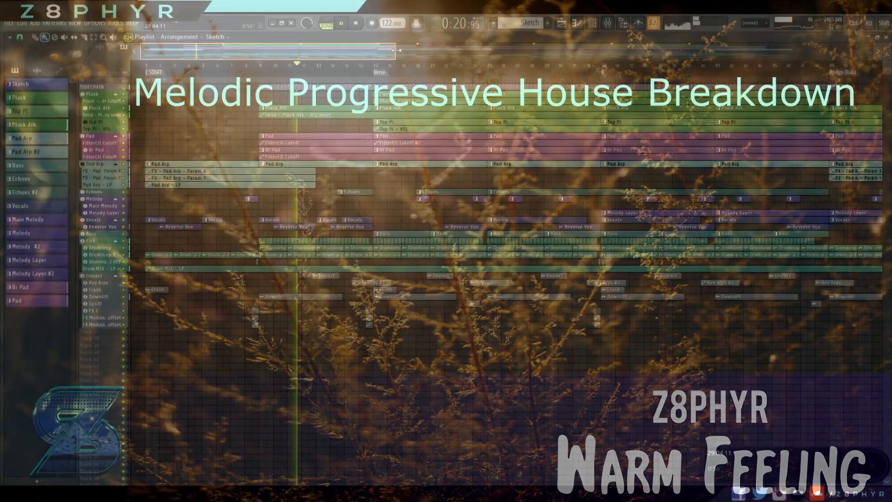
# Look over the Sketch arrangement in the playlist, from the intro through the verse, while the song plays.
pyautogui.moveTo(340, 57); pyautogui.dragTo(328, 57)
pyautogui.scroll(3, 395, 114)
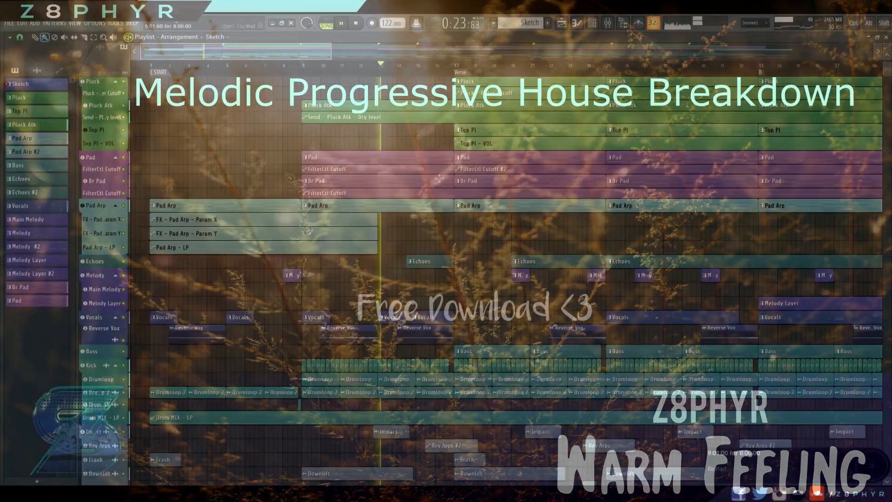
pyautogui.scroll(-2, 438, 176)
pyautogui.scroll(3, 411, 142)
pyautogui.moveTo(331, 52); pyautogui.dragTo(277, 49)
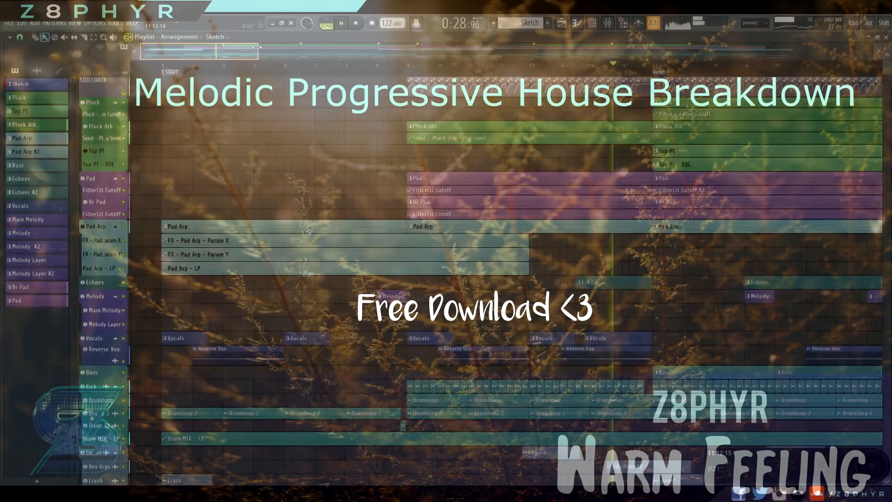
pyautogui.moveTo(654, 164); pyautogui.dragTo(542, 172)
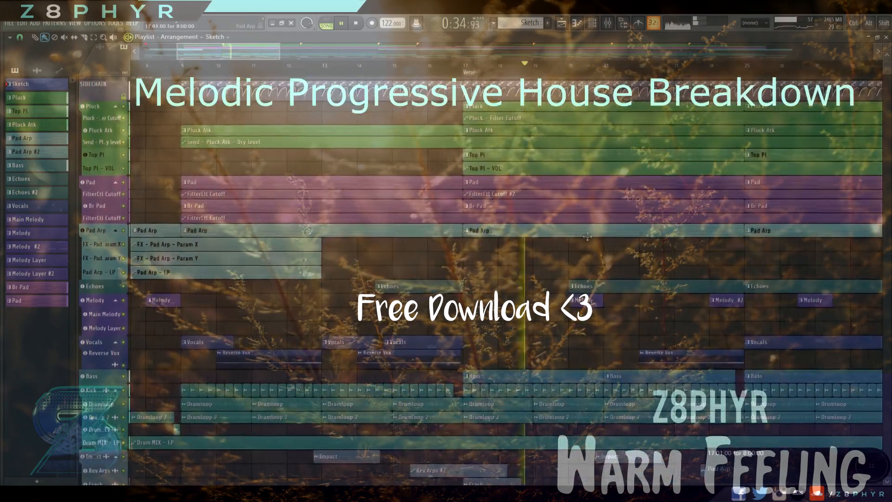
pyautogui.scroll(-3, 587, 236)
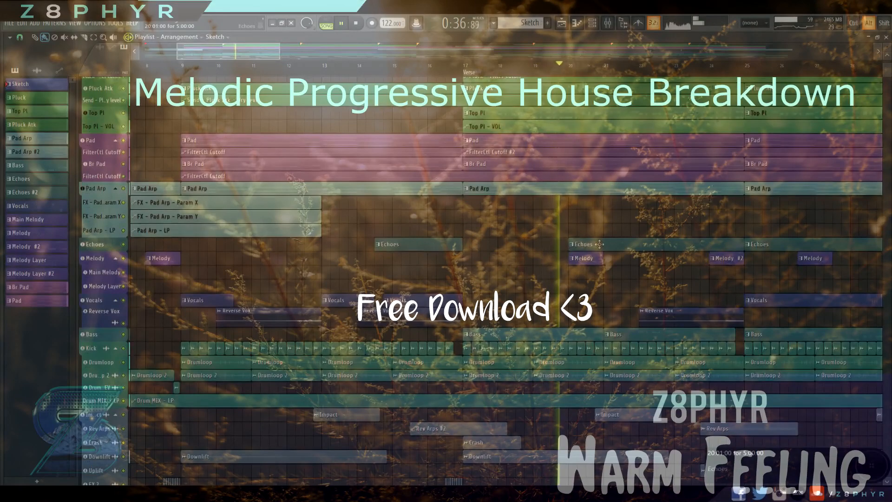
pyautogui.keyDown('alt'); pyautogui.scroll(2, 599, 244); pyautogui.keyUp('alt')
pyautogui.scroll(1, 668, 231)
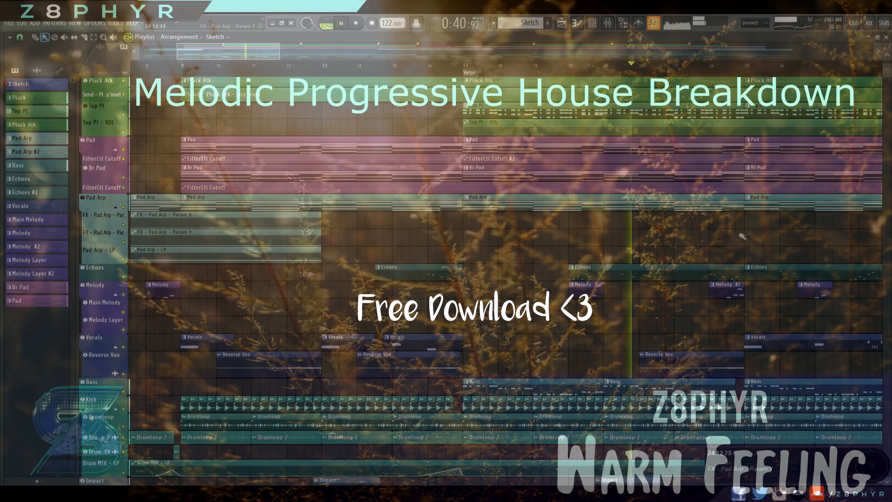
pyautogui.keyDown('ctrl'); pyautogui.scroll(-2, 793, 244); pyautogui.keyUp('ctrl')
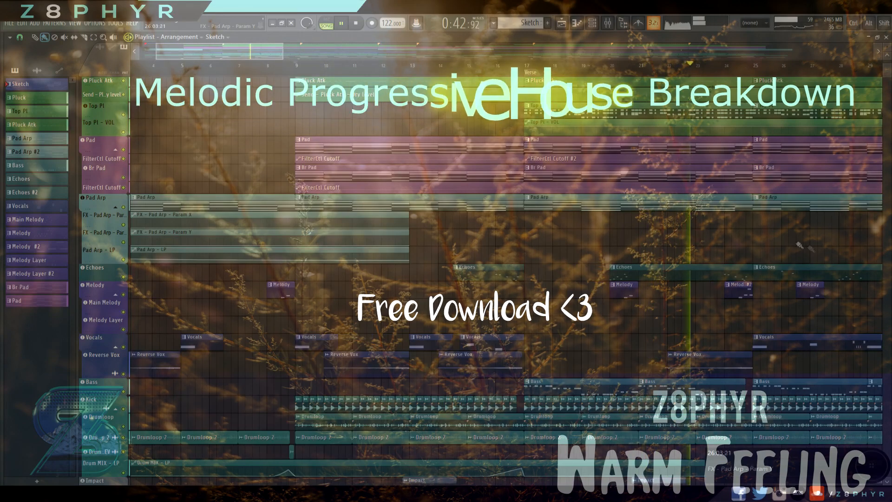
pyautogui.keyDown('alt'); pyautogui.scroll(-4, 812, 250); pyautogui.keyUp('alt')
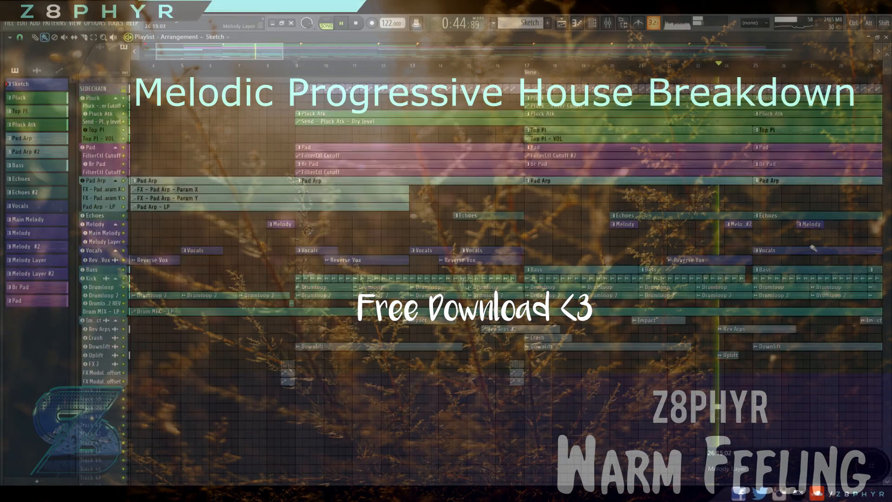
pyautogui.moveTo(804, 225); pyautogui.dragTo(452, 233)
pyautogui.keyDown('alt'); pyautogui.scroll(3, 576, 232); pyautogui.keyUp('alt')
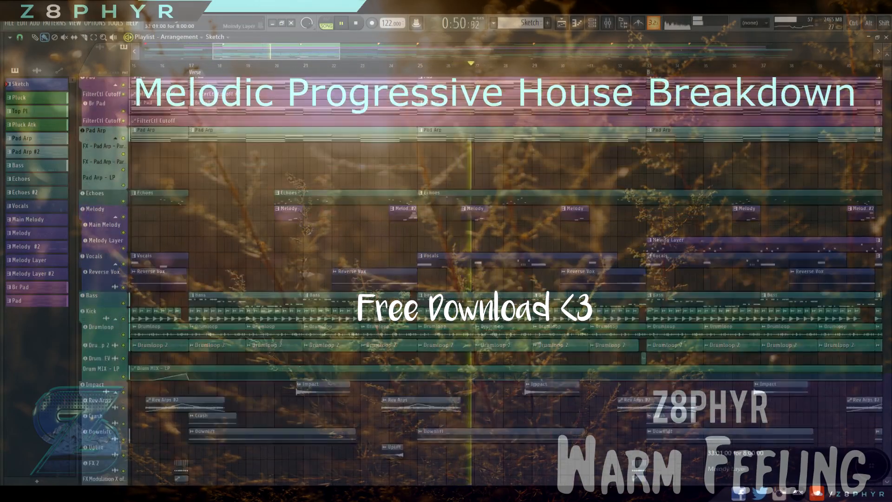
pyautogui.scroll(3, 703, 228)
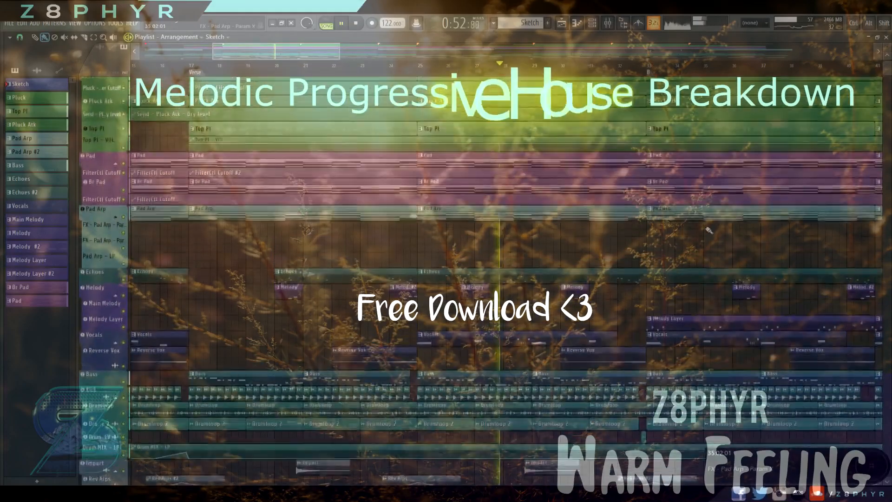
pyautogui.scroll(1, 715, 235)
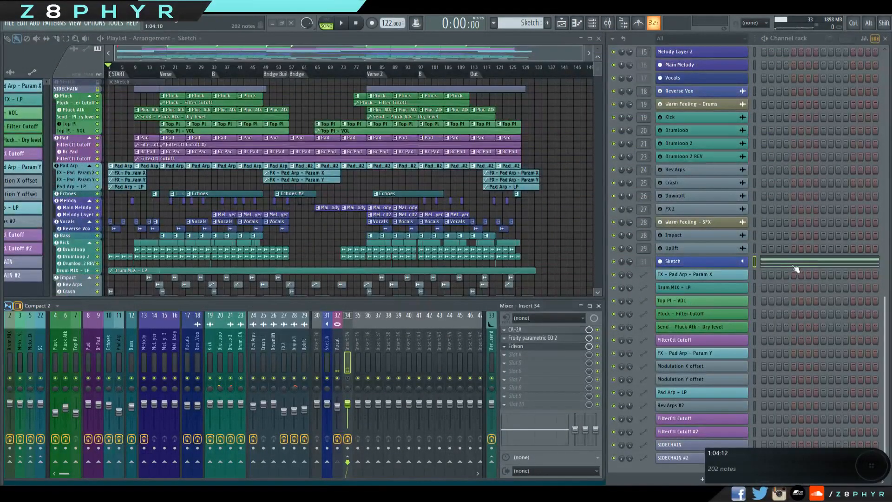
# Open the Sketch channel's notes in the piano roll and review its chord, melody and pluck note groups.
pyautogui.click(801, 268)
pyautogui.scroll(-15, 272, 231)
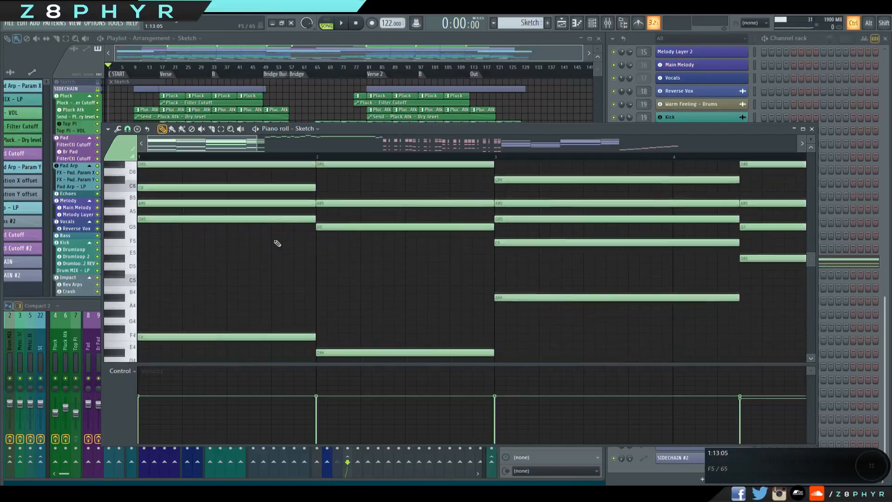
pyautogui.scroll(-8, 277, 243)
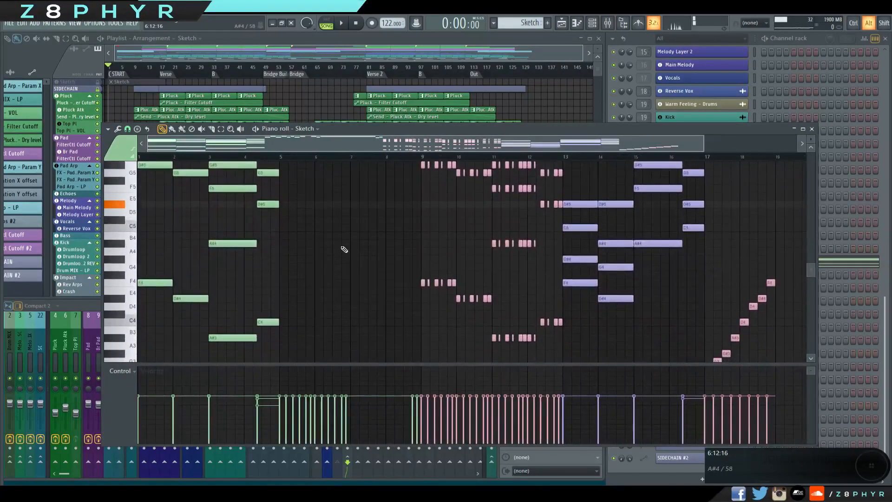
pyautogui.scroll(4, 344, 249)
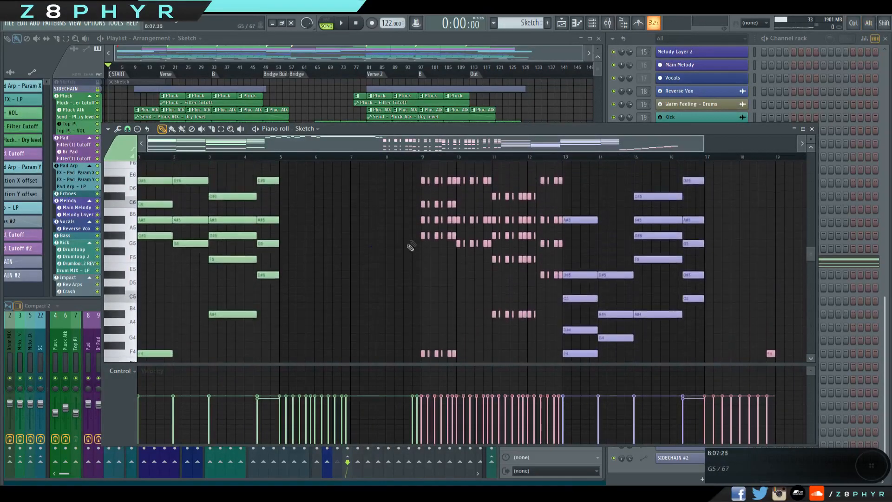
pyautogui.scroll(-8, 532, 246)
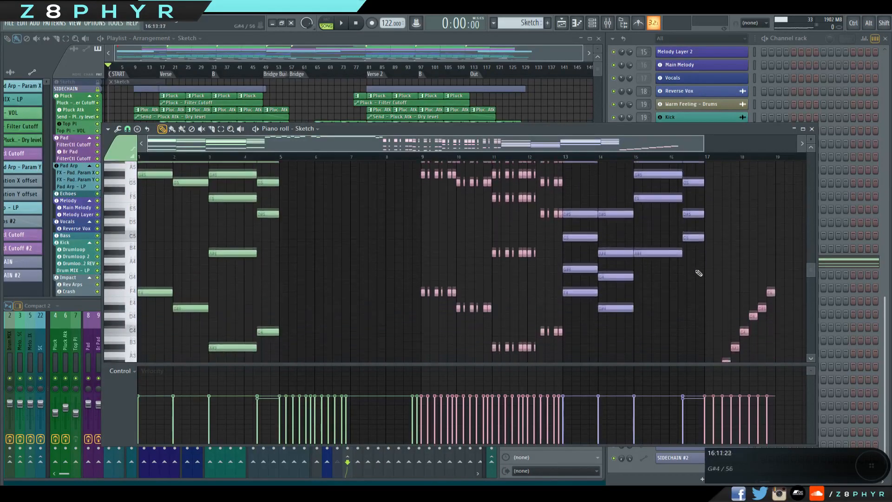
# Inspect the rising scale notes at bars 17 and 18, from F3 up to F4.
pyautogui.hscroll(4, 587, 219)
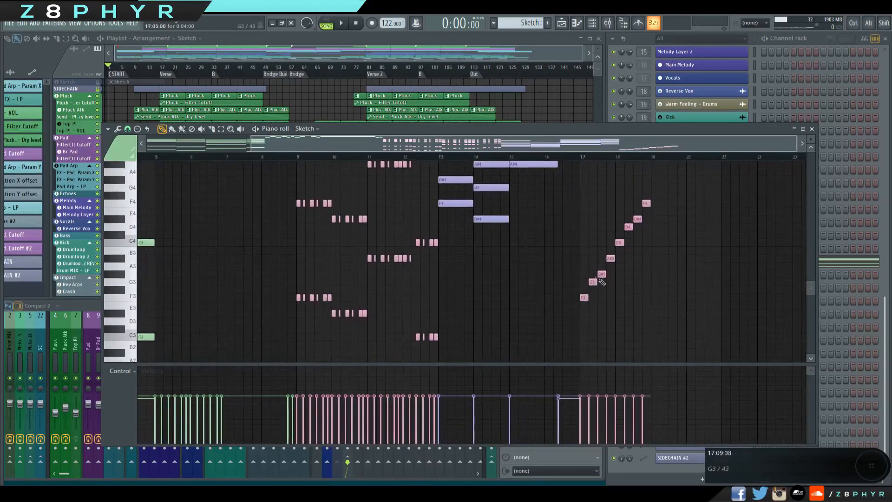
pyautogui.moveTo(582, 297); pyautogui.dragTo(637, 287)
pyautogui.hscroll(-4, 527, 233)
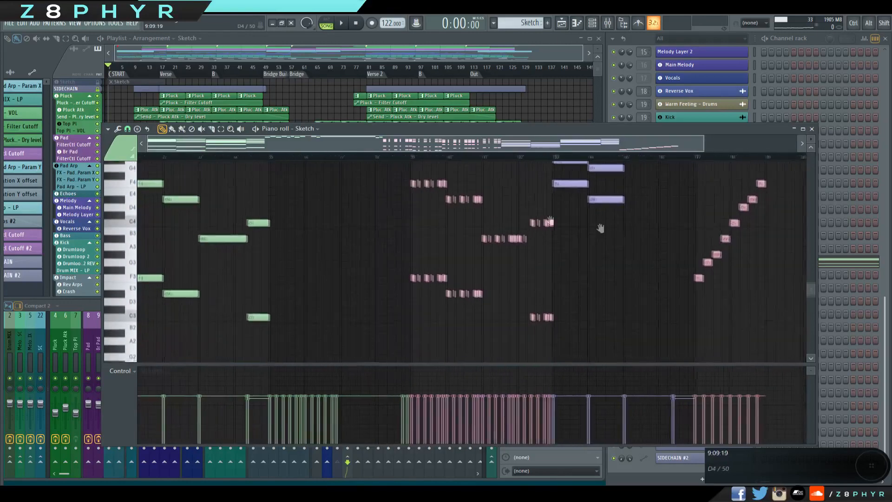
# Audition the bass notes under each of the four chords in bars 1 to 4 by scrubbing over them.
pyautogui.scroll(2, 183, 225)
pyautogui.moveTo(166, 228); pyautogui.dragTo(186, 225)
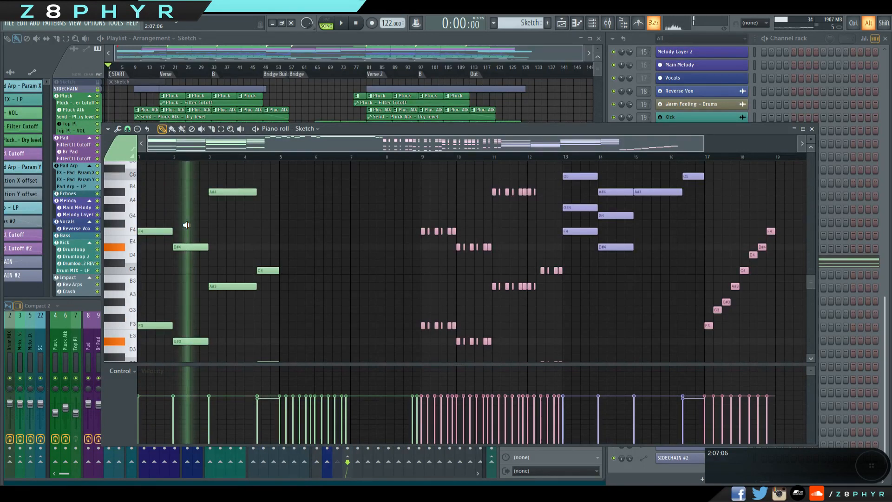
pyautogui.moveTo(187, 224); pyautogui.dragTo(234, 215)
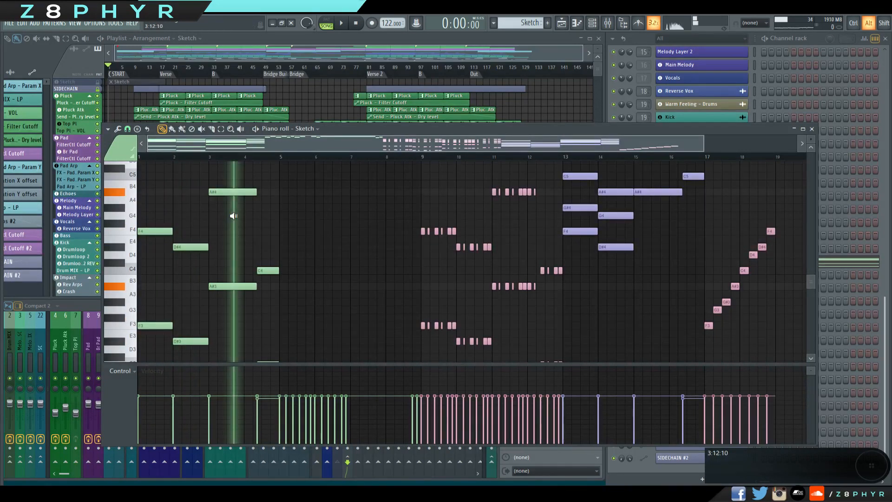
pyautogui.keyDown('alt'); pyautogui.rightClick(272, 209); pyautogui.keyUp('alt')
pyautogui.keyDown('alt'); pyautogui.rightClick(160, 209); pyautogui.keyUp('alt')
pyautogui.keyDown('alt'); pyautogui.rightClick(201, 210); pyautogui.keyUp('alt')
pyautogui.keyDown('alt'); pyautogui.rightClick(234, 206); pyautogui.keyUp('alt')
pyautogui.keyDown('alt'); pyautogui.rightClick(265, 209); pyautogui.keyUp('alt')
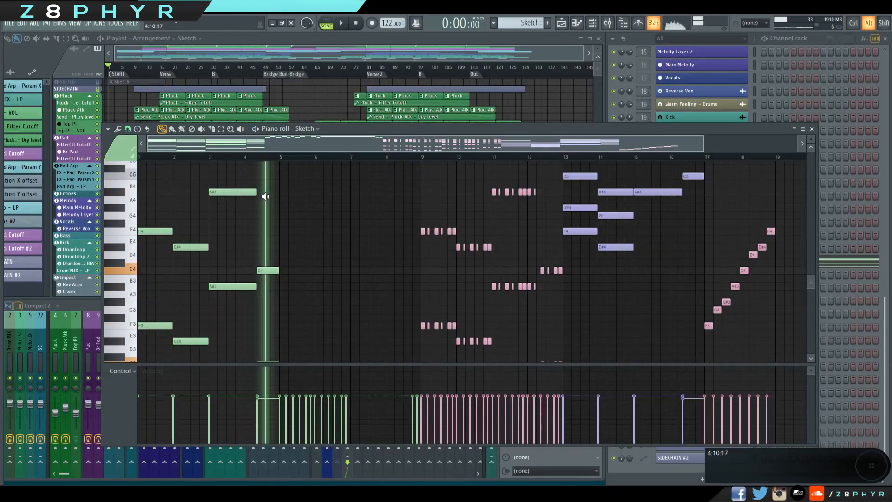
# Audition the upper chord voicings in bars 1 to 4 one chord at a time.
pyautogui.scroll(6, 294, 218)
pyautogui.scroll(2, 298, 234)
pyautogui.scroll(-3, 282, 233)
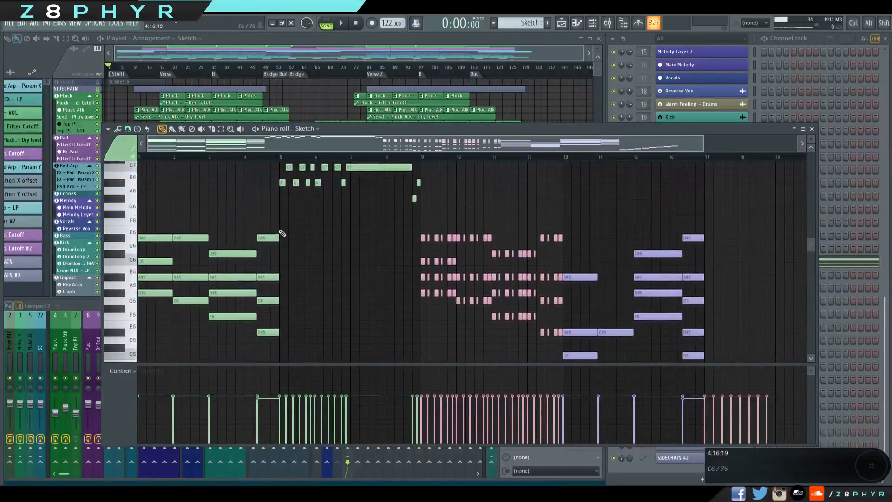
pyautogui.scroll(-3, 344, 244)
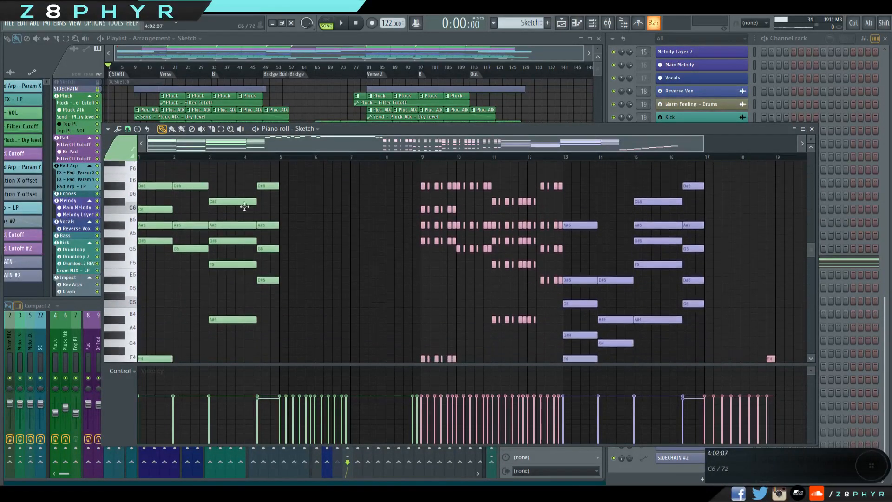
pyautogui.scroll(2, 255, 207)
pyautogui.keyDown('alt'); pyautogui.rightClick(160, 218); pyautogui.keyUp('alt')
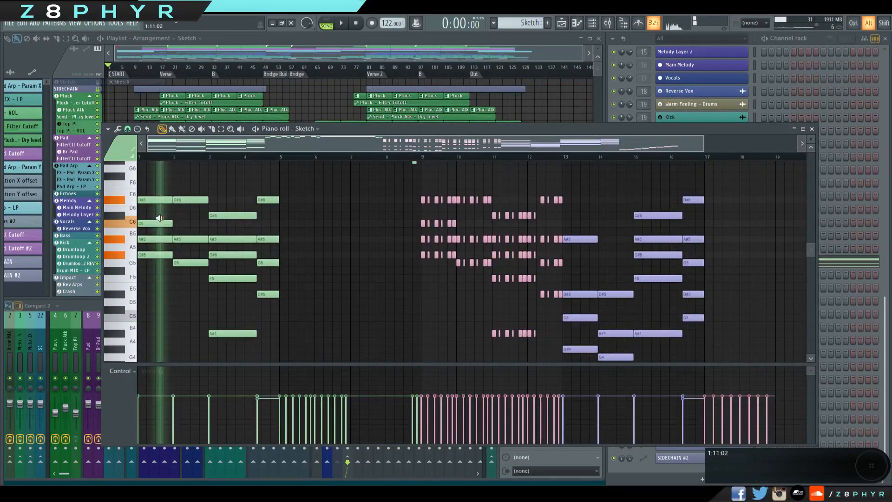
pyautogui.keyDown('alt'); pyautogui.rightClick(186, 212); pyautogui.keyUp('alt')
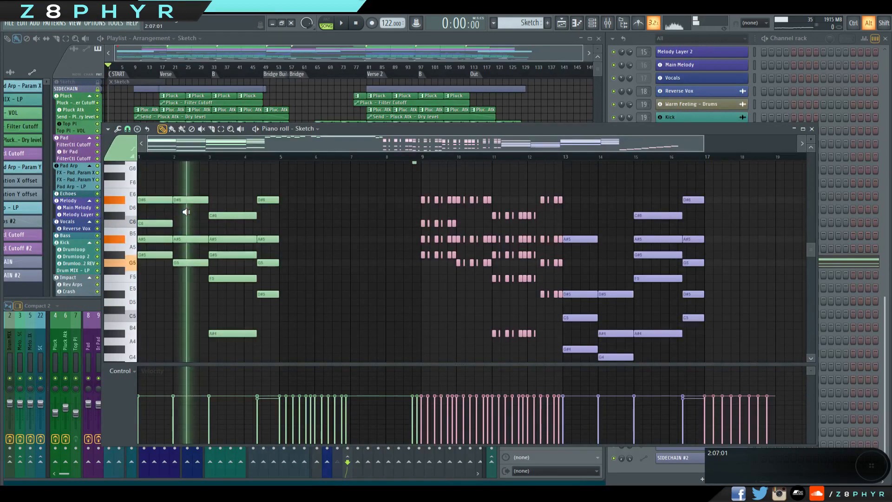
pyautogui.keyDown('alt'); pyautogui.rightClick(225, 208); pyautogui.keyUp('alt')
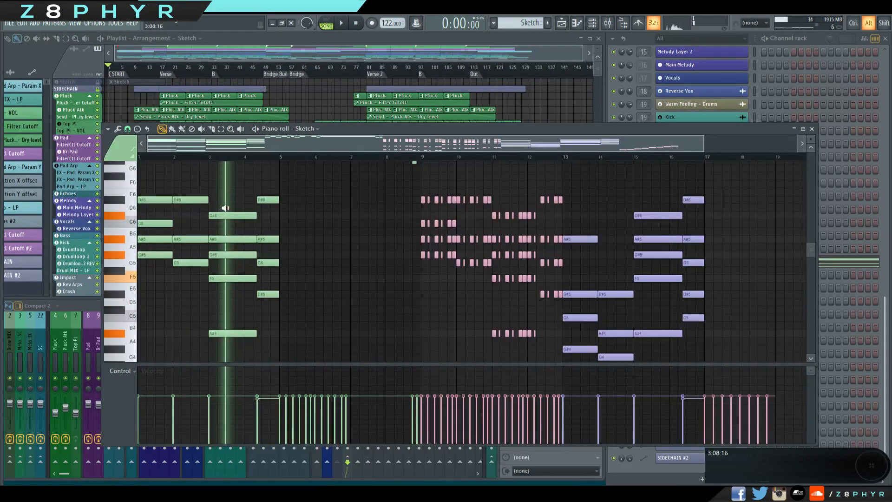
pyautogui.keyDown('alt'); pyautogui.rightClick(271, 208); pyautogui.keyUp('alt')
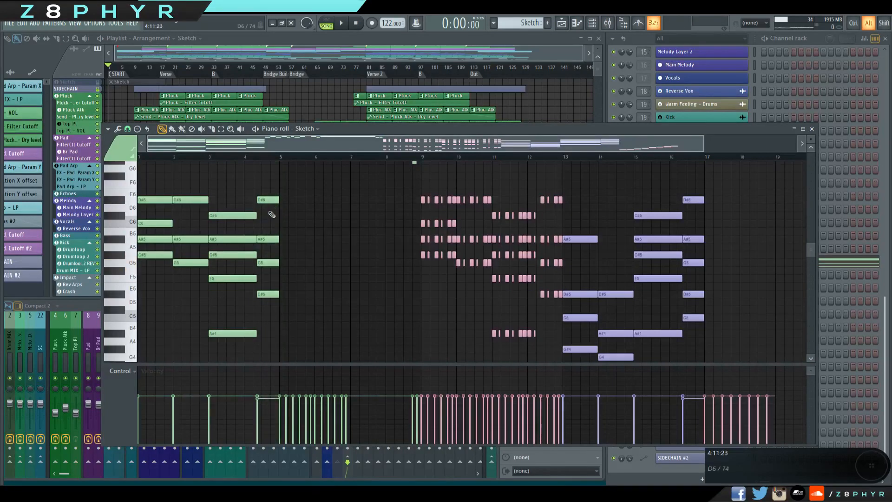
# Examine how the pink rhythmic chords and the purple pad chords relate to the green chords and their bass notes.
pyautogui.scroll(-3, 290, 197)
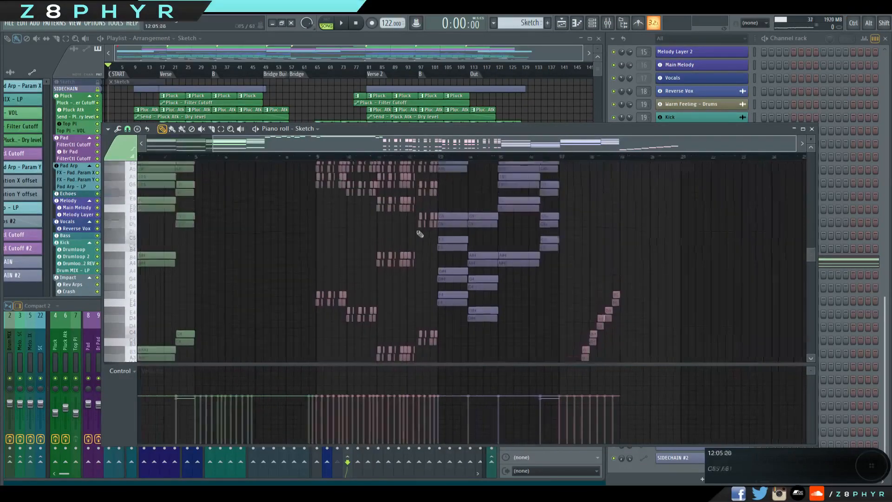
pyautogui.moveTo(420, 233)
pyautogui.mouseDown()
pyautogui.moveTo(411, 278)
pyautogui.moveTo(396, 286)
pyautogui.moveTo(398, 275)
pyautogui.moveTo(453, 250)
pyautogui.moveTo(485, 269)
pyautogui.mouseUp()
pyautogui.scroll(5, 488, 269)
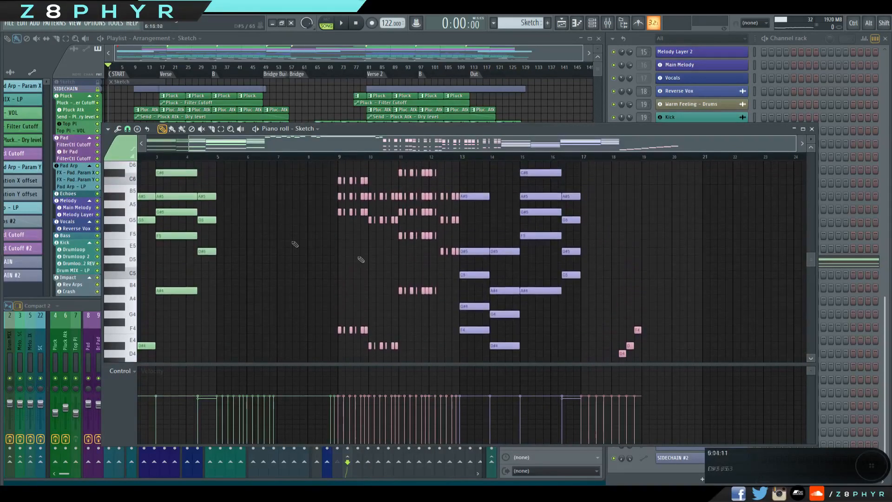
pyautogui.scroll(-4, 583, 255)
pyautogui.moveTo(395, 232); pyautogui.dragTo(485, 176)
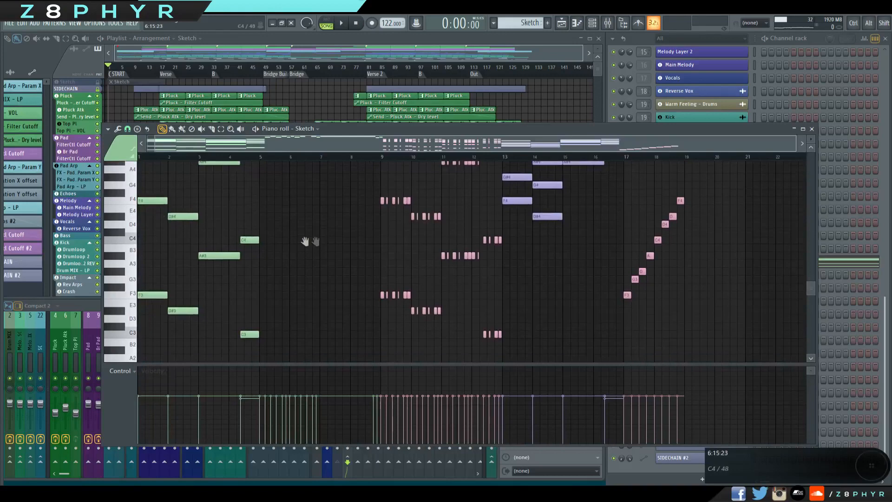
pyautogui.moveTo(304, 241); pyautogui.dragTo(389, 291)
pyautogui.scroll(3, 290, 235)
# Select the time range from bar 5 to bar 9 and play back the high melody.
pyautogui.moveTo(260, 199); pyautogui.dragTo(377, 277)
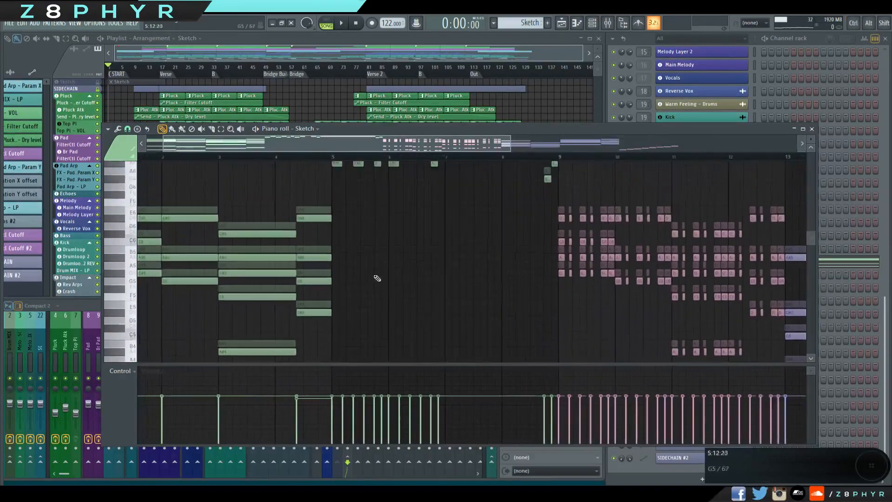
pyautogui.scroll(3, 367, 232)
pyautogui.moveTo(337, 160); pyautogui.dragTo(532, 172)
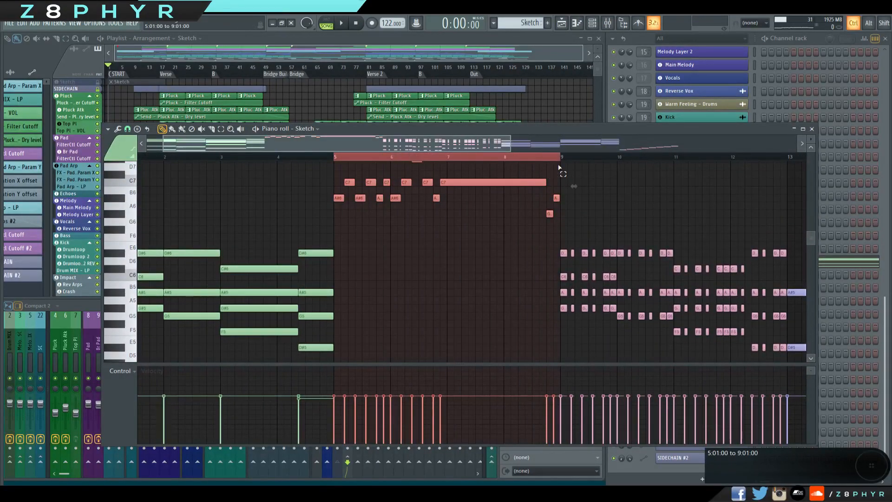
pyautogui.press('space')
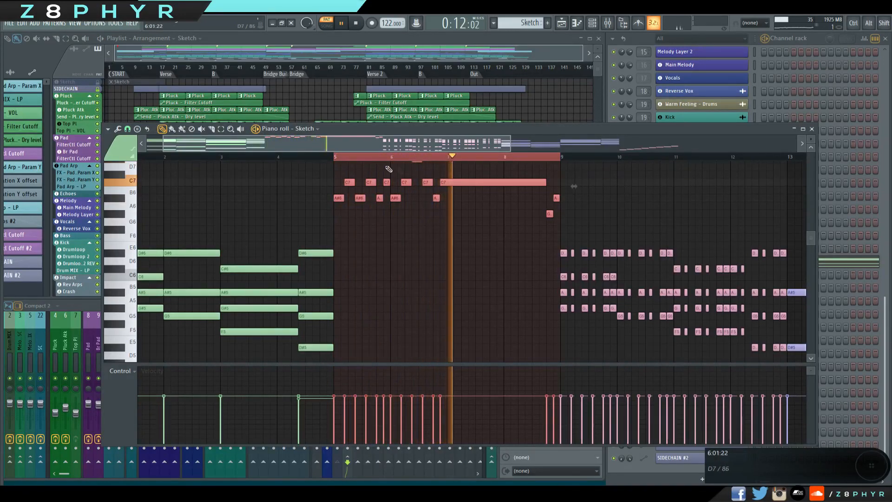
pyautogui.keyDown('ctrl'); pyautogui.click(341, 159); pyautogui.keyUp('ctrl')
pyautogui.press('space')
# Select the time range from bar 1 to bar 5 and play back the chord progression.
pyautogui.moveTo(338, 159); pyautogui.dragTo(139, 158)
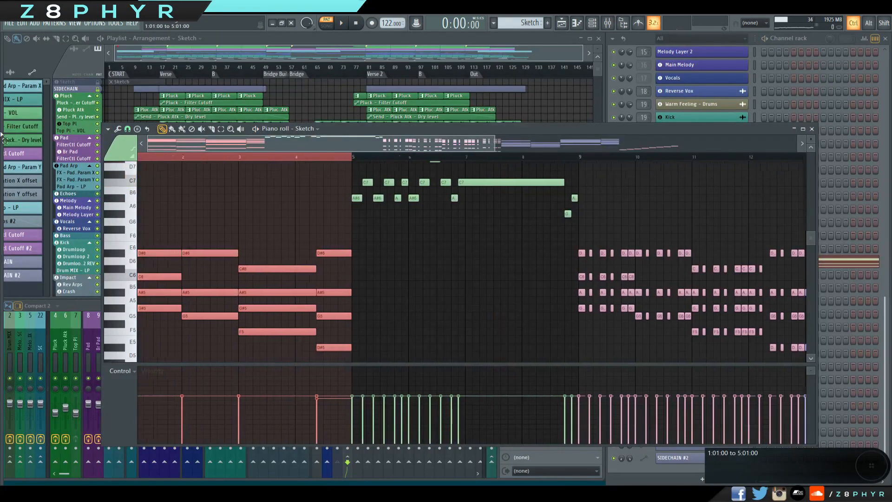
pyautogui.press('space')
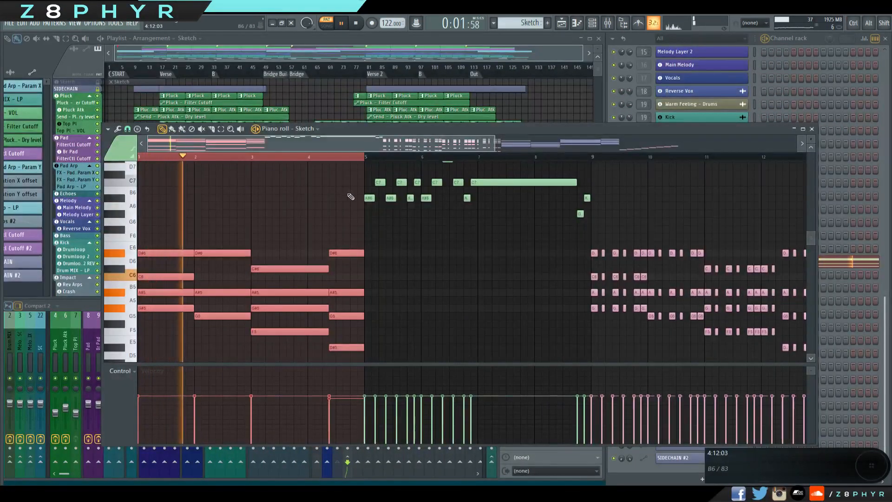
pyautogui.keyDown('ctrl'); pyautogui.click(365, 164); pyautogui.keyUp('ctrl')
pyautogui.press('space')
# Select the upper chord notes in bars 1 to 4 together with the melody in bars 5 to 8.
pyautogui.moveTo(490, 241); pyautogui.dragTo(355, 213)
pyautogui.scroll(-2, 464, 228)
pyautogui.moveTo(428, 213); pyautogui.dragTo(469, 240)
pyautogui.moveTo(435, 171); pyautogui.dragTo(135, 324)
pyautogui.scroll(1, 320, 186)
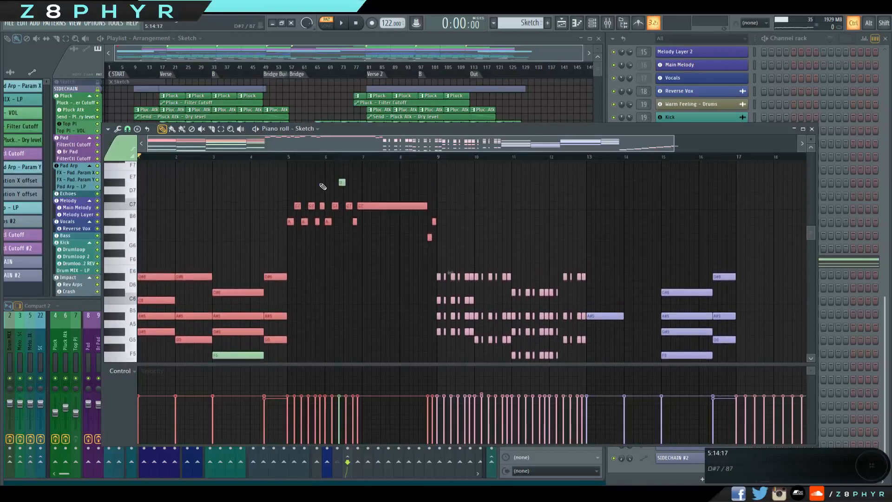
# Clear the note selection, select the time range from bar 9 to bar 13 and play back the rhythmic chords.
pyautogui.keyDown('ctrl'); pyautogui.click(341, 266); pyautogui.keyUp('ctrl')
pyautogui.scroll(-4, 341, 266)
pyautogui.moveTo(482, 307); pyautogui.dragTo(326, 277)
pyautogui.scroll(2, 487, 290)
pyautogui.scroll(-1, 669, 317)
pyautogui.moveTo(696, 278); pyautogui.dragTo(660, 237)
pyautogui.scroll(2, 372, 200)
pyautogui.scroll(1, 350, 163)
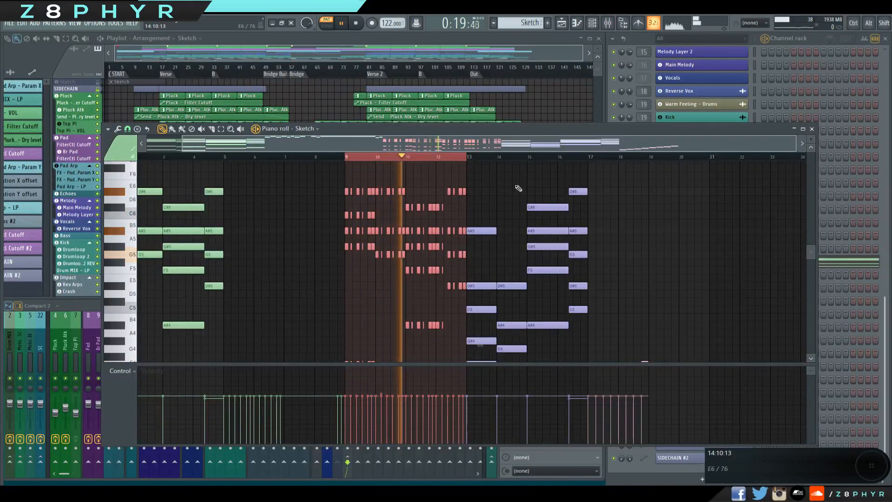
# Select the time range from bar 13 to bar 17, play back the sustained chord variation and close the piano roll.
pyautogui.moveTo(465, 160); pyautogui.dragTo(348, 163)
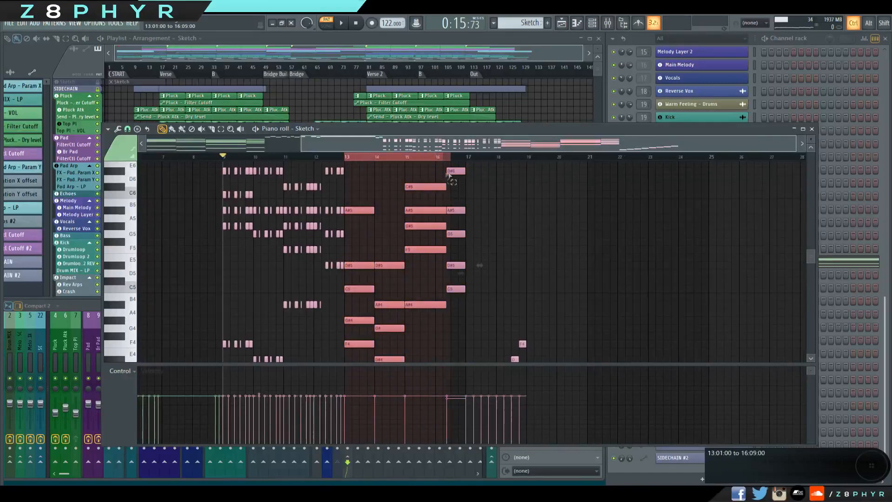
pyautogui.scroll(-4, 478, 271)
pyautogui.scroll(4, 480, 280)
pyautogui.moveTo(481, 281); pyautogui.dragTo(491, 297)
pyautogui.scroll(1, 479, 279)
pyautogui.moveTo(472, 266); pyautogui.dragTo(458, 187)
pyautogui.moveTo(565, 208); pyautogui.dragTo(472, 278)
pyautogui.scroll(1, 439, 230)
pyautogui.moveTo(356, 241); pyautogui.dragTo(528, 238)
pyautogui.moveTo(528, 239); pyautogui.dragTo(380, 161)
pyautogui.scroll(-2, 543, 221)
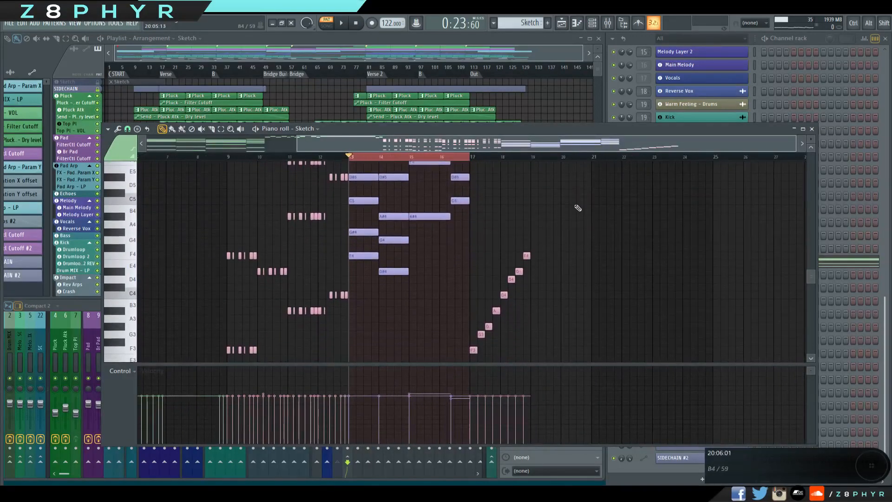
pyautogui.click(812, 130)
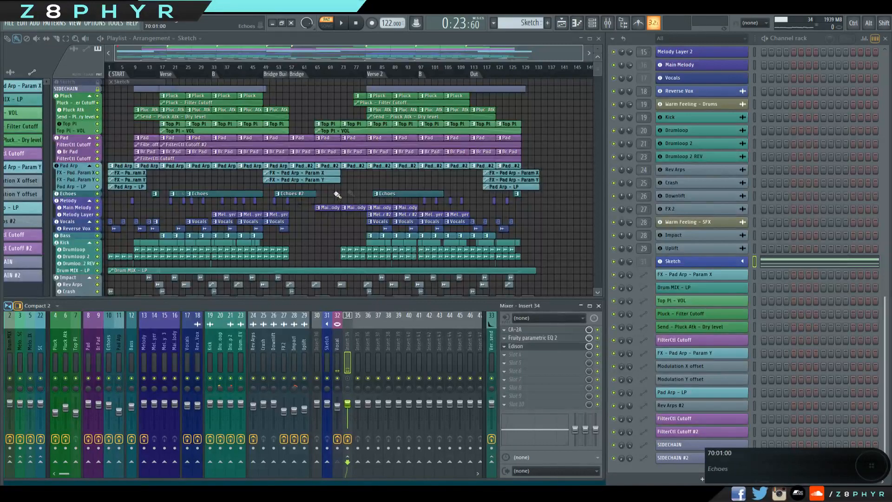
# Solo the Pluck track group with the SIDECHAIN track enabled and play it back around the Verse at bar 17.
pyautogui.click(98, 89)
pyautogui.keyDown('alt'); pyautogui.click(99, 99); pyautogui.keyUp('alt')
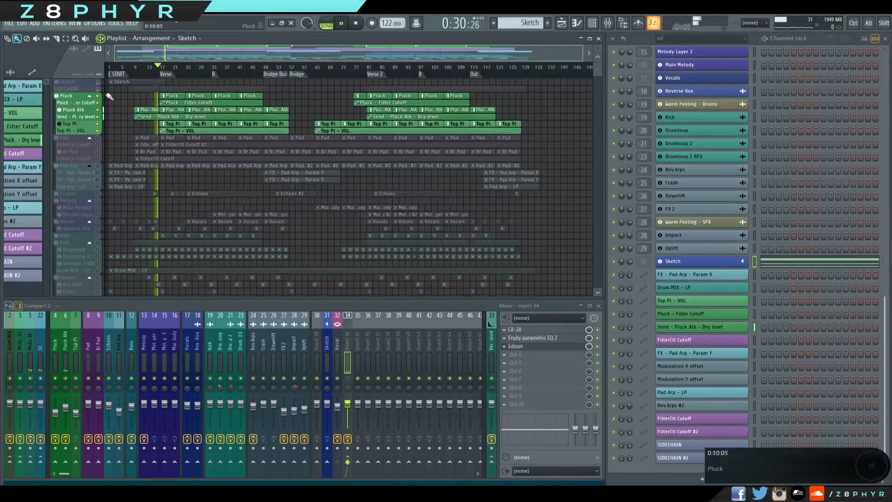
pyautogui.click(98, 88)
pyautogui.scroll(6, 158, 117)
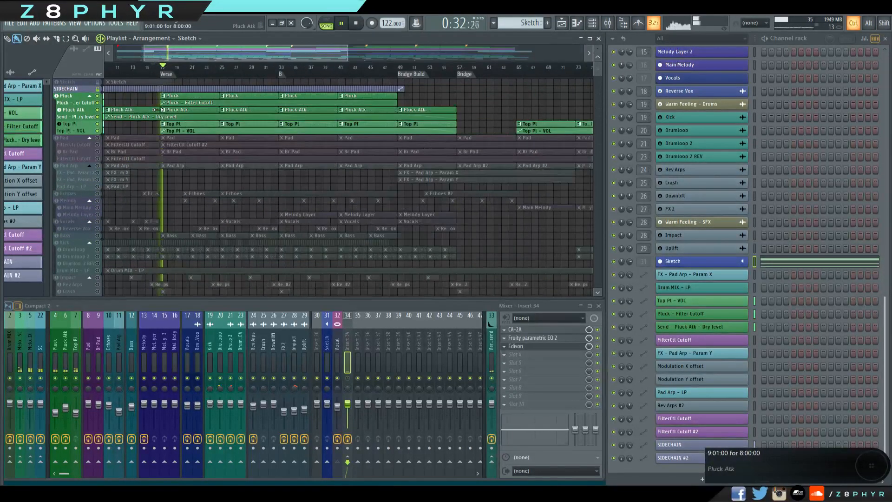
pyautogui.scroll(3, 203, 169)
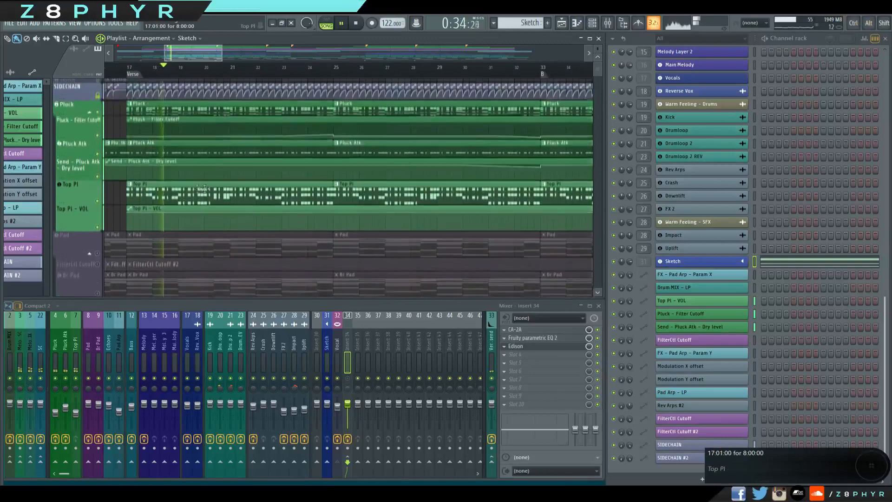
pyautogui.scroll(2, 87, 160)
pyautogui.scroll(3, 87, 160)
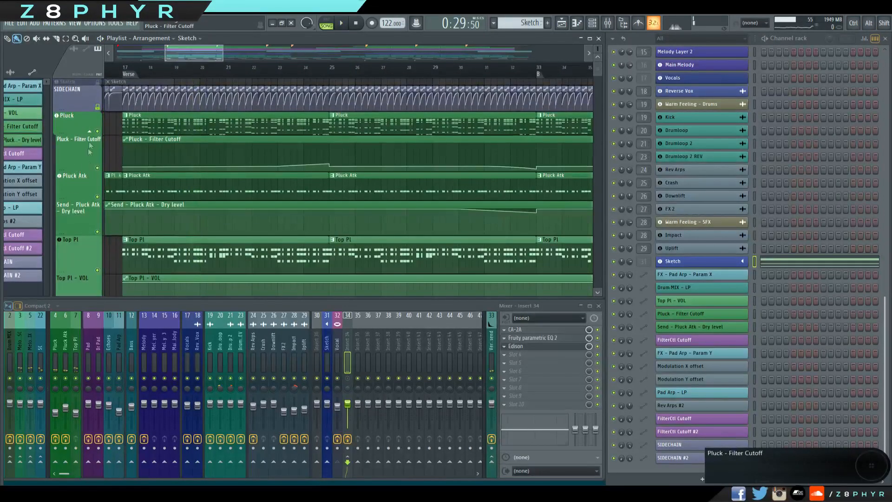
# Solo the Pluck track alongside the sidechain and open the Pluck channel's Sylenth1 instrument.
pyautogui.keyDown('ctrl'); pyautogui.click(98, 133); pyautogui.keyUp('ctrl')
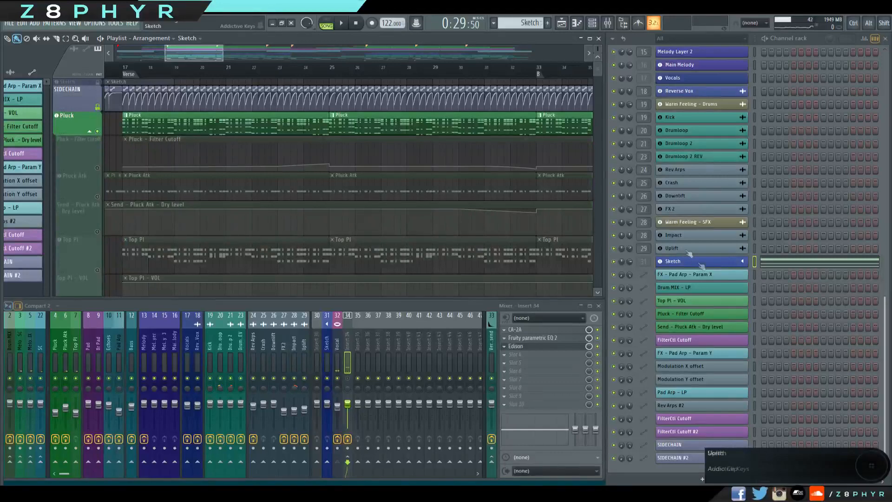
pyautogui.scroll(6, 723, 159)
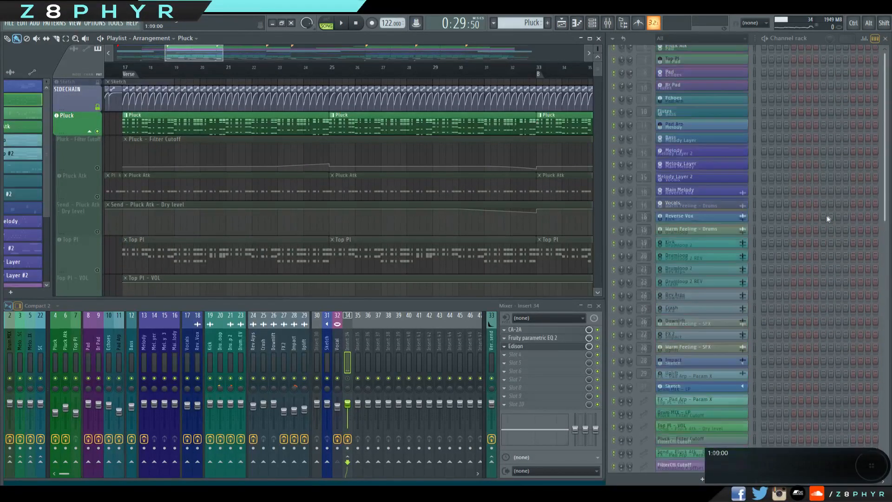
pyautogui.click(683, 151)
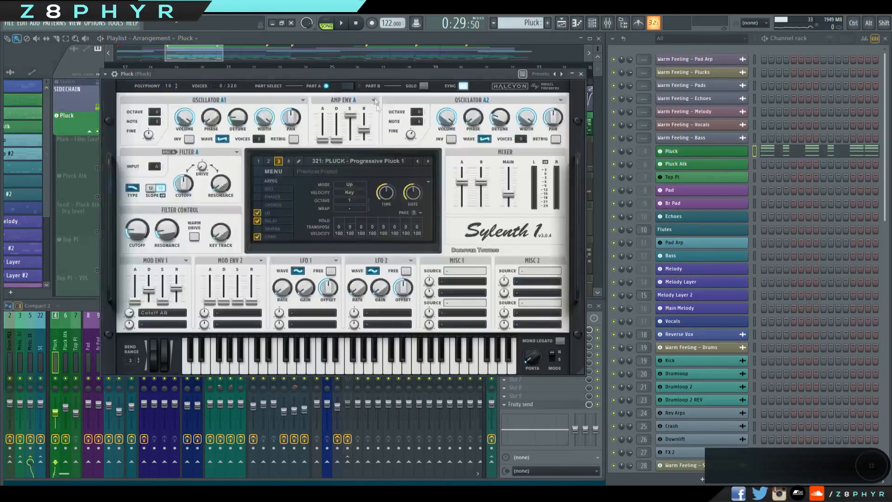
pyautogui.moveTo(373, 72); pyautogui.dragTo(584, 146)
# Play back the soloed Pluck from the Verse and show the delay settings of its Sylenth1 preset.
pyautogui.click(342, 25)
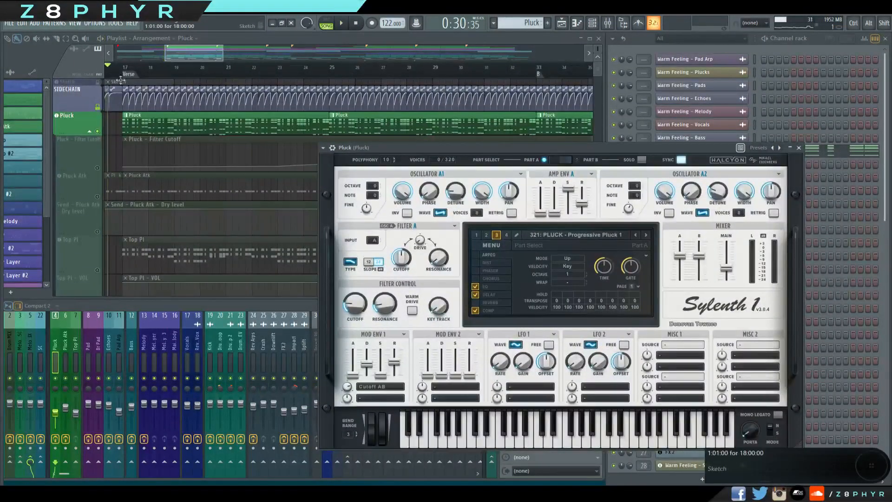
pyautogui.click(167, 67)
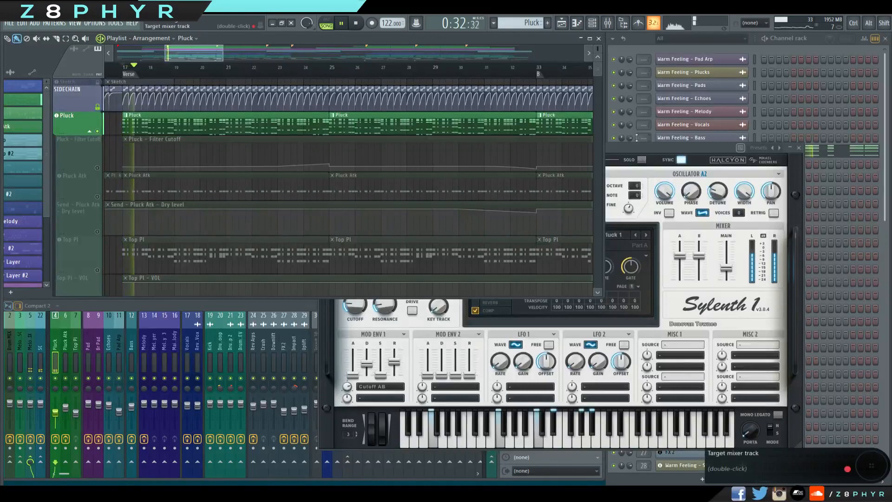
pyautogui.click(639, 152)
pyautogui.press('space')
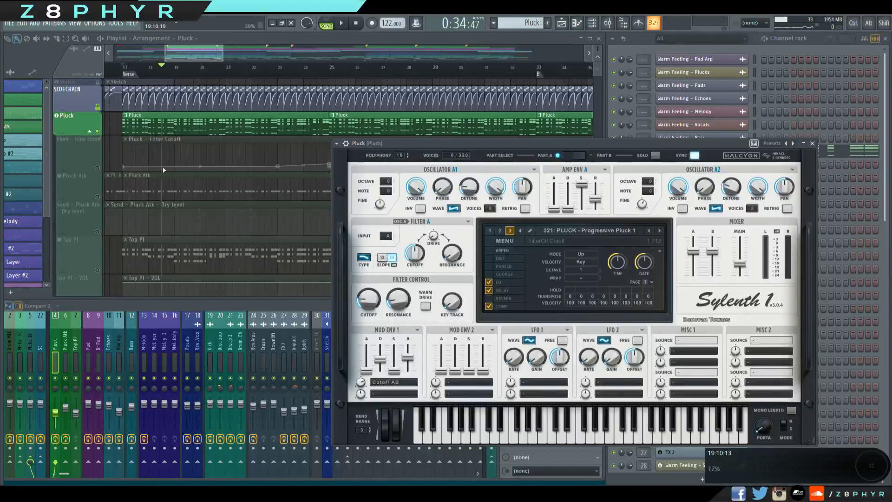
pyautogui.click(500, 290)
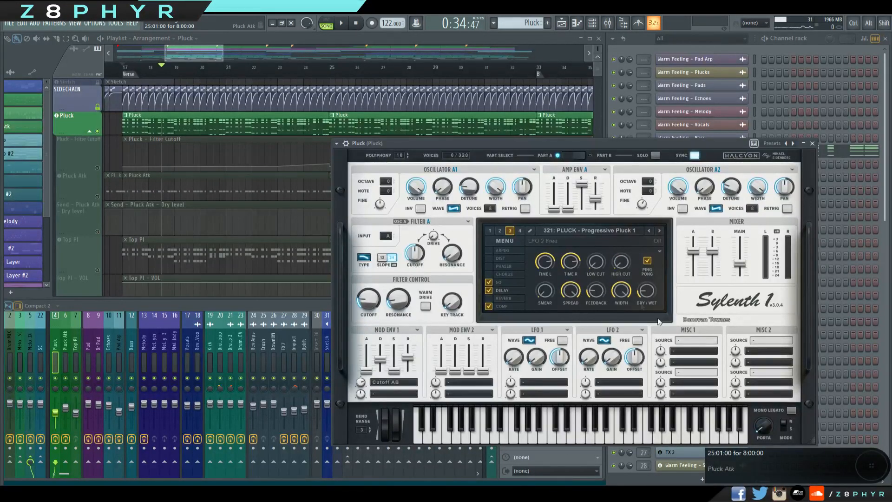
# Inspect Fruity parametric EQ 2 on the Pluck mixer track and view the Pluck pattern's notes in the piano roll.
pyautogui.click(64, 346)
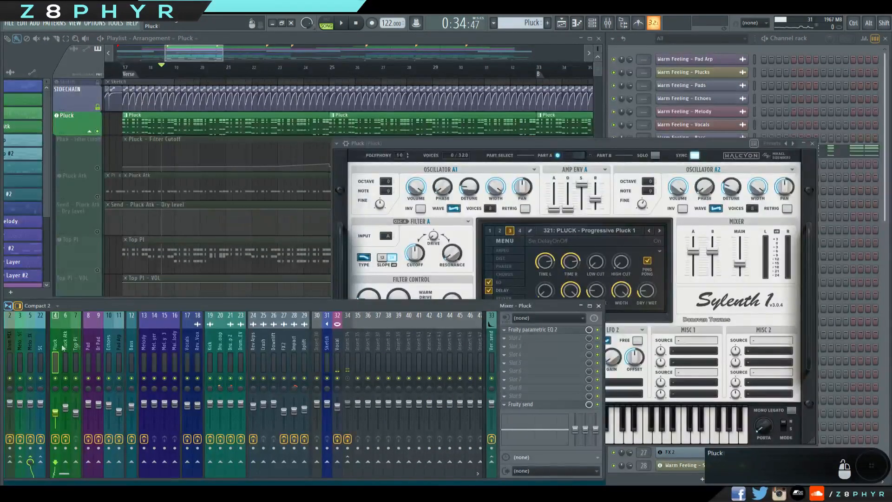
pyautogui.click(548, 330)
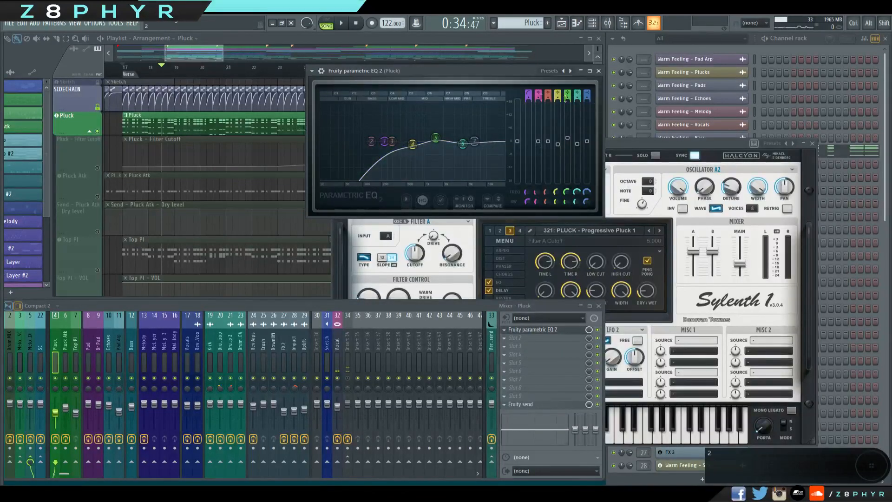
pyautogui.click(599, 70)
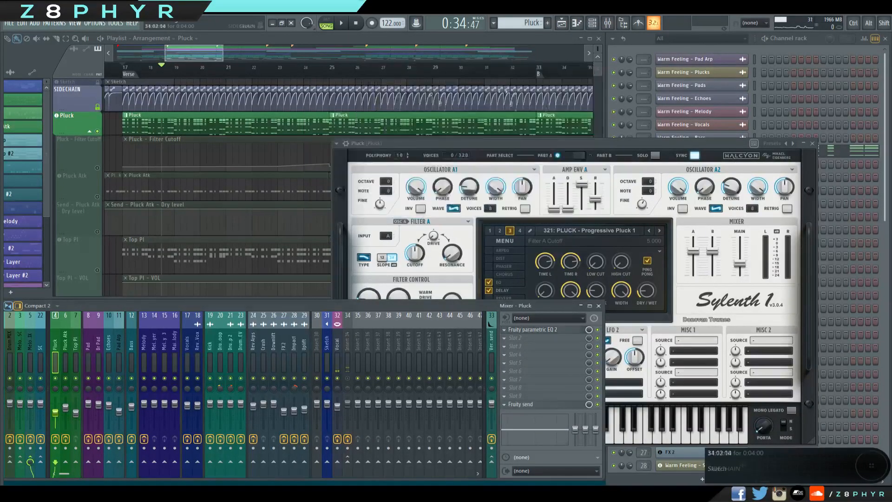
pyautogui.click(193, 53)
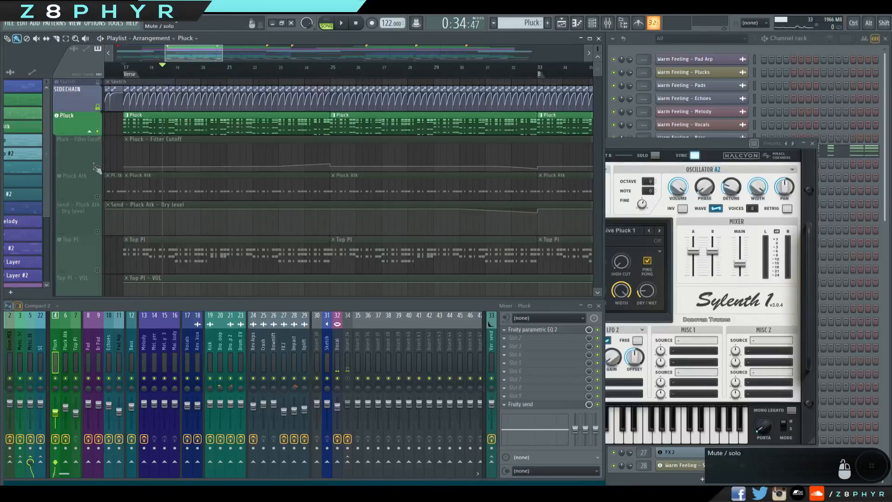
pyautogui.doubleClick(204, 120)
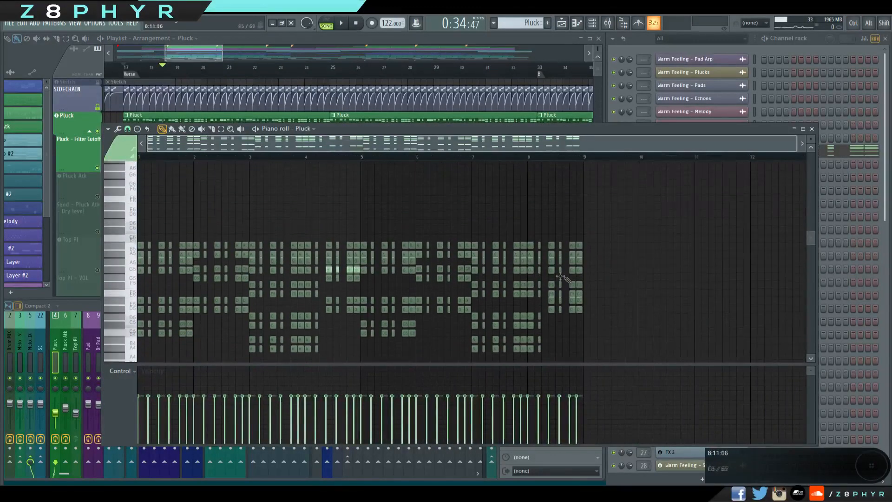
pyautogui.click(812, 129)
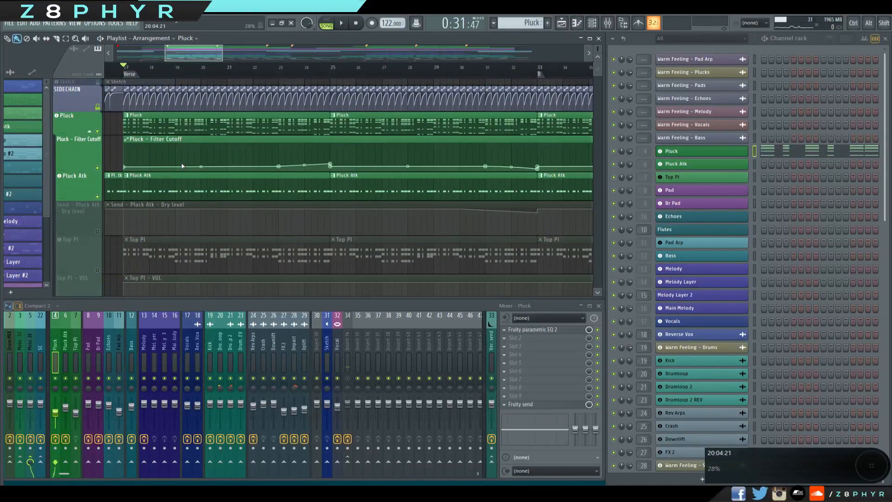
# Play back Pluck together with Pluck Atk from the Verse and mute the Pluck track.
pyautogui.press('space')
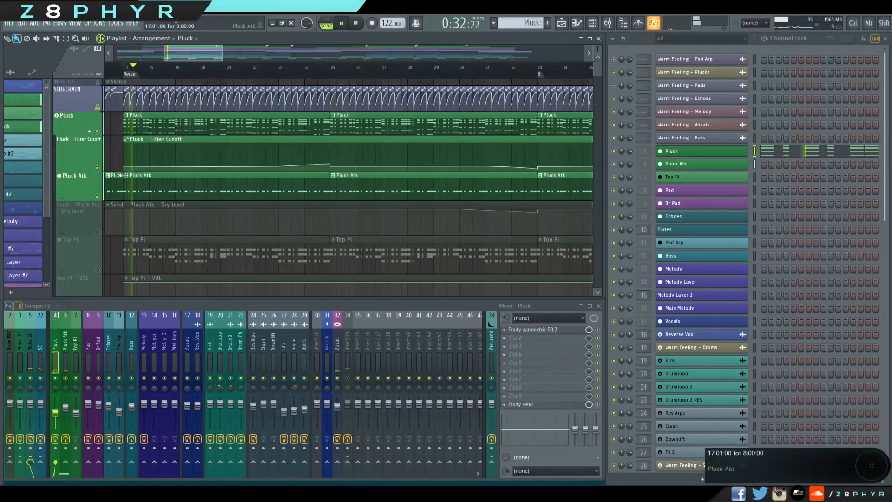
pyautogui.click(98, 131)
pyautogui.press('space')
# Open Fruity parametric EQ 2 on the Pluck Atk mixer track and move its window clear of the track headers.
pyautogui.click(71, 343)
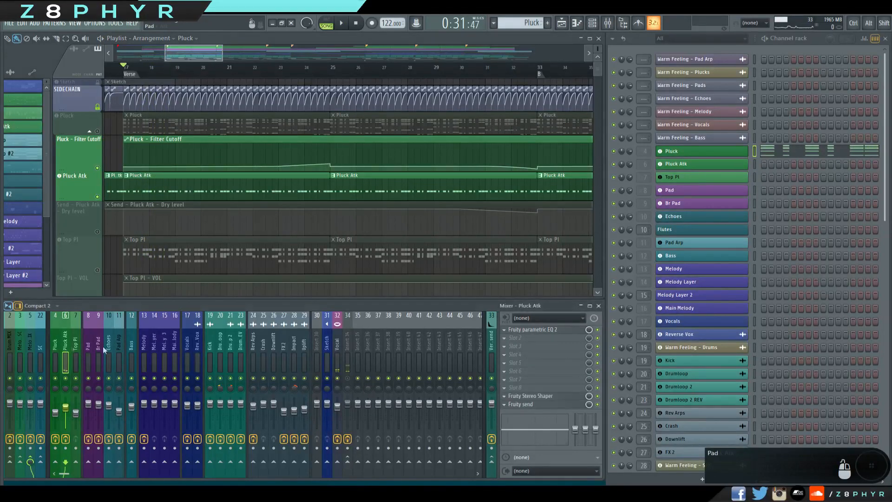
pyautogui.click(565, 330)
pyautogui.moveTo(241, 59); pyautogui.dragTo(524, 153)
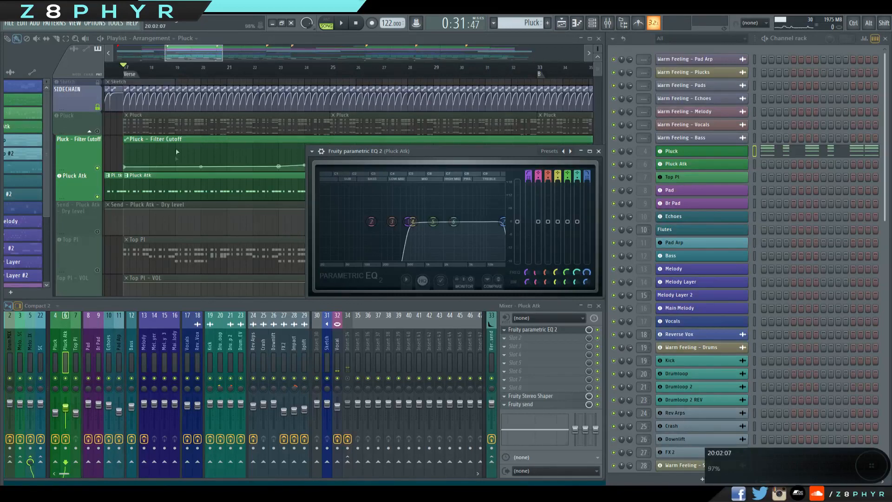
# Play back Pluck Atk on its own from bar 17 while examining the high-pass band of its parametric EQ.
pyautogui.click(207, 62)
pyautogui.press('space')
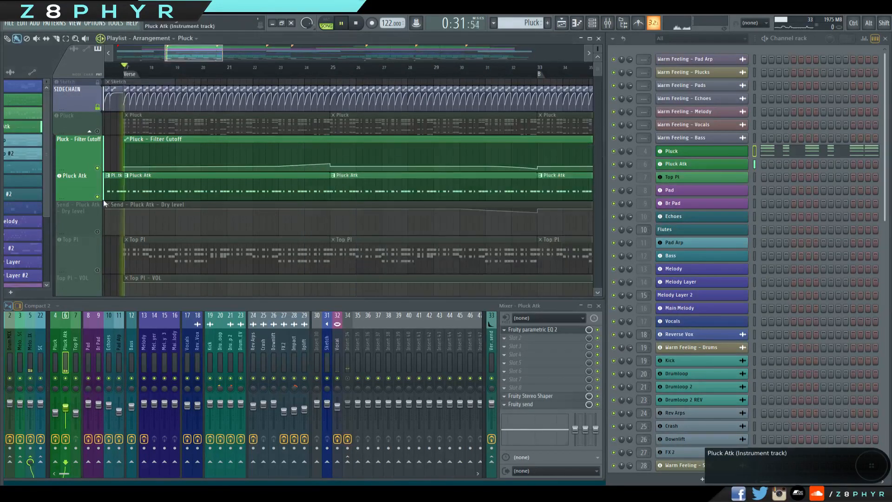
pyautogui.press('space')
pyautogui.click(534, 330)
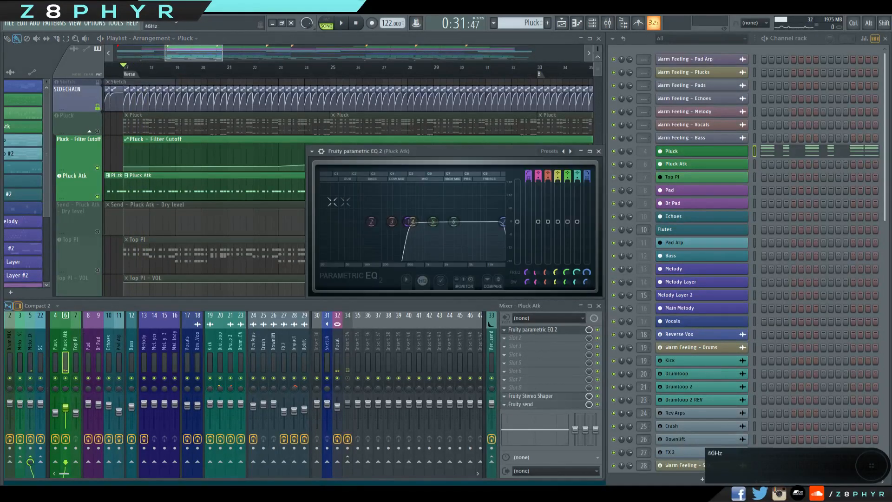
pyautogui.press('space')
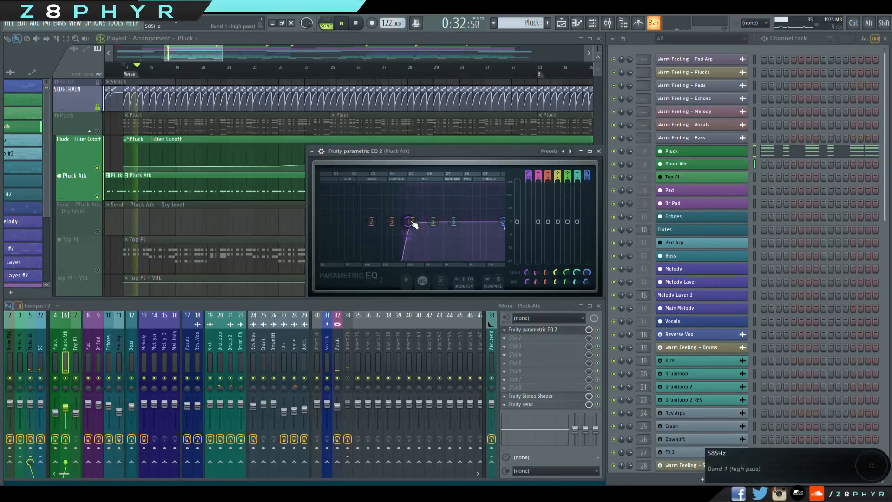
pyautogui.press('space')
pyautogui.moveTo(406, 215)
pyautogui.mouseDown()
pyautogui.moveTo(368, 223)
pyautogui.moveTo(345, 212)
pyautogui.mouseUp()
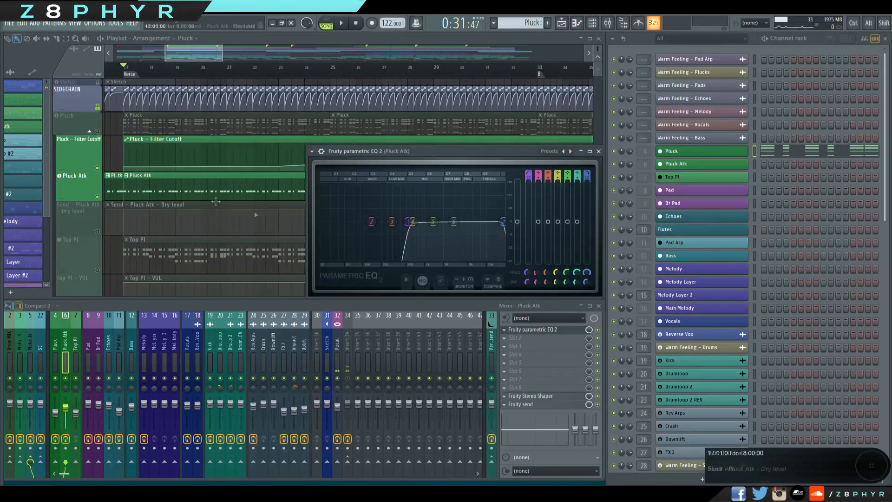
# View the Pluck Atk pattern's notes in the piano roll and the sample settings of its channel.
pyautogui.doubleClick(253, 190)
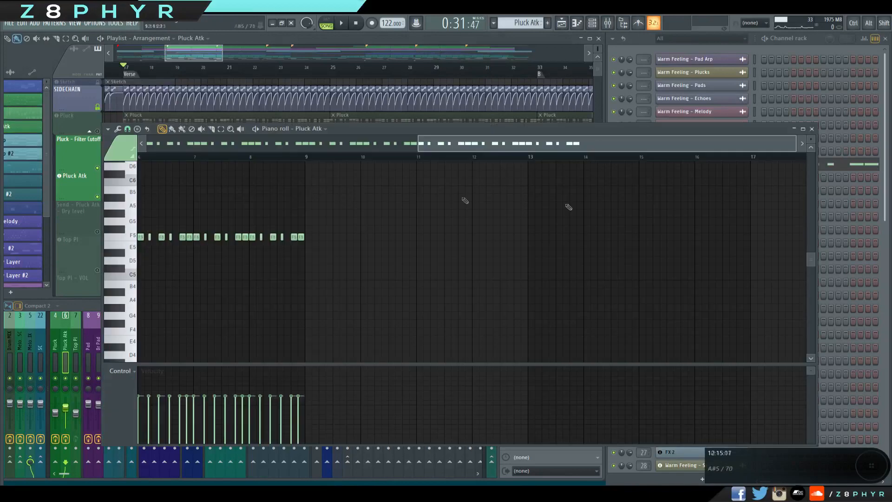
pyautogui.click(811, 129)
pyautogui.click(676, 163)
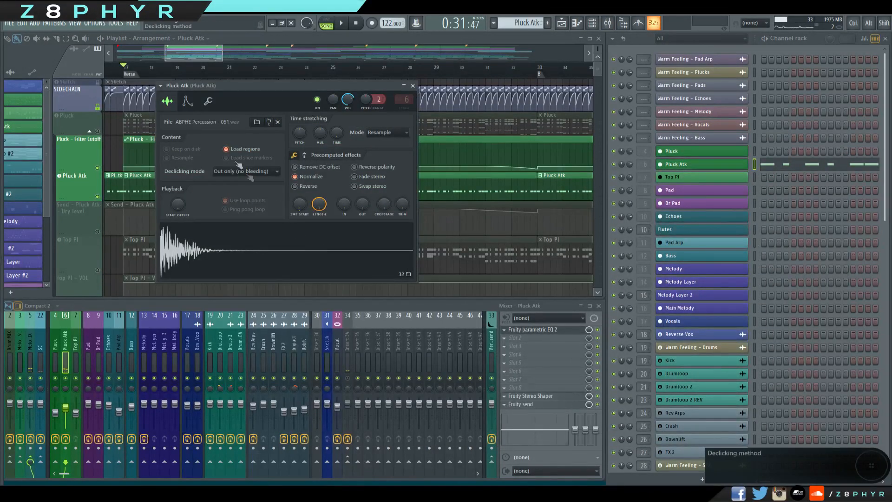
pyautogui.click(411, 86)
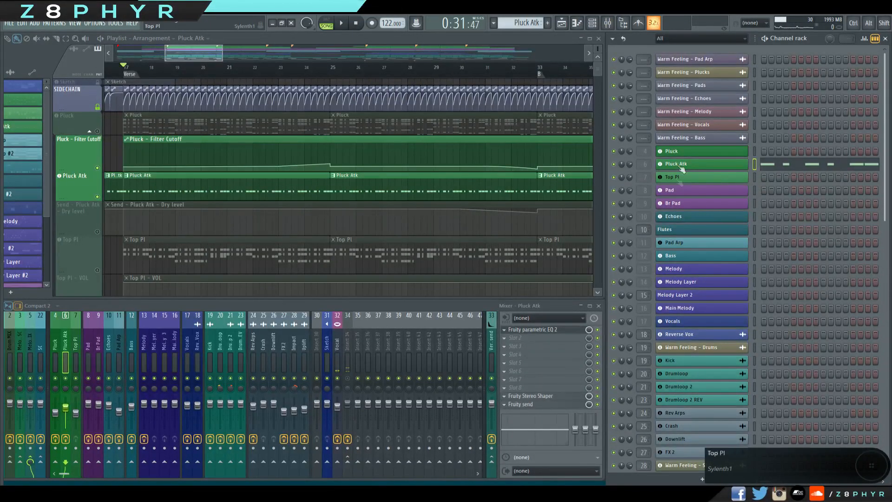
pyautogui.click(694, 164)
pyautogui.click(332, 246)
pyautogui.press('Escape')
pyautogui.click(333, 240)
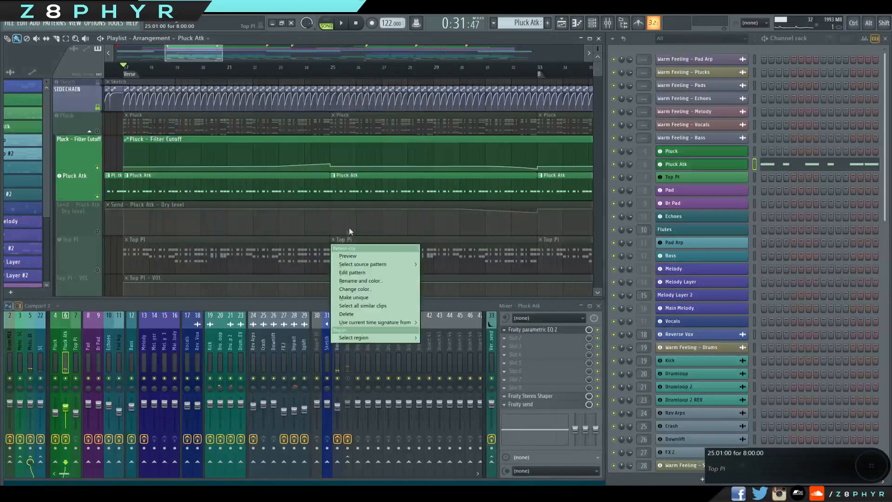
pyautogui.click(349, 231)
# Enable the Send - Pluck Atk - Dry level automation track.
pyautogui.keyDown('ctrl'); pyautogui.click(122, 271); pyautogui.keyUp('ctrl')
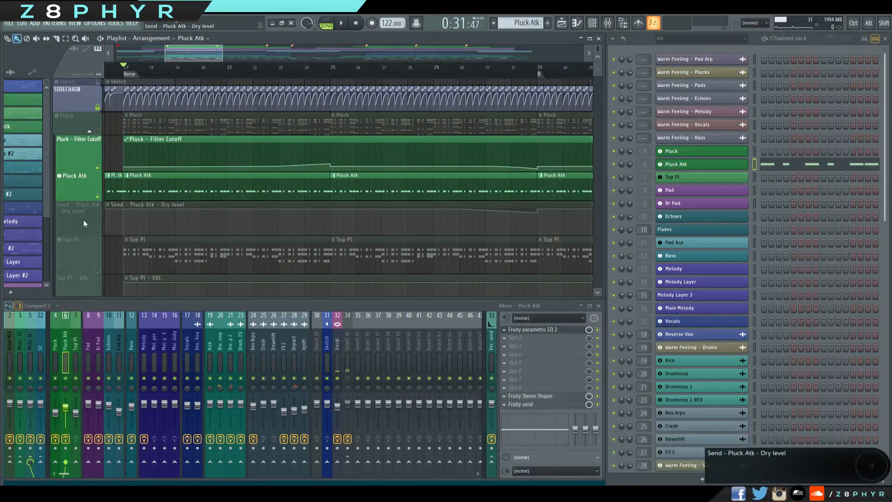
pyautogui.scroll(-3, 229, 183)
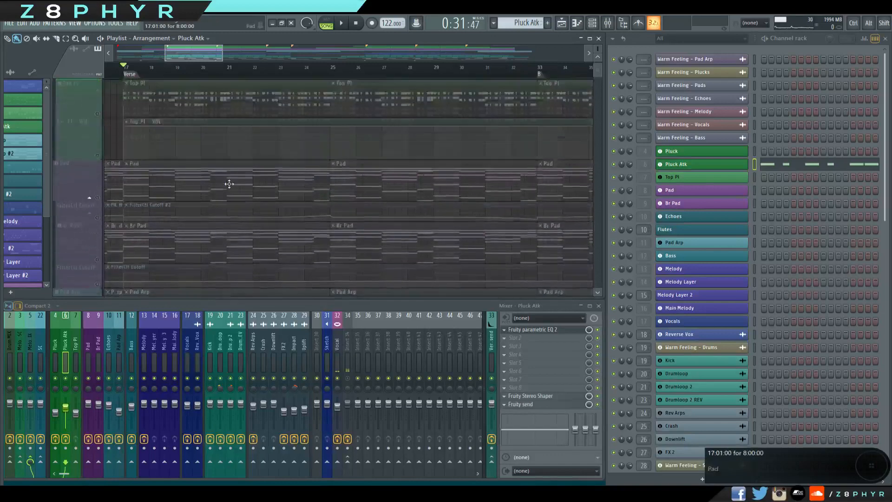
pyautogui.scroll(2, 229, 183)
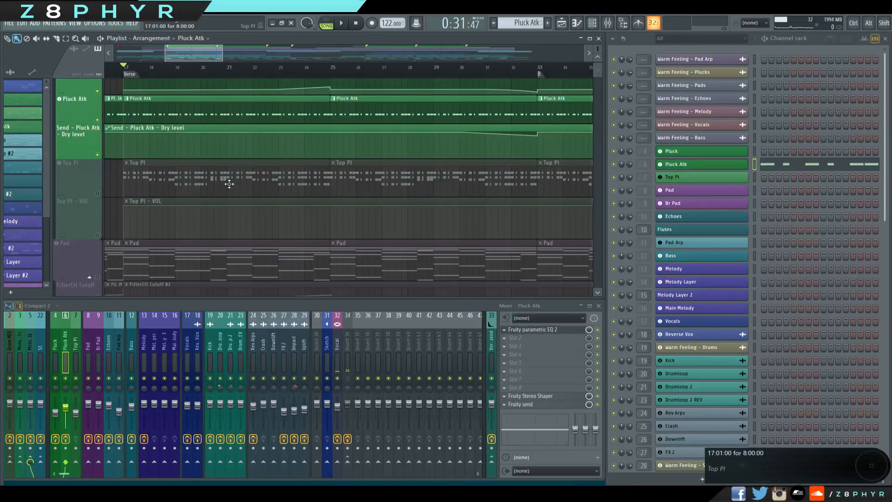
pyautogui.scroll(2, 228, 182)
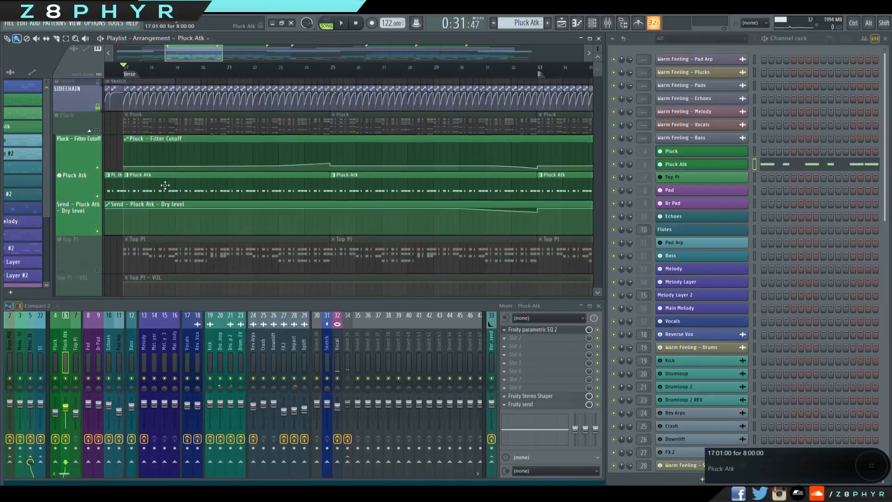
# Enable the Top Pl playlist track and make its pattern the active one.
pyautogui.scroll(2, 228, 182)
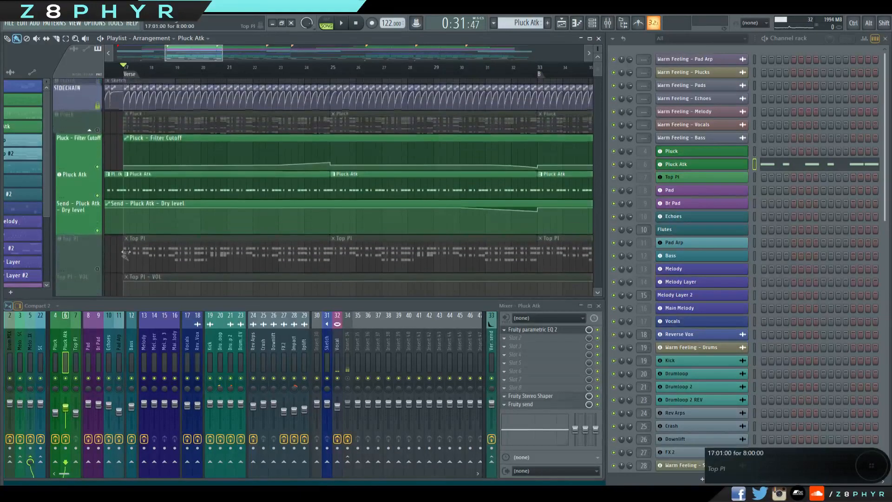
pyautogui.click(98, 270)
pyautogui.scroll(-2, 181, 248)
pyautogui.click(174, 186)
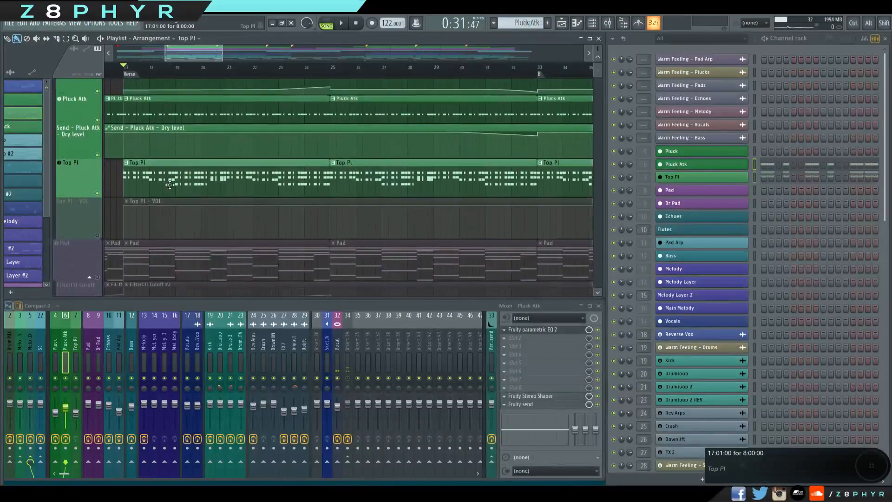
# Play the Top Pl pattern on its own in pattern mode.
pyautogui.click(764, 38)
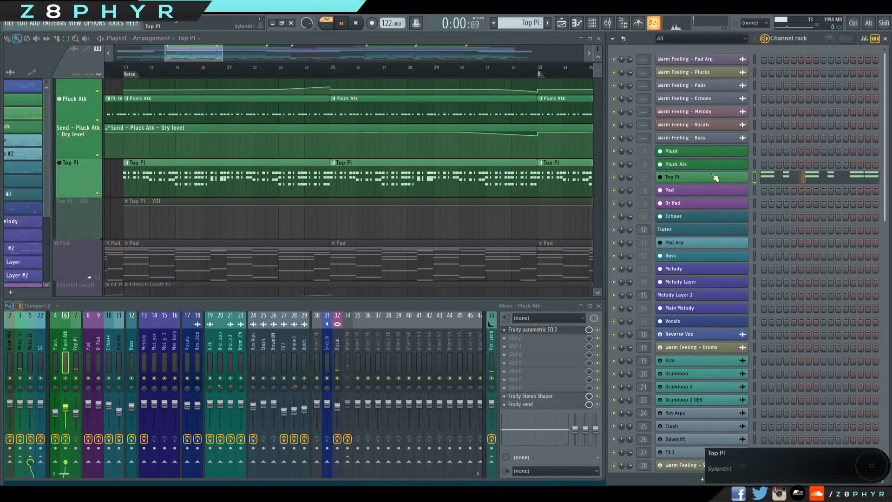
pyautogui.click(785, 175)
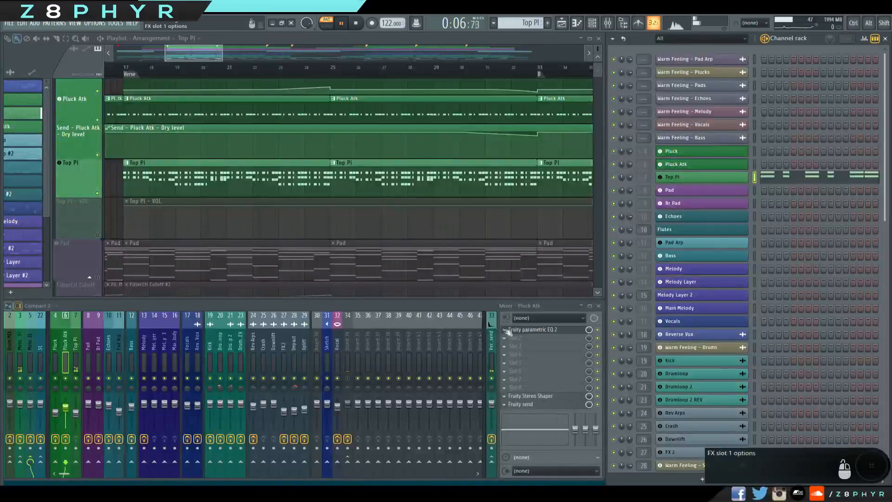
pyautogui.click(511, 330)
pyautogui.press('space')
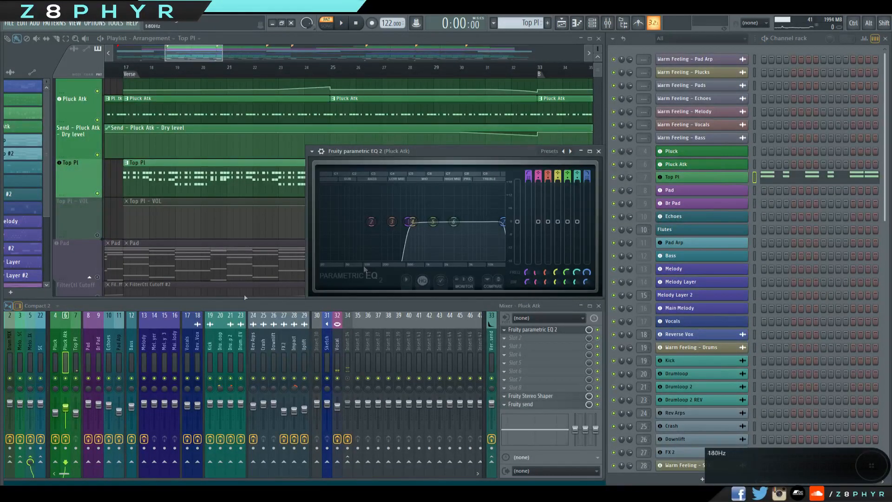
# Check the Top Pl mixer track for effects, and close the mixer and the Pluck Atk parametric EQ.
pyautogui.click(73, 342)
pyautogui.click(532, 331)
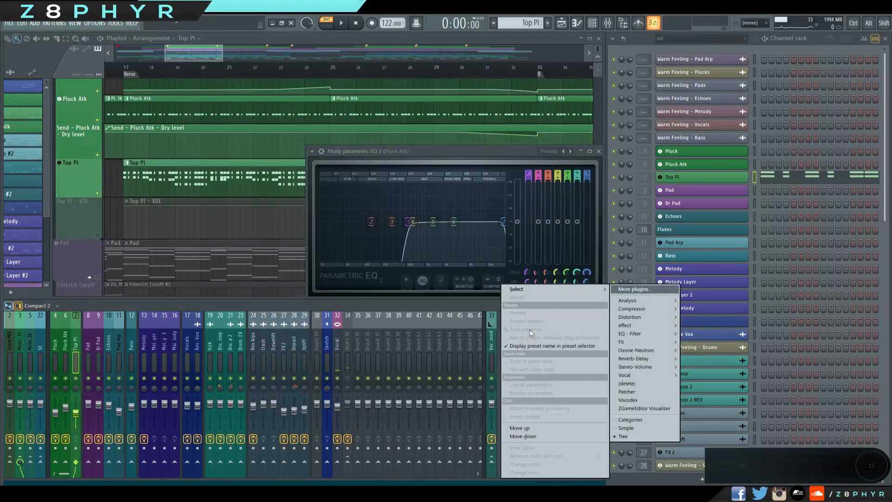
pyautogui.click(471, 307)
pyautogui.click(598, 307)
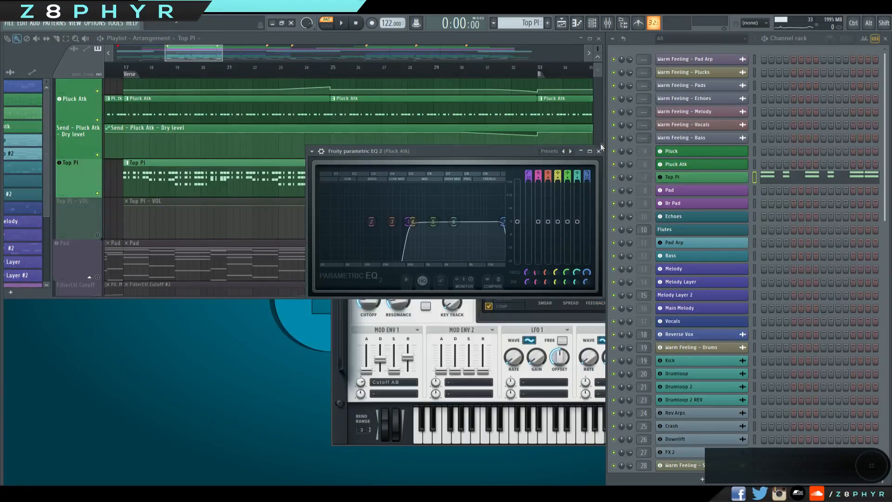
pyautogui.click(598, 151)
# Examine the Top Pl pattern's notes in the piano roll and enlarge the velocity area below them.
pyautogui.click(810, 179)
pyautogui.moveTo(637, 318); pyautogui.dragTo(139, 186)
pyautogui.keyDown('ctrl'); pyautogui.click(743, 228); pyautogui.keyUp('ctrl')
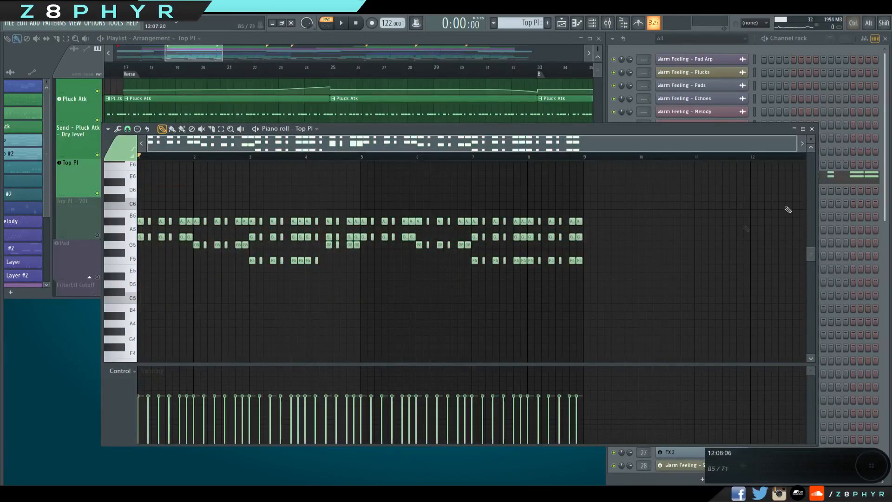
pyautogui.click(811, 129)
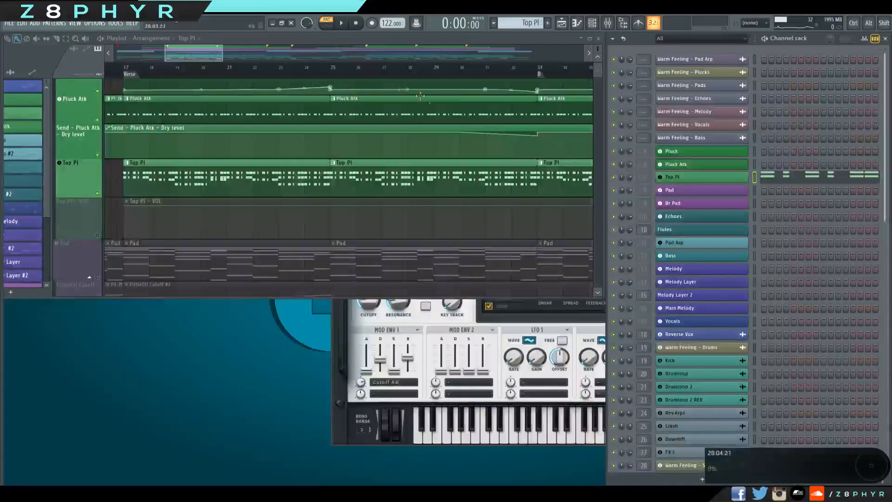
pyautogui.doubleClick(473, 168)
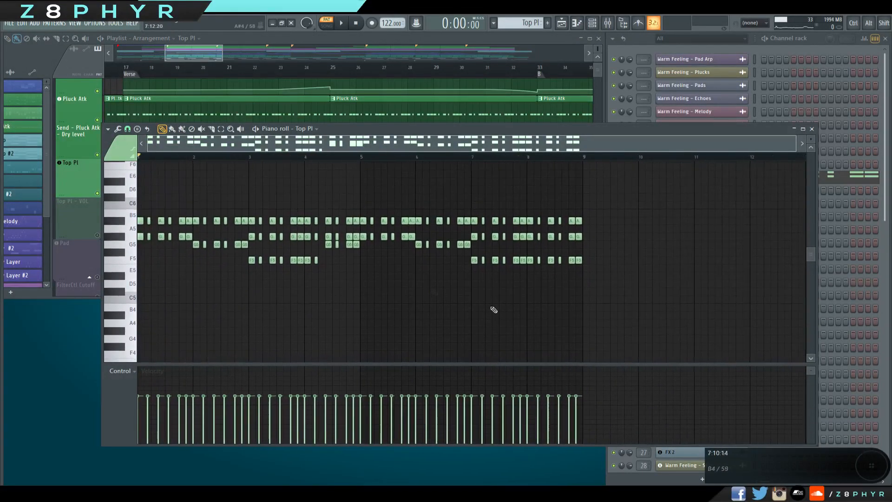
pyautogui.scroll(-2, 320, 272)
pyautogui.moveTo(148, 217); pyautogui.dragTo(604, 342)
pyautogui.moveTo(523, 364); pyautogui.dragTo(341, 343)
pyautogui.scroll(1, 181, 226)
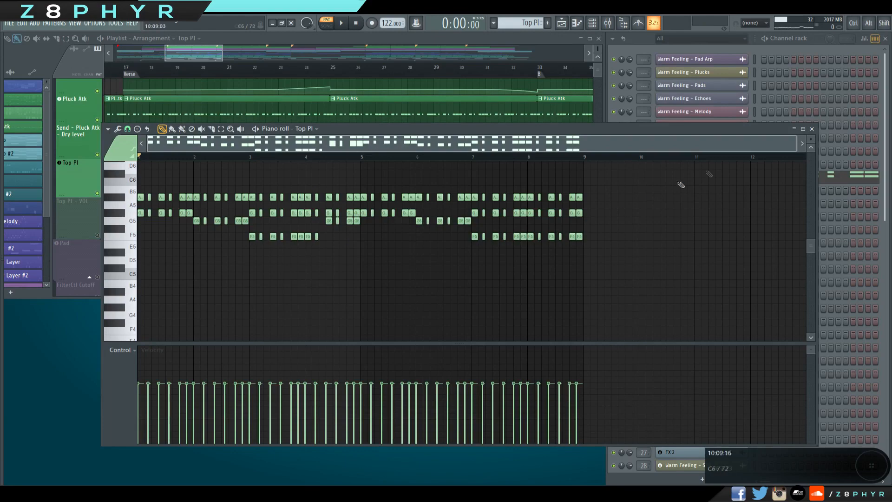
pyautogui.click(811, 129)
# Enable the Top Pl - VOL and Pluck tracks and play all pluck layers together from bar 17.
pyautogui.scroll(-3, 105, 239)
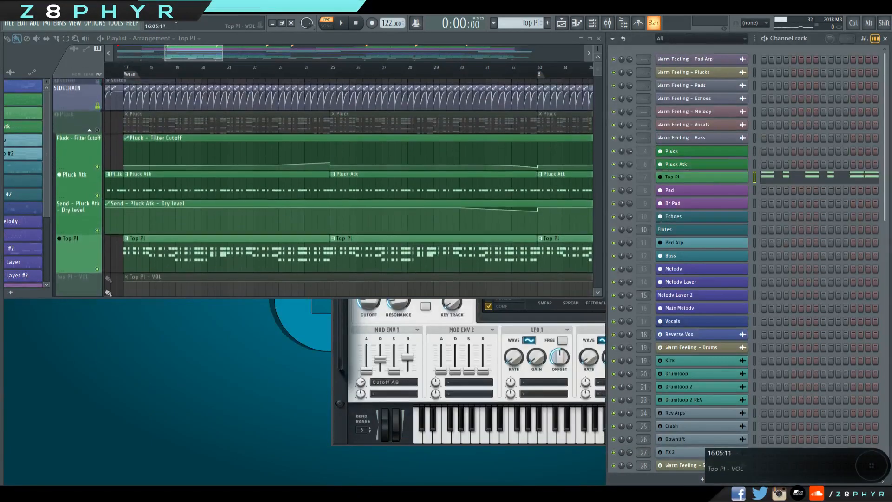
pyautogui.scroll(7, 106, 239)
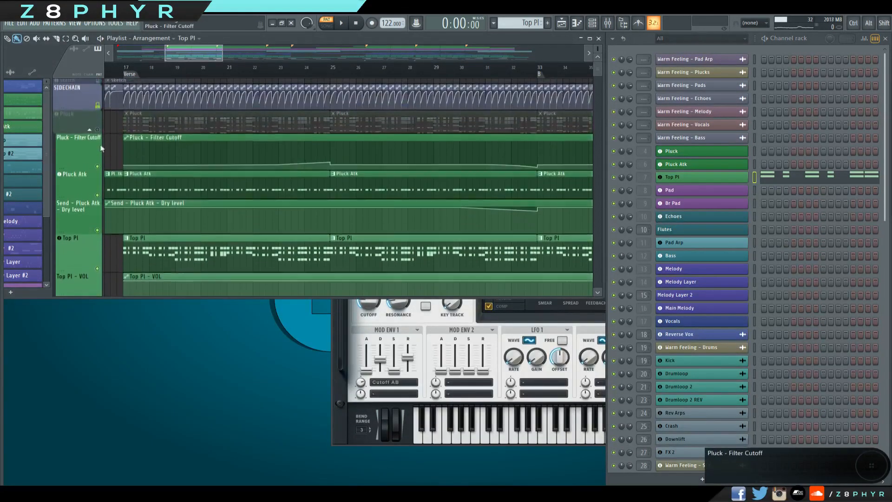
pyautogui.keyDown('alt'); pyautogui.scroll(-2, 235, 169); pyautogui.keyUp('alt')
pyautogui.press('space')
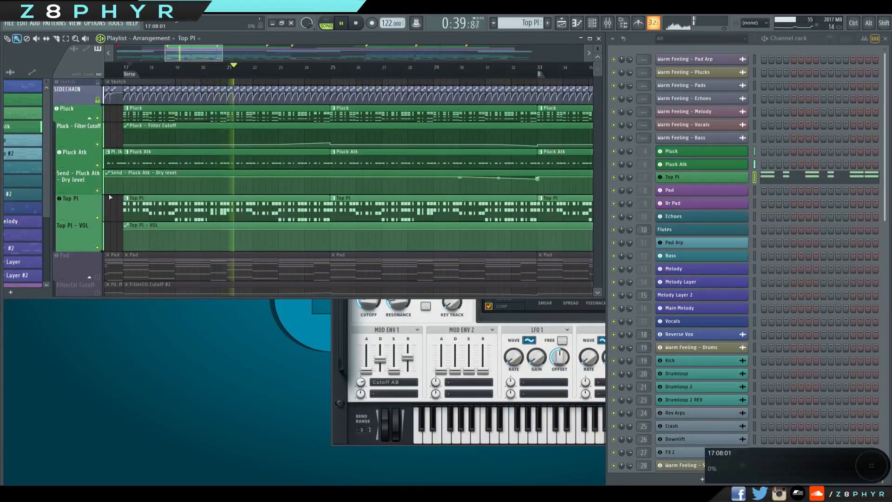
# Mute Pluck Atk and Top Pl during song playback to compare the layers, restore both and stop playback.
pyautogui.click(97, 165)
pyautogui.click(98, 217)
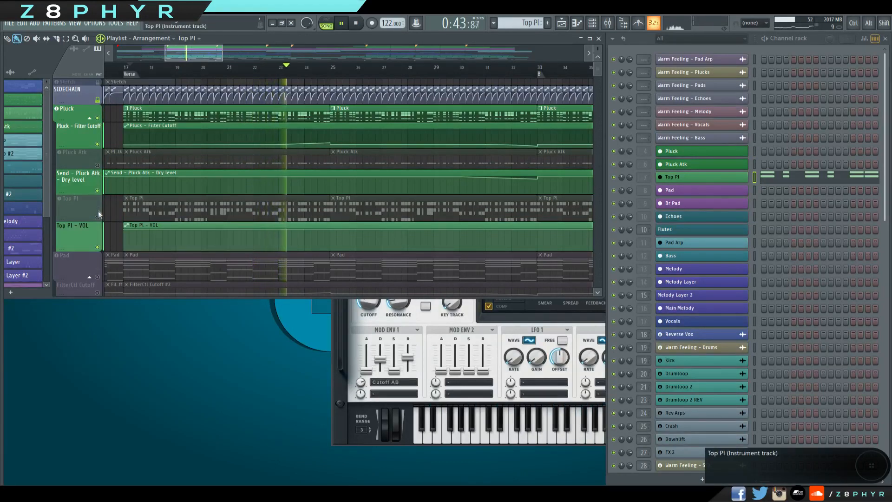
pyautogui.click(97, 217)
pyautogui.click(97, 164)
pyautogui.press('space')
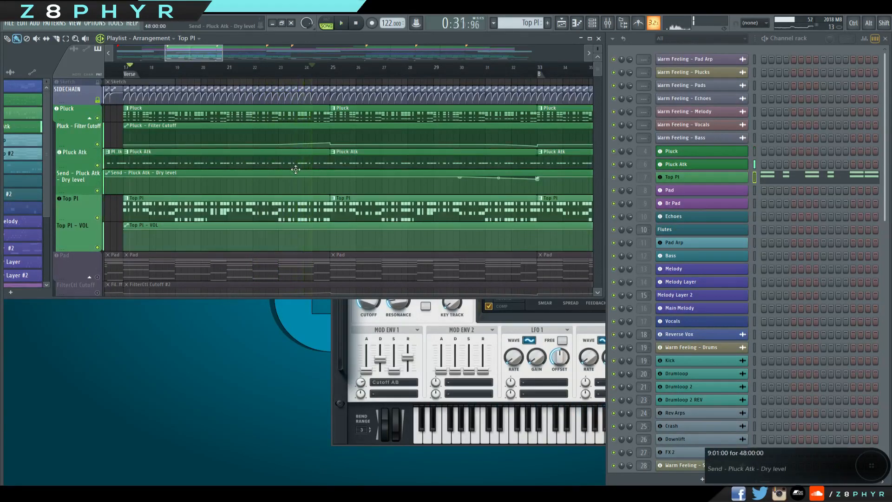
# Examine the pluck automation clips across the wider arrangement and open the Top Pl - VOL clip's channel settings.
pyautogui.moveTo(216, 57); pyautogui.dragTo(502, 57)
pyautogui.scroll(-4, 321, 160)
pyautogui.moveTo(321, 161); pyautogui.dragTo(363, 139)
pyautogui.moveTo(209, 122); pyautogui.dragTo(238, 217)
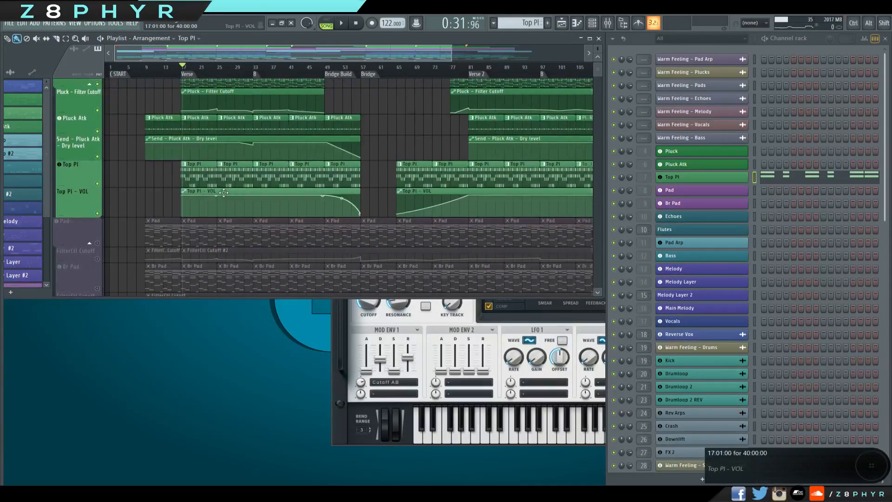
pyautogui.doubleClick(224, 192)
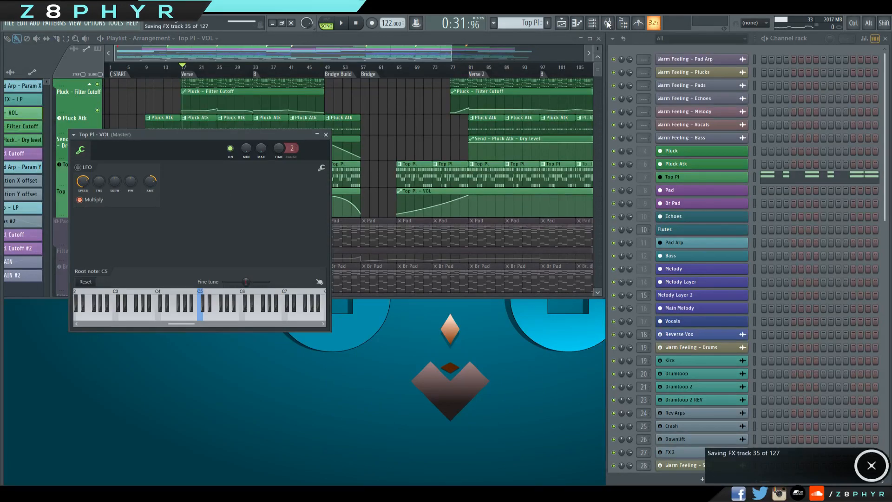
# Bring back the mixer, close the Top Pl - VOL settings and inspect the Fruity send on Pluck Atk.
pyautogui.click(607, 23)
pyautogui.click(325, 134)
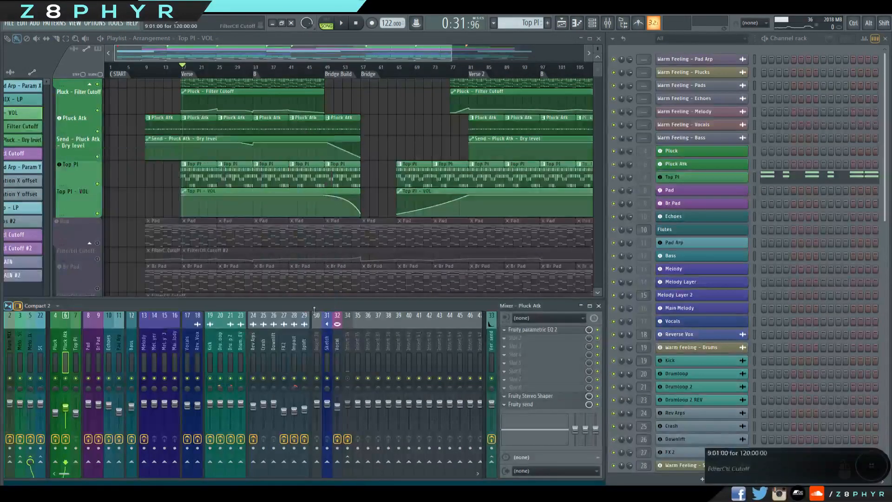
pyautogui.click(522, 404)
pyautogui.moveTo(131, 116); pyautogui.dragTo(174, 120)
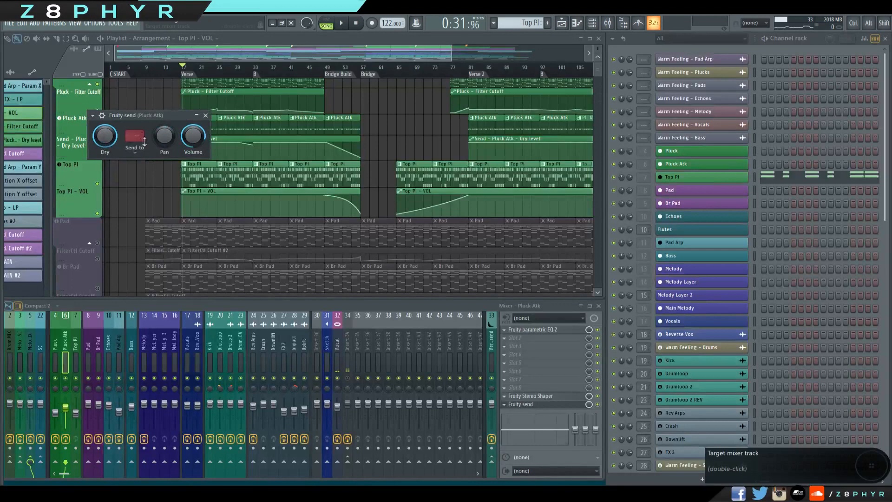
pyautogui.click(206, 116)
# Move the playback position to the Verse at bar 17, select the Pluck pattern and bring up its channel.
pyautogui.scroll(3, 389, 171)
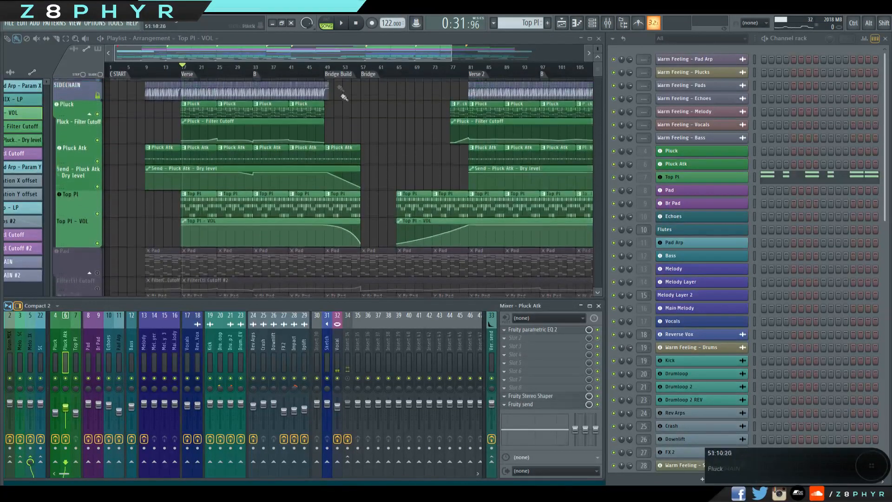
pyautogui.moveTo(330, 74); pyautogui.dragTo(224, 62)
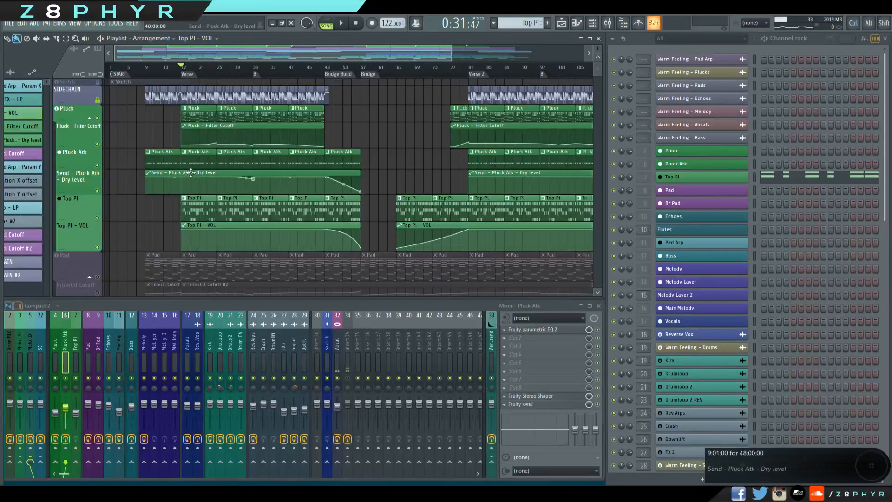
pyautogui.click(219, 126)
pyautogui.click(283, 112)
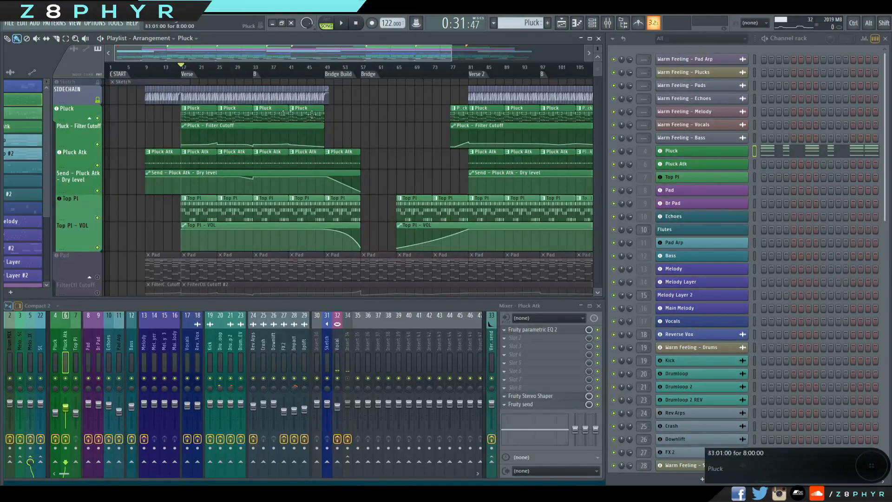
pyautogui.click(730, 154)
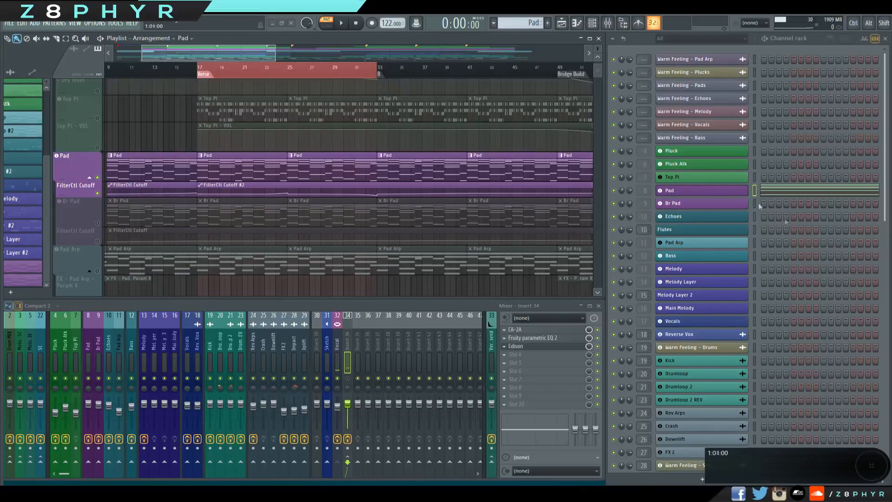
# View the Pad channel's Sylenth1 settings and play the soloed Pad from bar 17.
pyautogui.click(738, 193)
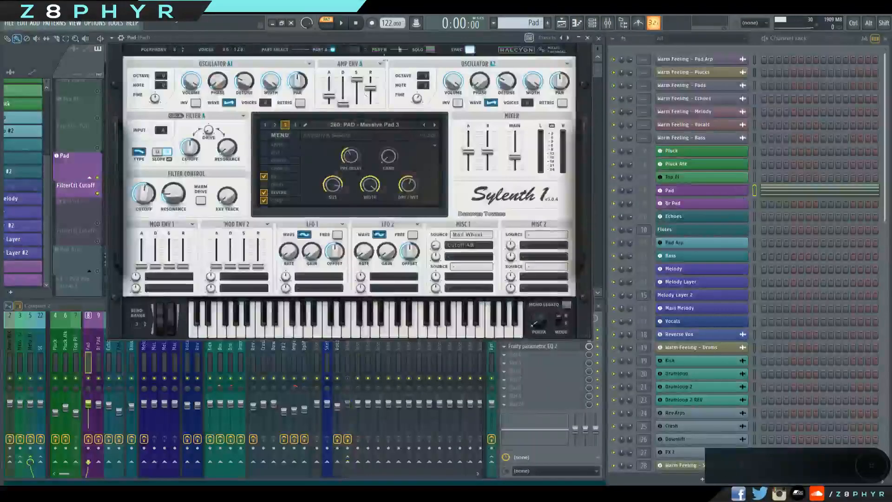
pyautogui.click(589, 38)
pyautogui.click(199, 64)
pyautogui.press('space')
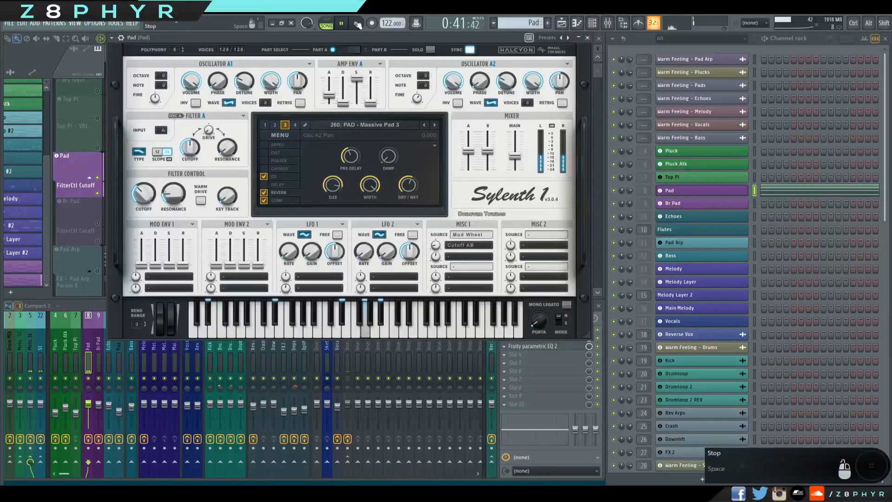
pyautogui.press('space')
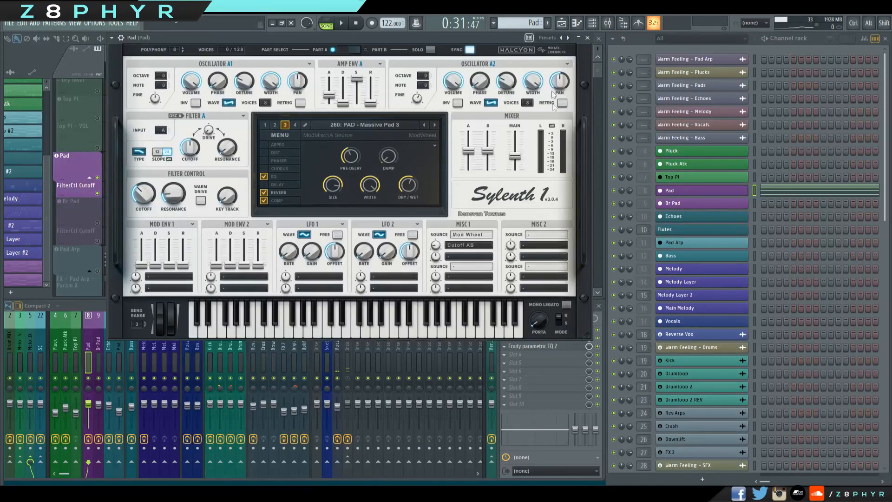
pyautogui.click(587, 38)
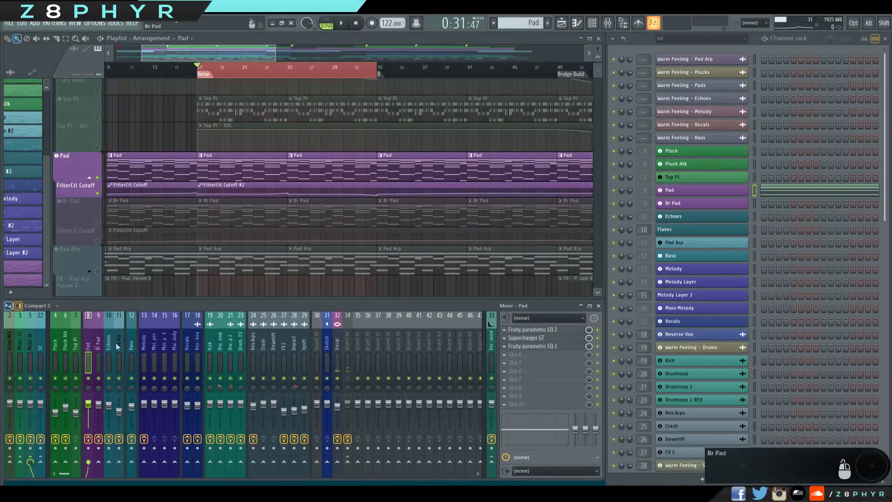
# Open the first Fruity parametric EQ 2 and Supercharger GT on the Pad mixer track and arrange them side by side.
pyautogui.press('space')
pyautogui.press('space')
pyautogui.click(535, 330)
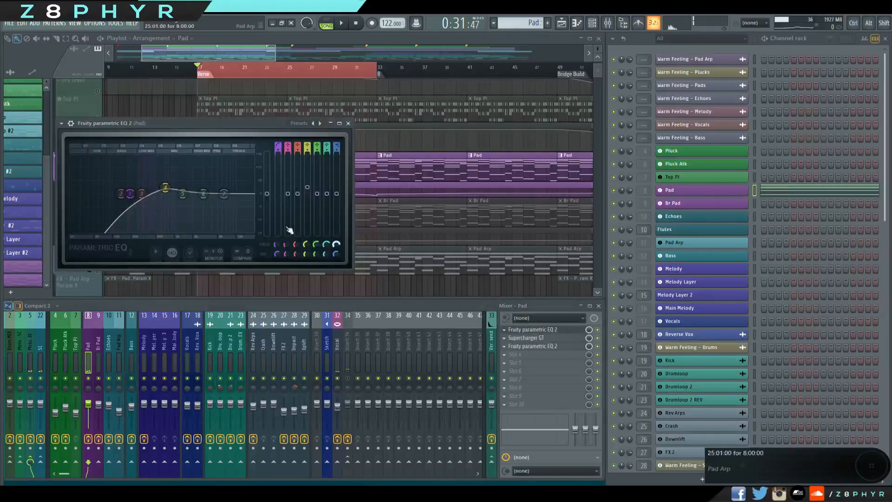
pyautogui.click(520, 339)
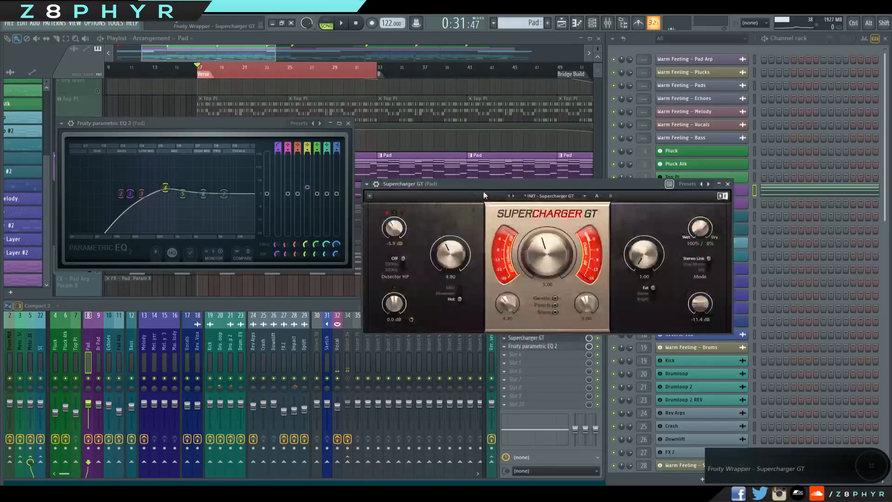
pyautogui.moveTo(515, 182); pyautogui.dragTo(512, 120)
pyautogui.moveTo(521, 210)
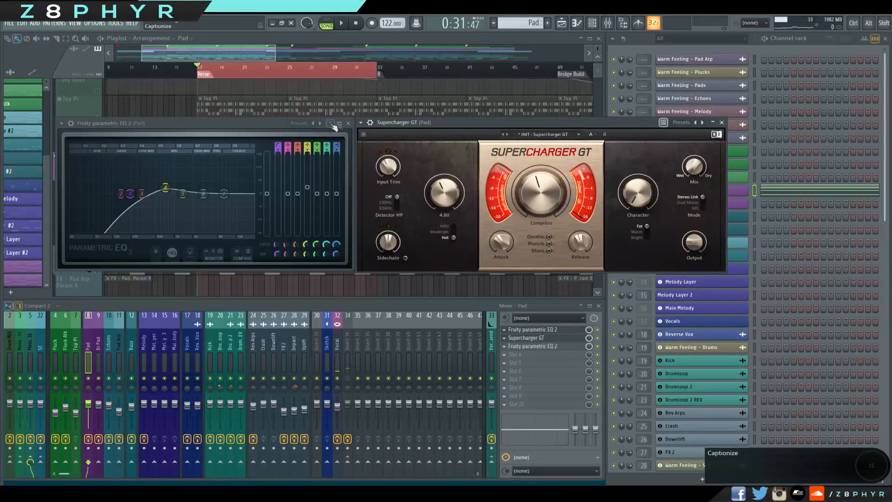
# Close the Pad's parametric EQ, examine Supercharger GT's saturation and compression controls and close that window too.
pyautogui.click(348, 123)
pyautogui.moveTo(519, 124); pyautogui.dragTo(427, 178)
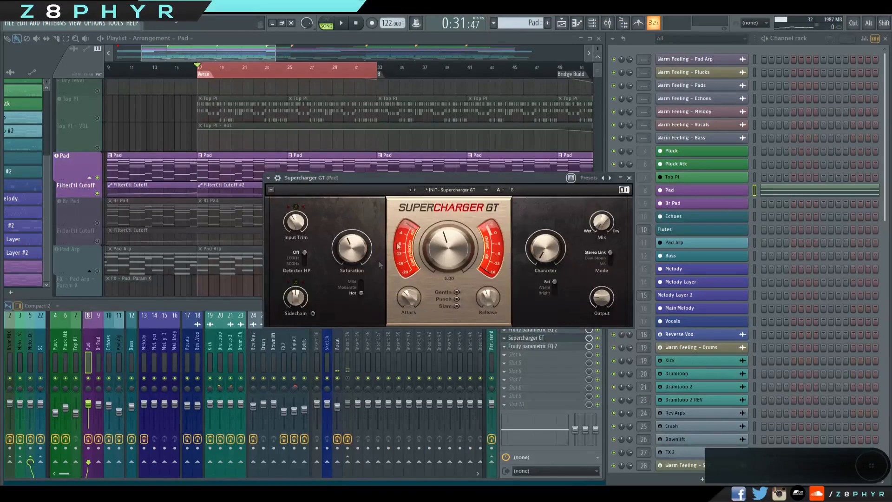
pyautogui.click(629, 178)
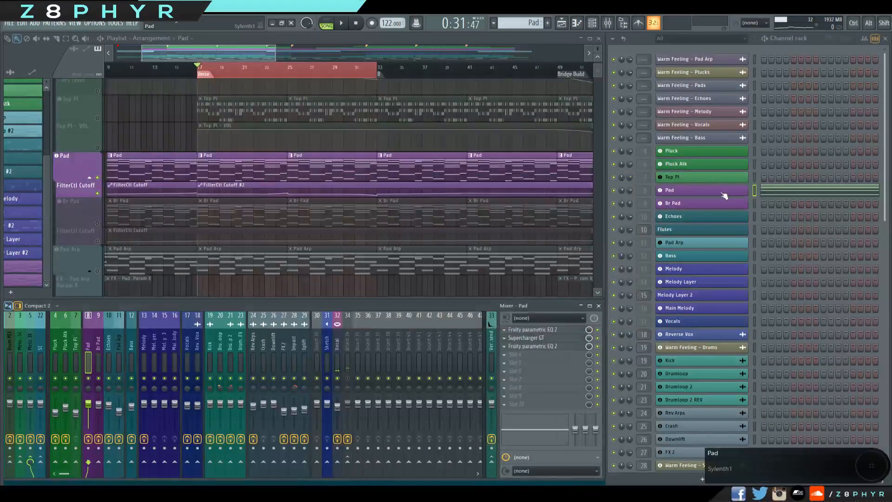
# Reopen the Pad's Sylenth1 and replay the verse briefly to watch the synth settings.
pyautogui.click(724, 195)
pyautogui.press('space')
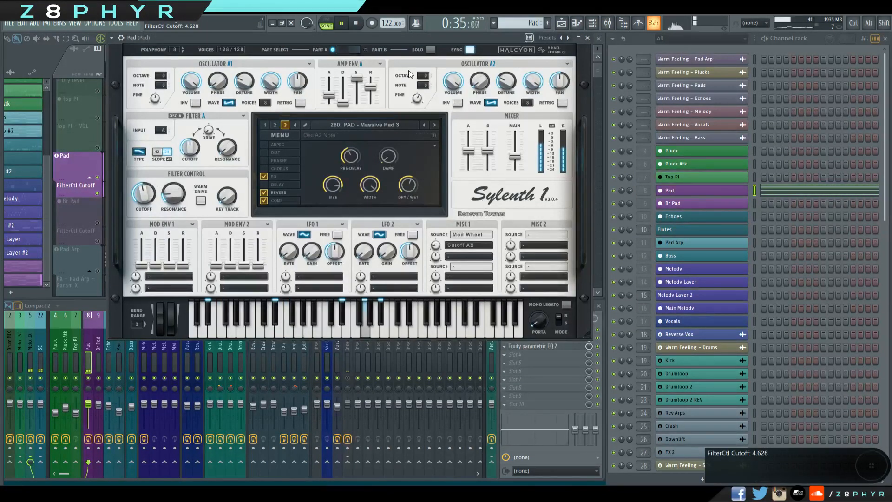
pyautogui.click(356, 23)
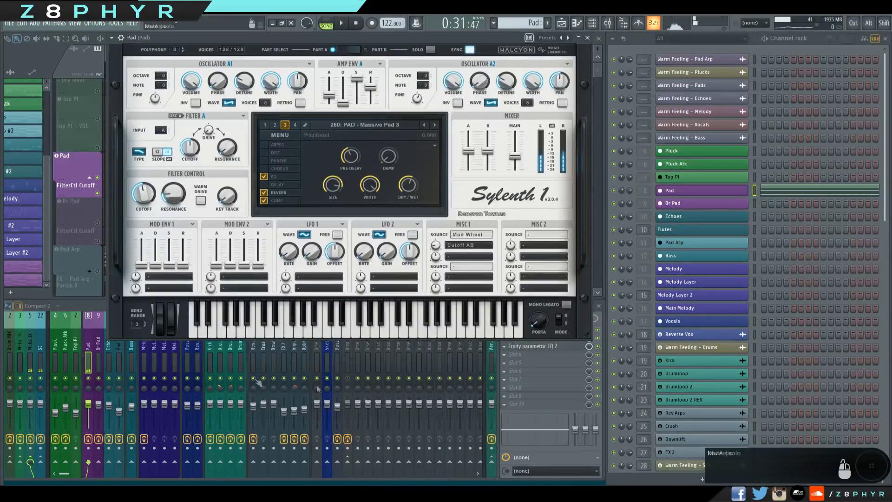
# Play the soloed Pad while toggling Supercharger GT off and on to compare its sound.
pyautogui.moveTo(428, 38); pyautogui.dragTo(342, 31)
pyautogui.click(601, 340)
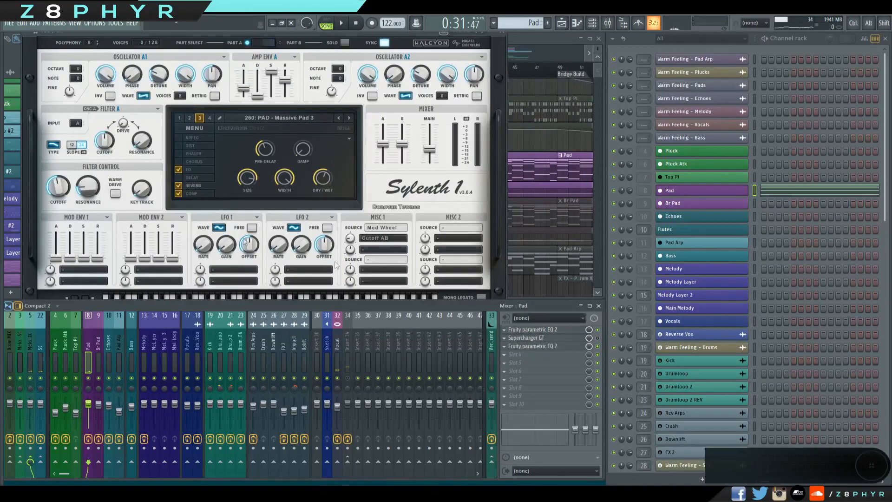
pyautogui.press('space')
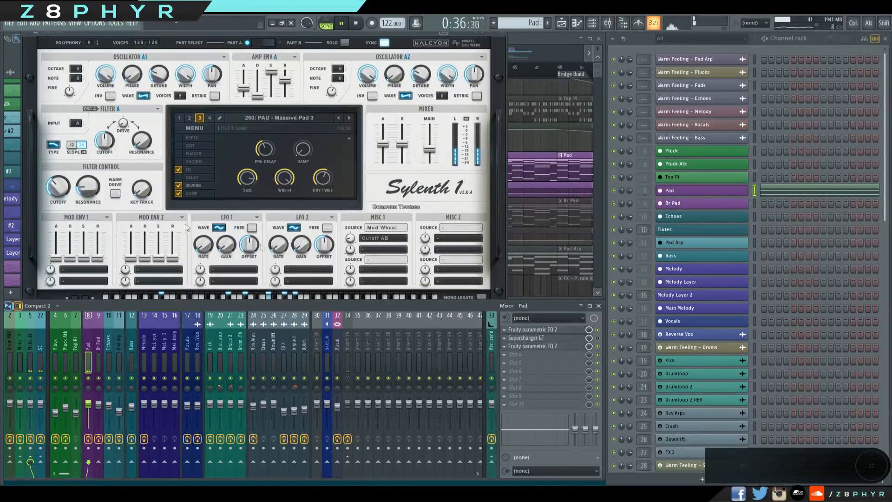
pyautogui.moveTo(66, 189); pyautogui.dragTo(71, 179)
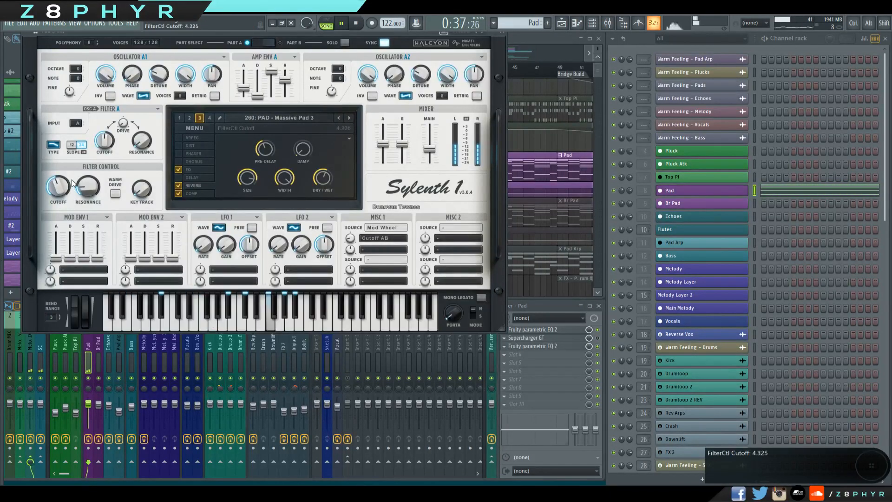
pyautogui.click(602, 343)
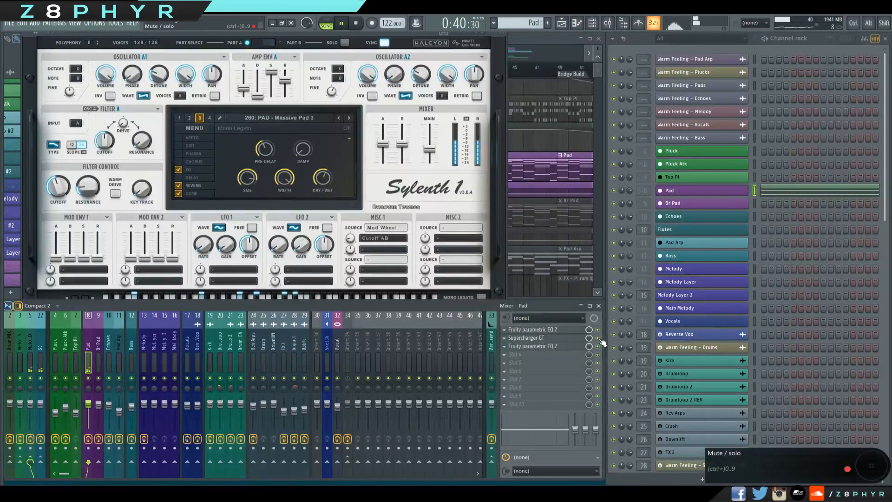
pyautogui.hotkey('ctrl', 'space')
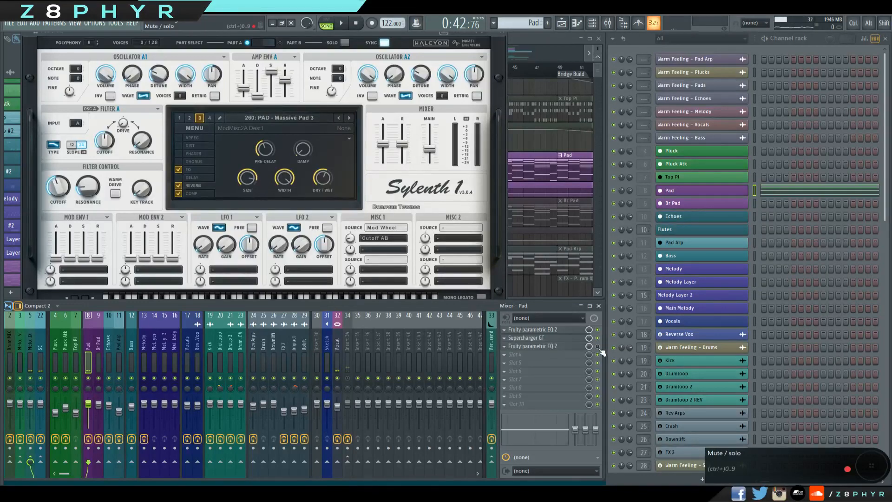
# View the parametric EQ in the Pad's third effect slot, check the SC mixer track, and close the Pad's Sylenth1.
pyautogui.click(573, 348)
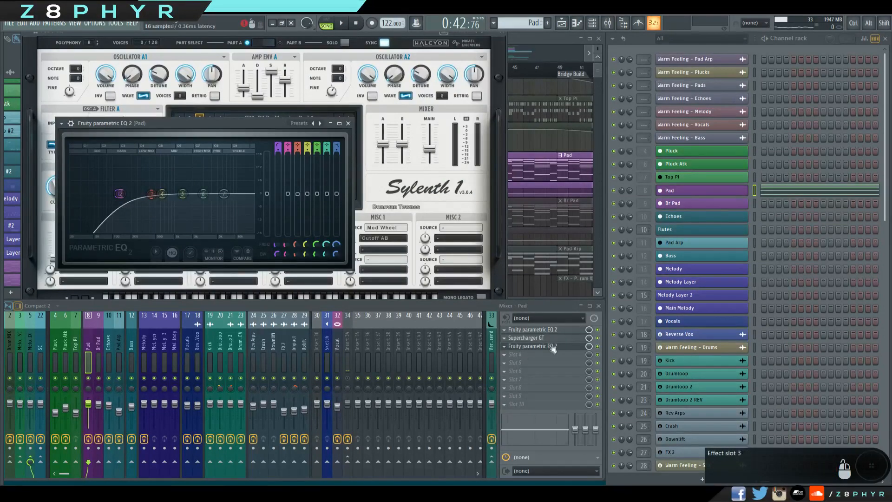
pyautogui.click(348, 124)
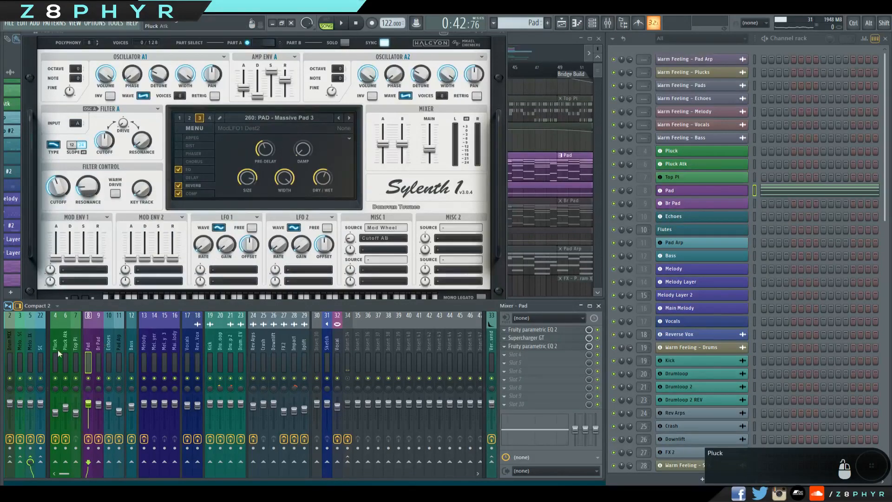
pyautogui.click(42, 348)
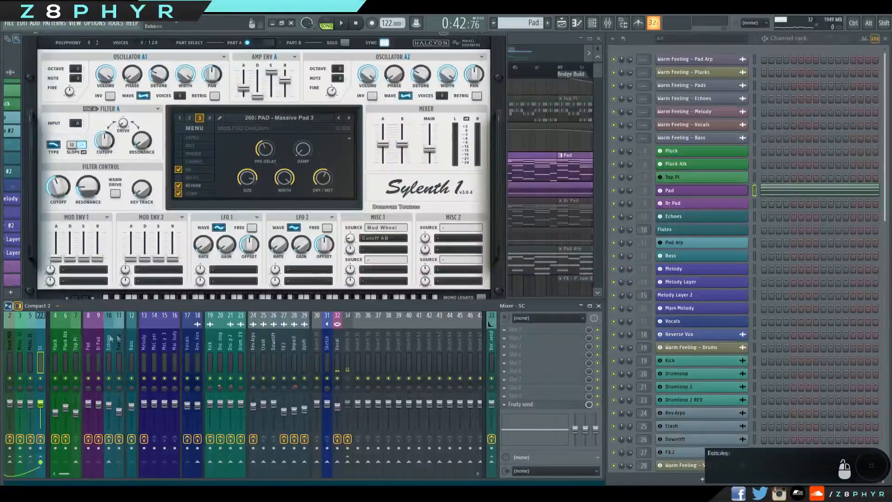
pyautogui.click(480, 53)
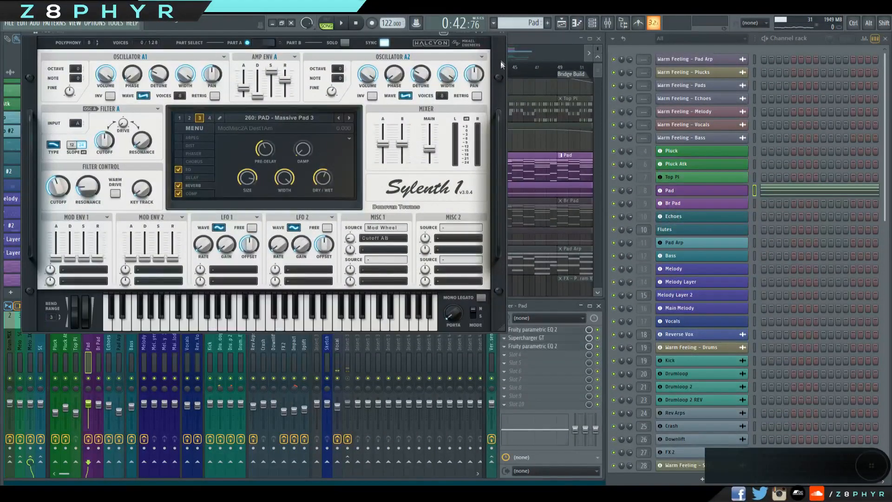
pyautogui.moveTo(383, 33); pyautogui.dragTo(390, 43)
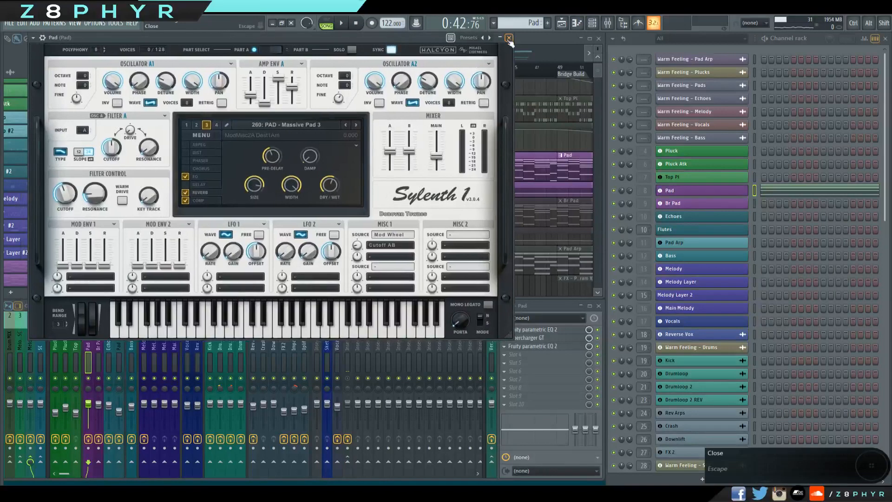
pyautogui.click(509, 39)
# Unmute the Br Pad track, mute the Pad and its FilterCtl Cutoff track, and play Br Pad alone briefly.
pyautogui.click(97, 223)
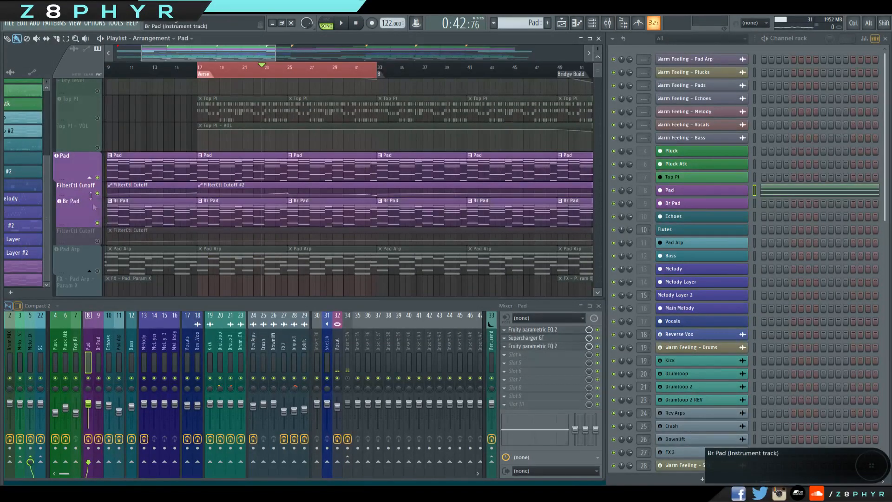
pyautogui.click(98, 193)
pyautogui.click(97, 177)
pyautogui.press('space')
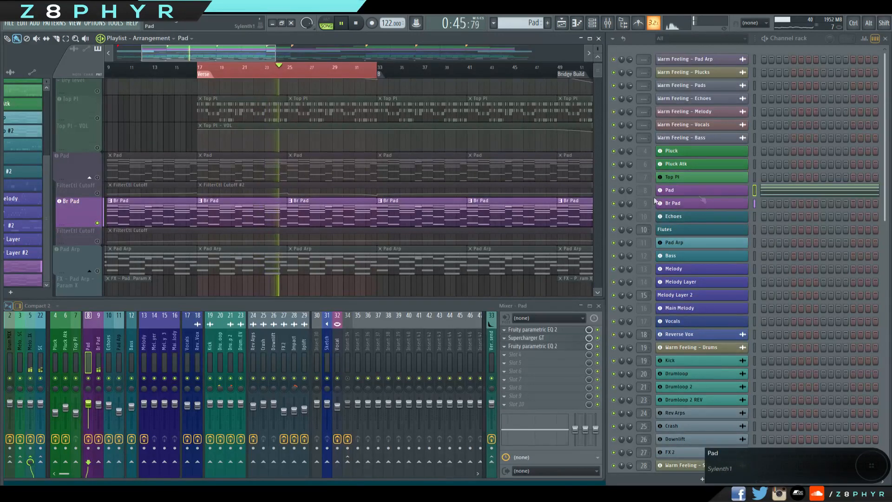
pyautogui.click(380, 216)
pyautogui.press('space')
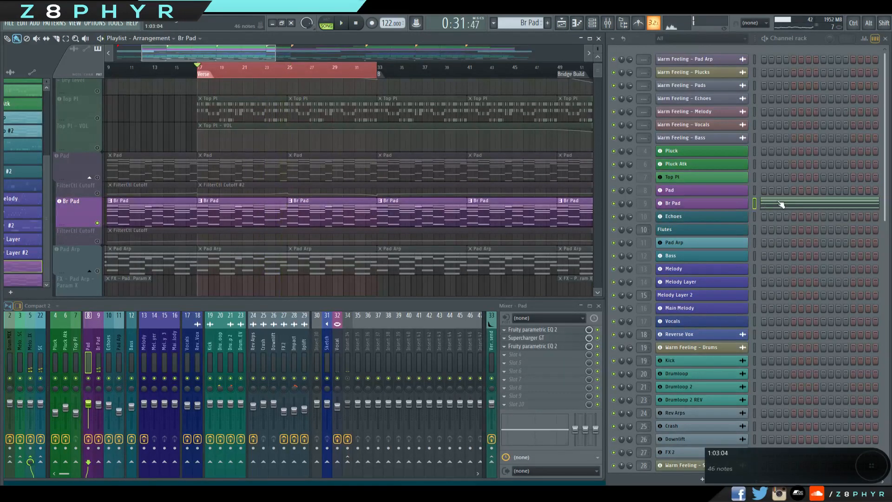
# Examine Br Pad's chord notes from the high voicings down to the bass in the piano roll and close it.
pyautogui.click(779, 203)
pyautogui.scroll(-4, 381, 247)
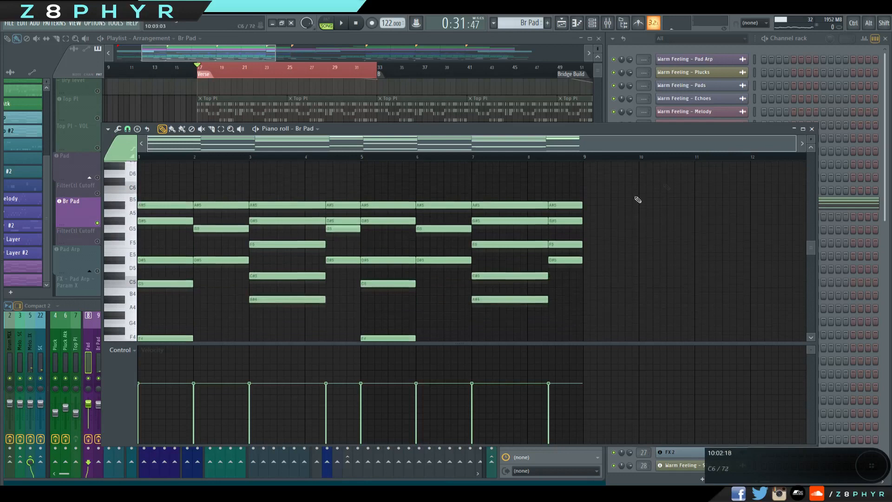
pyautogui.scroll(3, 492, 262)
pyautogui.scroll(-4, 460, 267)
pyautogui.scroll(2, 238, 261)
pyautogui.scroll(-1, 246, 253)
pyautogui.scroll(-4, 260, 253)
pyautogui.scroll(2, 344, 286)
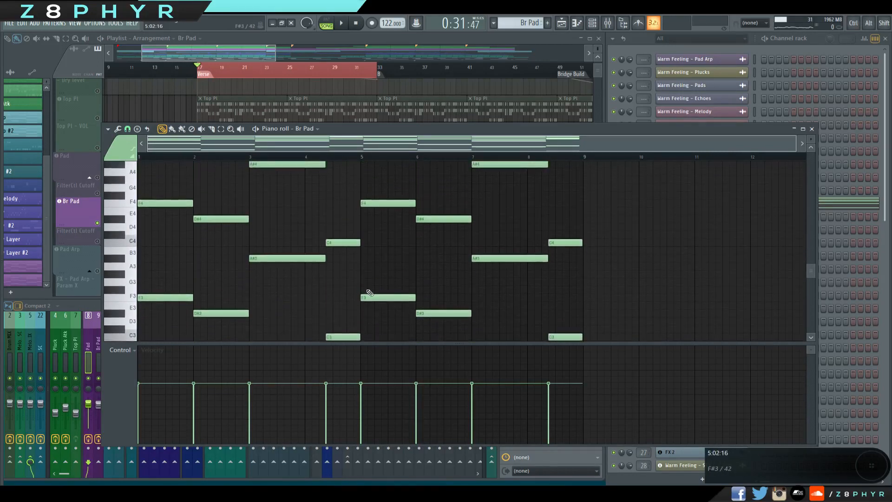
pyautogui.scroll(4, 370, 290)
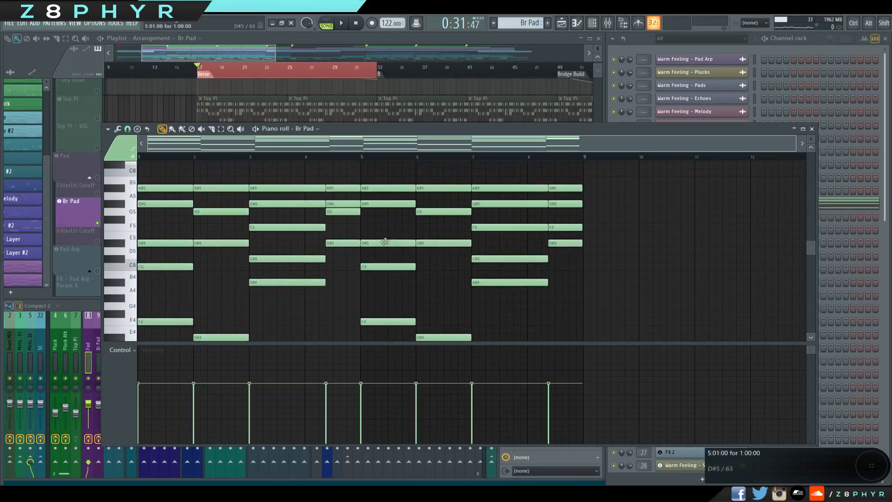
pyautogui.click(812, 130)
# View Br Pad's Sylenth1 settings and its Fruity parametric EQ 2 curve, closing each window.
pyautogui.click(701, 203)
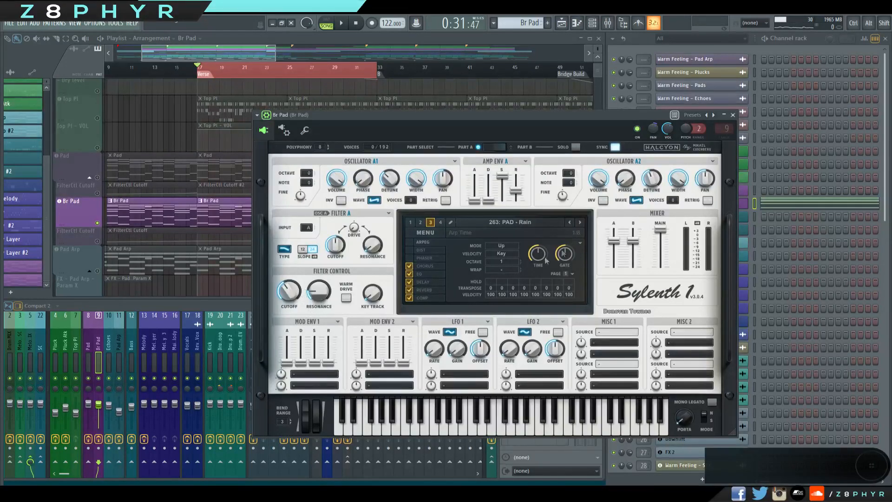
pyautogui.click(733, 114)
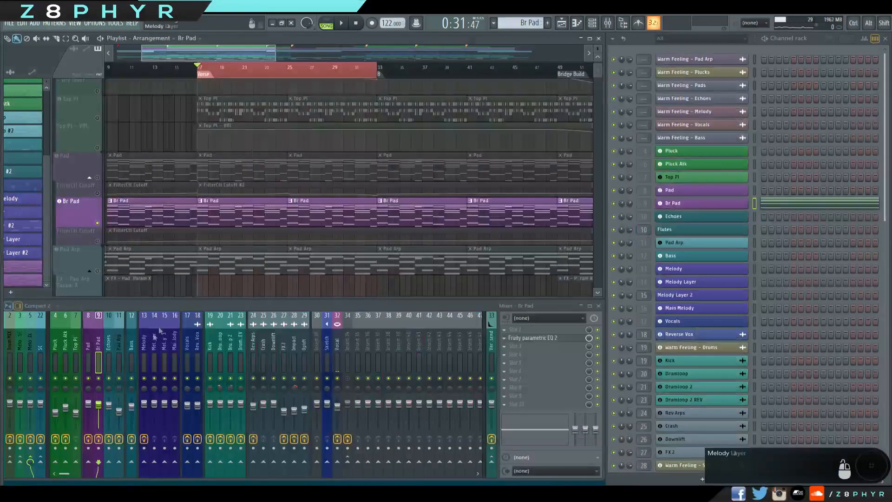
pyautogui.click(543, 338)
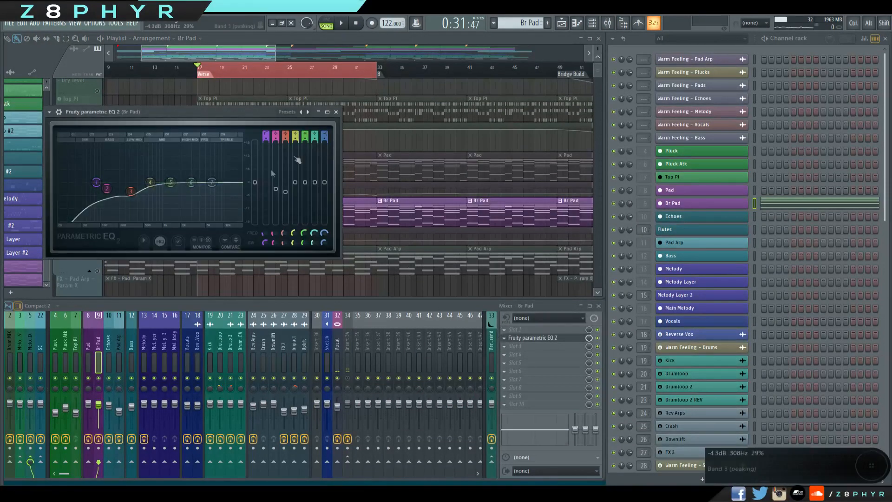
pyautogui.click(336, 112)
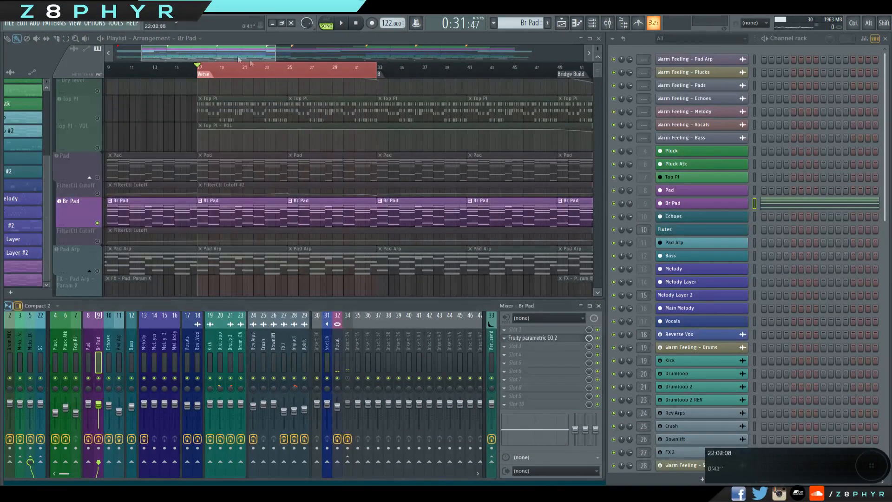
# Unmute the Pad and pluck tracks with their automation and play the verse to hear them together with Br Pad.
pyautogui.click(100, 179)
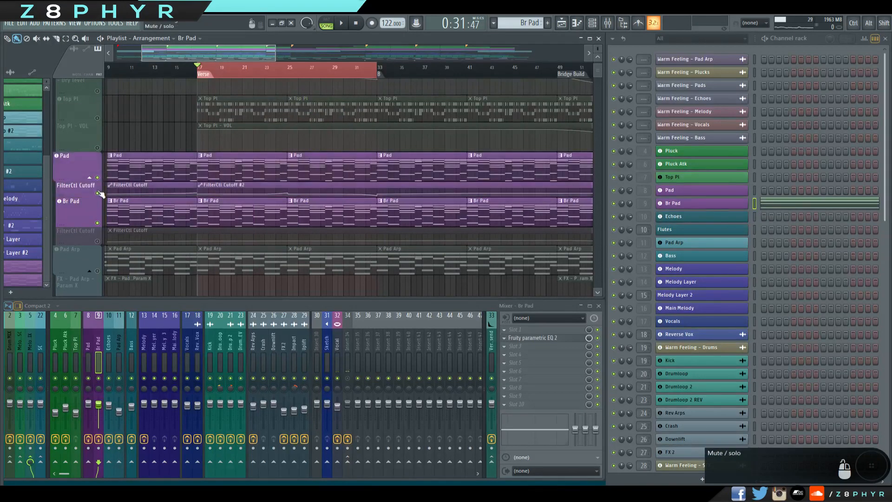
pyautogui.press('space')
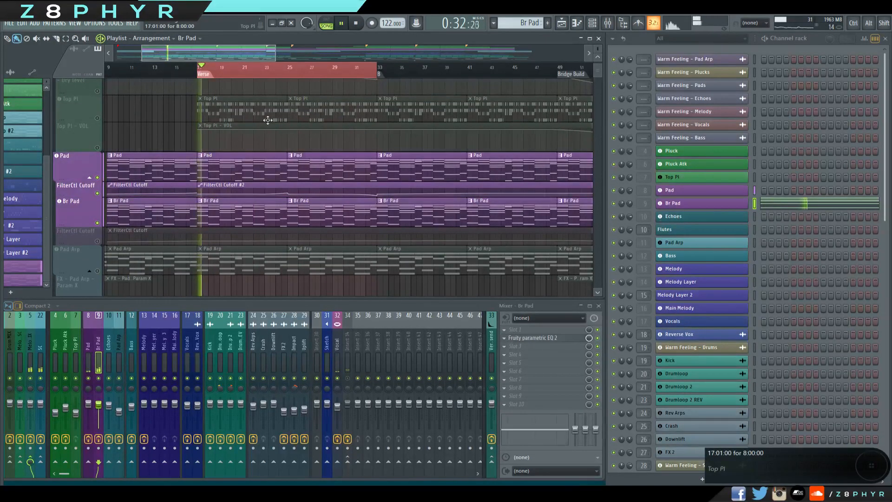
pyautogui.scroll(5, 100, 120)
pyautogui.click(98, 119)
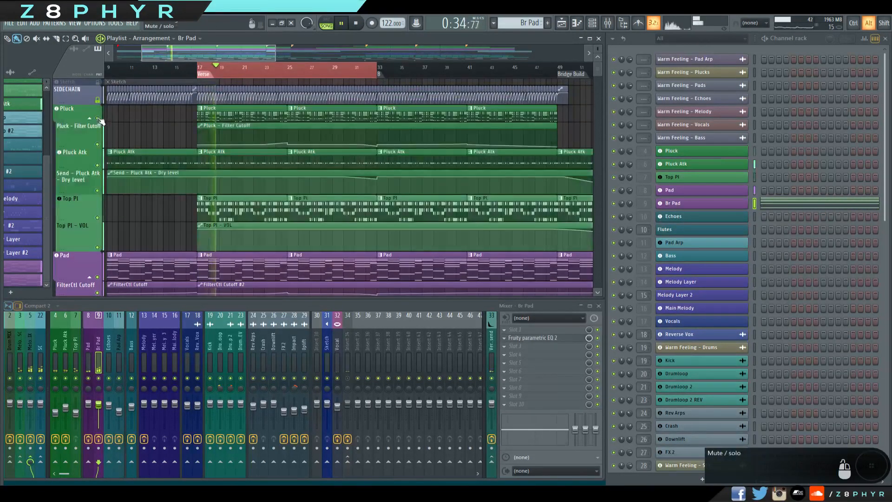
pyautogui.scroll(-2, 151, 187)
pyautogui.scroll(-1, 150, 187)
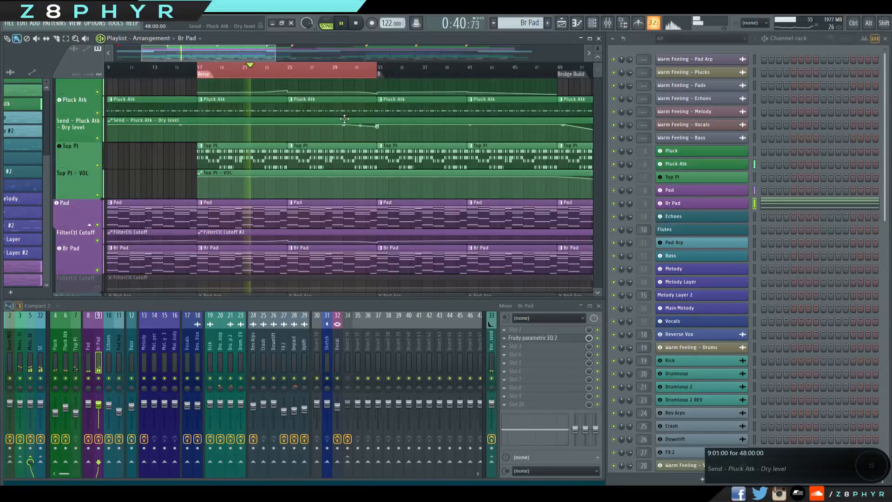
pyautogui.click(365, 29)
# Solo the Pad Arp track together with its Param X, Param Y and LP automation tracks.
pyautogui.scroll(-4, 113, 142)
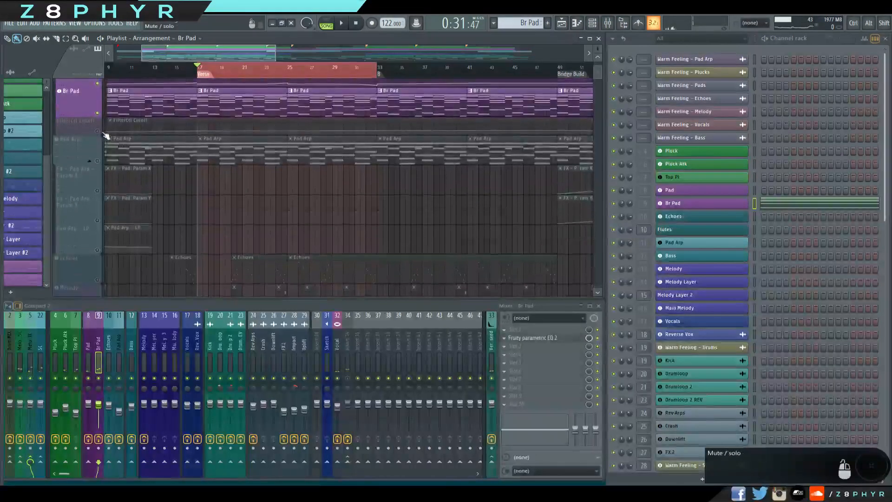
pyautogui.click(99, 132)
pyautogui.scroll(2, 101, 186)
pyautogui.click(99, 213)
pyautogui.scroll(-2, 102, 208)
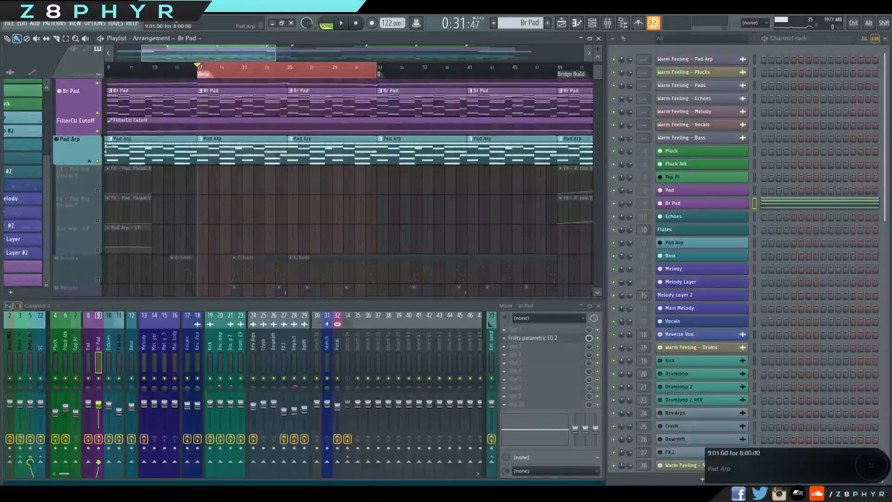
pyautogui.click(100, 132)
pyautogui.keyDown('alt'); pyautogui.click(99, 162); pyautogui.keyUp('alt')
pyautogui.keyDown('alt'); pyautogui.rightClick(99, 162); pyautogui.keyUp('alt')
pyautogui.scroll(7, 239, 206)
pyautogui.scroll(-7, 240, 205)
# Select the Pad Arp pattern and play the soloed arp from bar 17.
pyautogui.click(258, 147)
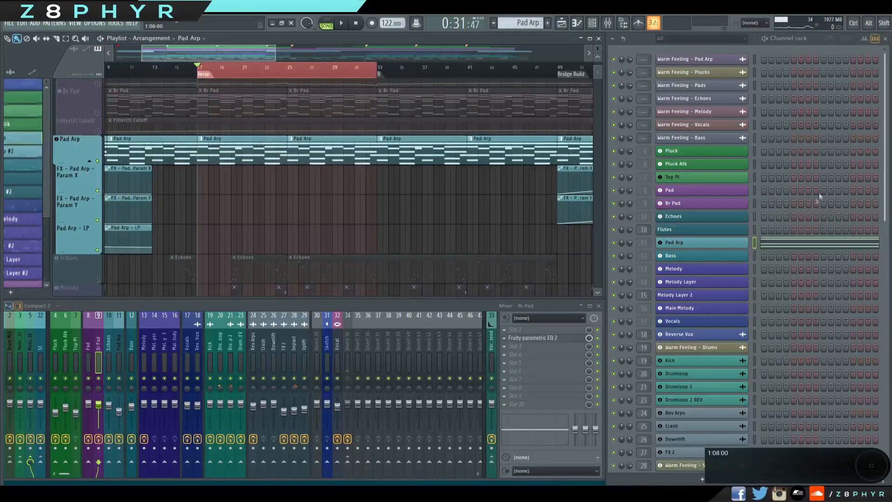
pyautogui.press('space')
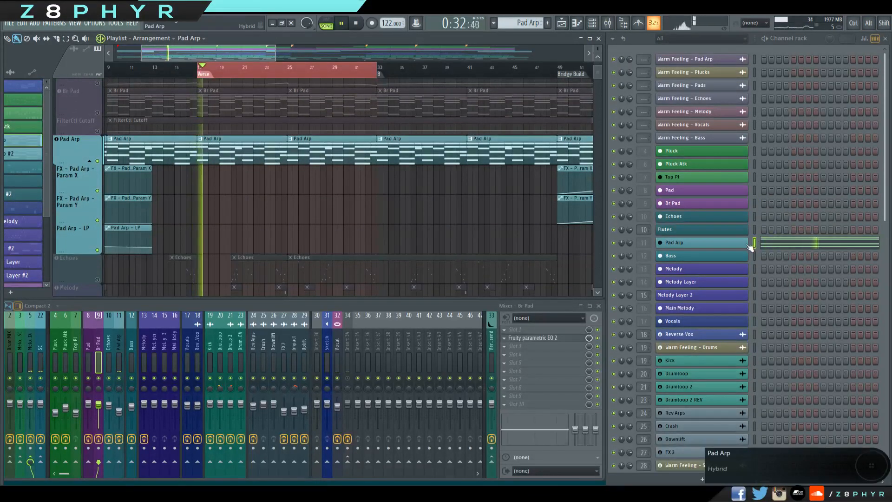
pyautogui.click(357, 24)
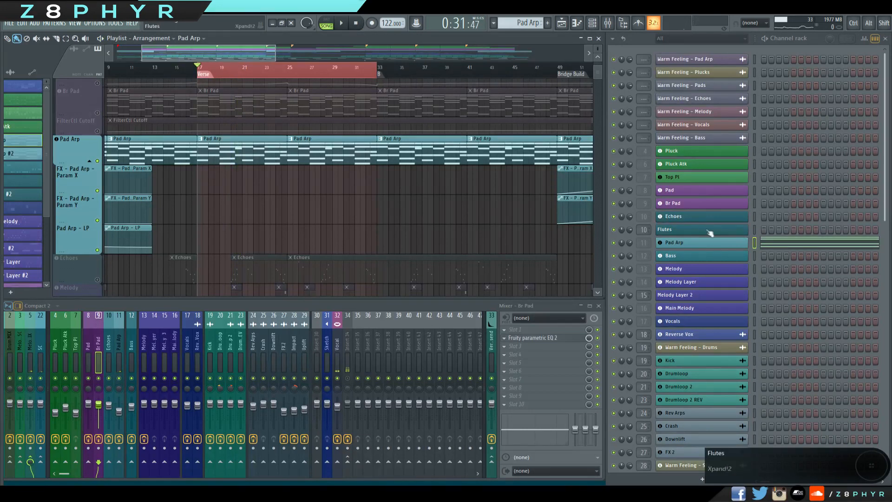
# Open Pad Arp's Hybrid 3 synth, examine its 10 Star Glitter preset settings and close the window.
pyautogui.click(698, 248)
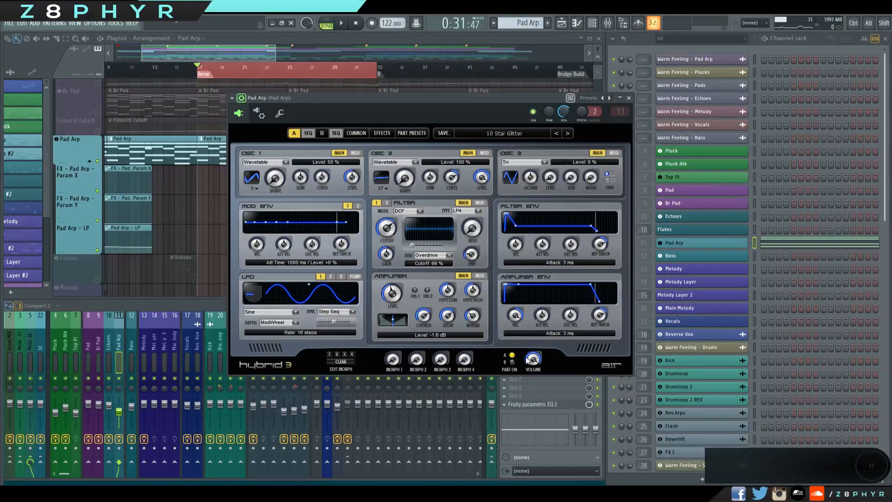
pyautogui.moveTo(425, 97)
pyautogui.mouseDown()
pyautogui.moveTo(407, 85)
pyautogui.moveTo(423, 94)
pyautogui.mouseUp()
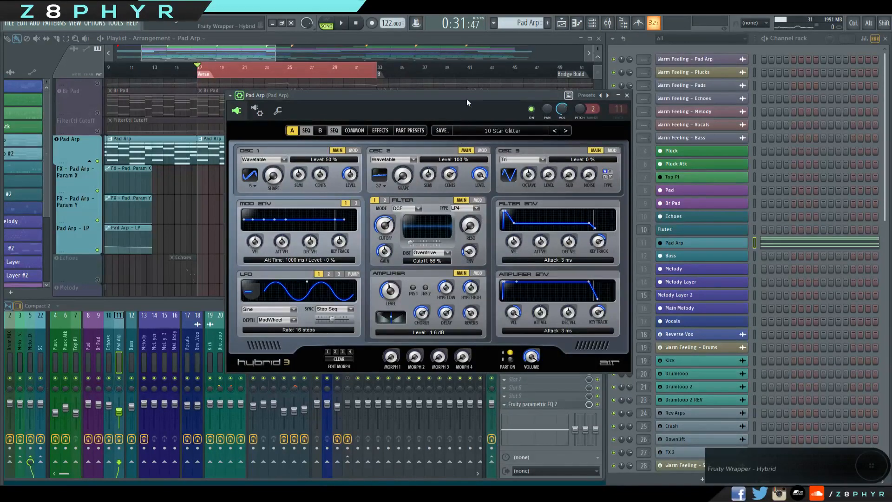
pyautogui.moveTo(466, 97); pyautogui.dragTo(442, 89)
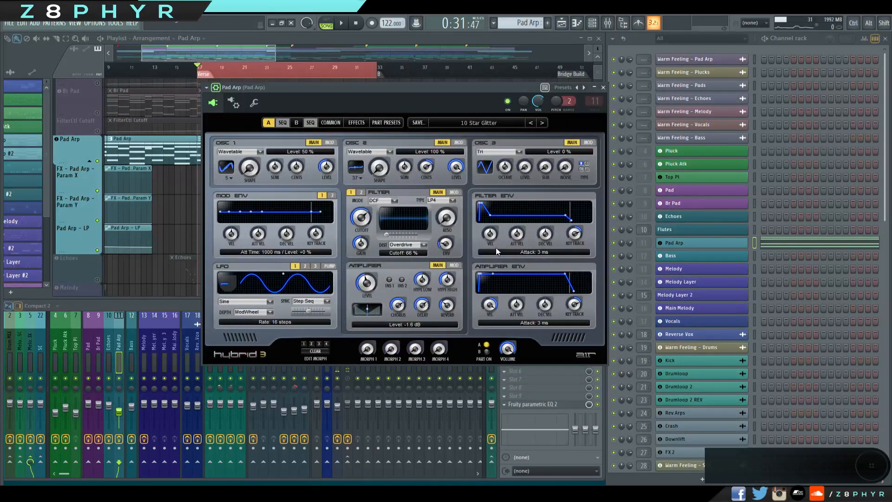
pyautogui.moveTo(433, 86); pyautogui.dragTo(429, 99)
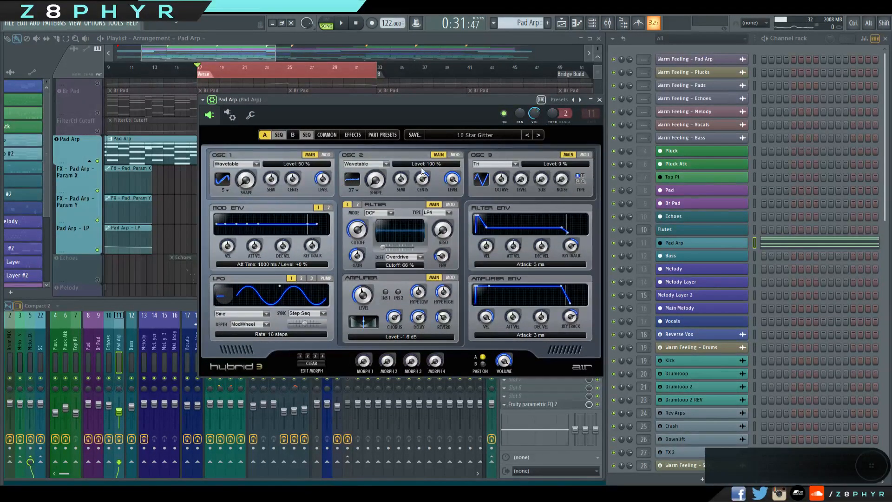
pyautogui.moveTo(449, 101); pyautogui.dragTo(444, 87)
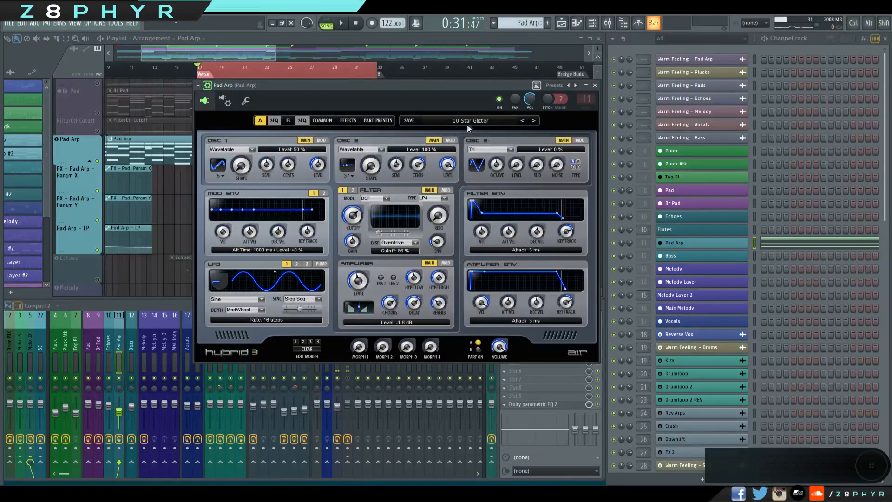
pyautogui.click(595, 86)
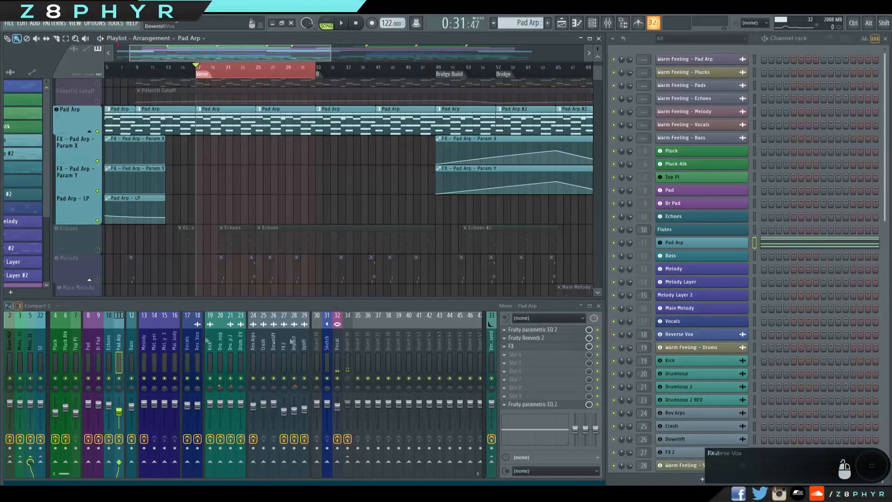
# Open the Pad Arp mixer track's first Fruity Parametric EQ 2, Reeverb 2 and FX Effector to examine their settings.
pyautogui.click(537, 330)
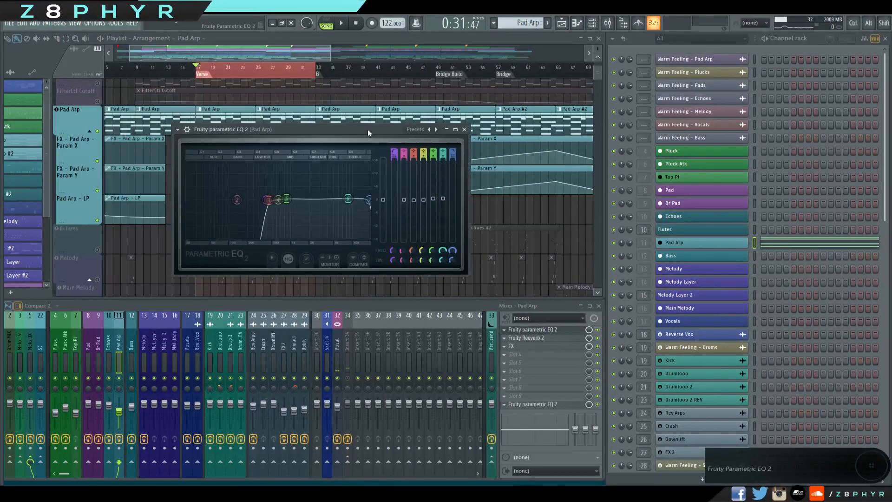
pyautogui.click(546, 339)
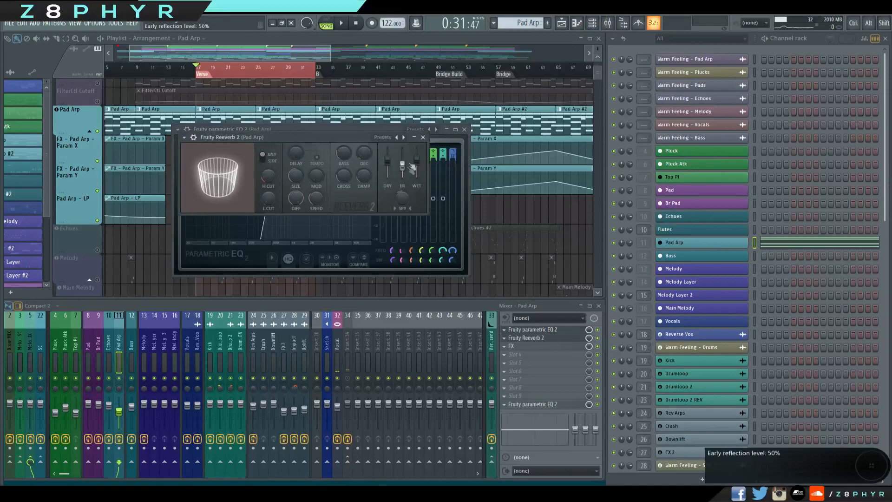
pyautogui.click(526, 346)
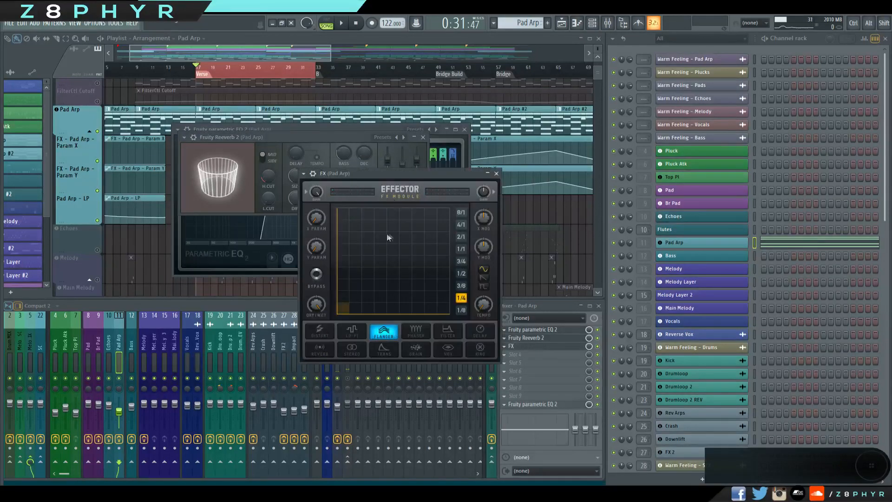
pyautogui.moveTo(430, 180); pyautogui.dragTo(484, 178)
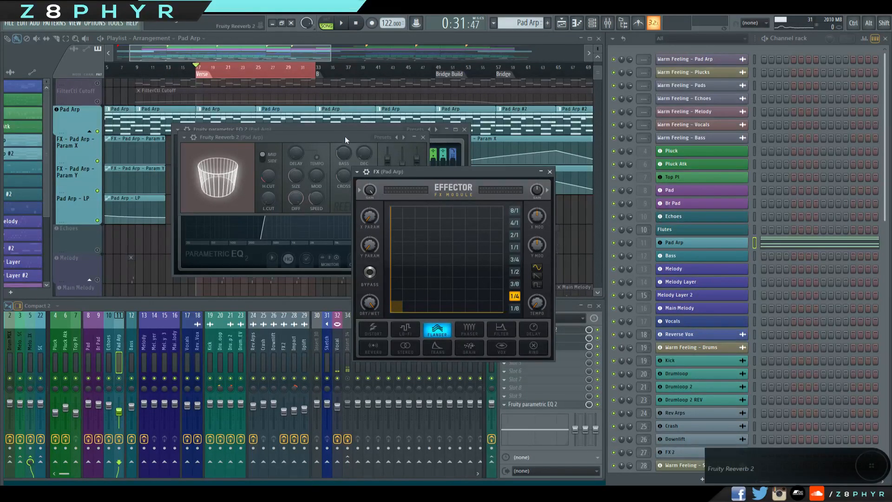
# Examine the Pad Arp Param X and Param Y automation clips across the whole arrangement.
pyautogui.click(251, 53)
pyautogui.moveTo(437, 146); pyautogui.dragTo(286, 168)
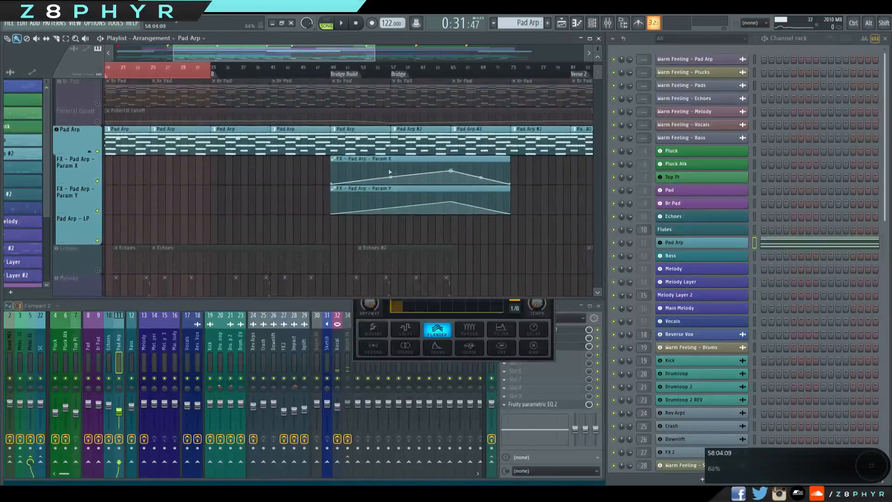
pyautogui.moveTo(310, 211); pyautogui.dragTo(426, 234)
pyautogui.moveTo(228, 224); pyautogui.dragTo(193, 186)
pyautogui.scroll(-7, 496, 215)
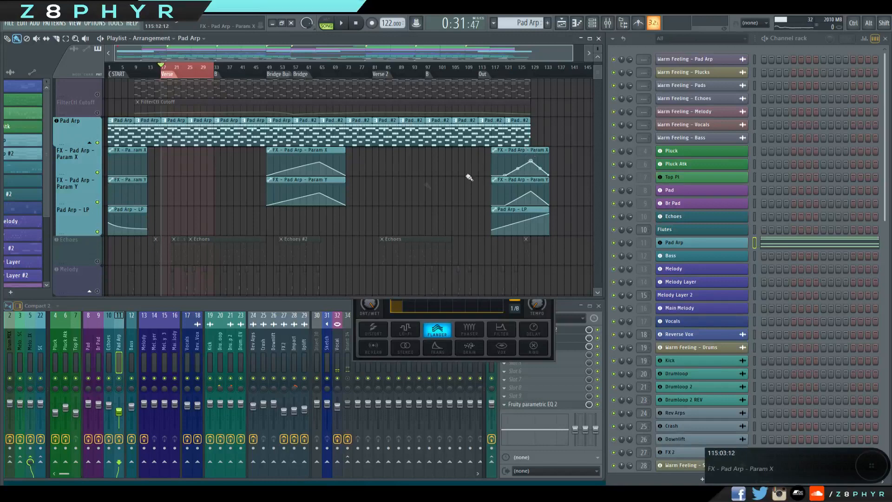
# Bring back Pad Arp's Effector, examine the X Param knob's automation options and close the plugin.
pyautogui.click(553, 319)
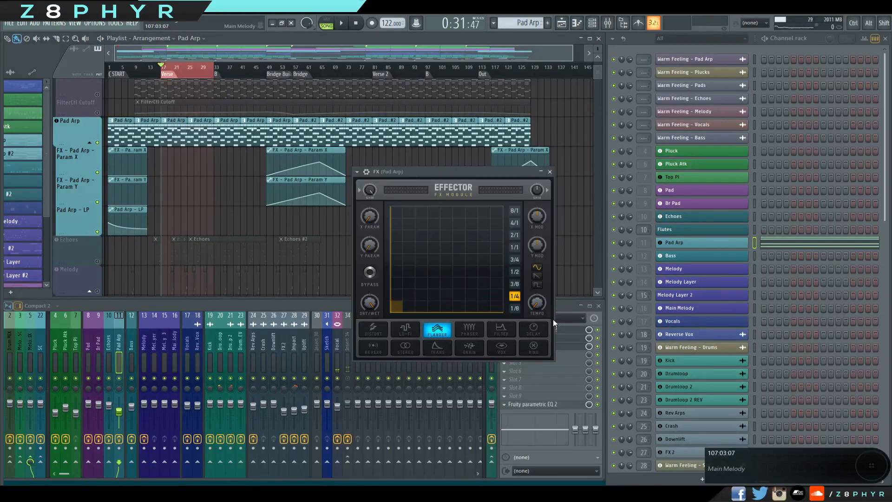
pyautogui.moveTo(373, 219); pyautogui.dragTo(372, 246)
pyautogui.rightClick(367, 218)
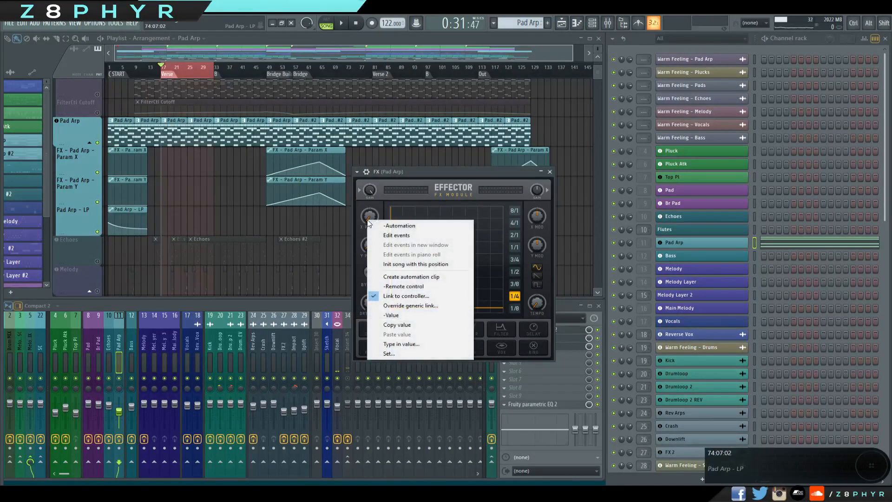
pyautogui.click(447, 173)
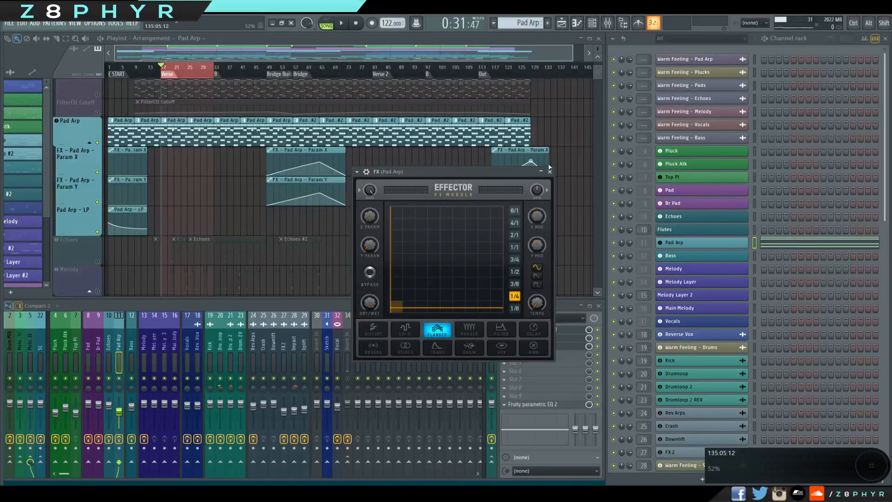
pyautogui.click(550, 172)
# Examine Pad Arp's last-slot Parametric EQ 2 and the SC track's Fruity send, closing each one.
pyautogui.click(547, 404)
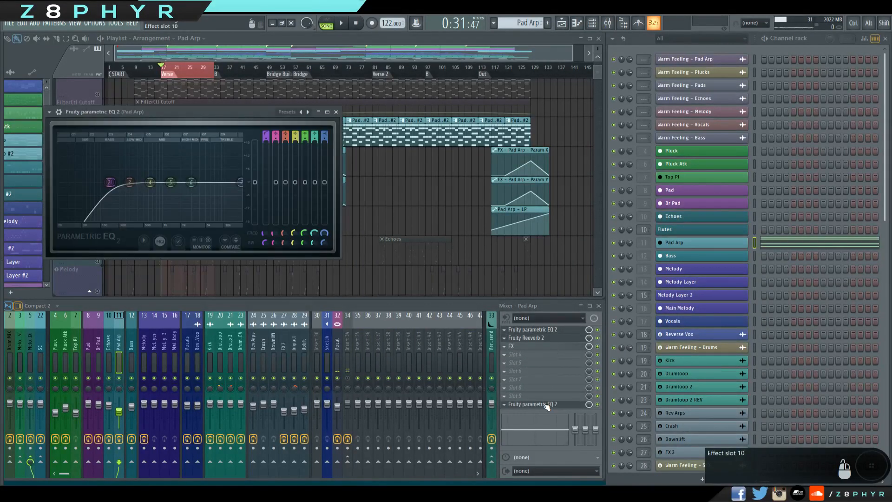
pyautogui.click(336, 112)
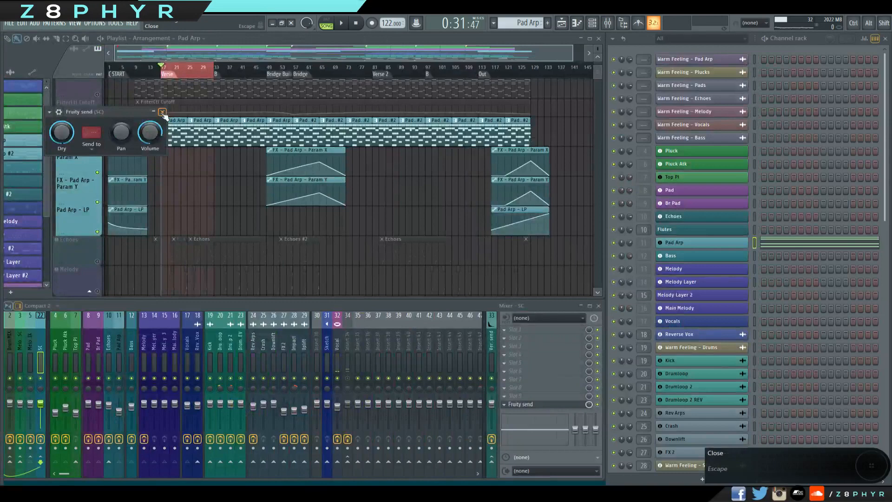
pyautogui.click(162, 113)
# Play the soloed Pad Arp briefly from bar 17, stop it and look over its automation tracks.
pyautogui.press('space')
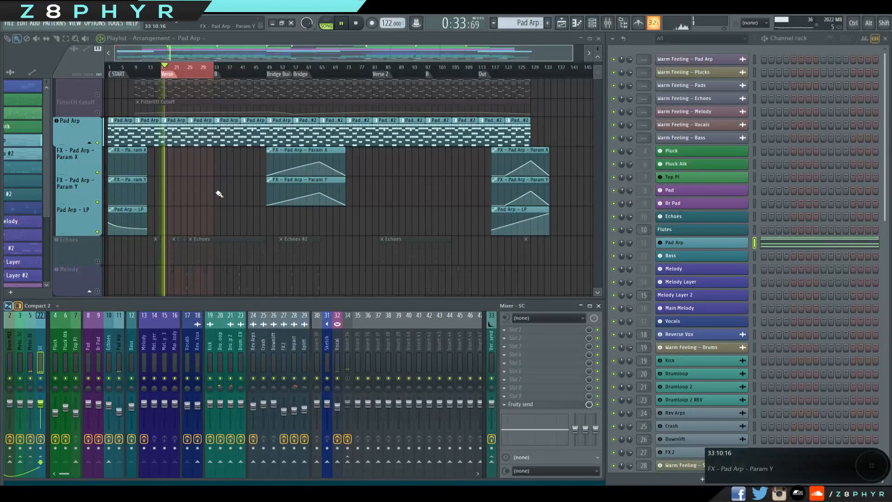
pyautogui.scroll(-2, 214, 192)
pyautogui.scroll(2, 218, 188)
pyautogui.press('space')
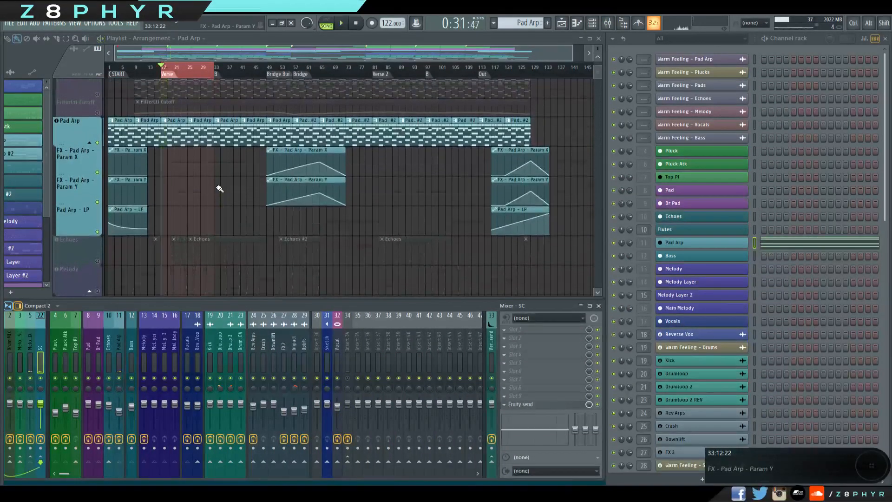
pyautogui.scroll(1, 225, 193)
pyautogui.scroll(-2, 226, 195)
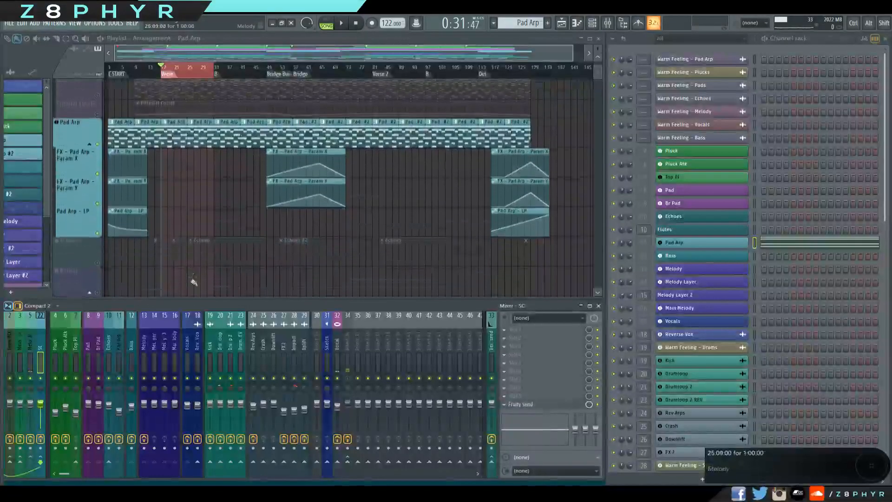
pyautogui.scroll(1, 390, 233)
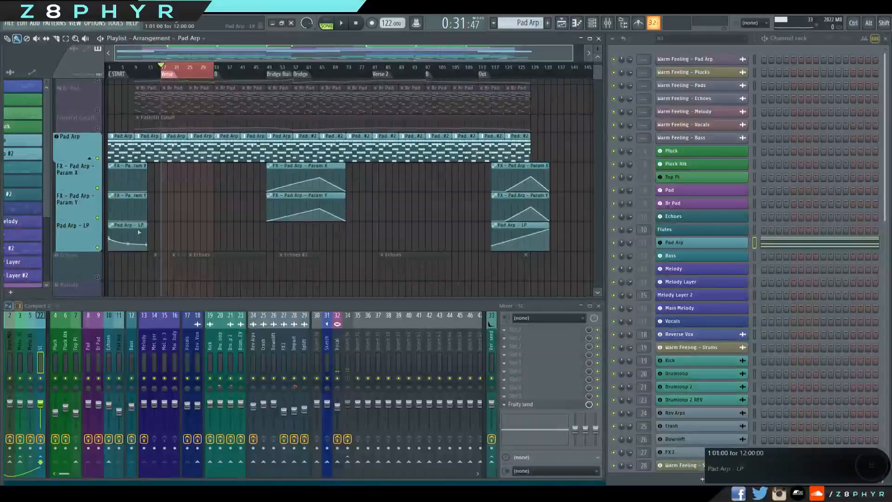
# Examine Pad Arp's notes in the piano roll, then its Hybrid 3 synth while the intro plays.
pyautogui.doubleClick(141, 143)
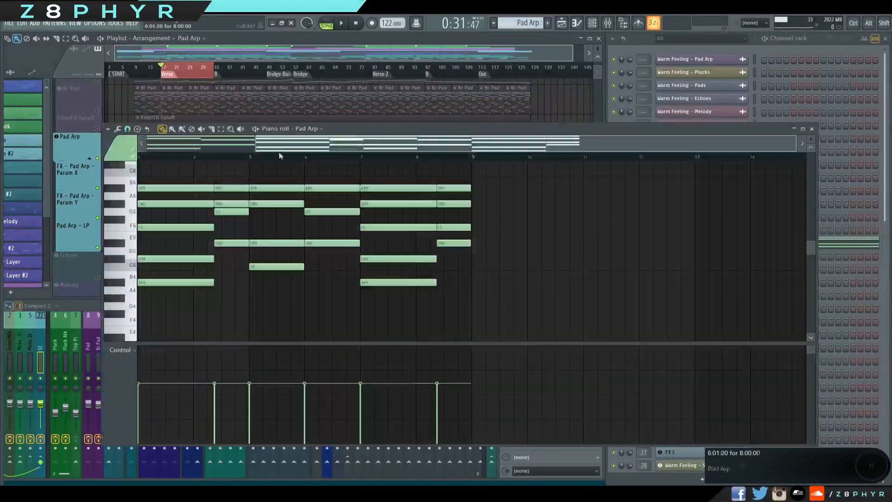
pyautogui.click(813, 129)
pyautogui.click(677, 245)
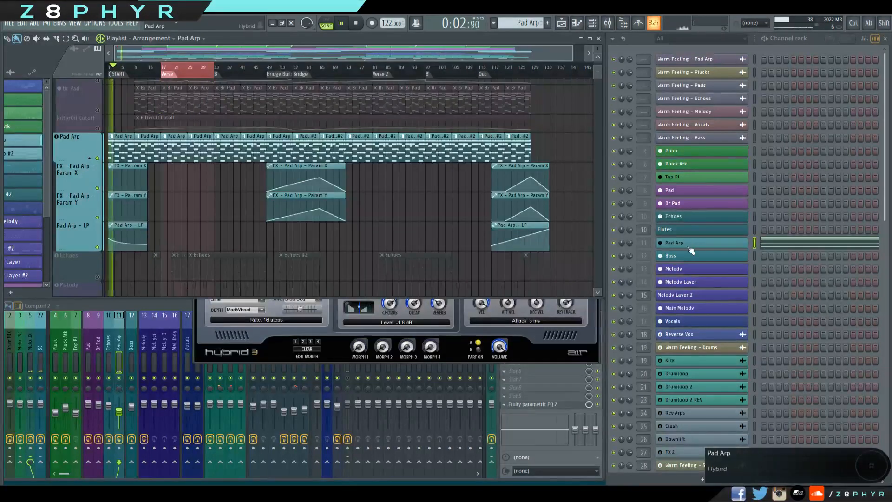
pyautogui.click(689, 247)
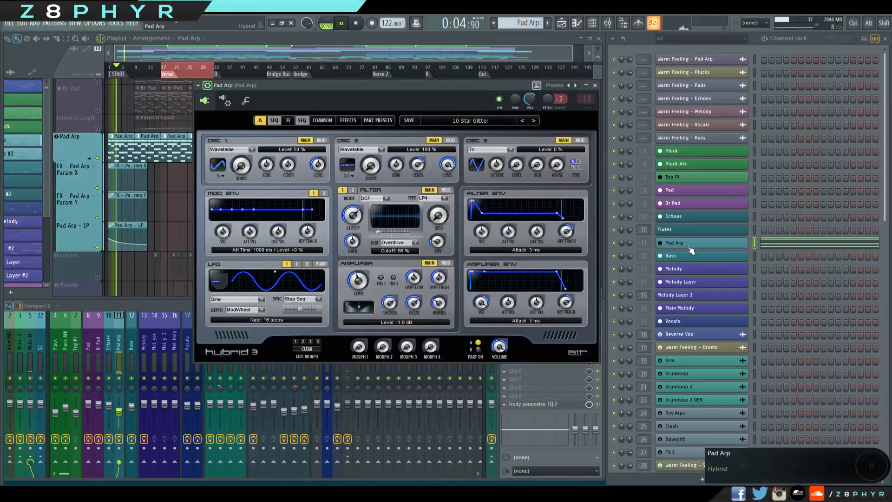
pyautogui.click(689, 247)
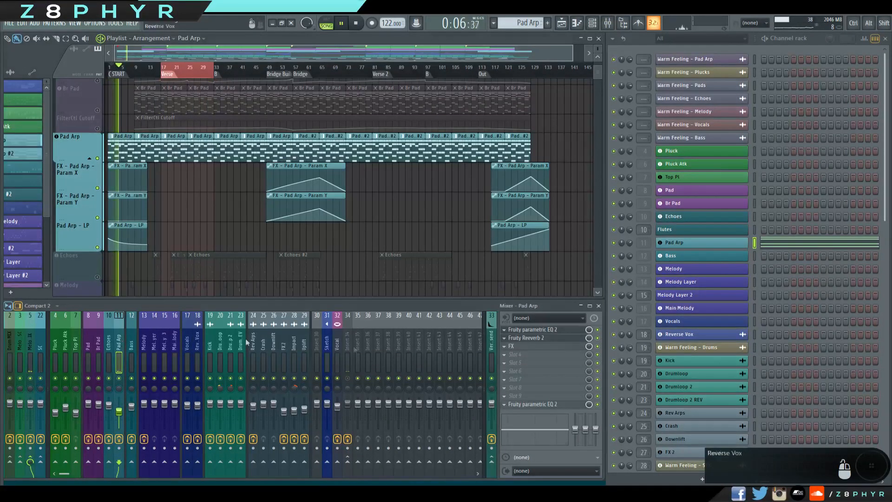
# Watch Pad Arp's last-slot Parametric EQ 2 filter during intro playback, then pause and close the EQ.
pyautogui.click(532, 404)
pyautogui.moveTo(129, 182)
pyautogui.mouseDown()
pyautogui.moveTo(140, 188)
pyautogui.moveTo(129, 192)
pyautogui.moveTo(175, 197)
pyautogui.moveTo(137, 186)
pyautogui.mouseUp()
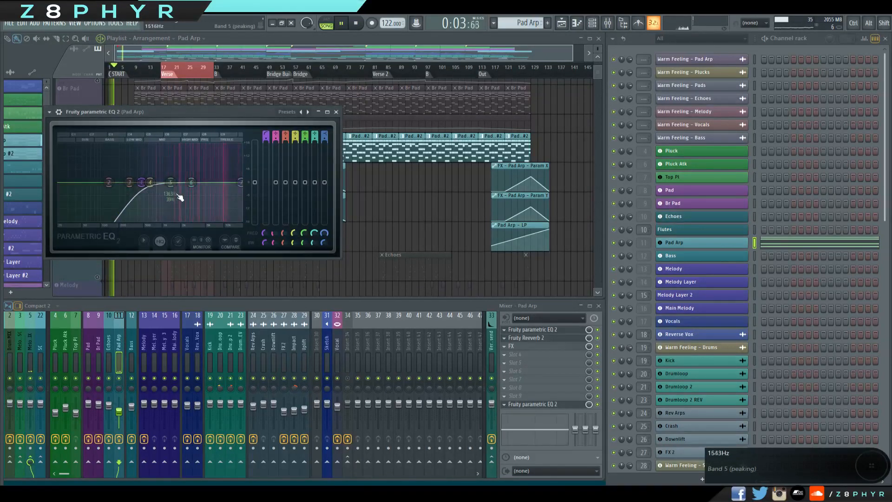
pyautogui.click(341, 27)
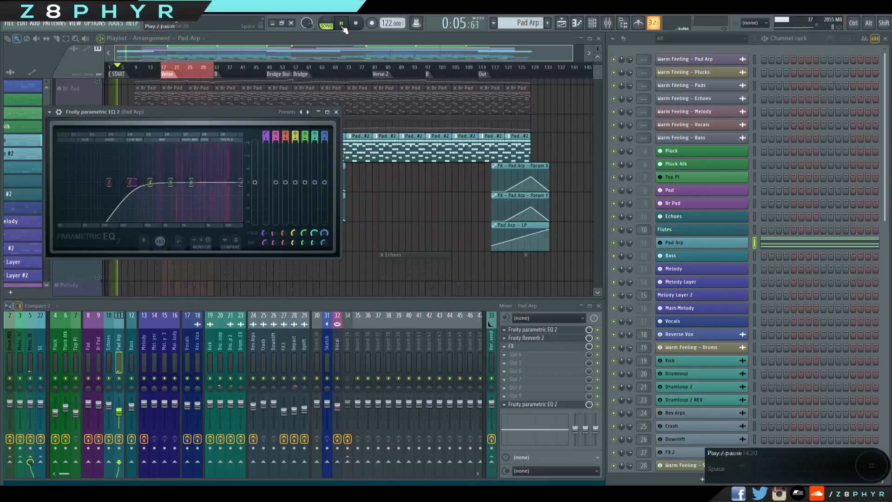
pyautogui.click(336, 112)
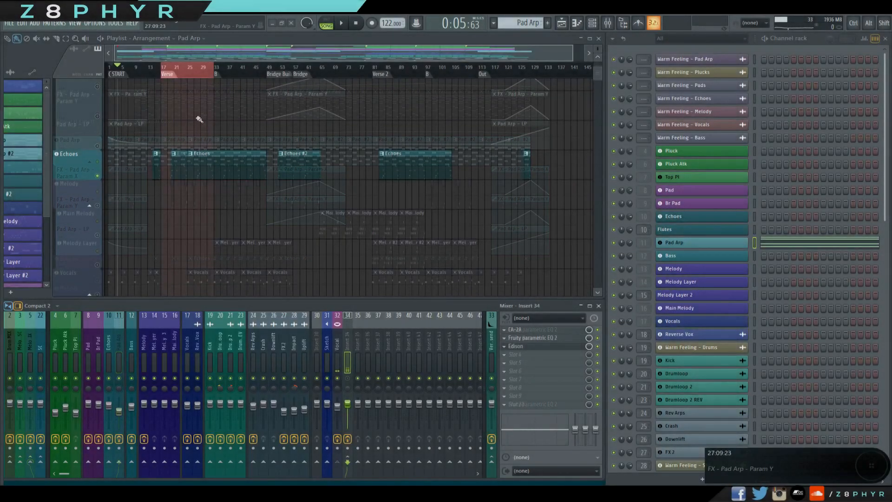
# Unmute the Melody, Main Melody and Melody Layer tracks alongside Echoes.
pyautogui.click(97, 205)
pyautogui.click(97, 234)
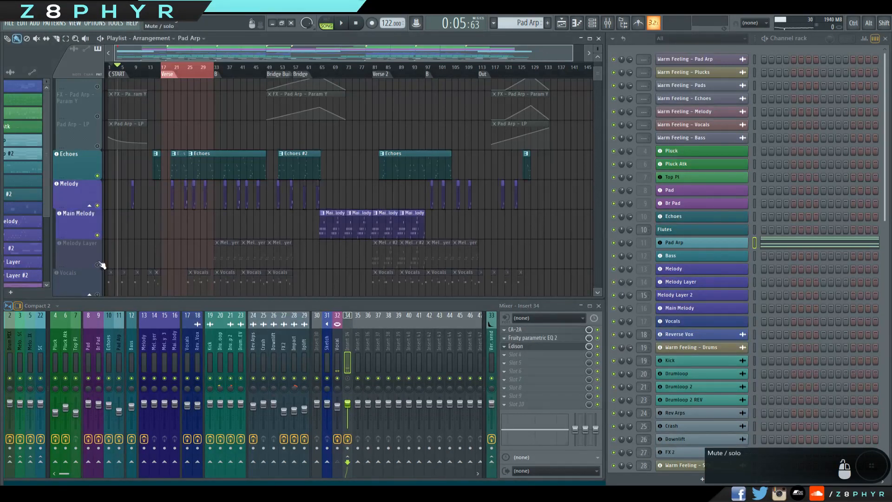
pyautogui.click(97, 264)
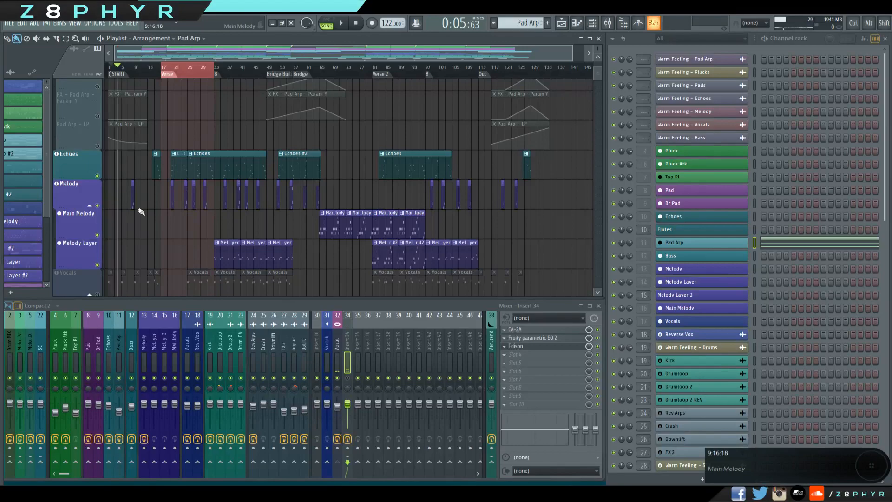
# Look over the Echoes and melody clips in the verse and start playback from bar 17.
pyautogui.scroll(3, 141, 211)
pyautogui.moveTo(280, 240); pyautogui.dragTo(462, 279)
pyautogui.scroll(2, 310, 248)
pyautogui.moveTo(416, 178); pyautogui.dragTo(342, 182)
pyautogui.scroll(-3, 347, 182)
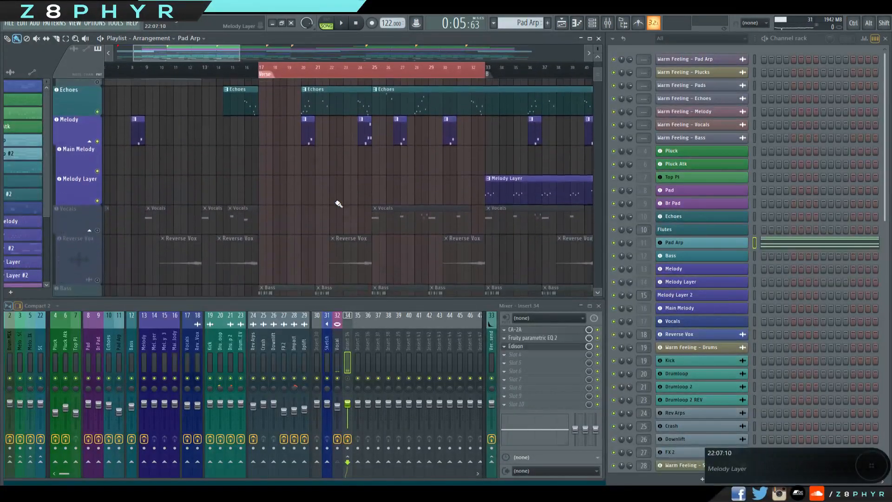
pyautogui.scroll(3, 398, 204)
pyautogui.click(263, 68)
pyautogui.press('space')
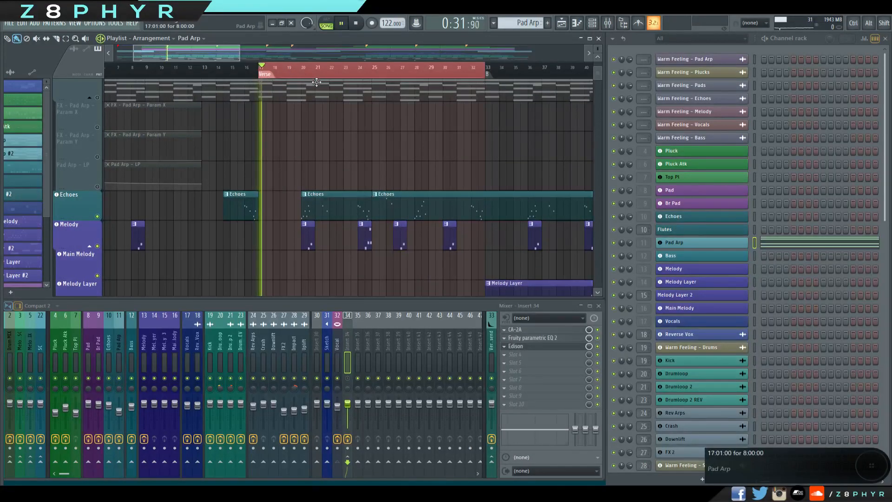
# Mute the Melody track, select the Echoes pattern and listen to Echoes alone before stopping playback.
pyautogui.click(97, 245)
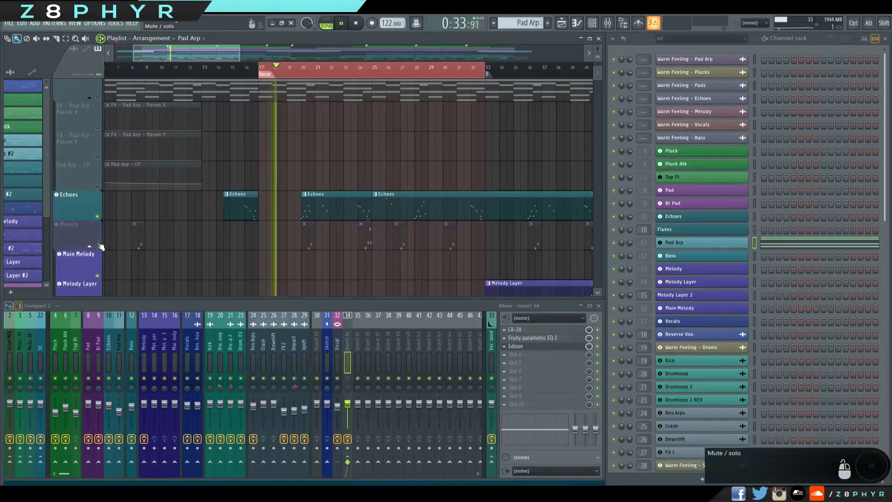
pyautogui.click(323, 203)
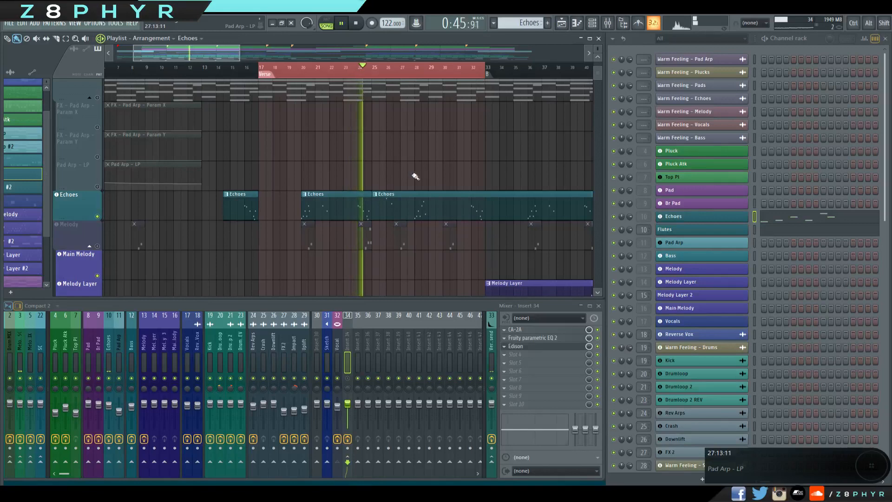
pyautogui.click(356, 23)
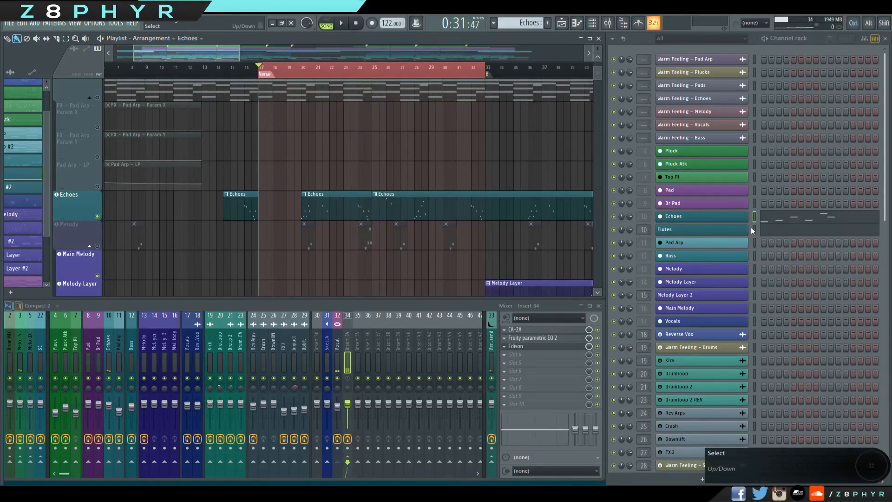
# Open the Echoes channel's Xpand!2 synth, examine its Steeldrum Epiano+ part and close the window.
pyautogui.click(719, 218)
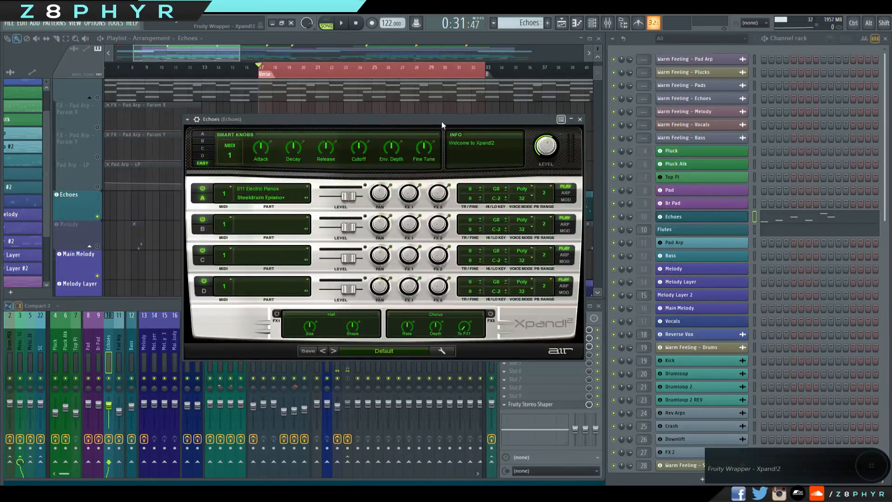
pyautogui.moveTo(441, 121); pyautogui.dragTo(427, 121)
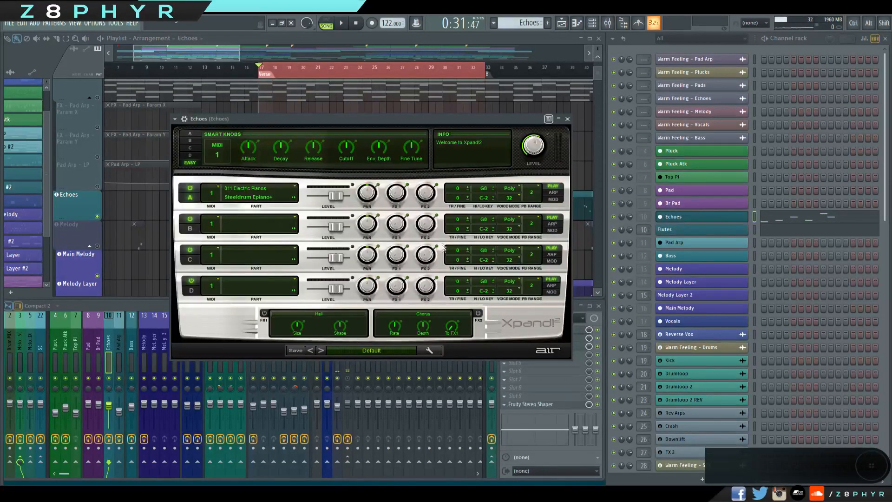
pyautogui.click(567, 119)
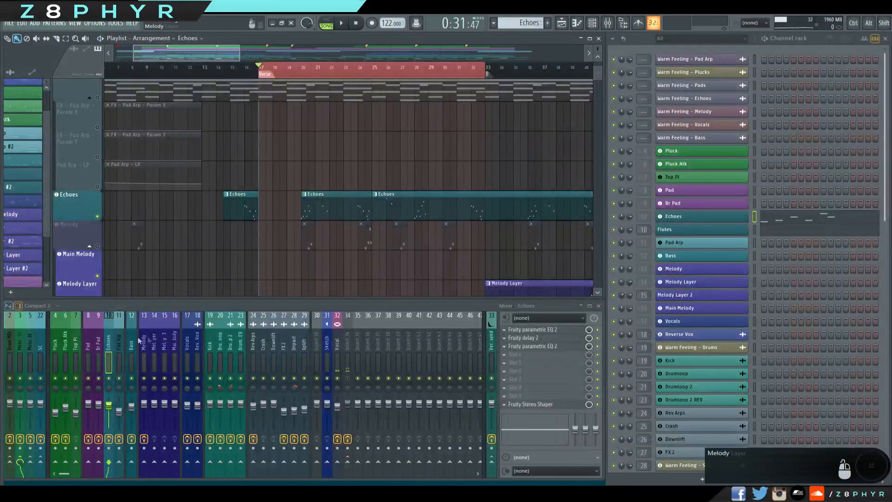
# Check the first Parametric EQ 2 on the Echoes mixer track, then play Echoes from bar 20 and stop.
pyautogui.click(555, 331)
pyautogui.click(554, 332)
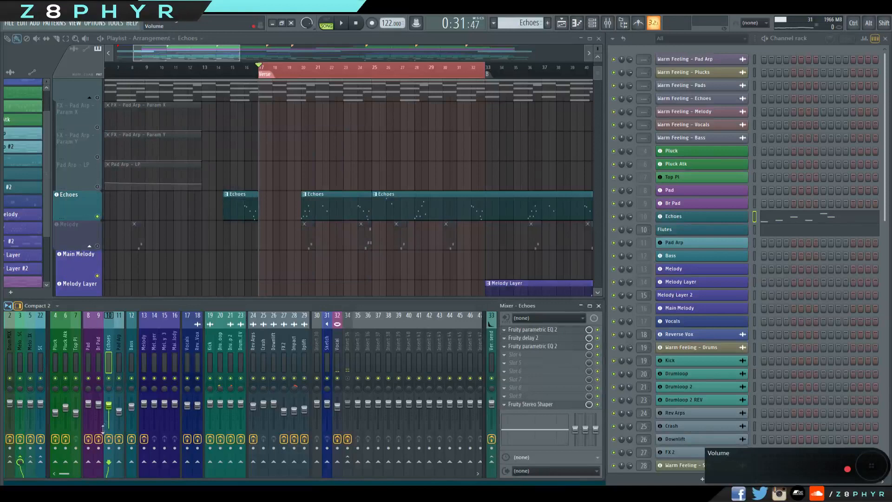
pyautogui.click(301, 70)
pyautogui.press('space')
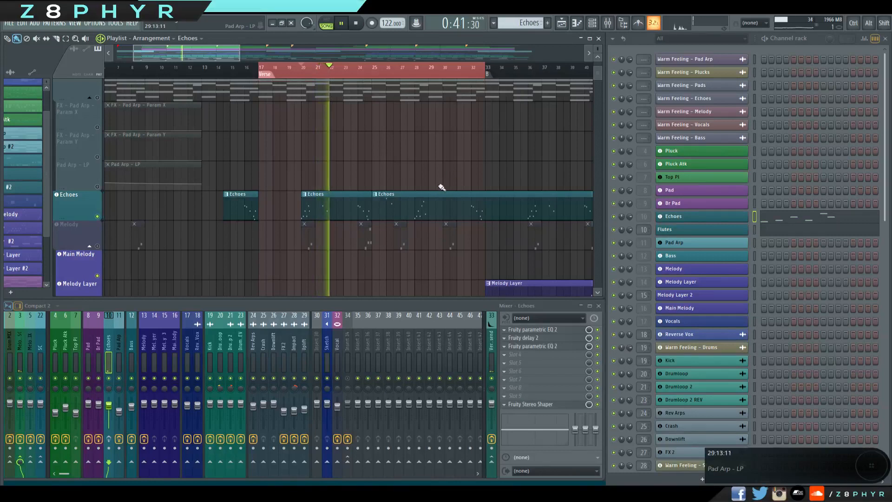
pyautogui.press('space')
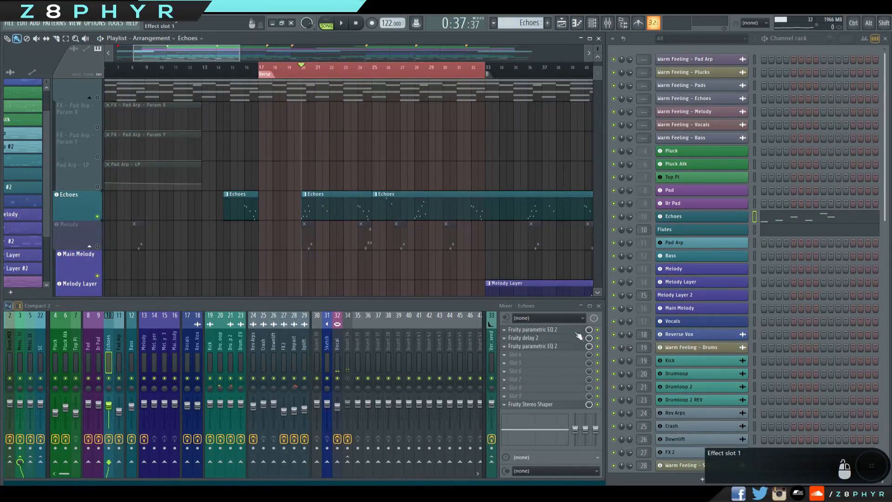
# Open the Fruity Delay 2 on the Echoes mixer track, check its settings and close it.
pyautogui.click(551, 338)
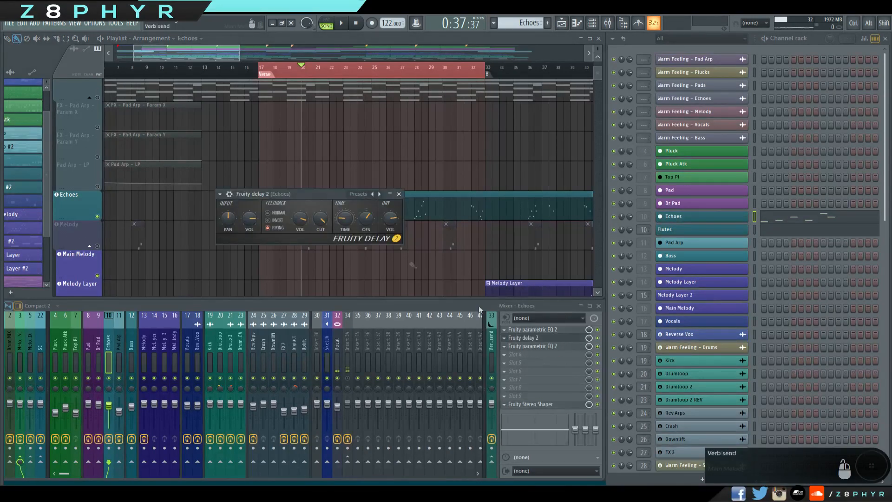
pyautogui.moveTo(316, 197); pyautogui.dragTo(370, 200)
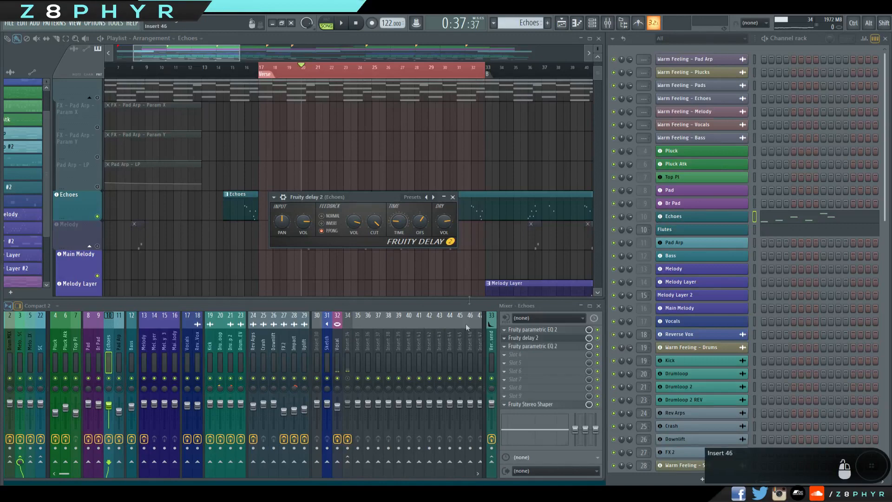
pyautogui.click(453, 198)
# Compare the first Parametric EQ 2 with the Fruity Delay 2 on the Echoes mixer track, then close both effect windows.
pyautogui.click(538, 329)
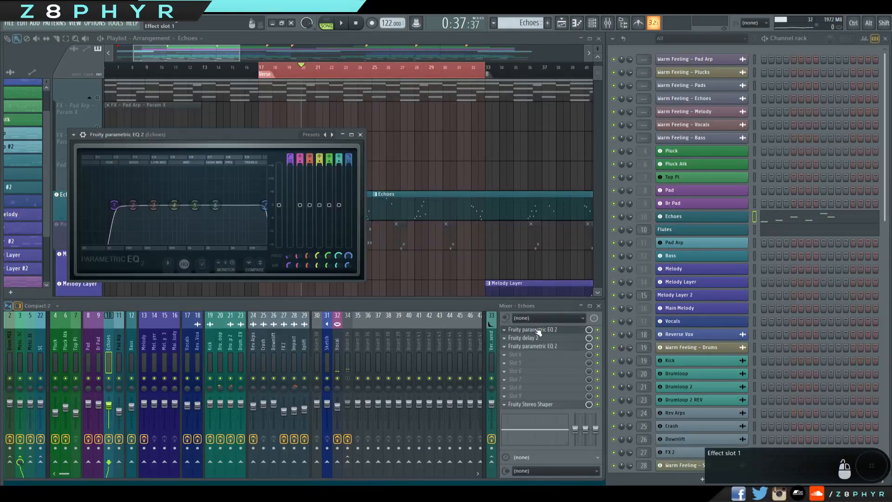
pyautogui.moveTo(236, 151); pyautogui.dragTo(342, 164)
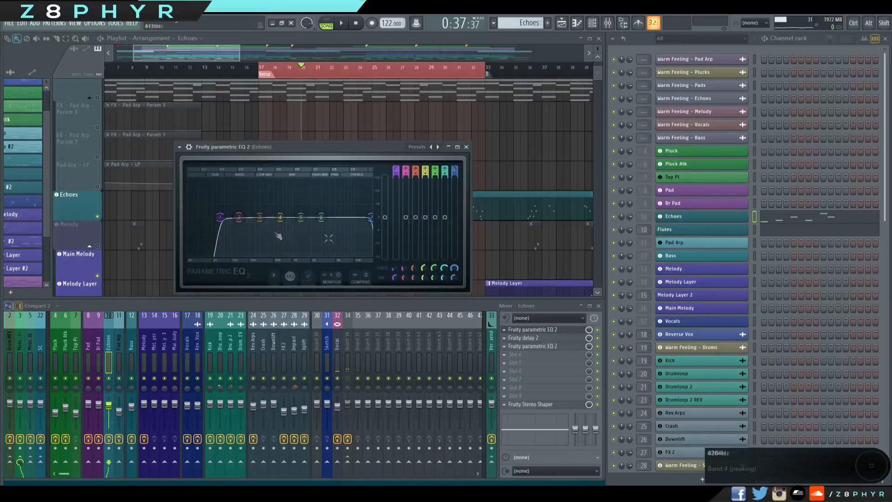
pyautogui.click(529, 338)
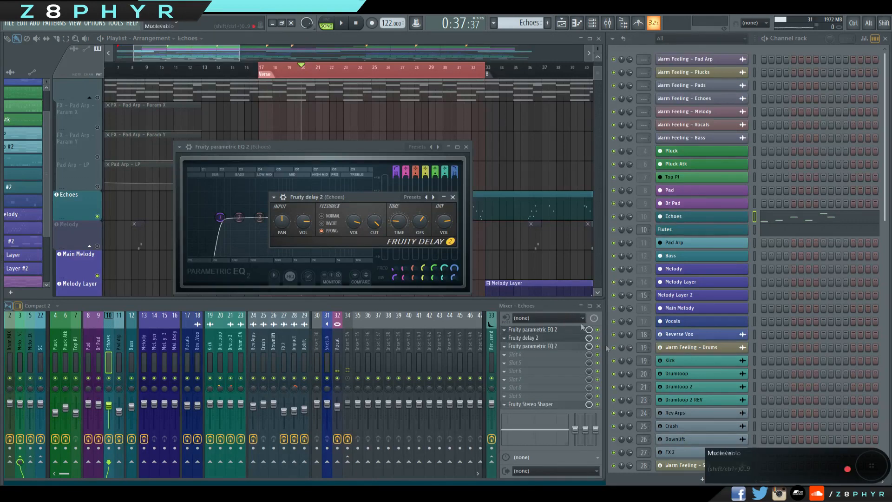
pyautogui.moveTo(388, 197); pyautogui.dragTo(406, 243)
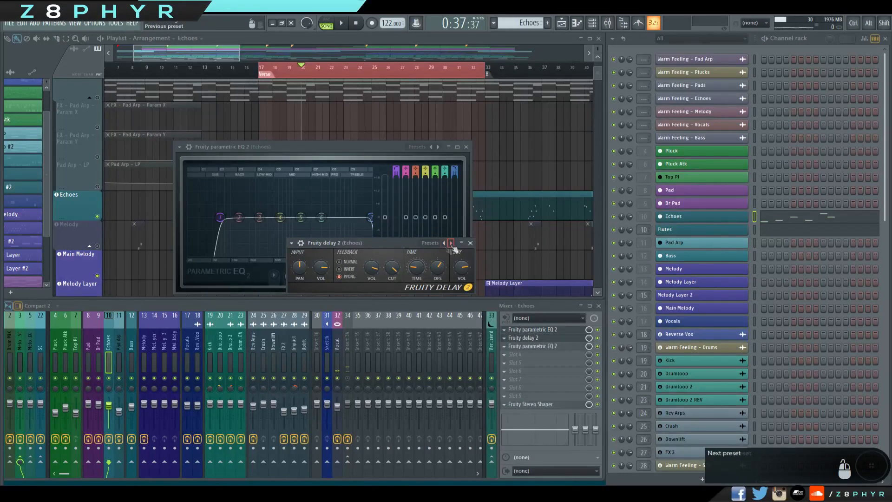
pyautogui.click(472, 243)
pyautogui.moveTo(384, 149); pyautogui.dragTo(373, 154)
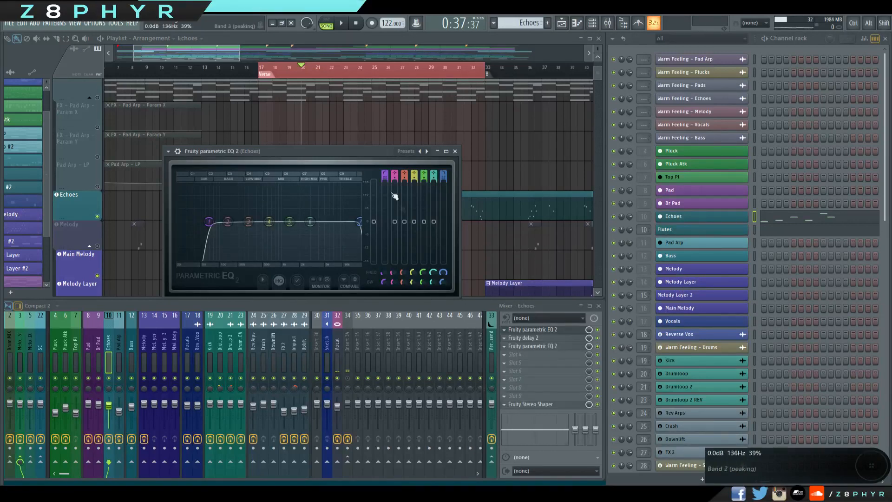
pyautogui.moveTo(383, 154); pyautogui.dragTo(400, 162)
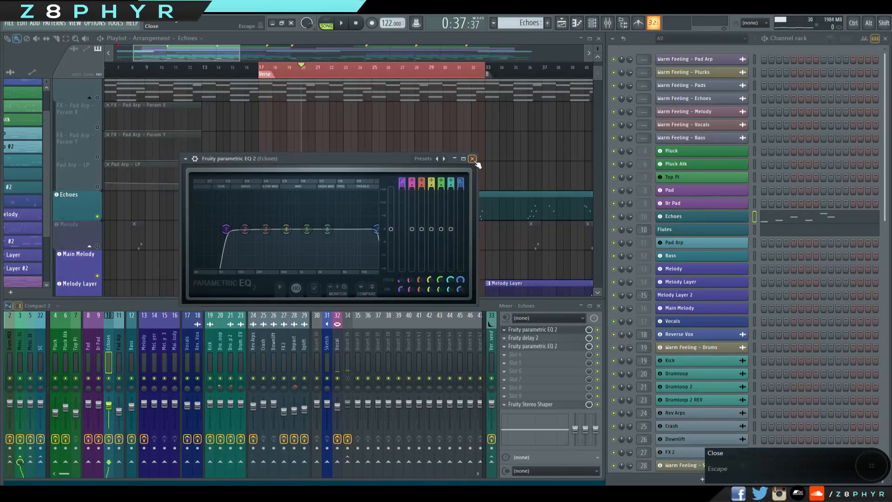
pyautogui.click(472, 159)
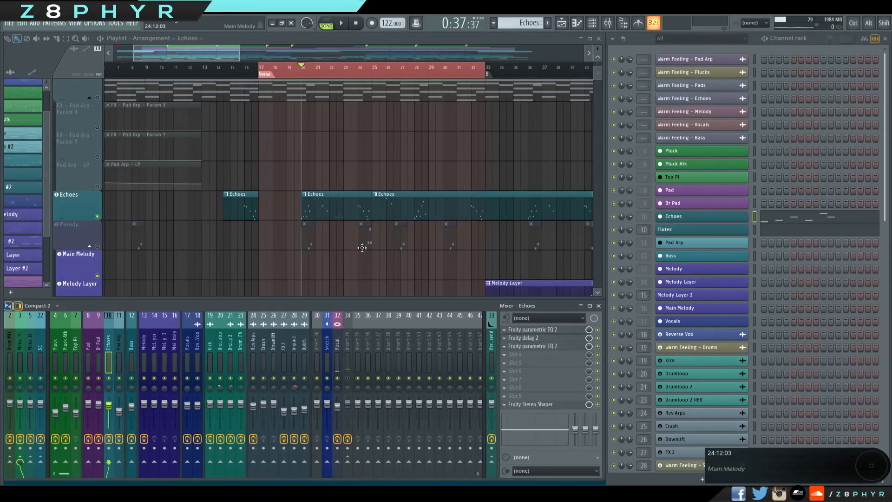
# Examine the second Parametric EQ 2 and the Fruity Stereo Shaper on the Echoes mixer track, closing each window.
pyautogui.click(529, 348)
pyautogui.moveTo(208, 84); pyautogui.dragTo(375, 128)
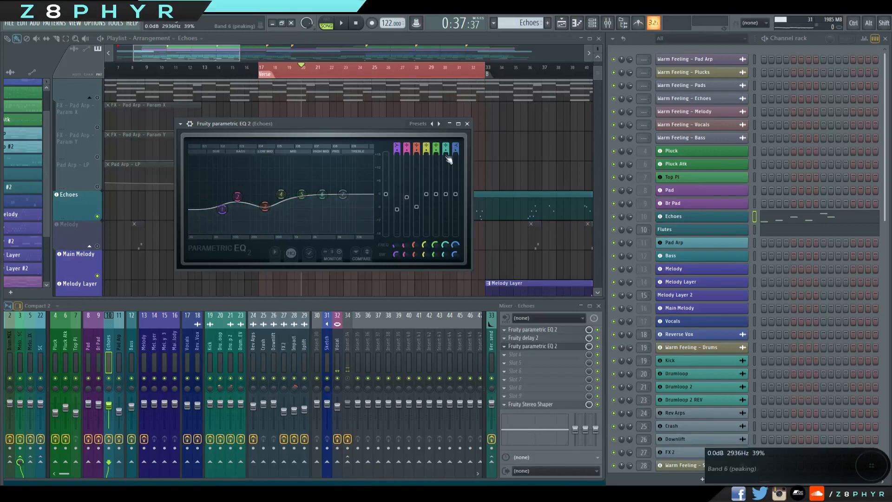
pyautogui.click(467, 124)
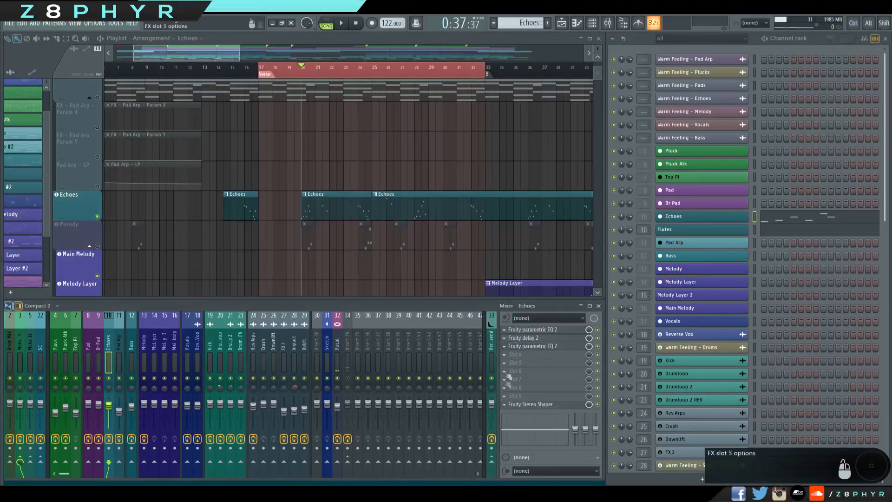
pyautogui.click(521, 404)
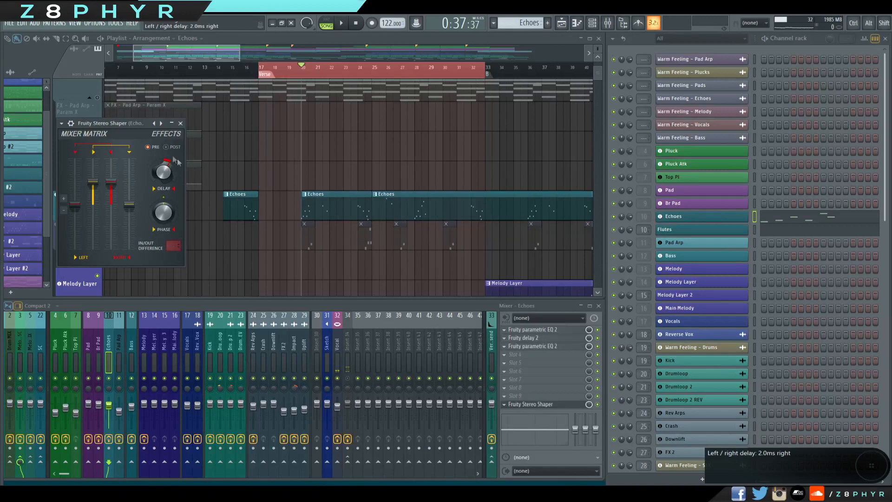
pyautogui.click(181, 123)
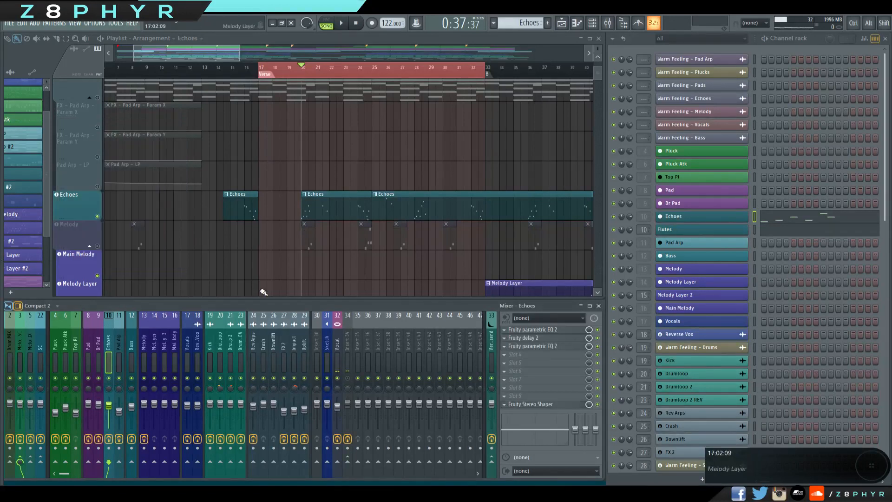
# Look through the effect chains of the SC, Verb send, Melody Layer and Melody NO SC mixer tracks, including ValhallaRoom on Verb send.
pyautogui.click(37, 336)
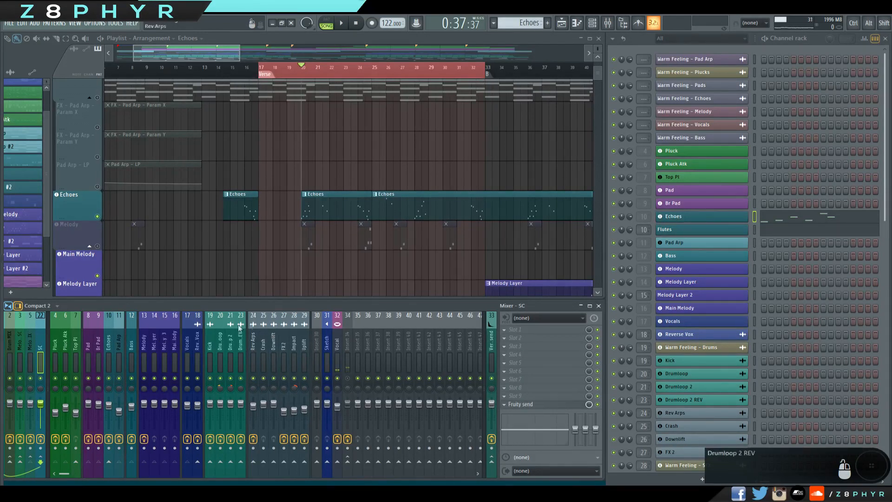
pyautogui.click(491, 352)
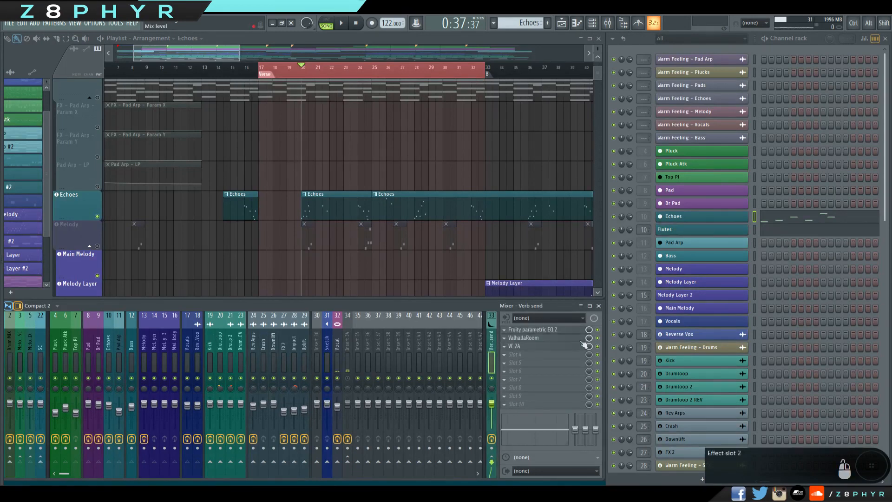
pyautogui.click(163, 342)
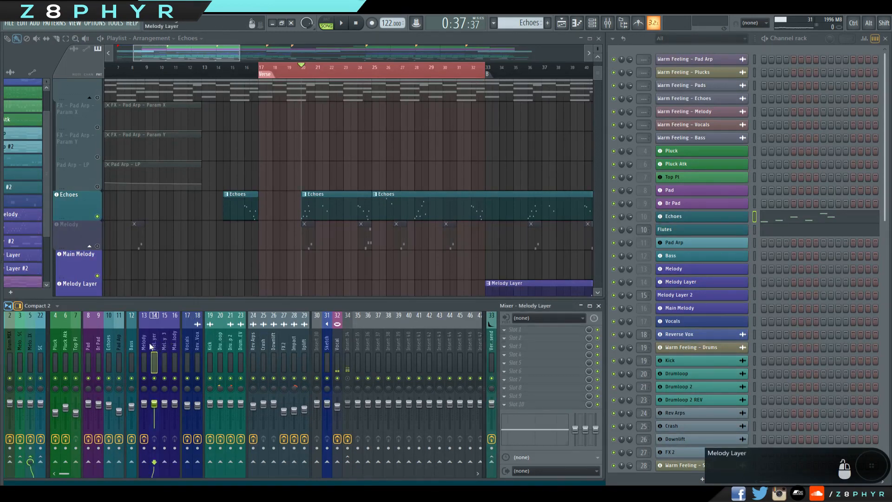
pyautogui.click(40, 343)
pyautogui.click(30, 343)
pyautogui.click(21, 343)
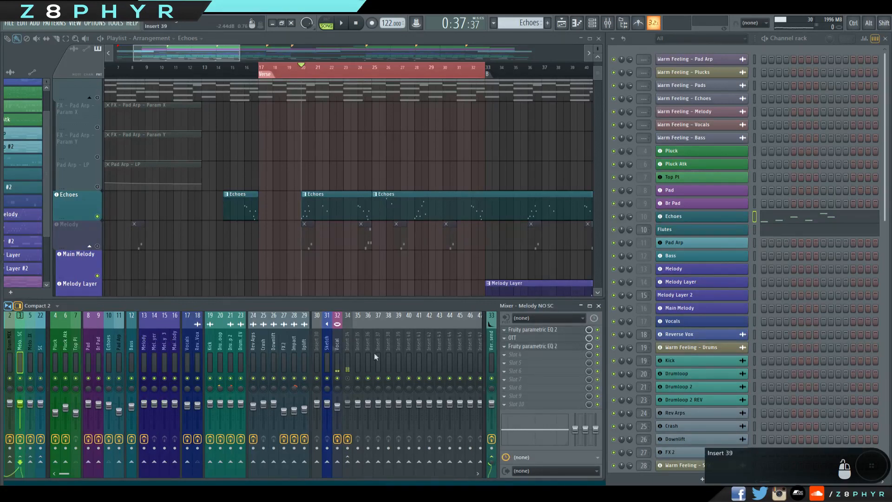
pyautogui.click(491, 355)
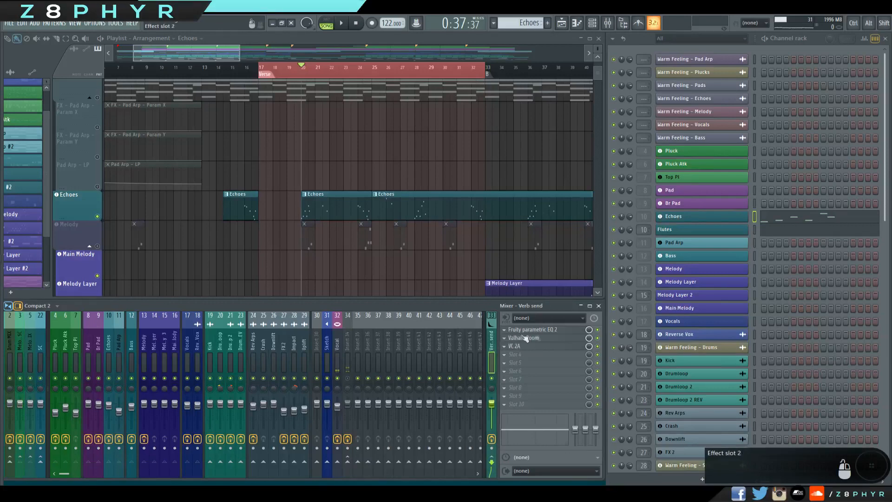
pyautogui.click(542, 339)
pyautogui.click(542, 338)
# Mute the Echoes playlist track, unmute the Melody track and play the verse melody clips.
pyautogui.click(97, 216)
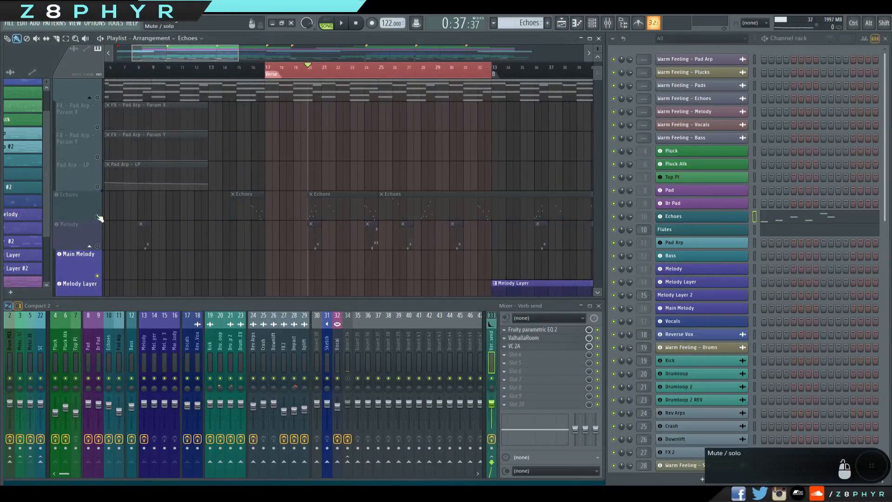
pyautogui.click(97, 246)
pyautogui.moveTo(321, 249); pyautogui.dragTo(281, 246)
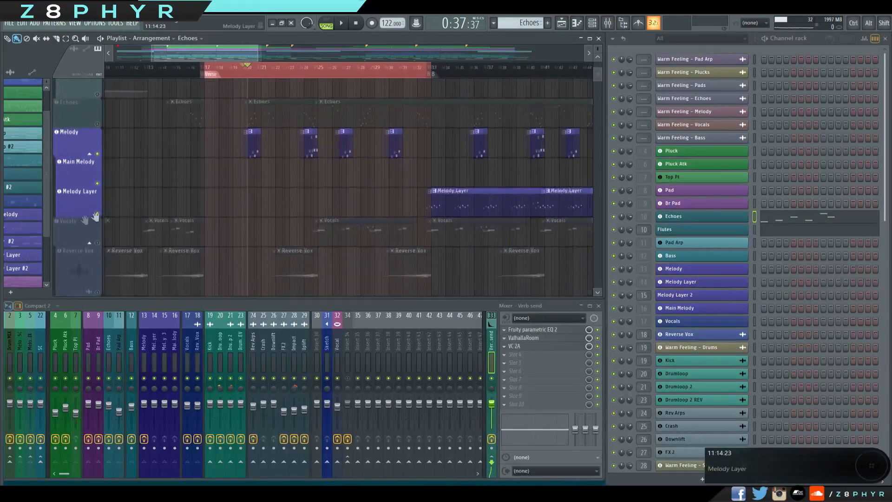
pyautogui.moveTo(108, 212); pyautogui.dragTo(65, 223)
pyautogui.press('space')
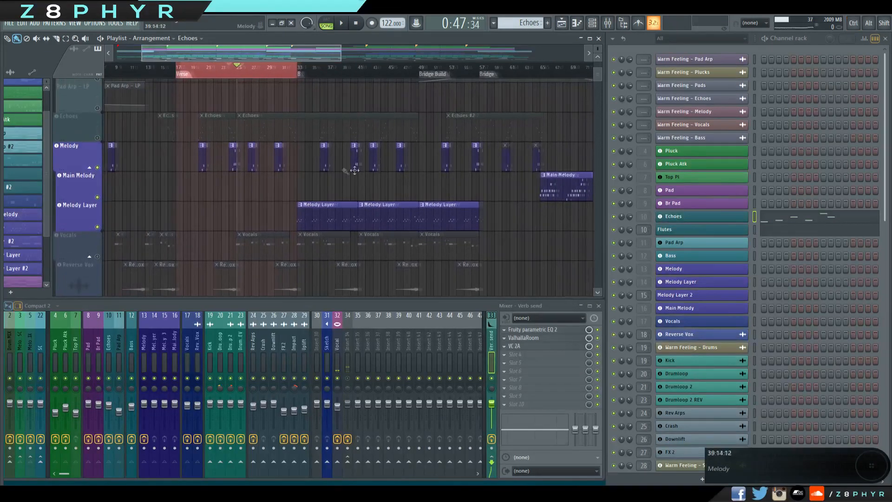
# Open the Sketch pattern in the piano roll and examine the high melody notes around C7.
pyautogui.moveTo(354, 170); pyautogui.dragTo(346, 171)
pyautogui.moveTo(482, 171); pyautogui.dragTo(203, 178)
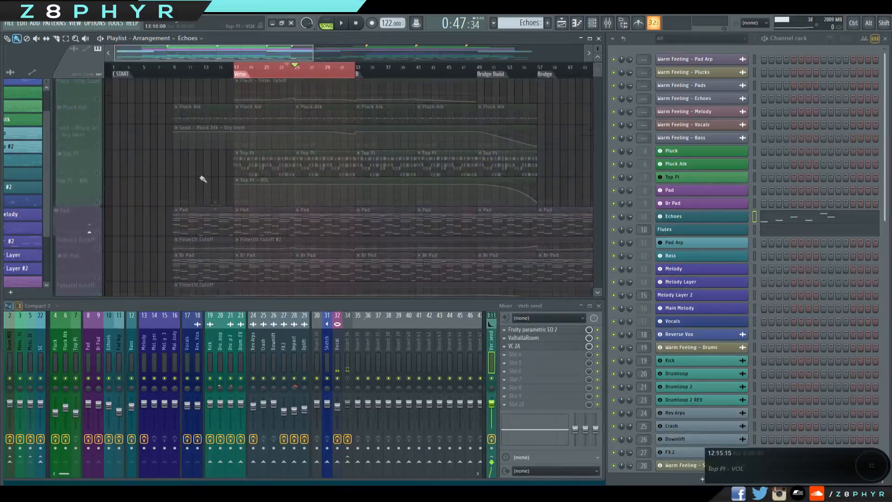
pyautogui.scroll(2, 200, 176)
pyautogui.doubleClick(135, 81)
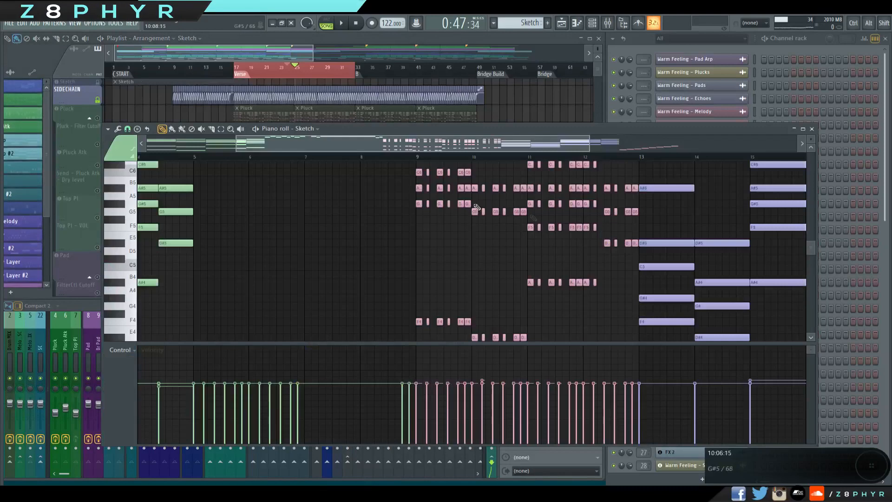
pyautogui.scroll(5, 325, 223)
pyautogui.moveTo(191, 202)
pyautogui.mouseDown()
pyautogui.moveTo(432, 300)
pyautogui.moveTo(183, 216)
pyautogui.mouseUp()
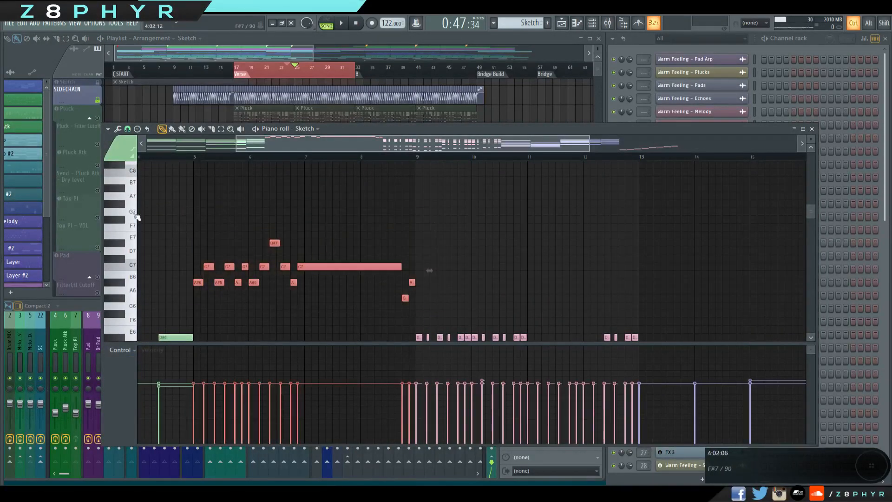
# Return to the playlist and unmute the Echoes track above the Melody tracks.
pyautogui.click(302, 51)
pyautogui.scroll(-8, 340, 181)
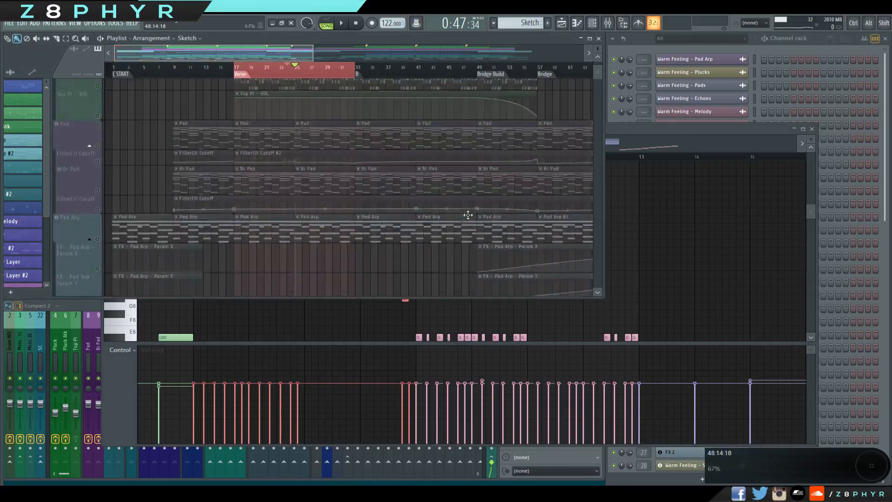
pyautogui.scroll(5, 340, 181)
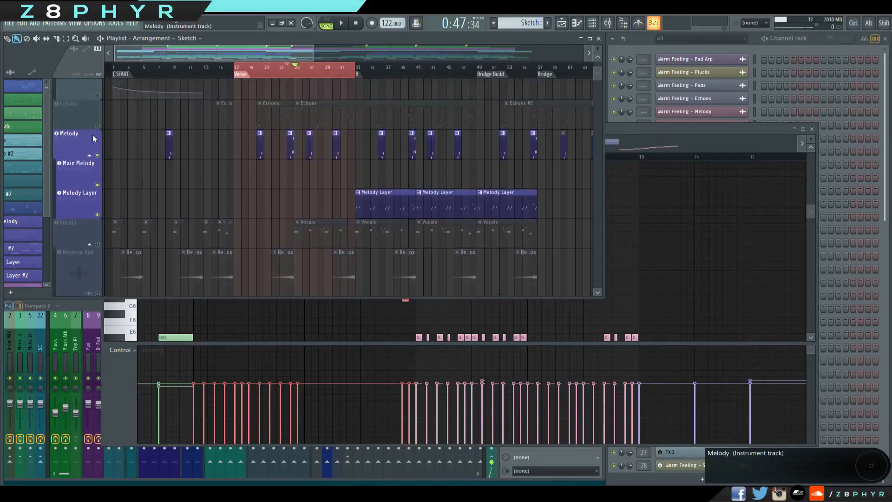
pyautogui.click(97, 175)
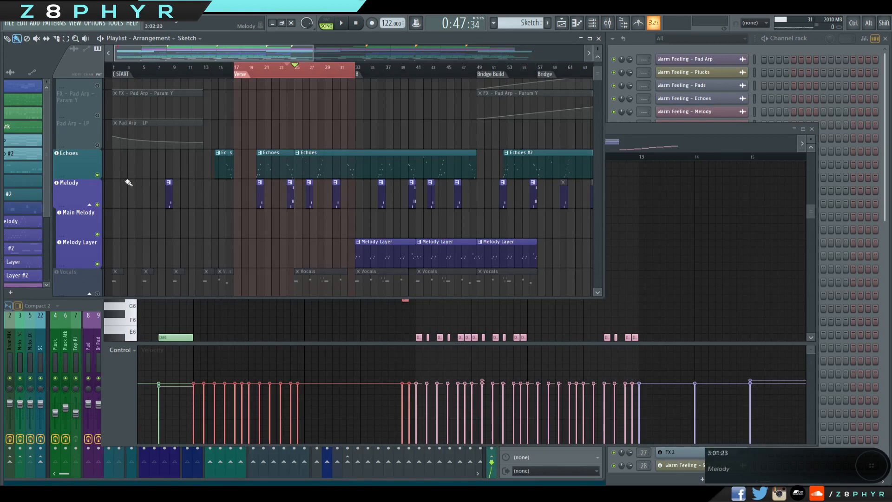
# Look over how the Echoes, Melody, Main Melody and Melody Layer clips are arranged from the intro to Verse 2.
pyautogui.moveTo(219, 192); pyautogui.dragTo(187, 189)
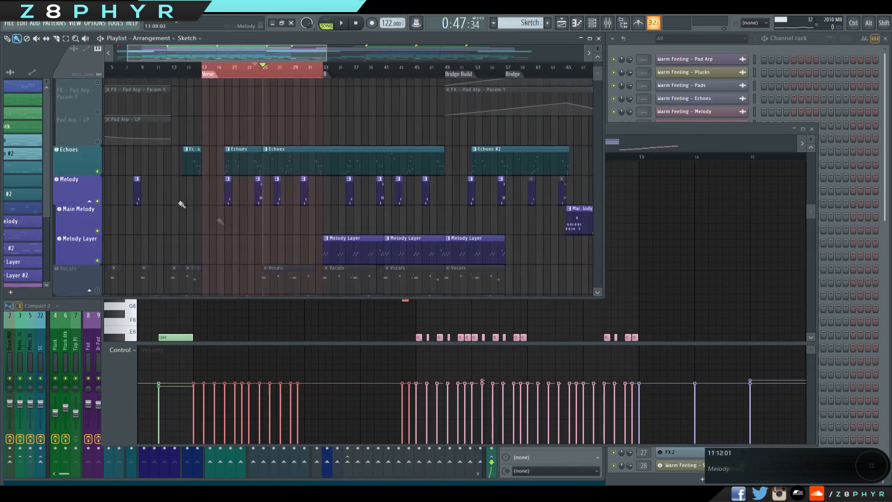
pyautogui.moveTo(268, 225); pyautogui.dragTo(128, 165)
pyautogui.moveTo(288, 179); pyautogui.dragTo(197, 185)
pyautogui.moveTo(400, 202); pyautogui.dragTo(301, 211)
pyautogui.moveTo(420, 178); pyautogui.dragTo(198, 190)
pyautogui.moveTo(295, 176); pyautogui.dragTo(266, 150)
pyautogui.moveTo(205, 177)
pyautogui.mouseDown()
pyautogui.moveTo(557, 234)
pyautogui.moveTo(363, 196)
pyautogui.moveTo(225, 187)
pyautogui.mouseUp()
pyautogui.keyDown('ctrl'); pyautogui.click(235, 225); pyautogui.keyUp('ctrl')
pyautogui.moveTo(249, 239); pyautogui.dragTo(460, 246)
pyautogui.scroll(-2, 281, 219)
pyautogui.moveTo(204, 195); pyautogui.dragTo(284, 203)
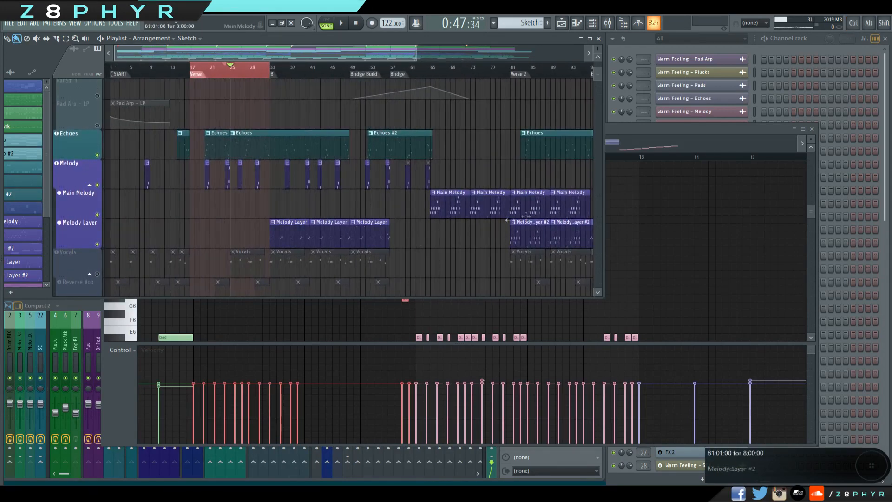
# Set the playback range from bar 65 to bar 82 over the Main Melody clips and start playback.
pyautogui.moveTo(448, 105); pyautogui.dragTo(410, 111)
pyautogui.moveTo(399, 74); pyautogui.dragTo(480, 87)
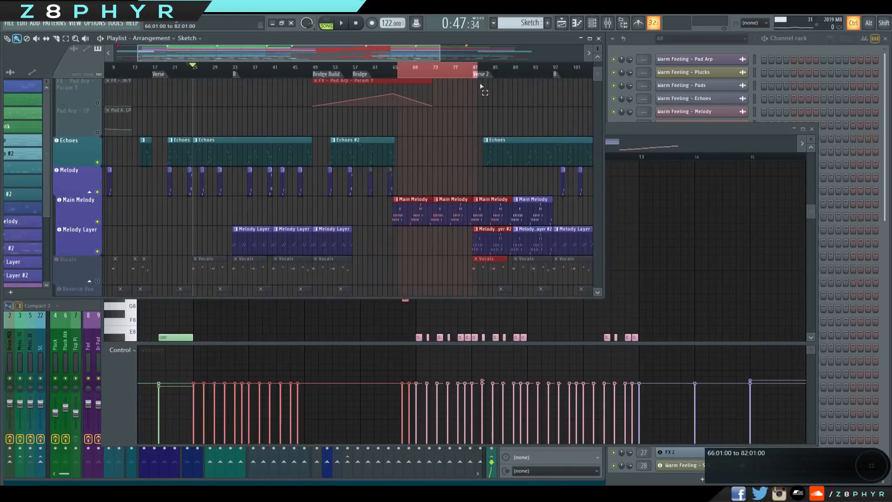
pyautogui.press('space')
pyautogui.keyDown('ctrl'); pyautogui.scroll(2, 418, 139); pyautogui.keyUp('ctrl')
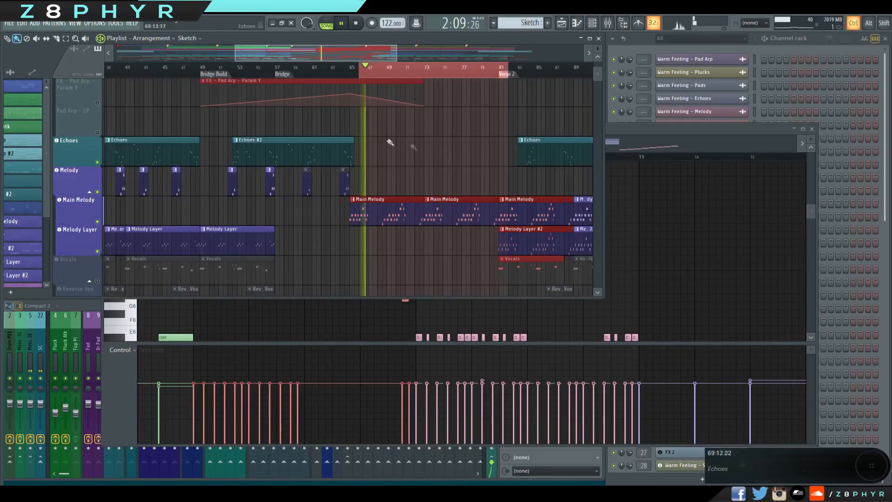
pyautogui.moveTo(357, 71); pyautogui.dragTo(355, 71)
# Save the project, replay the Main Melody from the start of the selected range and stop playback.
pyautogui.hotkey('ctrl', 's')
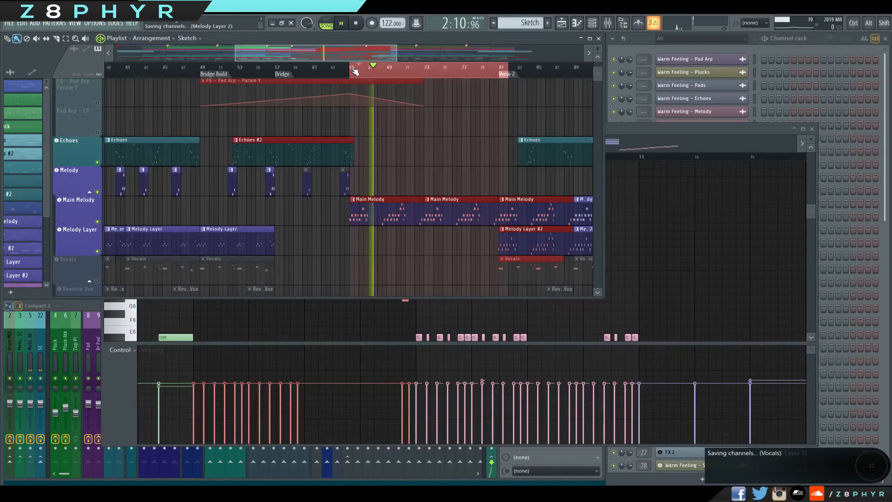
pyautogui.click(355, 71)
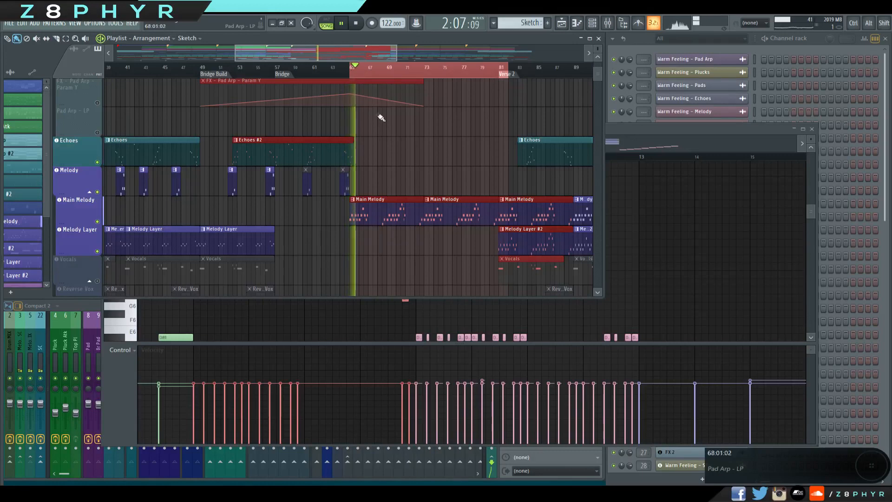
pyautogui.keyDown('ctrl'); pyautogui.scroll(2, 395, 144); pyautogui.keyUp('ctrl')
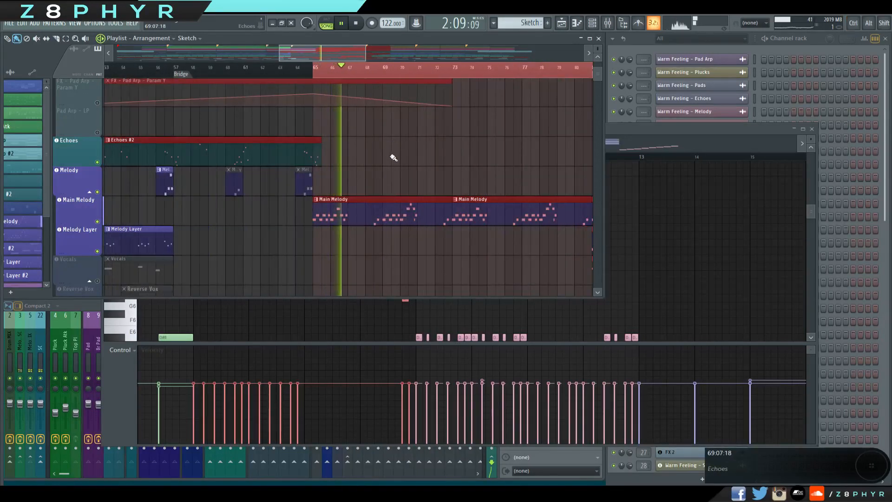
pyautogui.press('space')
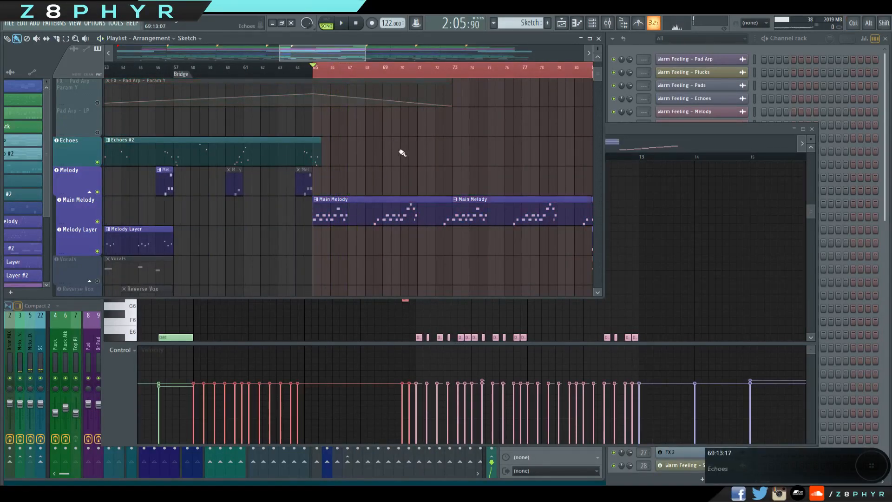
# Review the Main Melody clip's notes in the piano roll, then return to the playlist.
pyautogui.keyDown('ctrl'); pyautogui.scroll(-2, 404, 158); pyautogui.keyUp('ctrl')
pyautogui.keyDown('ctrl'); pyautogui.scroll(-2, 406, 163); pyautogui.keyUp('ctrl')
pyautogui.scroll(4, 406, 155)
pyautogui.moveTo(406, 167); pyautogui.dragTo(504, 225)
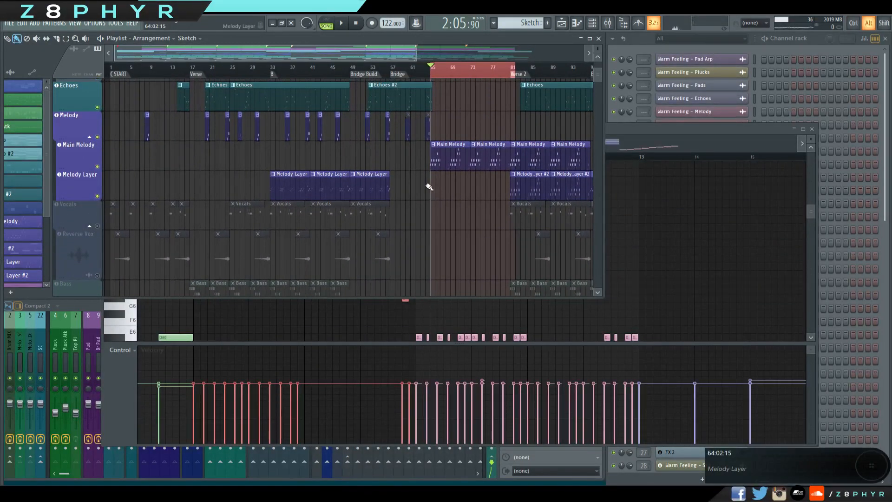
pyautogui.keyDown('alt'); pyautogui.scroll(-1, 429, 186); pyautogui.keyUp('alt')
pyautogui.doubleClick(442, 166)
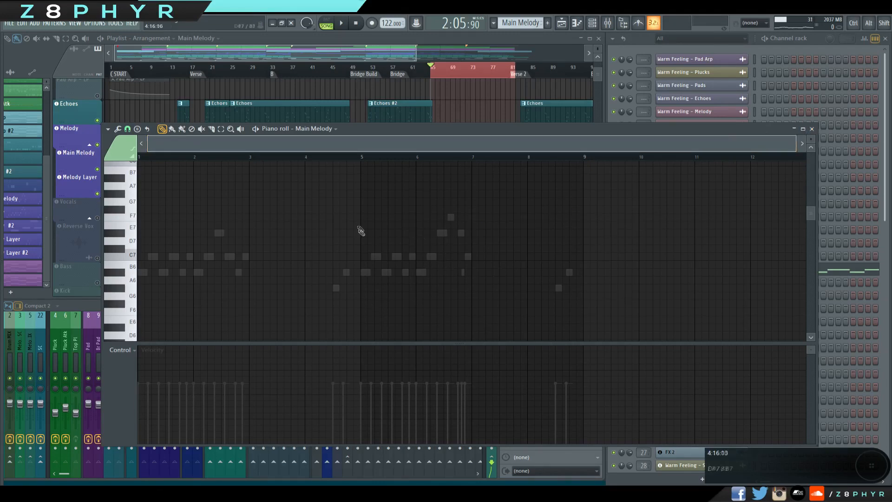
pyautogui.click(811, 129)
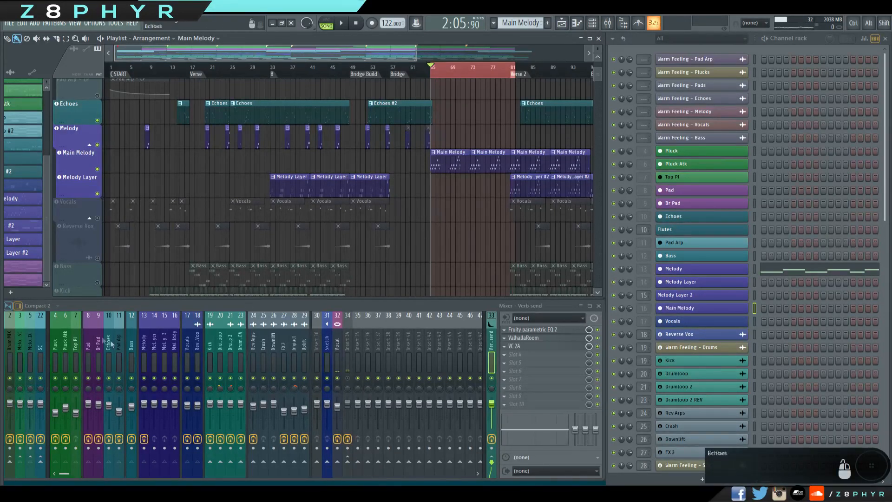
pyautogui.doubleClick(456, 158)
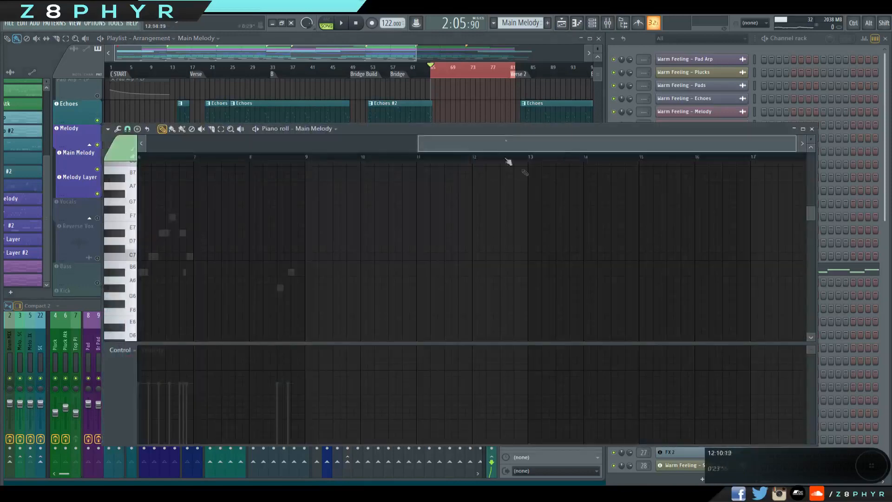
pyautogui.click(415, 50)
pyautogui.click(810, 39)
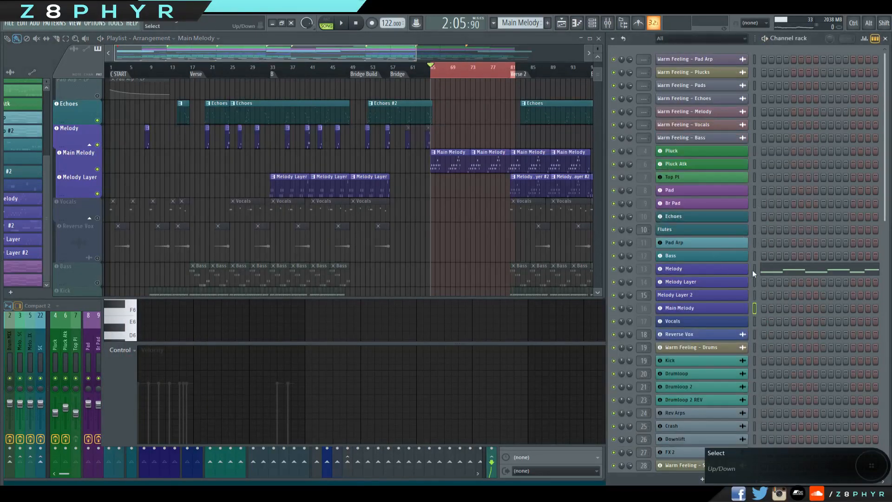
# Inspect the Melody channel's Fruity parametric EQ 2 and its Spire synth, and check the effects on the Melody 3 mixer track.
pyautogui.click(643, 266)
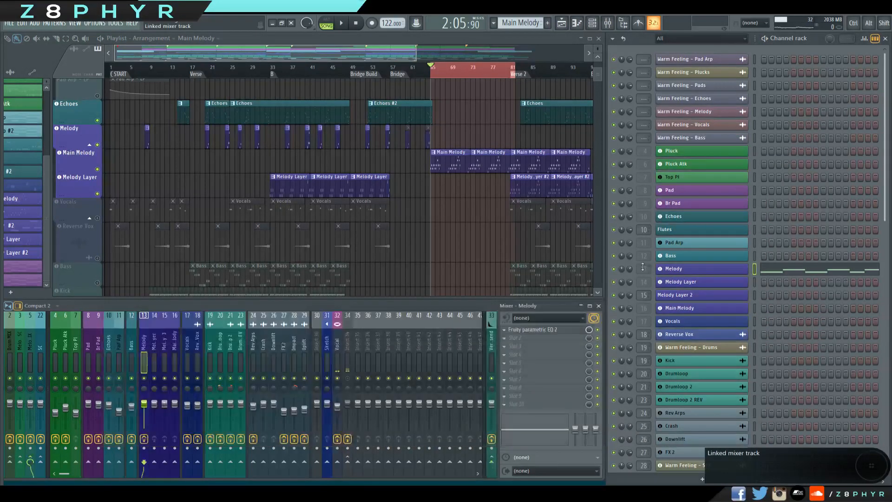
pyautogui.click(533, 329)
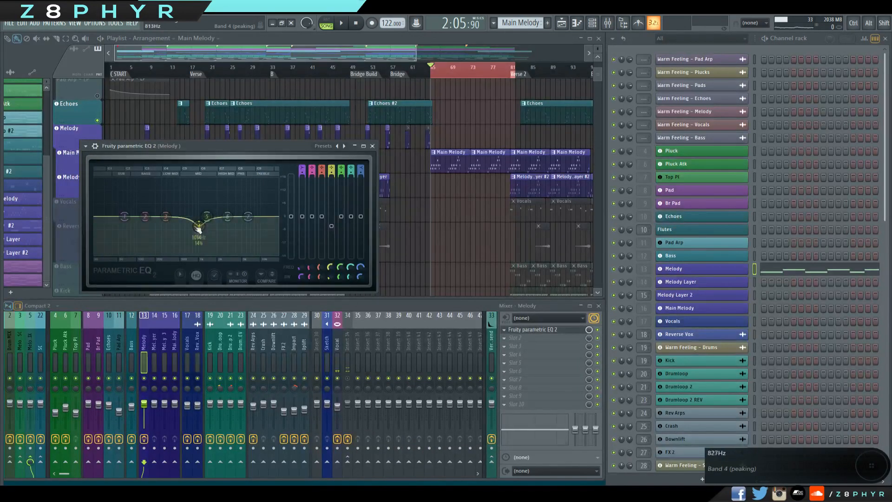
pyautogui.click(373, 146)
pyautogui.click(163, 344)
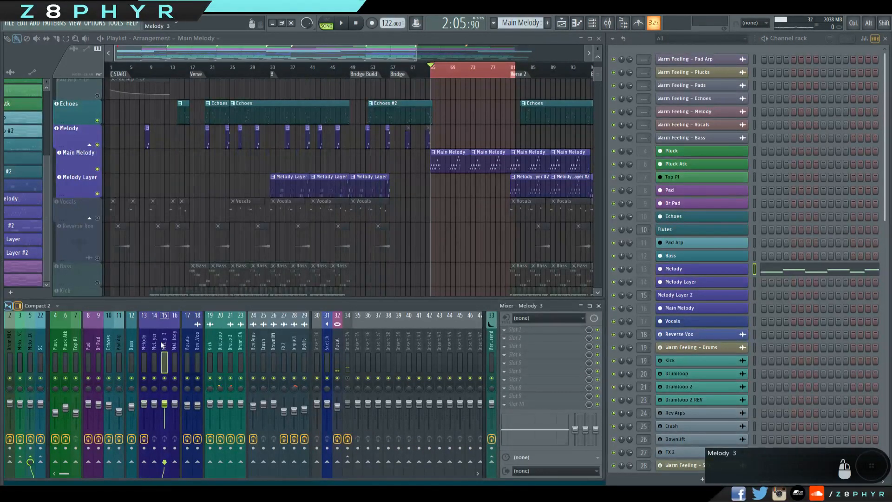
pyautogui.click(147, 344)
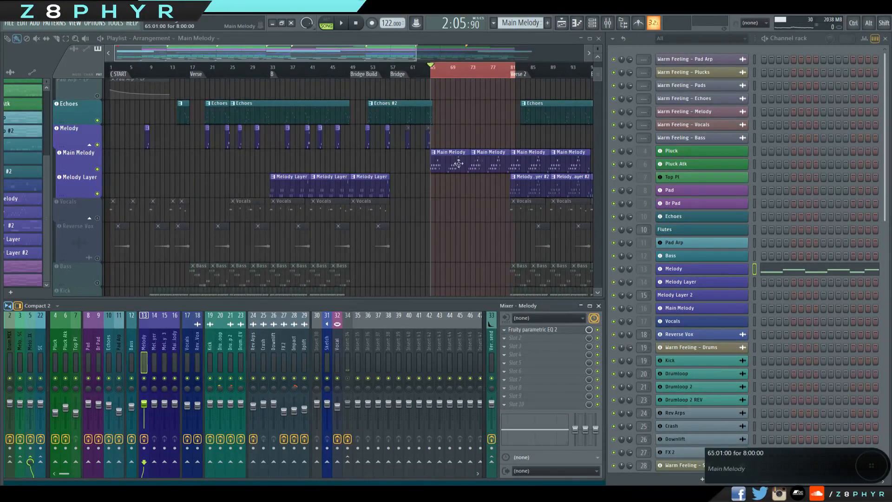
pyautogui.click(706, 271)
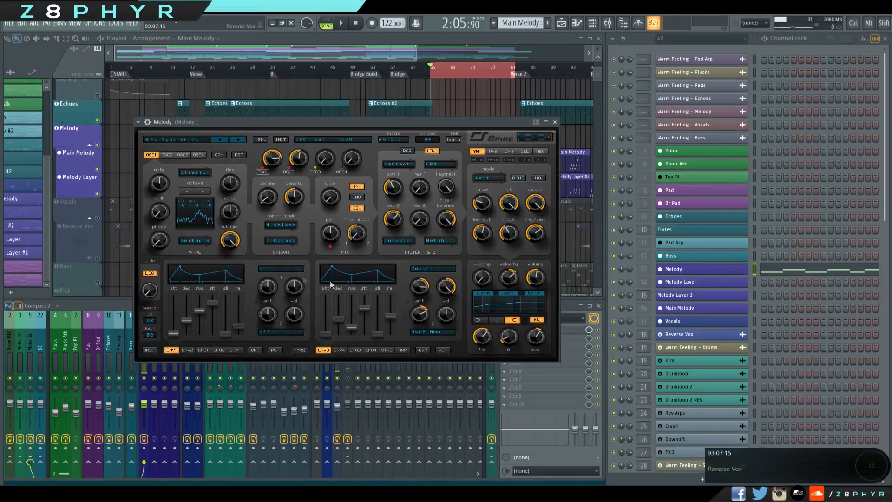
pyautogui.click(555, 122)
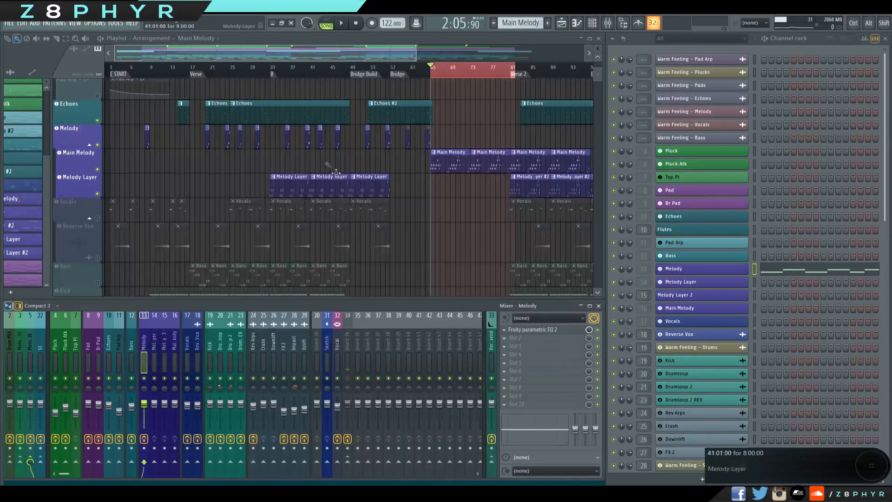
# Review the Echoes #2 notes and the Xpand!2 sounds used by the Echoes and Flutes channels.
pyautogui.doubleClick(394, 111)
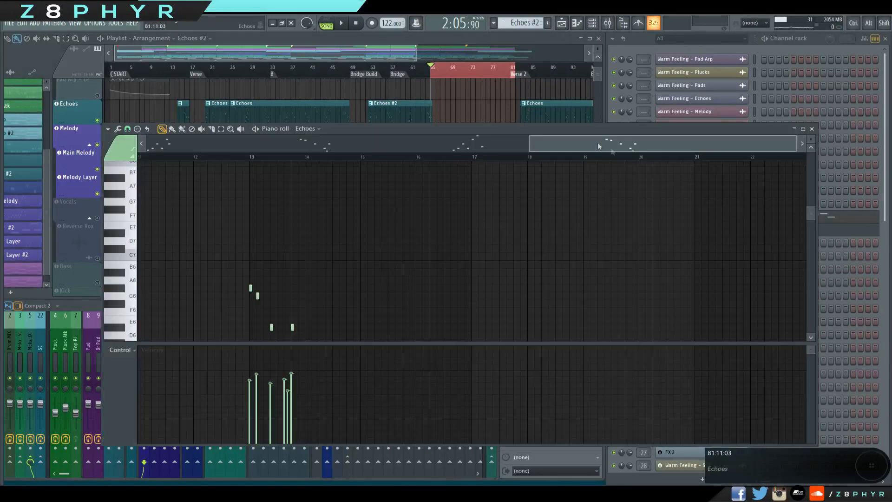
pyautogui.click(812, 129)
pyautogui.click(720, 217)
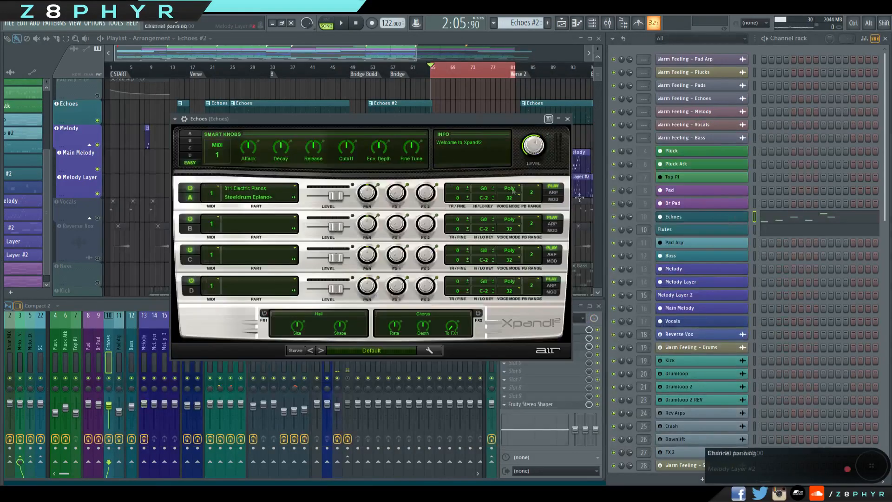
pyautogui.click(688, 233)
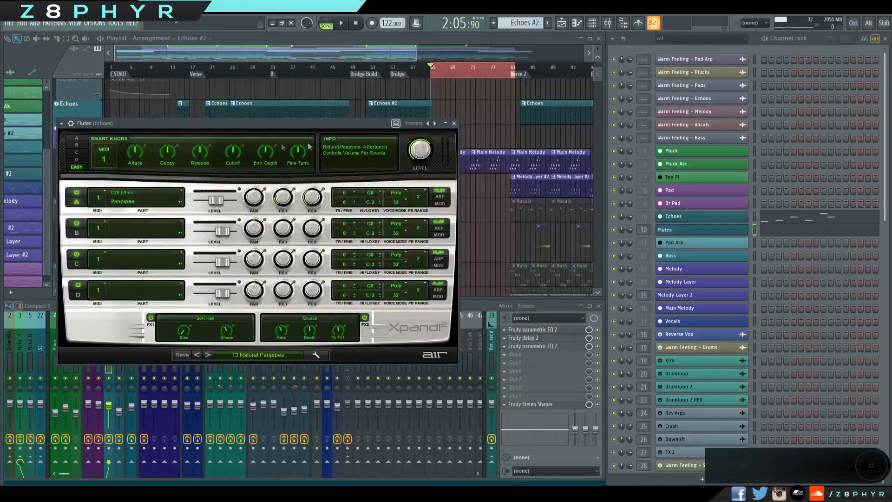
pyautogui.click(454, 123)
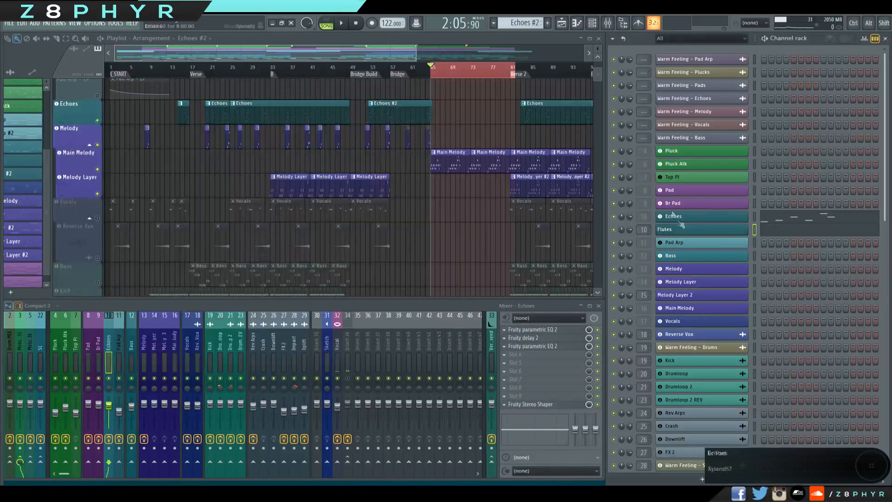
pyautogui.click(673, 216)
pyautogui.click(568, 119)
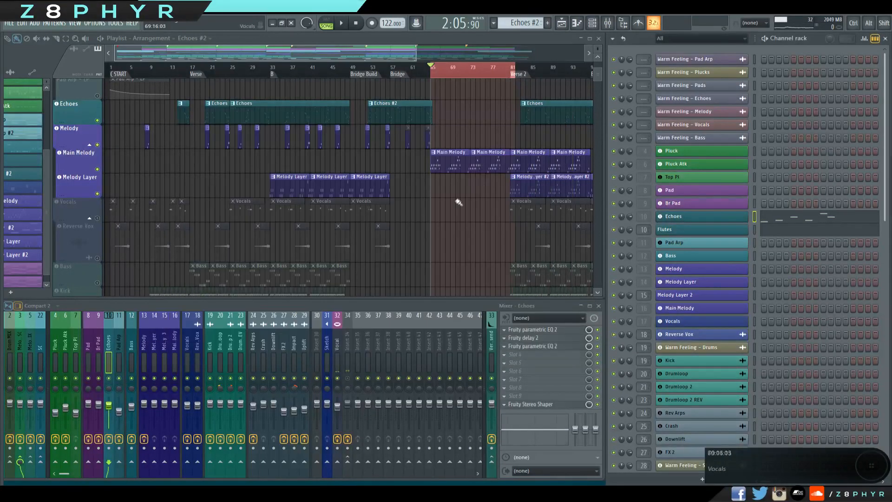
# Select the Melody Layer #2 pattern and compare the Melody Layer's Nexus preset with the Melody channel's Spire sound.
pyautogui.click(534, 186)
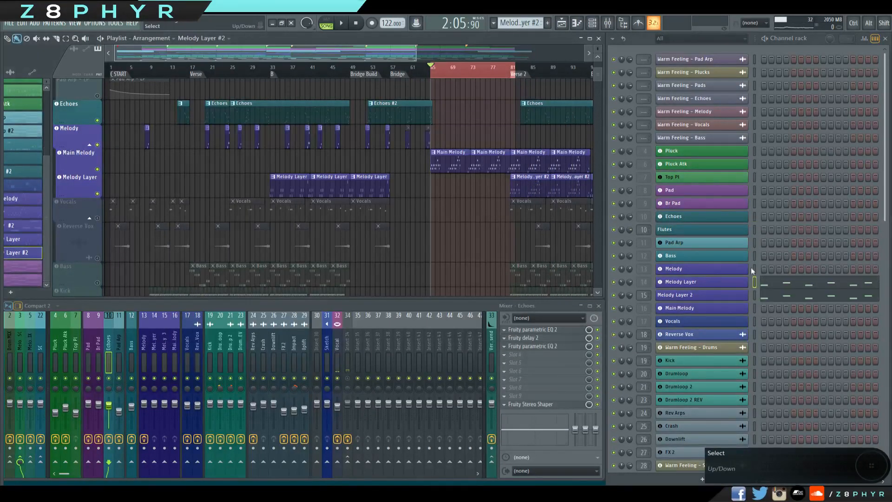
pyautogui.click(680, 282)
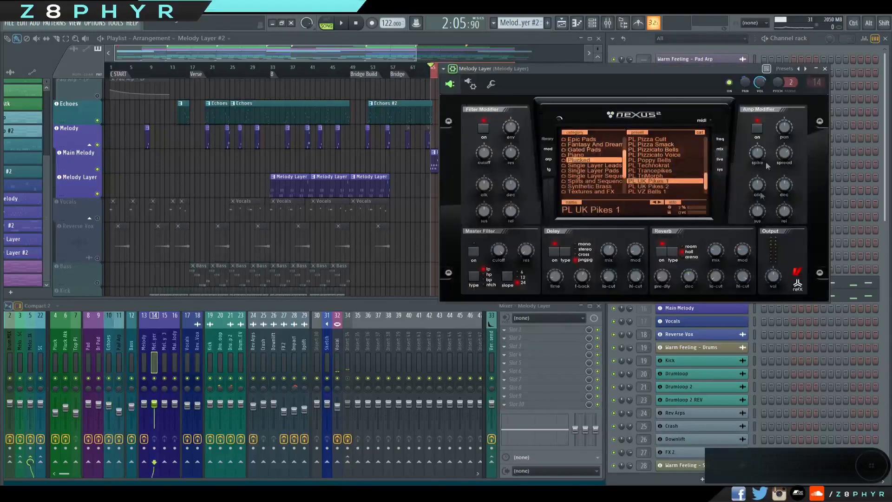
pyautogui.click(825, 69)
pyautogui.click(672, 269)
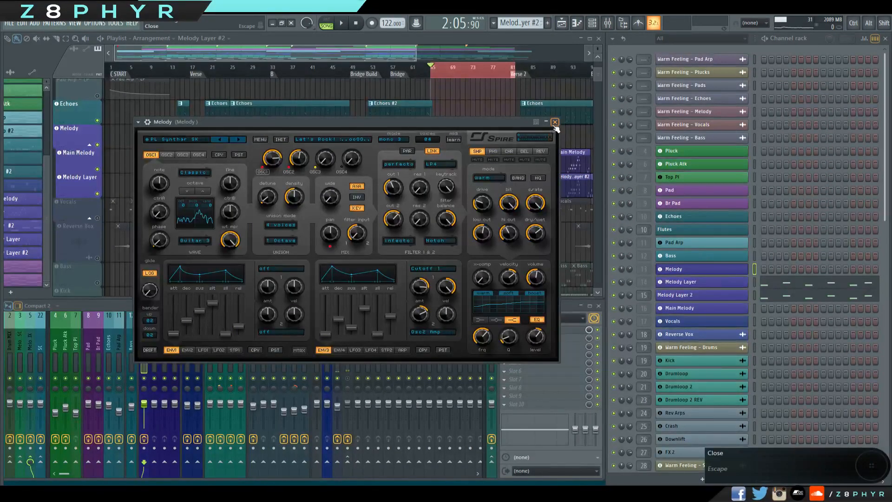
pyautogui.click(554, 123)
# Go through the Melody Layer, Melody and Main Melody clips in the playlist to point out the different melody parts.
pyautogui.click(368, 189)
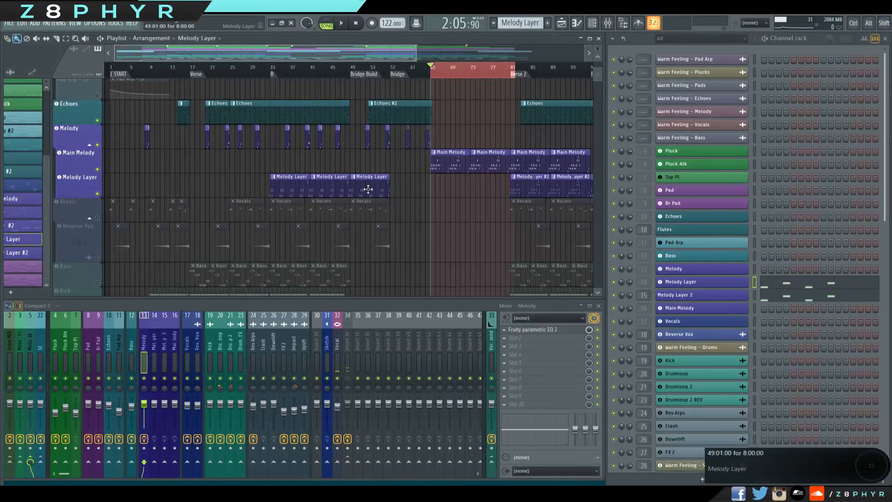
pyautogui.click(368, 135)
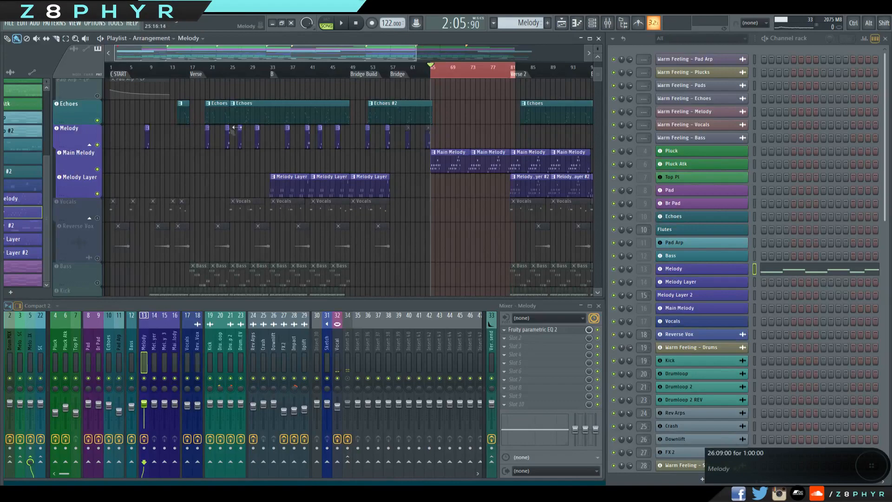
pyautogui.click(457, 163)
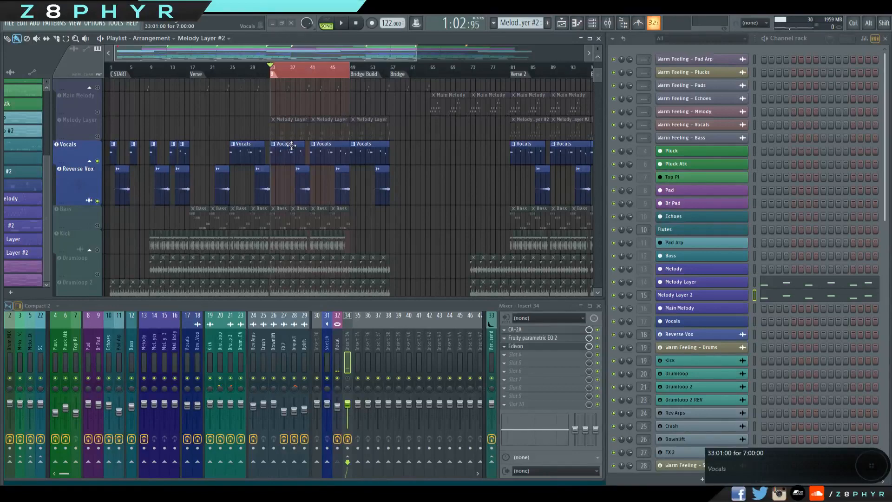
# Select the Vocals pattern, play the soloed Vocals and Reverse Vox tracks from bar 33 and halt playback.
pyautogui.click(291, 146)
pyautogui.scroll(3, 427, 228)
pyautogui.press('space')
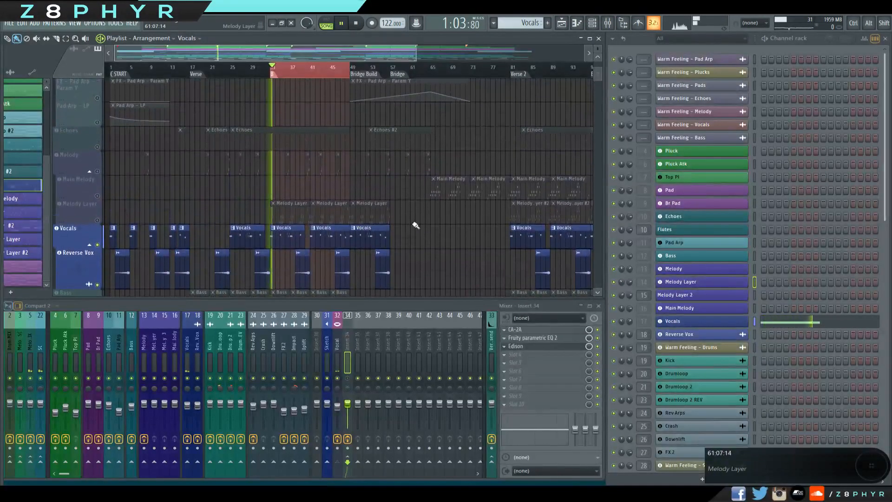
pyautogui.scroll(-2, 501, 262)
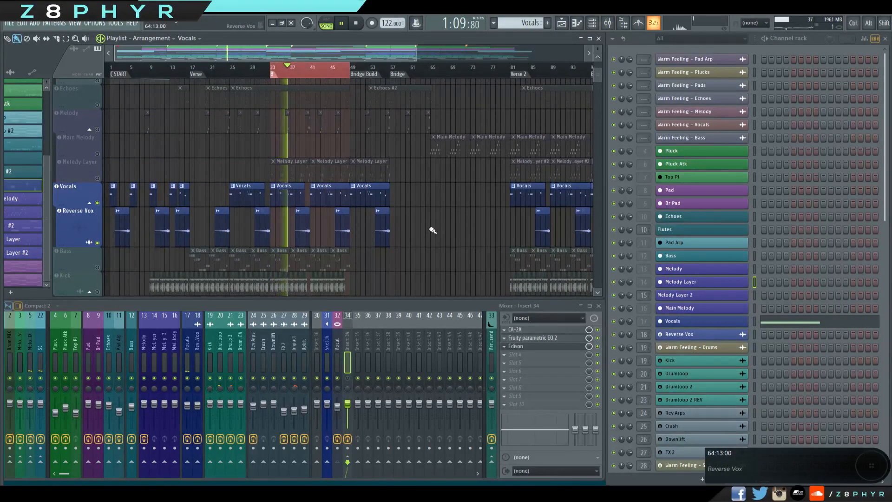
pyautogui.click(342, 24)
# Zoom in on the Vocals clips and open the Vocals channel's Kontakt instrument to show its EXHALE preset.
pyautogui.scroll(4, 414, 219)
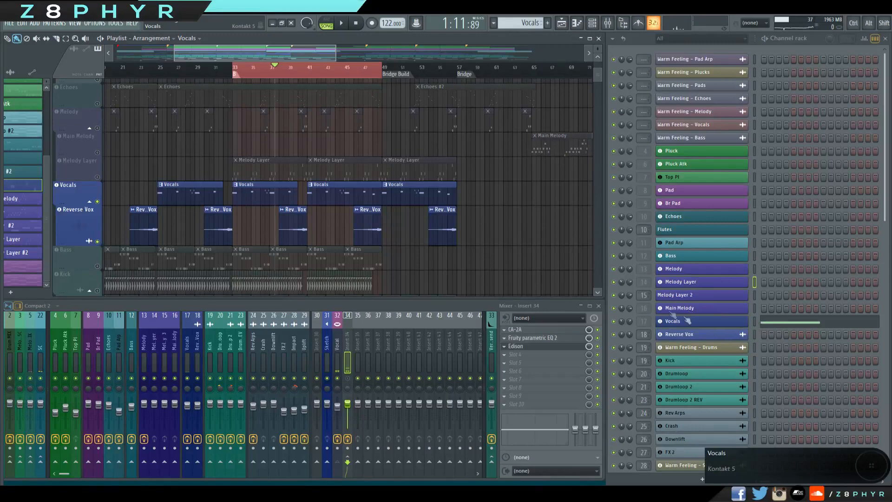
pyautogui.click(664, 323)
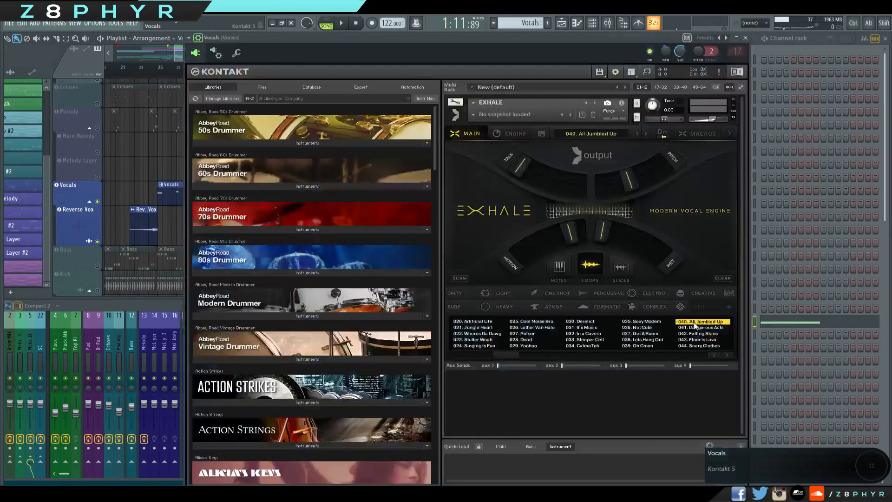
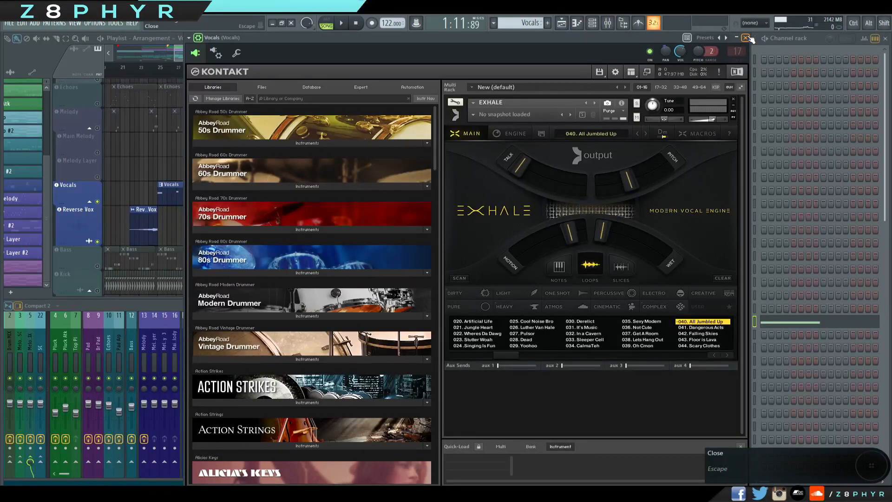
# View the Vocals pattern's notes in the piano roll and recheck the Vocals channel's EXHALE preset in Kontakt.
pyautogui.click(746, 38)
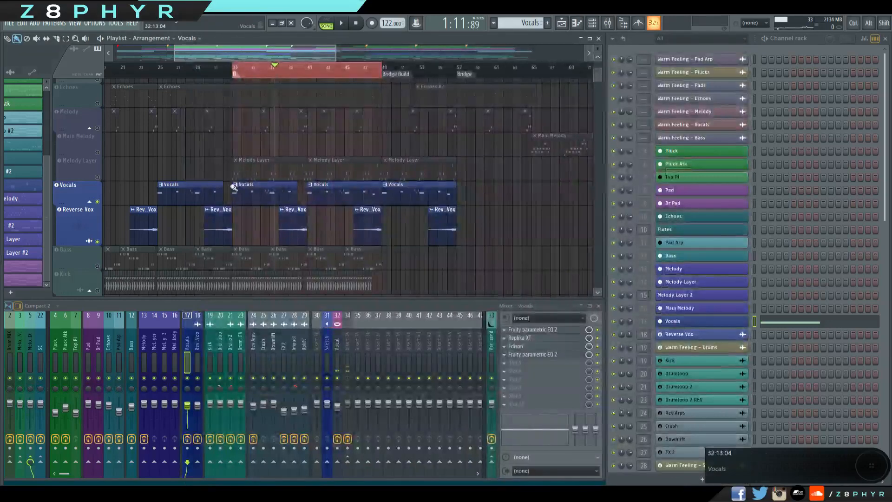
pyautogui.doubleClick(277, 196)
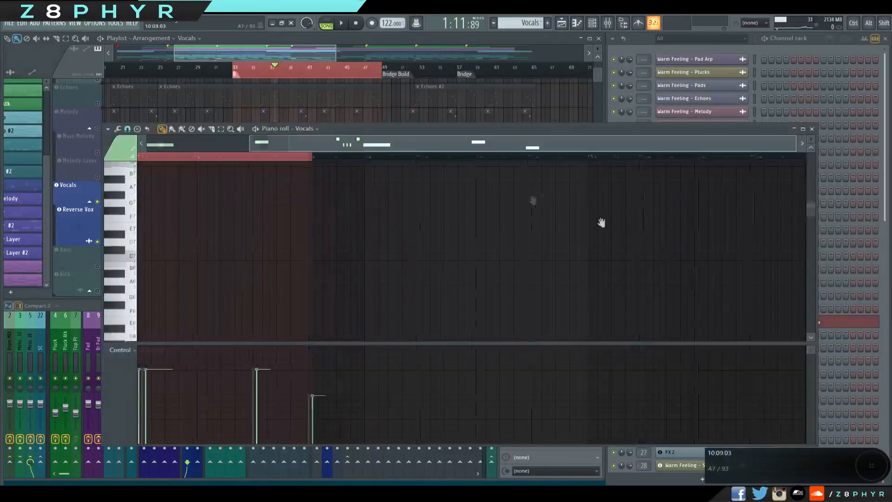
pyautogui.click(811, 131)
pyautogui.scroll(2, 324, 179)
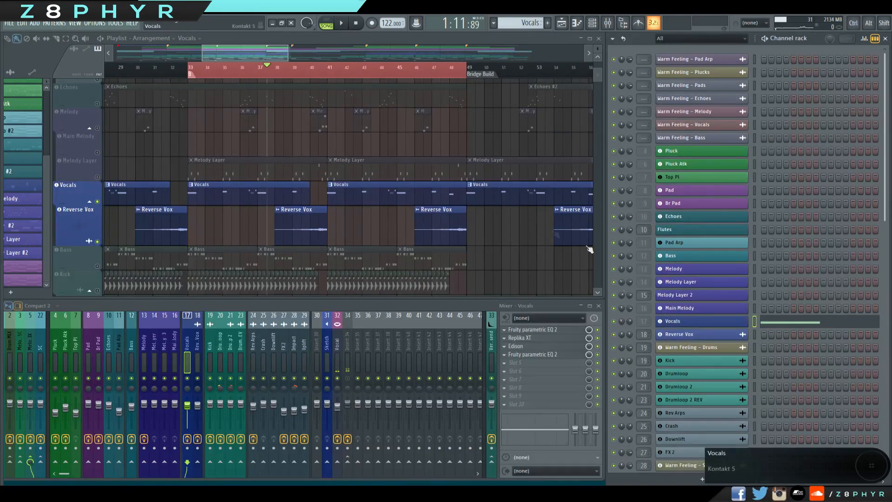
pyautogui.click(668, 320)
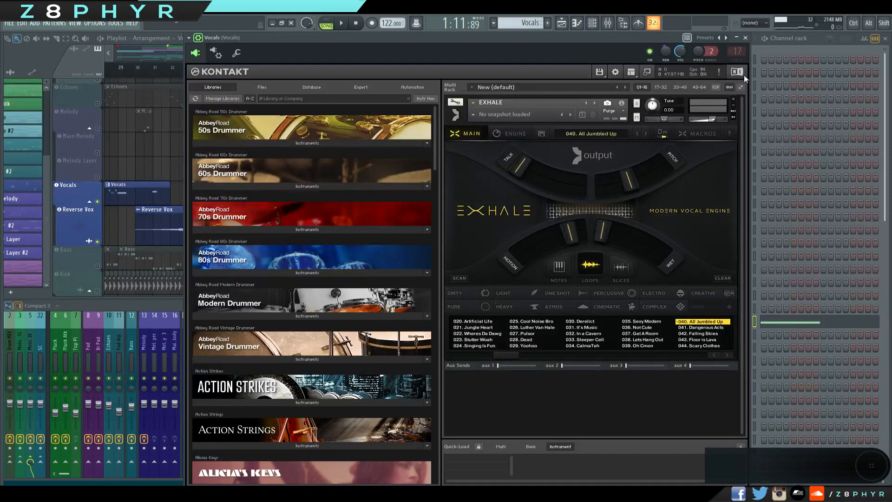
pyautogui.click(745, 38)
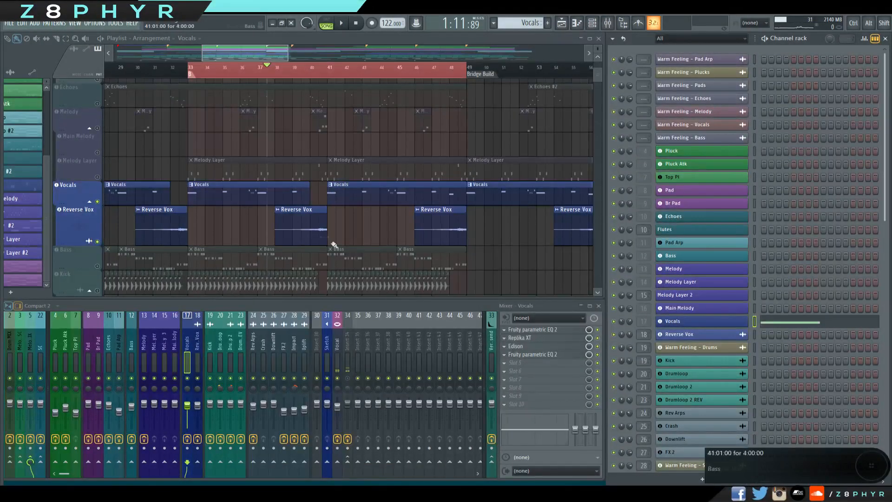
# Play the vocals leading into bar 41, toggling the Reverse Vox playlist track's mute to compare the sound with and without it.
pyautogui.click(299, 219)
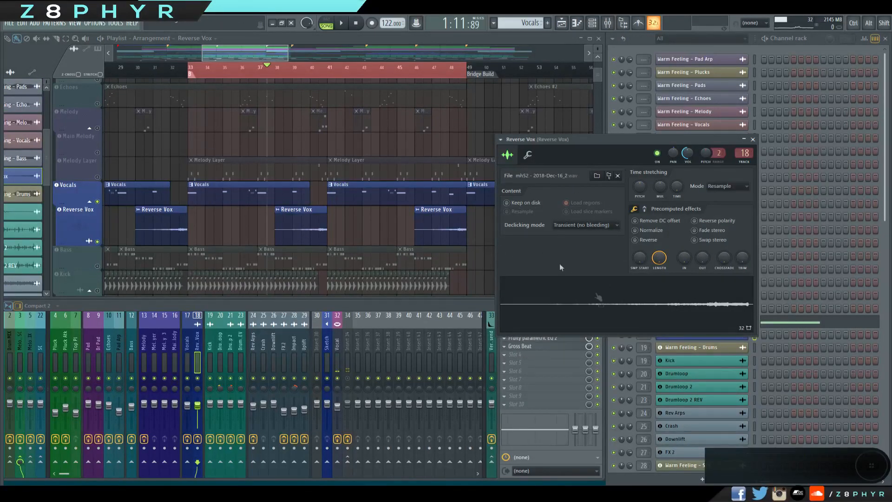
pyautogui.click(310, 73)
pyautogui.press('space')
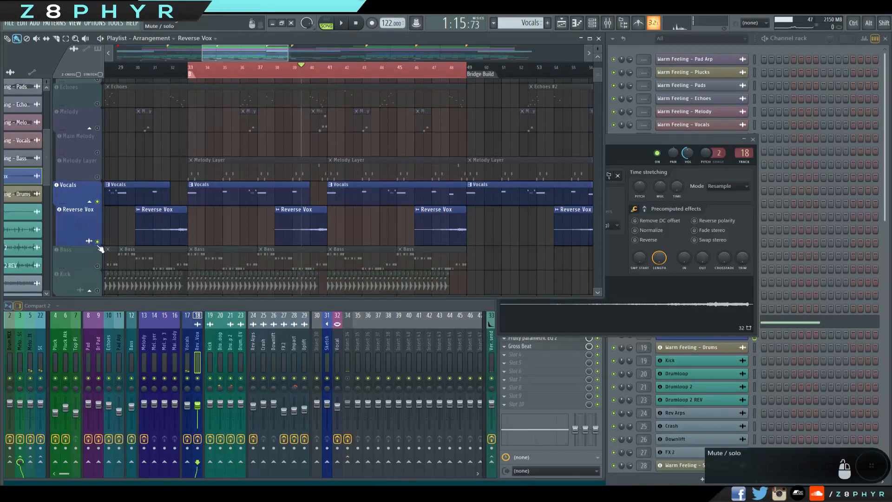
pyautogui.click(97, 242)
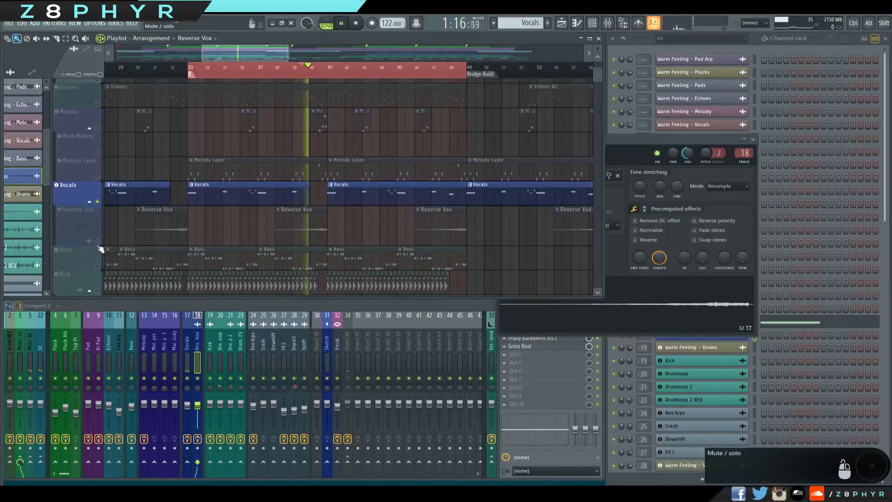
pyautogui.click(98, 242)
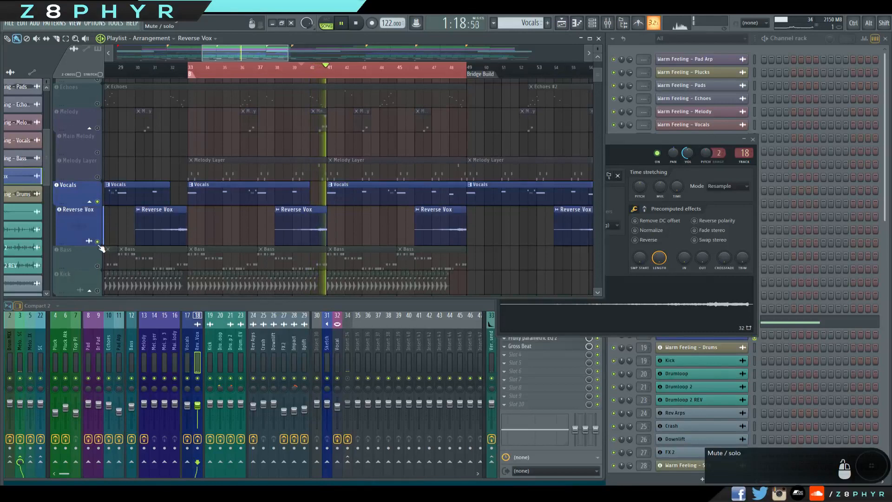
pyautogui.click(97, 242)
pyautogui.press('space')
pyautogui.click(98, 242)
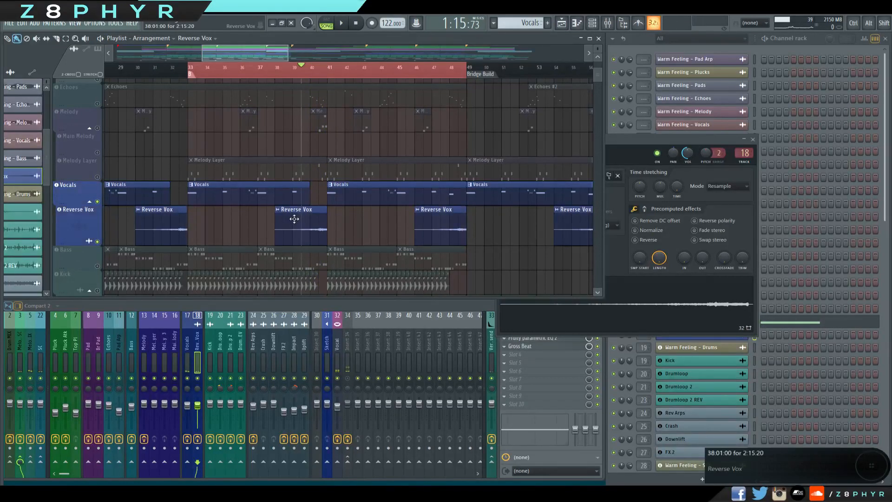
# Show the Reverse Vox sample's channel settings and its source recording in Edison on the Vocals mixer track.
pyautogui.doubleClick(295, 220)
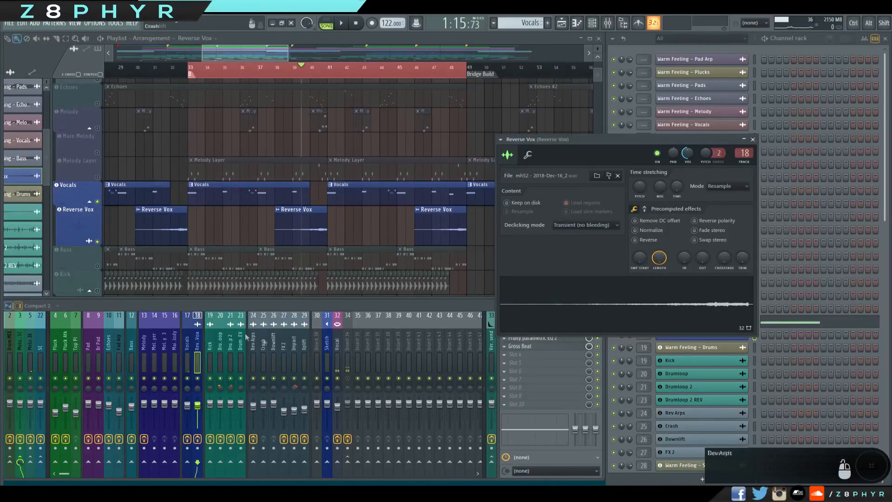
pyautogui.click(195, 336)
pyautogui.click(188, 339)
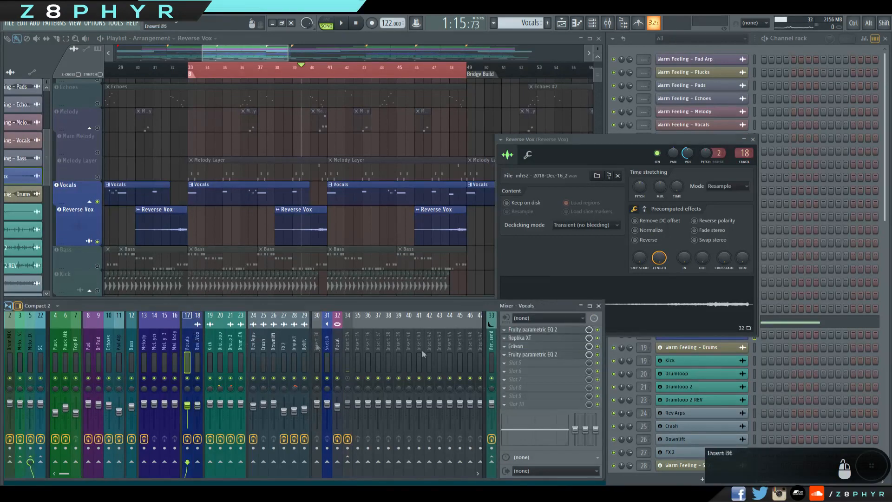
pyautogui.click(541, 347)
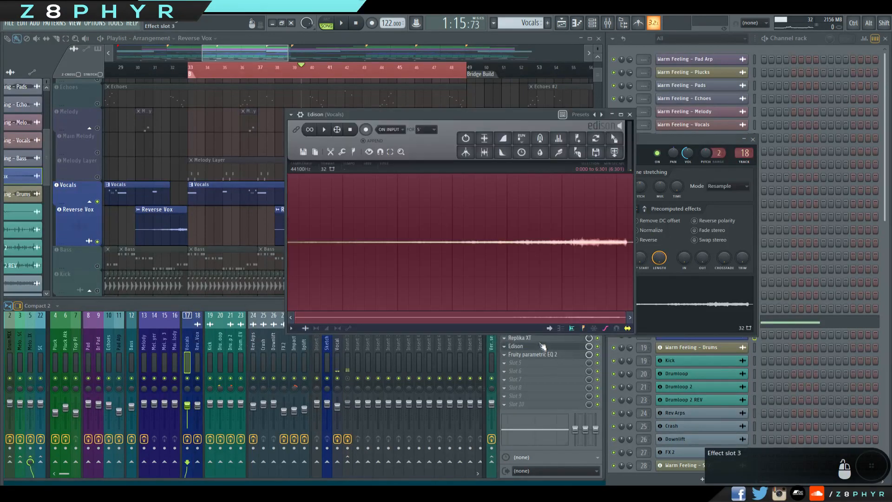
pyautogui.click(631, 116)
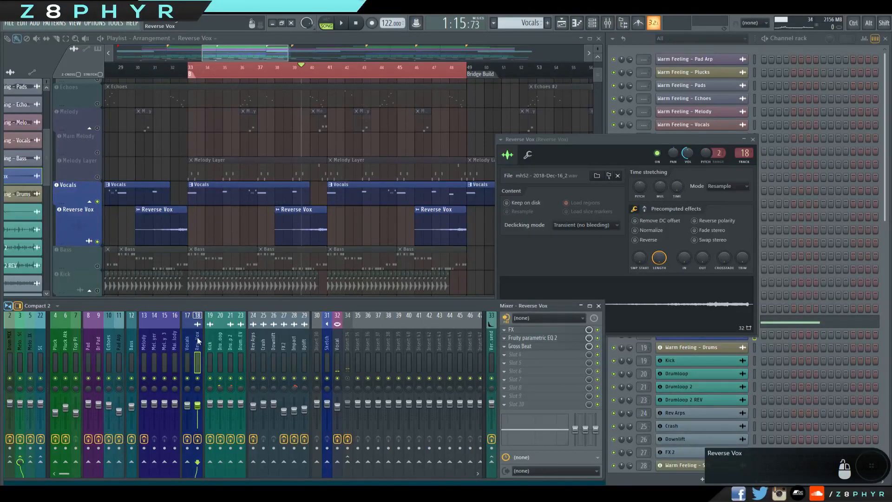
# Examine the Vocals mixer track's effects: the first Fruity parametric EQ 2, Replika XT and the second Fruity parametric EQ 2.
pyautogui.click(541, 330)
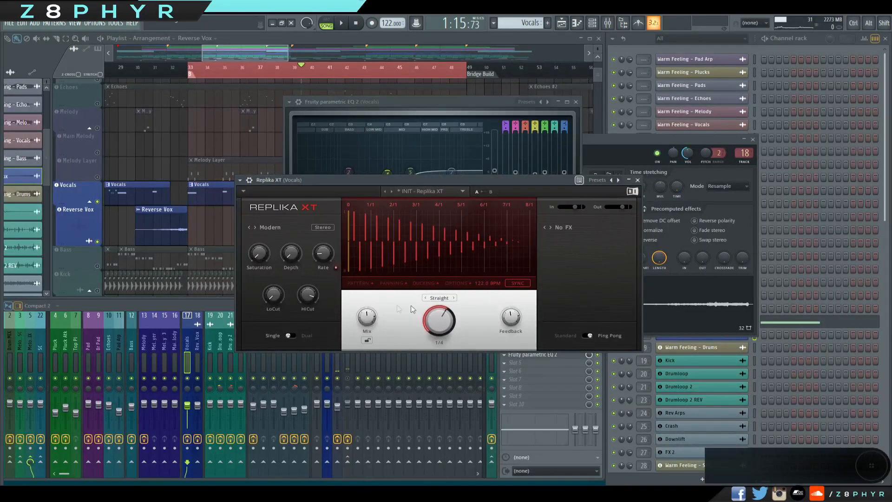
pyautogui.click(637, 179)
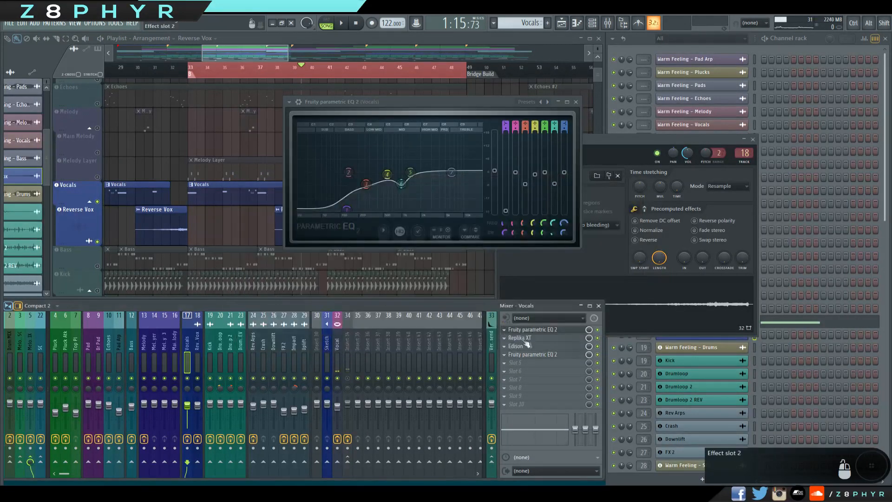
pyautogui.click(533, 354)
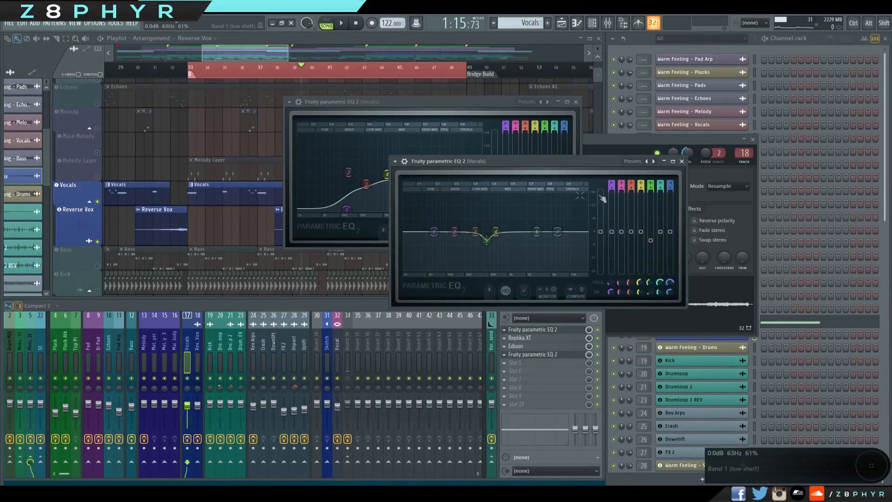
pyautogui.moveTo(575, 162); pyautogui.dragTo(534, 152)
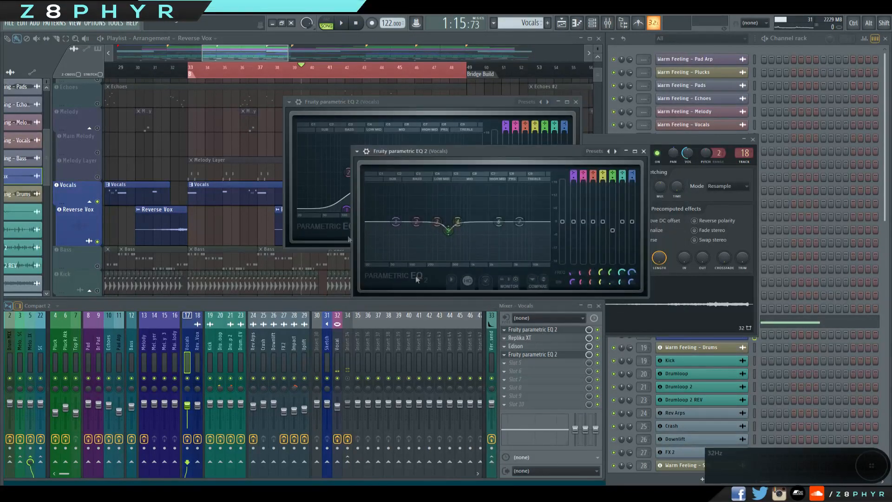
# Play the vocals from bar 33 to hear the Replika XT delay, and review its settings and the second parametric EQ.
pyautogui.press('space')
pyautogui.click(190, 68)
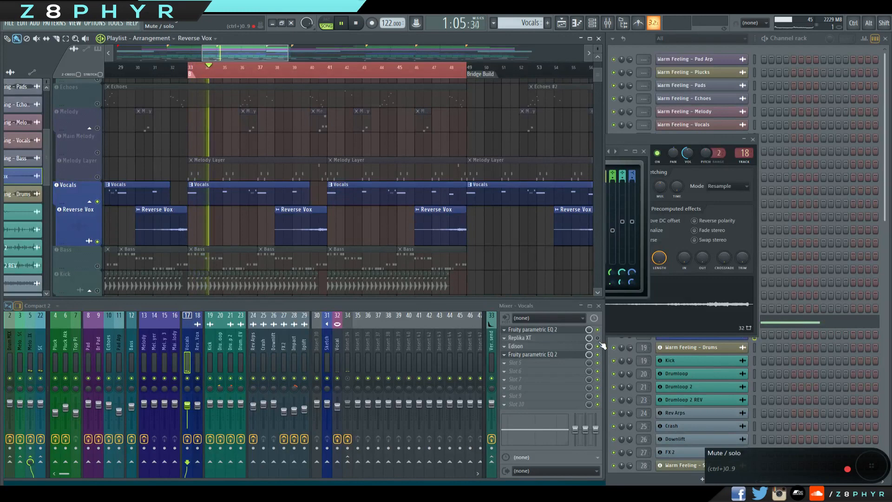
pyautogui.press('space')
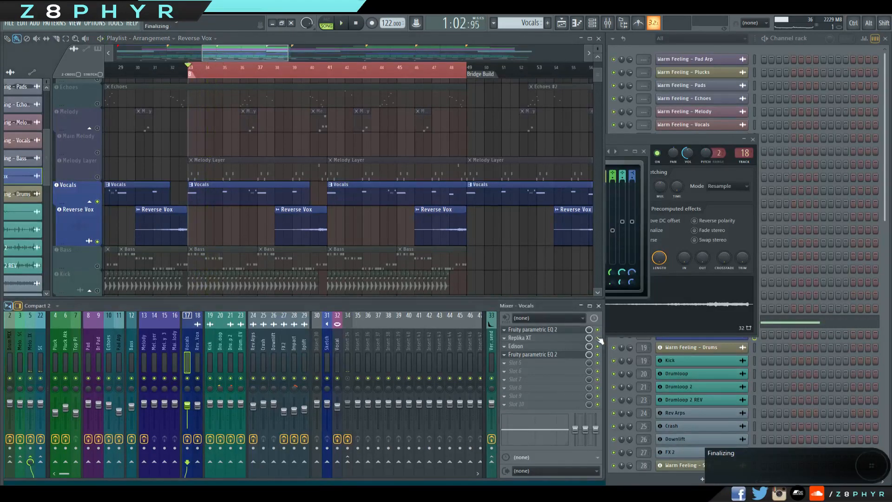
pyautogui.click(556, 339)
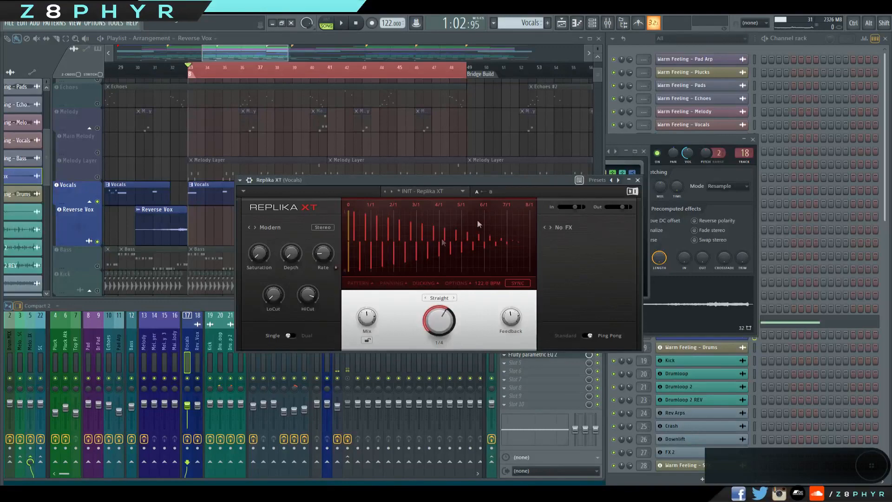
pyautogui.click(641, 179)
pyautogui.press('space')
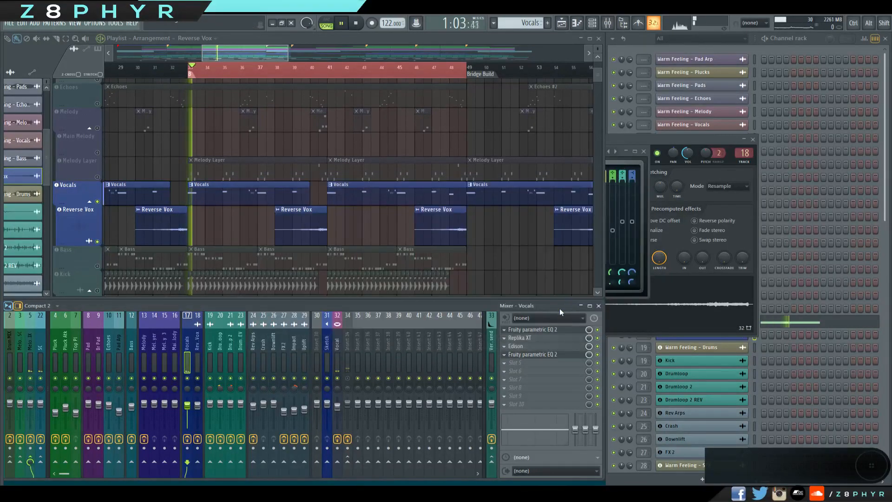
pyautogui.press('space')
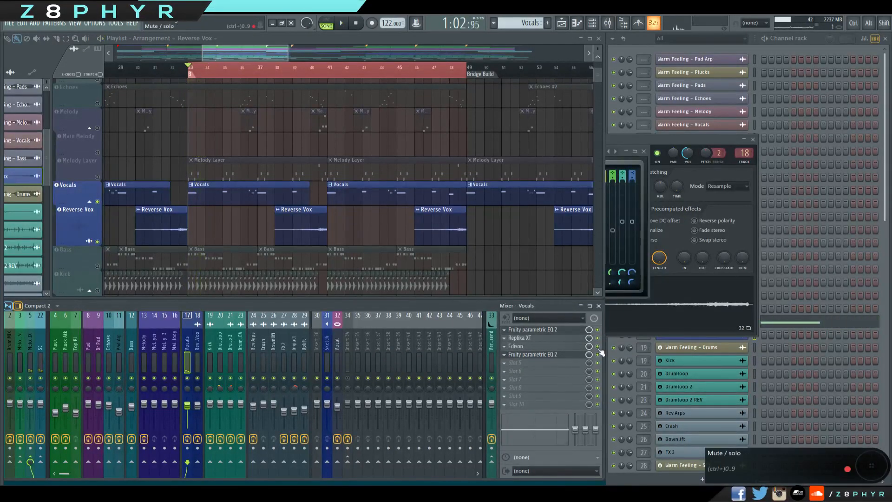
pyautogui.click(559, 354)
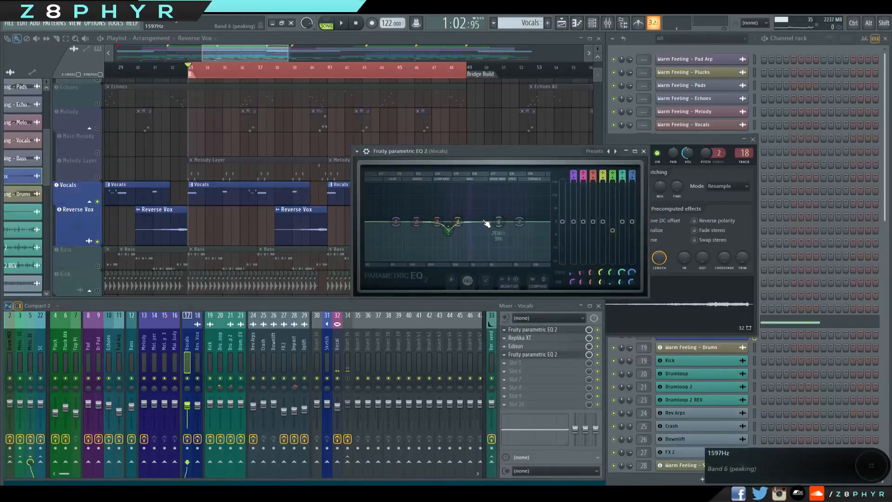
pyautogui.click(643, 150)
# Select the Reverse Vox mixer track and view the Reverse Vox clip's sample settings.
pyautogui.click(201, 347)
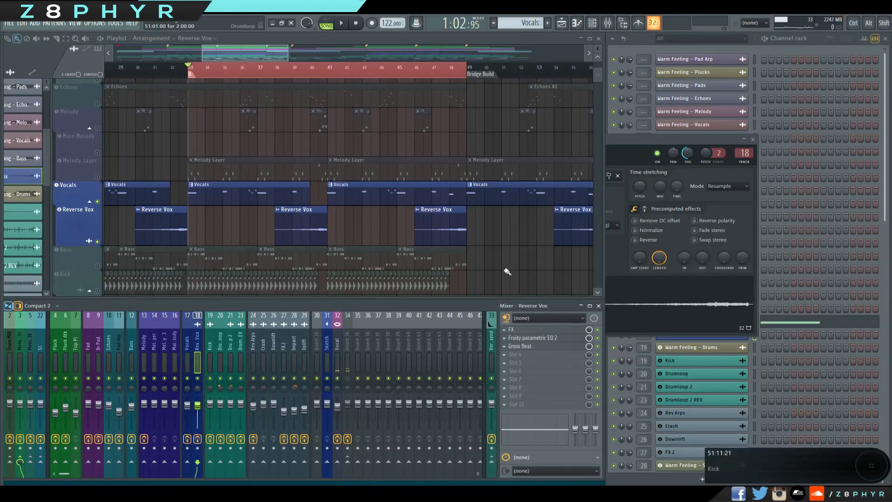
pyautogui.doubleClick(318, 224)
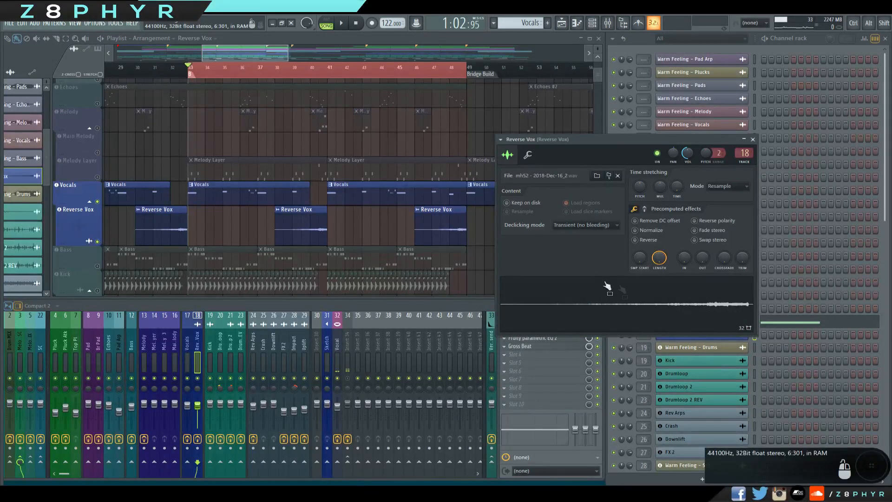
pyautogui.click(752, 139)
# Examine the Reverse Vox mixer track's effects one by one: the Effector filter, Fruity parametric EQ 2 and Gross Beat.
pyautogui.click(547, 333)
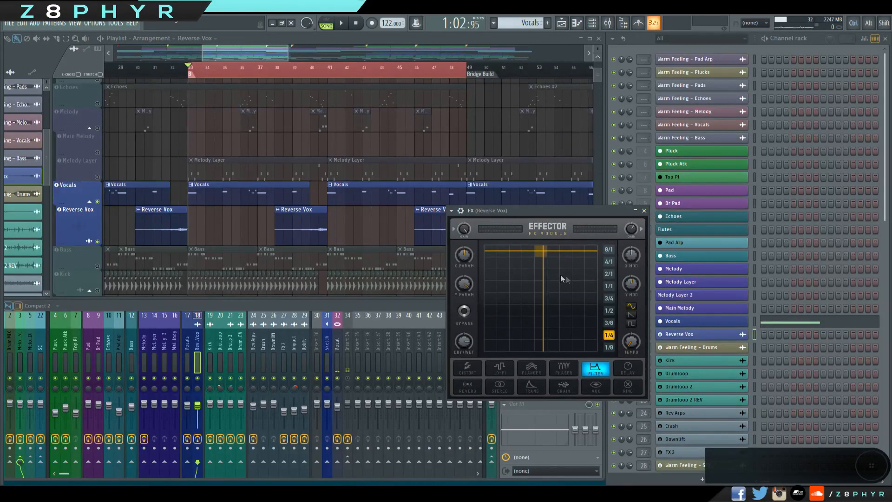
pyautogui.click(643, 211)
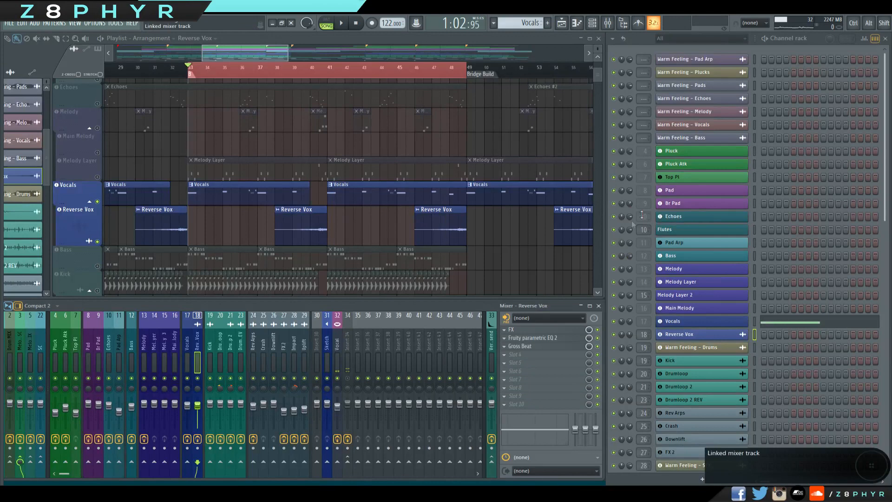
pyautogui.click(527, 340)
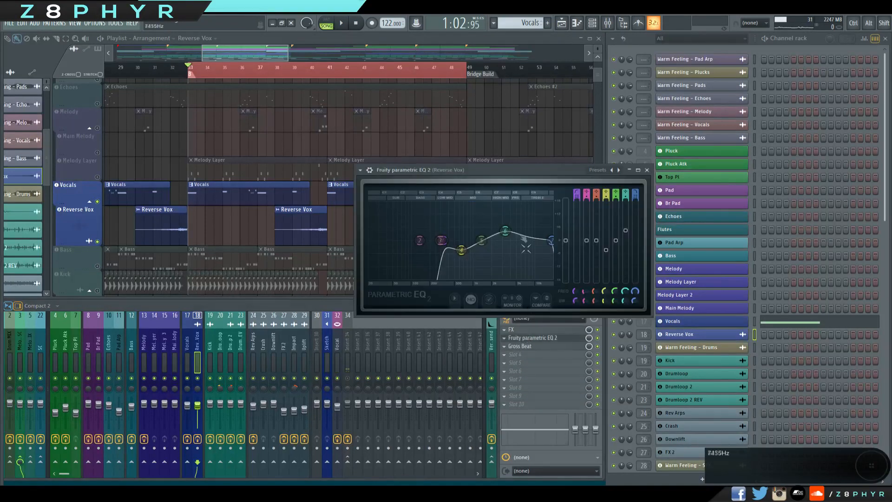
pyautogui.click(647, 170)
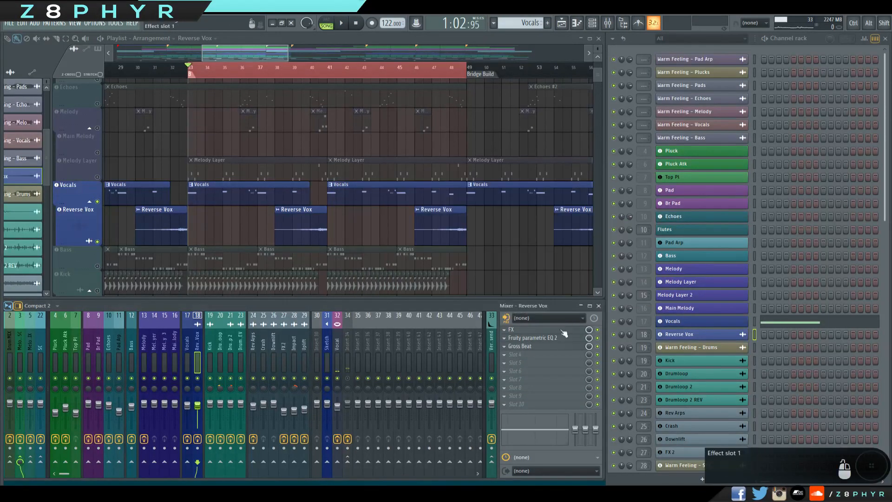
pyautogui.click(557, 346)
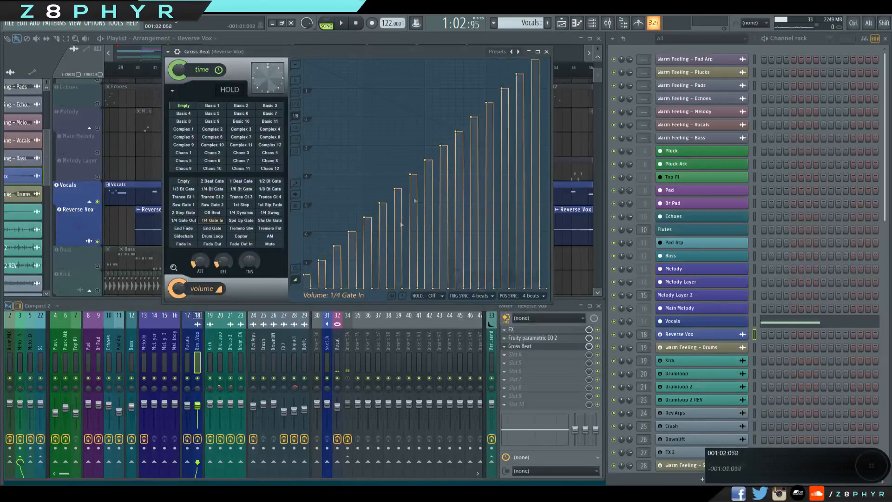
pyautogui.click(546, 51)
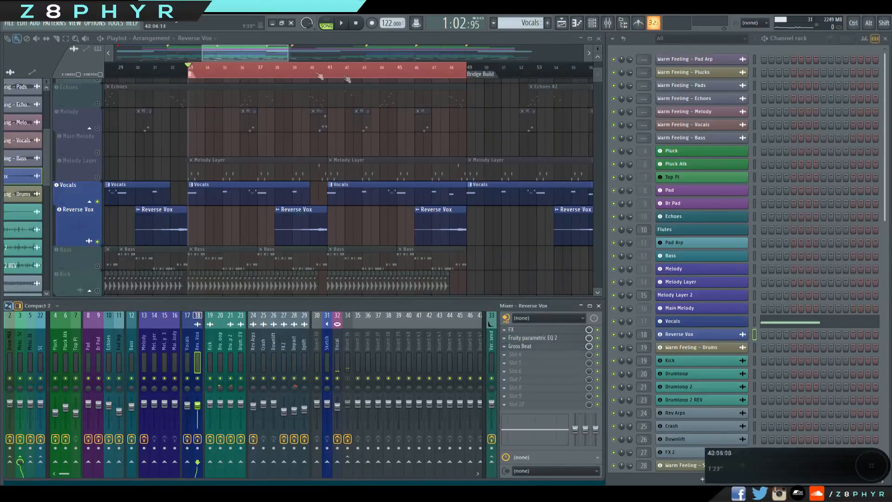
# Replay the soloed Vocals and Reverse Vox tracks briefly from bar 33 and halt playback.
pyautogui.moveTo(261, 54); pyautogui.dragTo(256, 52)
pyautogui.scroll(-3, 248, 187)
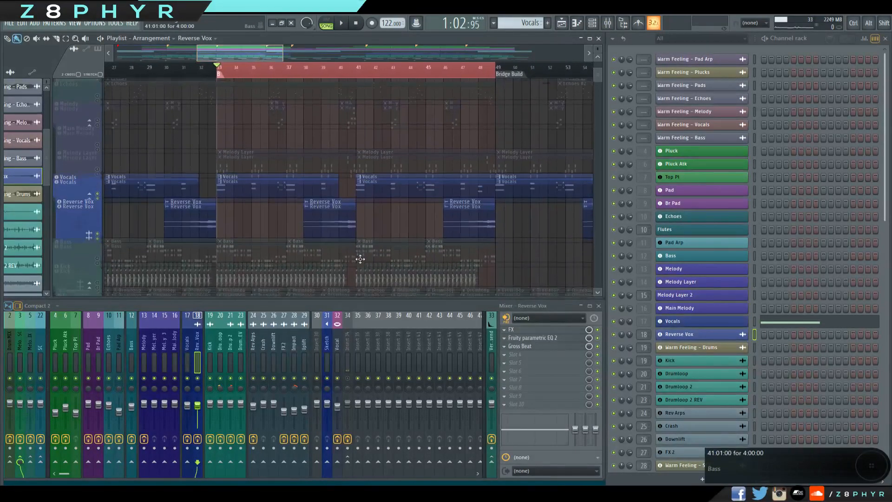
pyautogui.press('space')
pyautogui.scroll(3, 329, 185)
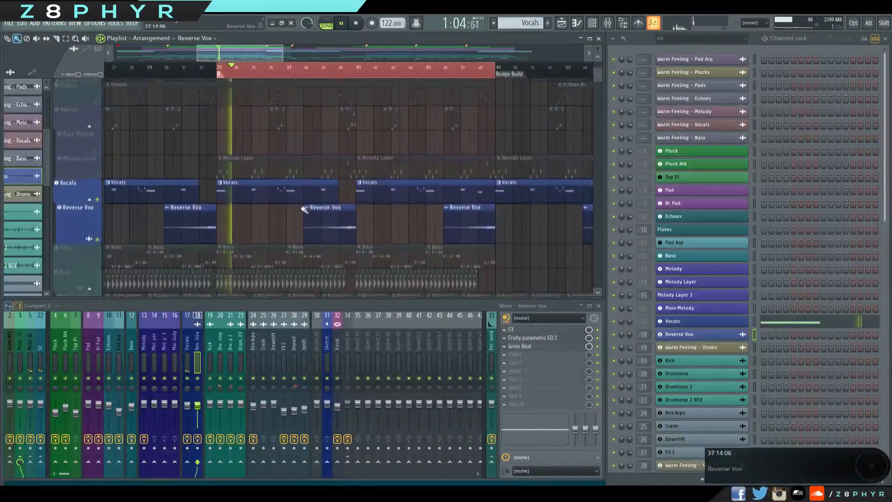
pyautogui.press('space')
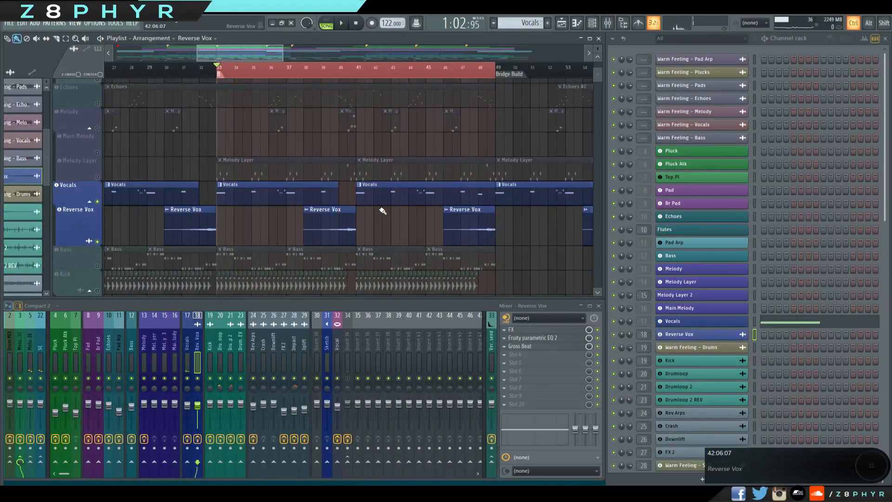
# Solo the Bass track in the playlist and open the Bass channel's synth settings.
pyautogui.scroll(-2, 404, 218)
pyautogui.moveTo(425, 224); pyautogui.dragTo(548, 223)
pyautogui.moveTo(306, 218); pyautogui.dragTo(329, 179)
pyautogui.scroll(-1, 394, 204)
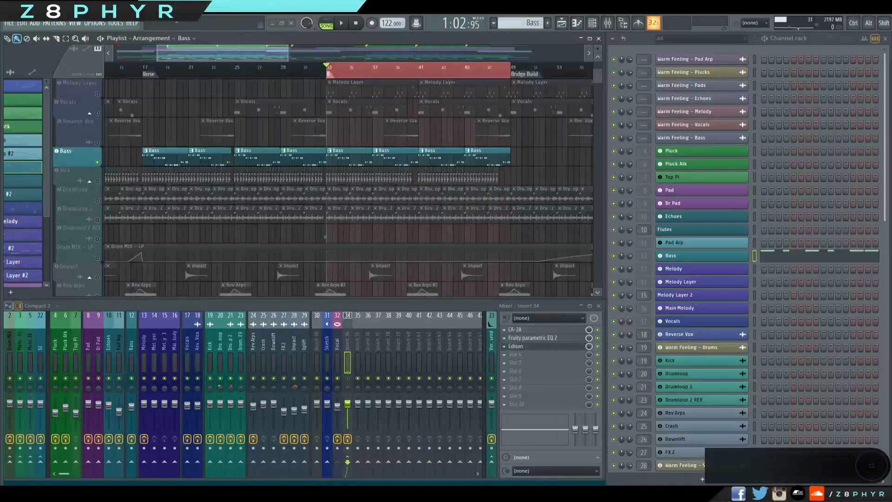
pyautogui.moveTo(246, 47); pyautogui.dragTo(269, 47)
pyautogui.click(696, 256)
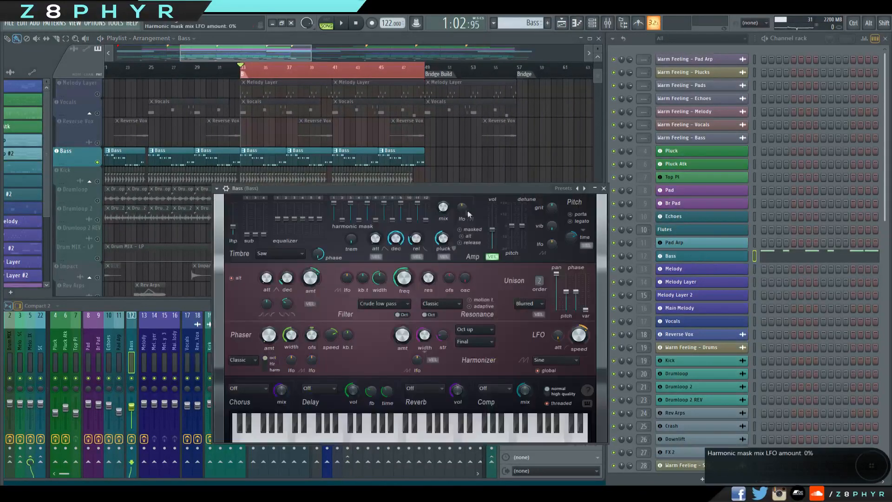
pyautogui.moveTo(419, 191); pyautogui.dragTo(428, 175)
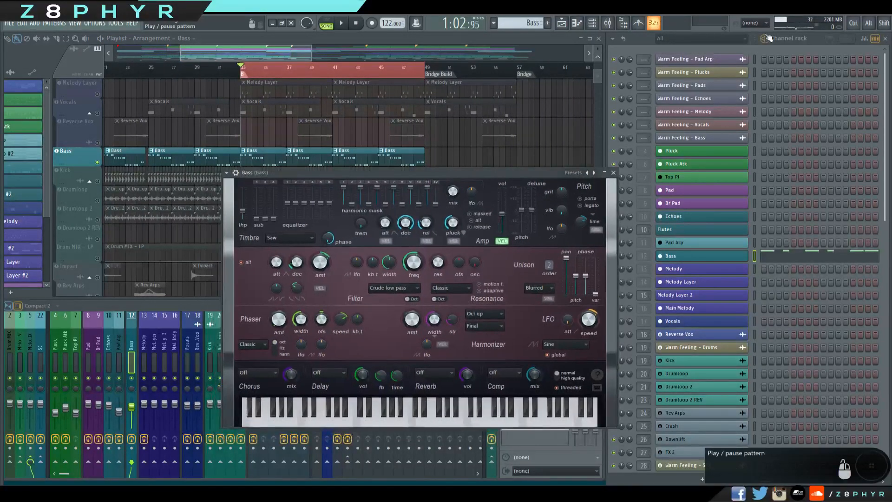
# Play the Bass pattern on its own while examining the synth's controls, and halt playback.
pyautogui.click(764, 39)
pyautogui.moveTo(427, 186); pyautogui.dragTo(420, 135)
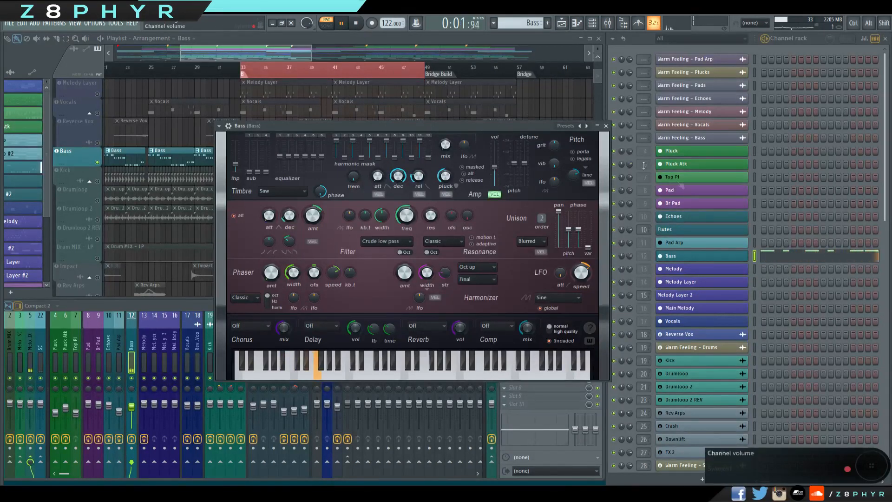
pyautogui.press('space')
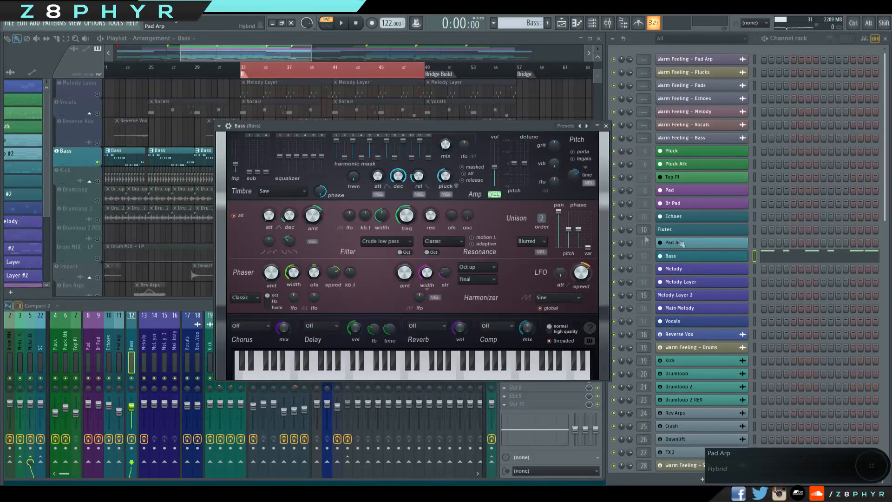
pyautogui.moveTo(447, 126); pyautogui.dragTo(445, 101)
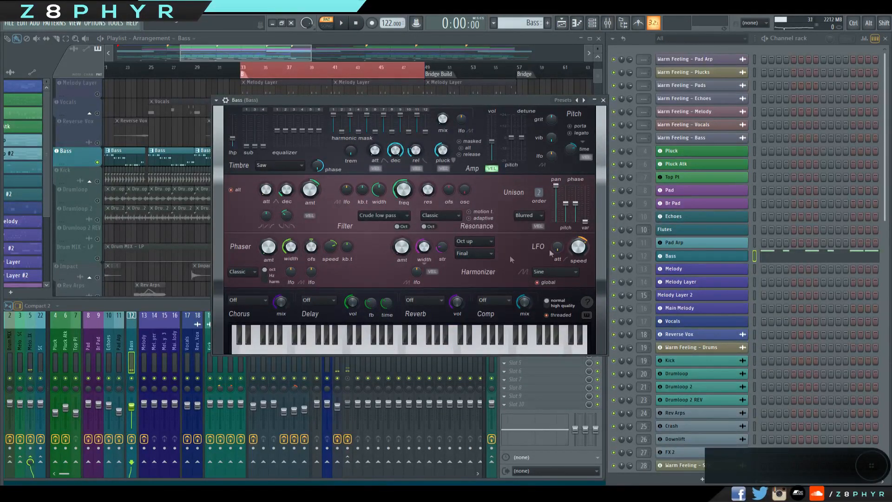
# View the pluck and pad tracks higher up in the arrangement and return to the Bass synth settings.
pyautogui.click(298, 55)
pyautogui.scroll(8, 303, 186)
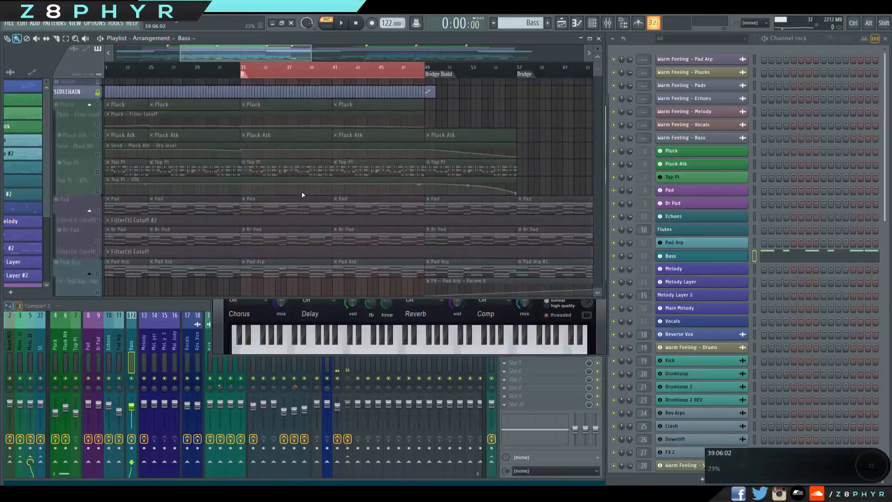
pyautogui.scroll(-8, 300, 194)
pyautogui.click(688, 255)
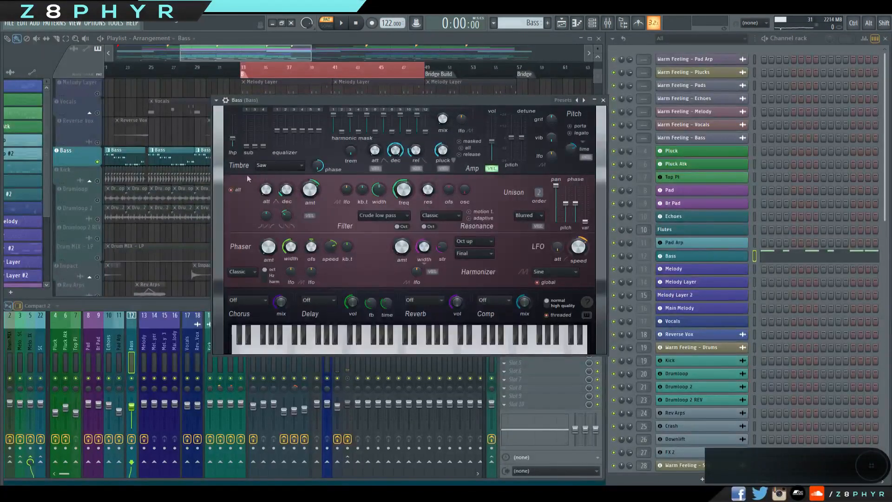
# Select the Bass mixer track and review its Fruity parametric EQ 2 curve.
pyautogui.click(243, 71)
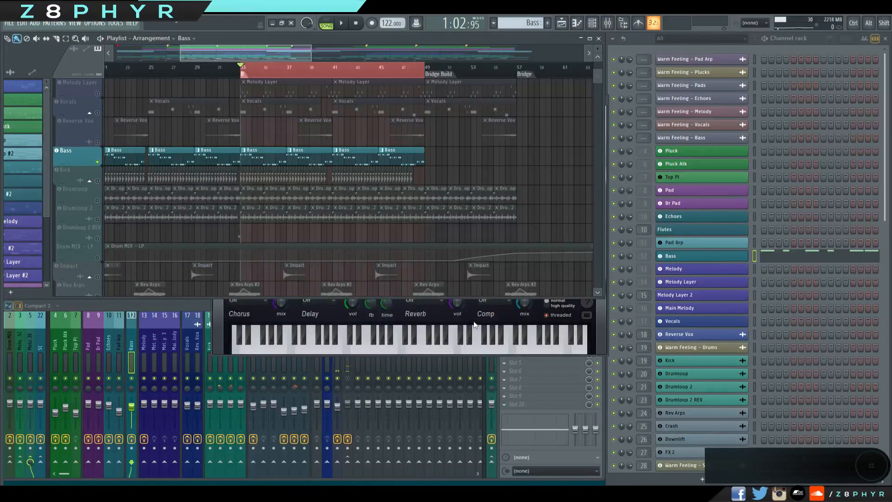
pyautogui.click(133, 340)
pyautogui.click(548, 328)
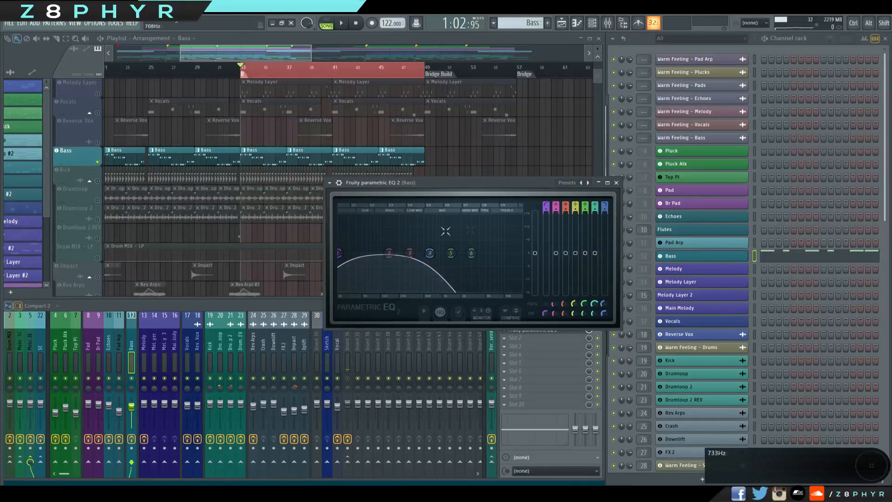
pyautogui.moveTo(519, 180); pyautogui.dragTo(501, 183)
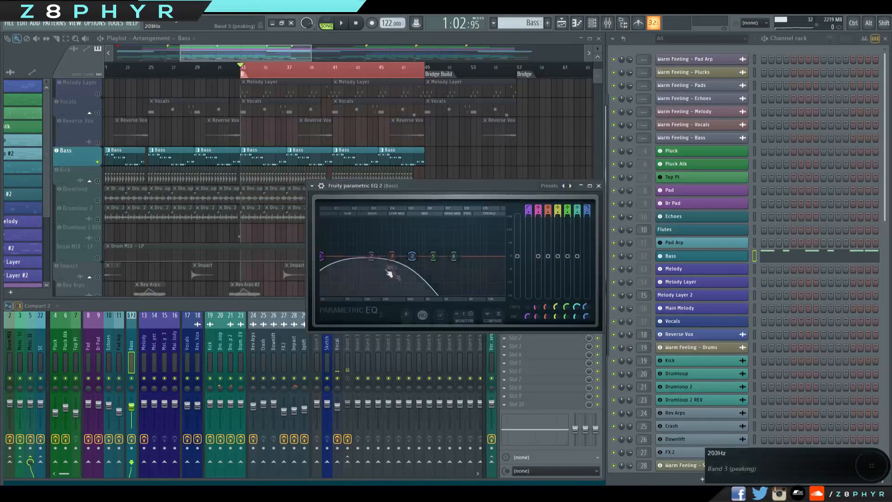
pyautogui.click(599, 185)
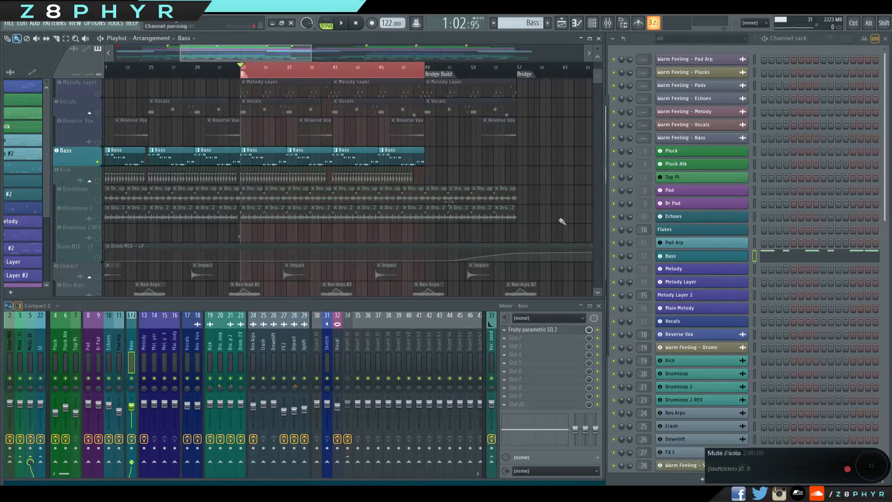
# Recheck the Bass synth settings and return to the playlist.
pyautogui.click(677, 257)
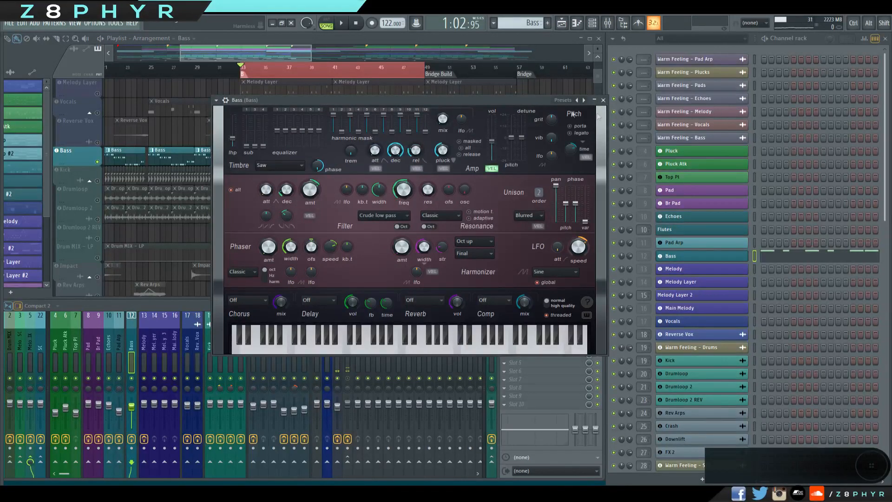
pyautogui.click(602, 101)
pyautogui.click(246, 54)
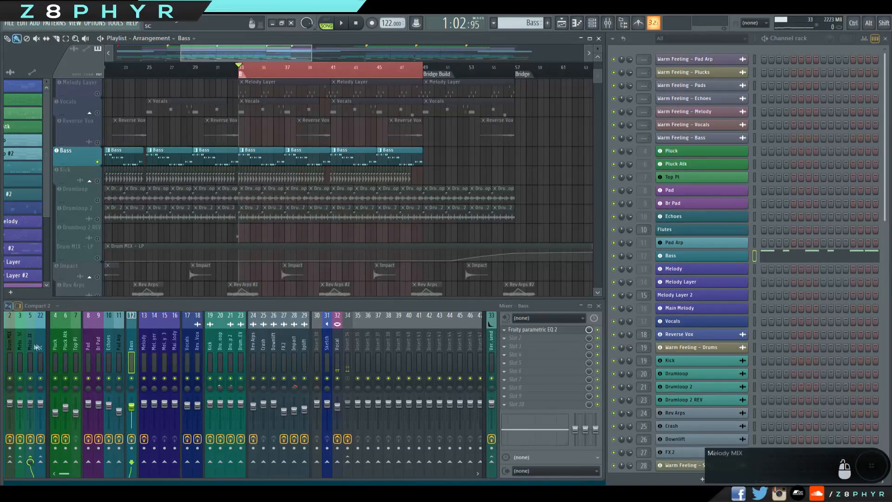
# Mute the Bass track and unmute Kick, Drumloop, Drumloop 2, Drumloop 2 REV and Drum MIX - LP.
pyautogui.click(98, 162)
pyautogui.click(98, 181)
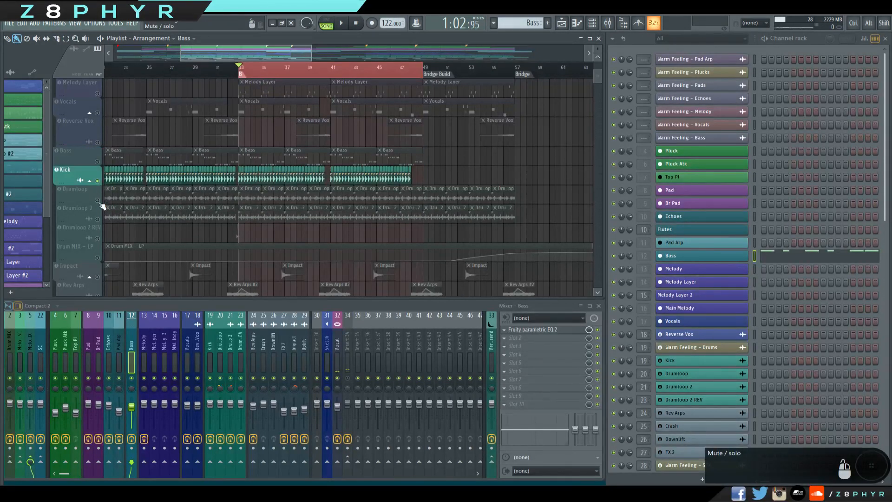
pyautogui.click(98, 200)
pyautogui.click(97, 219)
pyautogui.click(97, 238)
pyautogui.click(98, 258)
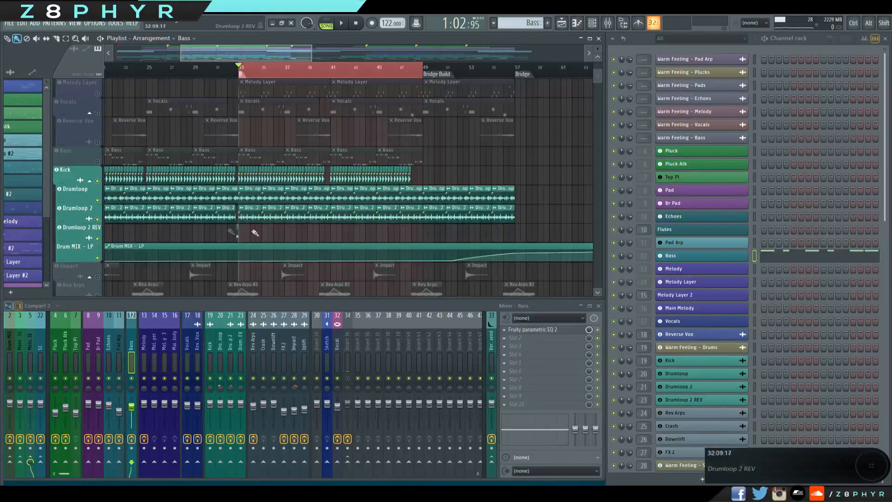
# Select the Kick mixer track and play the soloed drum layers from bar 33, and halt playback.
pyautogui.scroll(3, 319, 238)
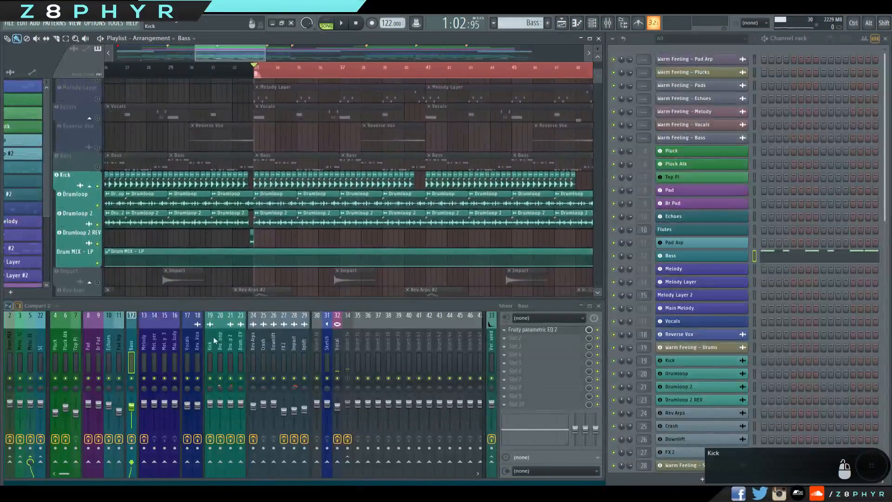
pyautogui.click(215, 341)
pyautogui.press('space')
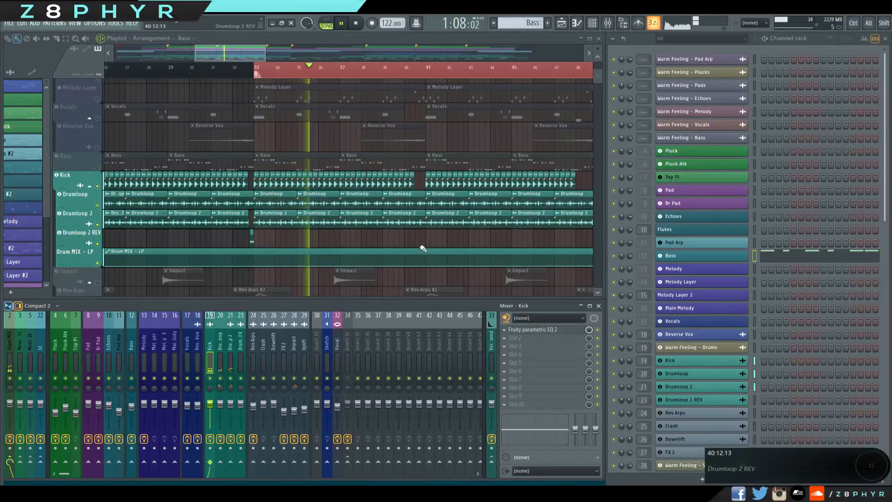
pyautogui.press('space')
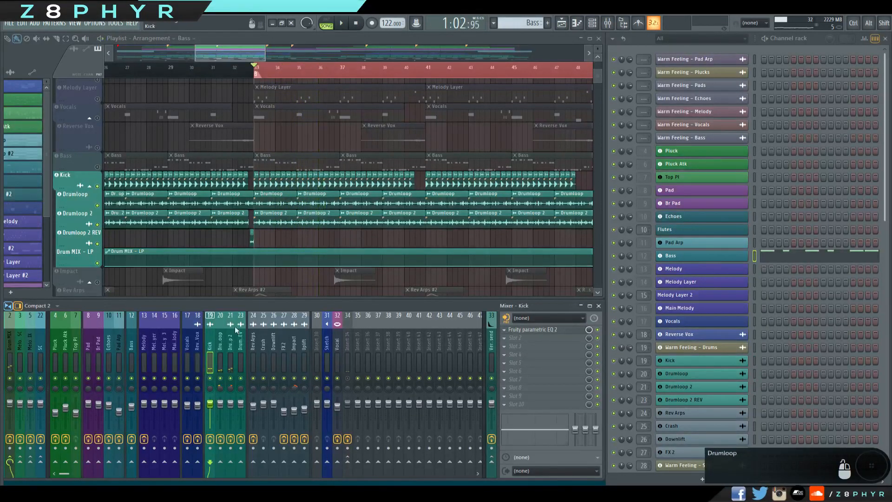
# Mute the Drumloop, Drumloop 2 and Drumloop 2 REV tracks to isolate the Kick.
pyautogui.click(97, 205)
pyautogui.click(97, 224)
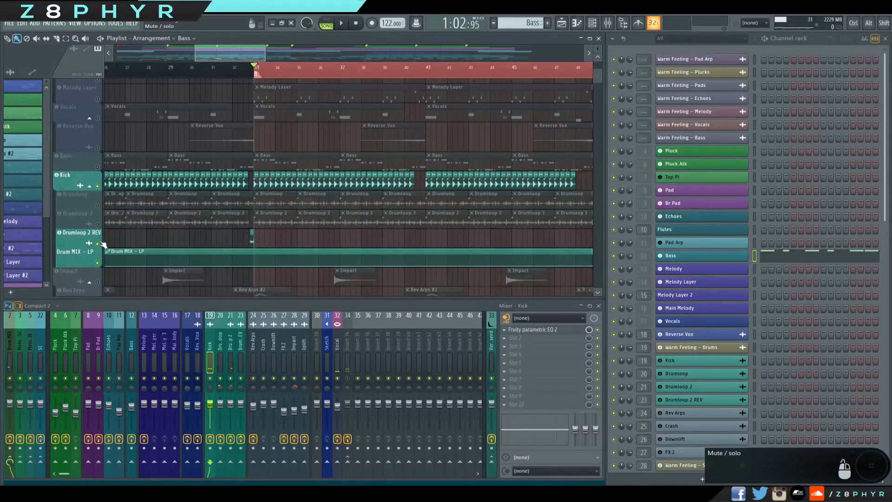
pyautogui.click(97, 243)
# Open a Kick clip near bar 33 and examine its sample settings and waveform.
pyautogui.scroll(3, 325, 237)
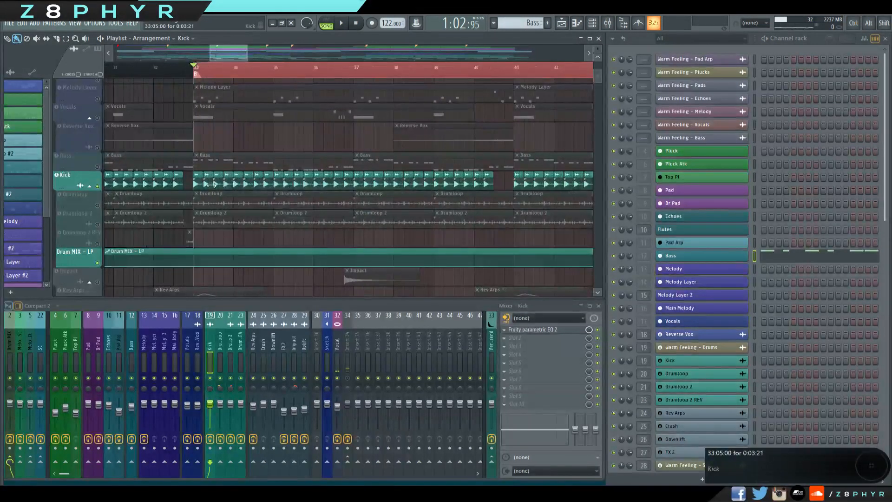
pyautogui.doubleClick(208, 185)
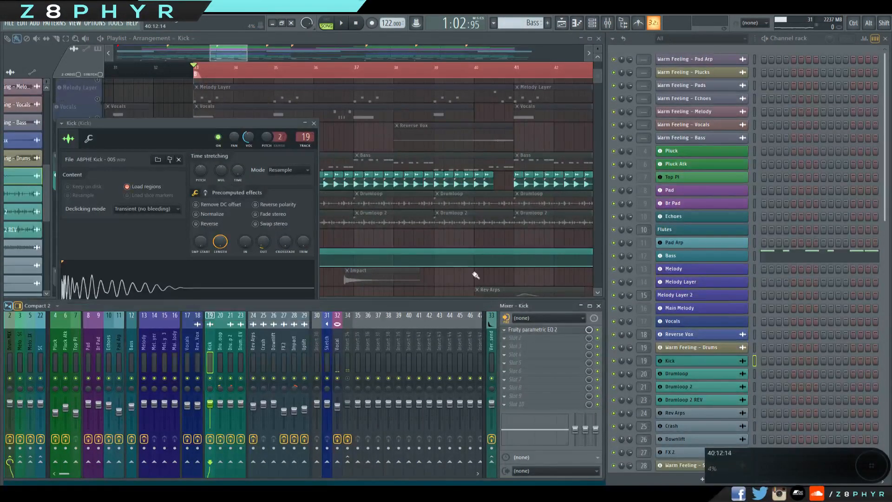
pyautogui.moveTo(218, 125); pyautogui.dragTo(326, 99)
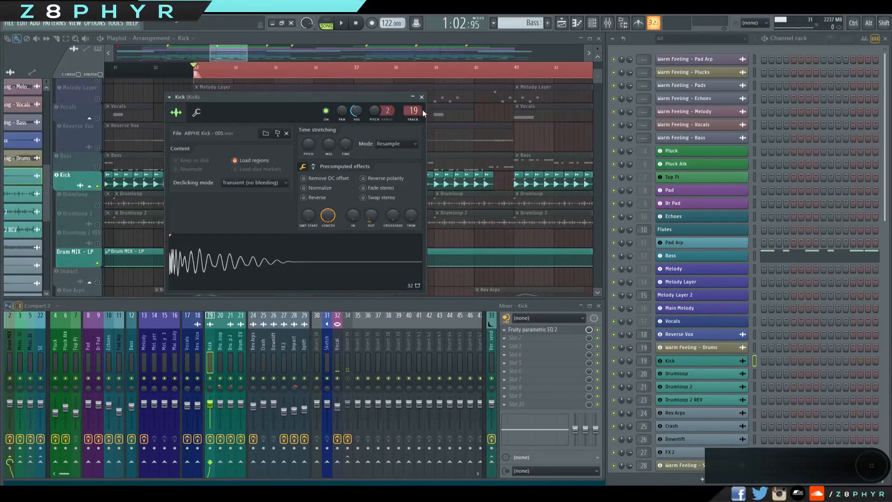
pyautogui.click(421, 97)
# Review the Kick mixer track's Fruity parametric EQ 2 curve, including the high-pass band.
pyautogui.click(512, 330)
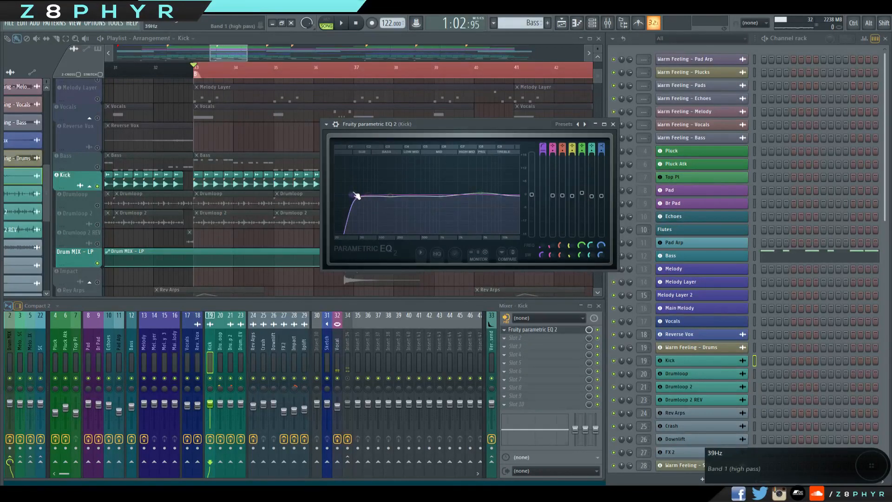
pyautogui.moveTo(374, 194); pyautogui.dragTo(508, 173)
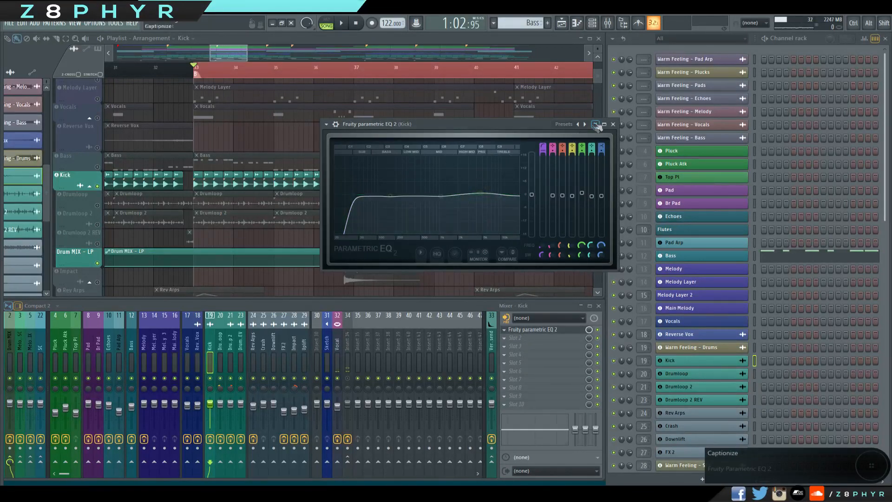
pyautogui.click(613, 124)
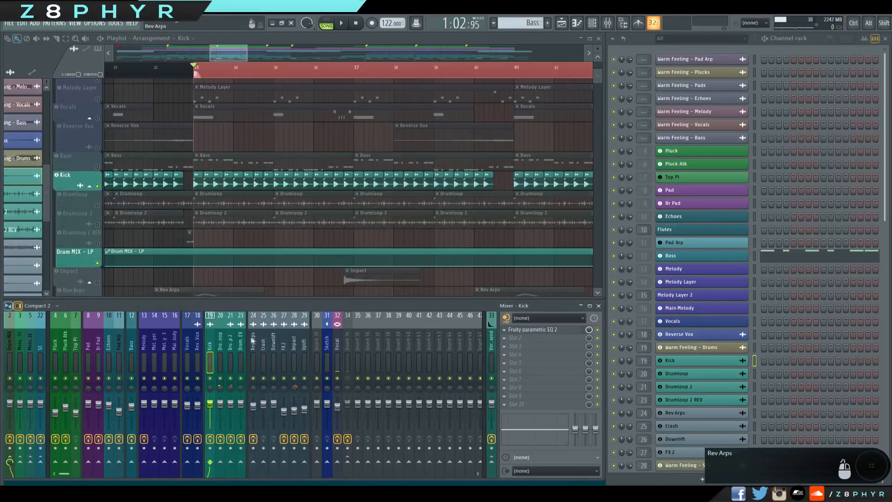
# Select the Drumloop mixer track, unmute the Drumloop playlist track and mute the Kick.
pyautogui.click(220, 350)
pyautogui.click(104, 193)
pyautogui.click(97, 186)
# Examine the Drumloop clip's sample settings and its mixer track's Fruity parametric EQ 2.
pyautogui.doubleClick(239, 204)
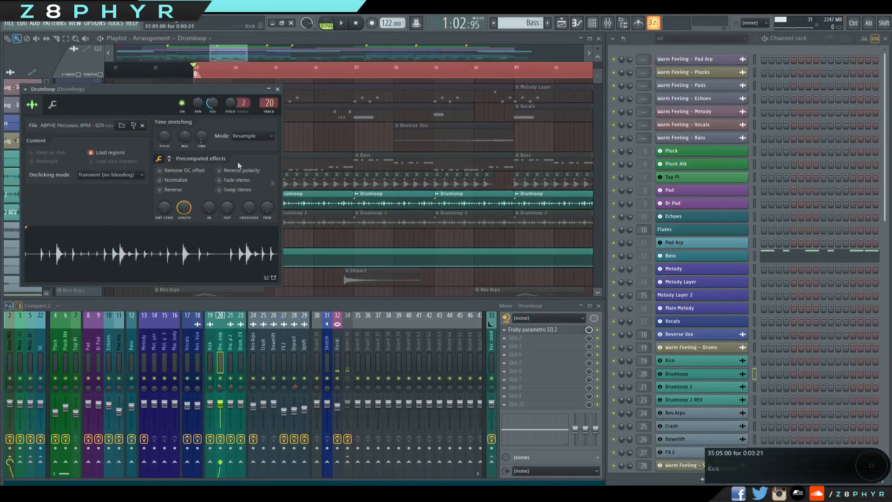
pyautogui.click(278, 89)
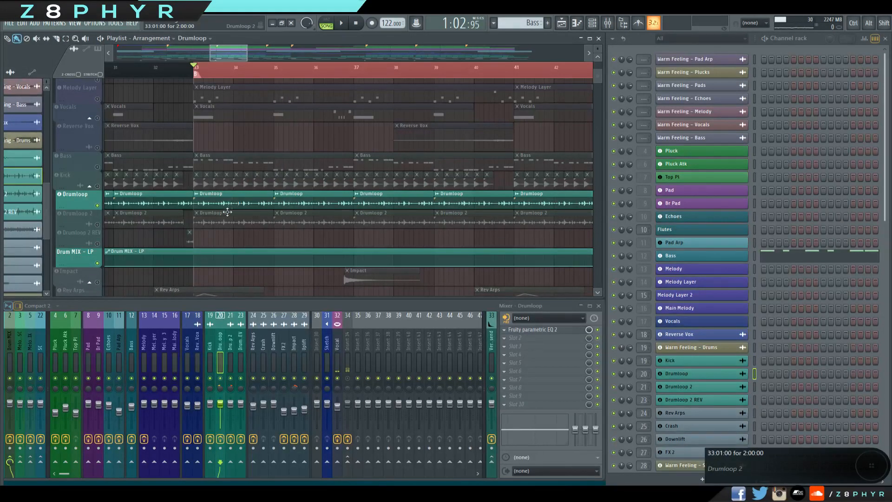
pyautogui.click(565, 330)
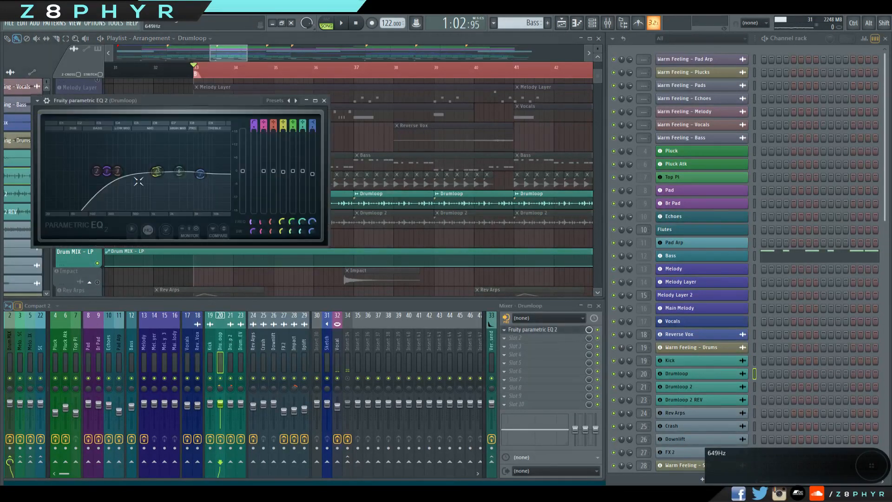
pyautogui.click(325, 101)
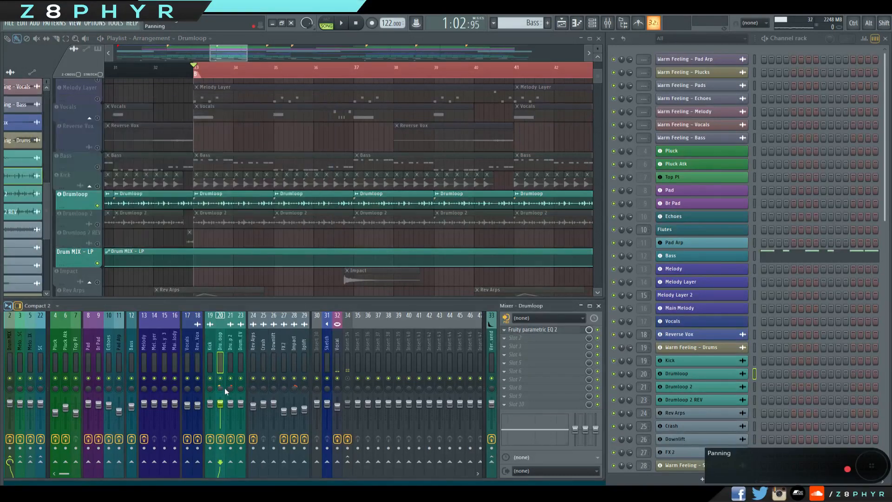
# Play from bar 33 while switching the audible loop from Drumloop to Drumloop 2, and select Drumloop 2's mixer track and clip.
pyautogui.press('space')
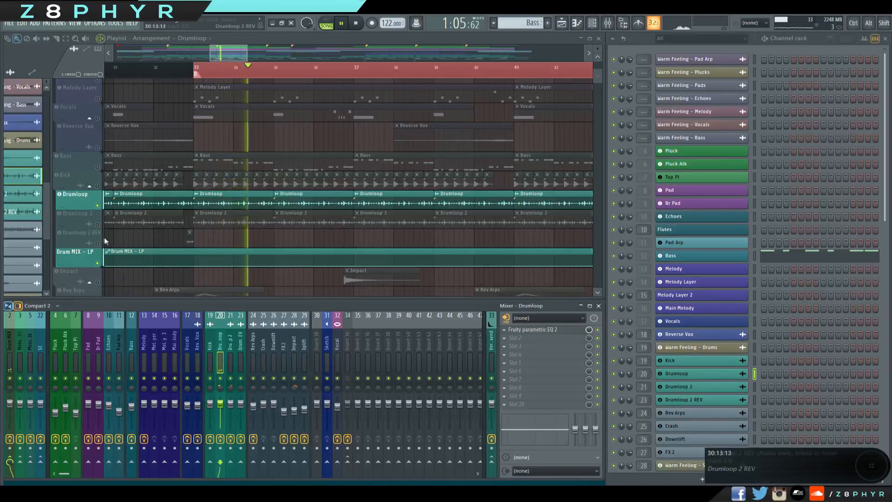
pyautogui.click(99, 225)
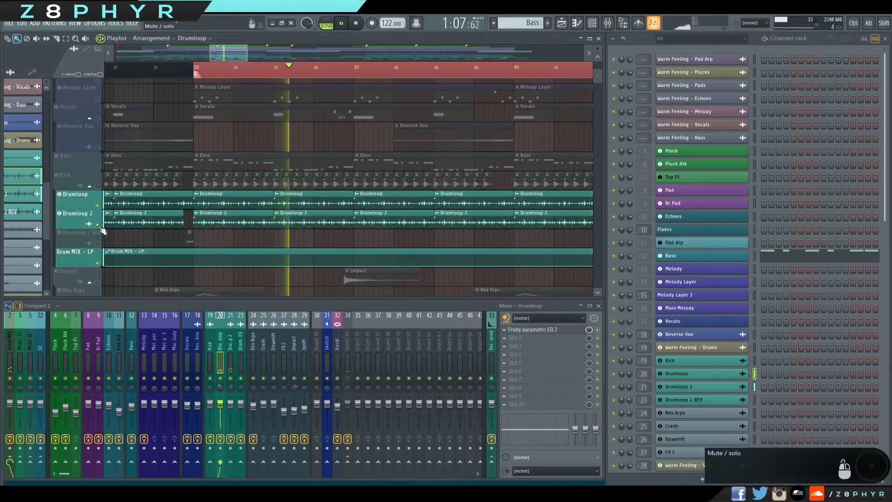
pyautogui.click(233, 349)
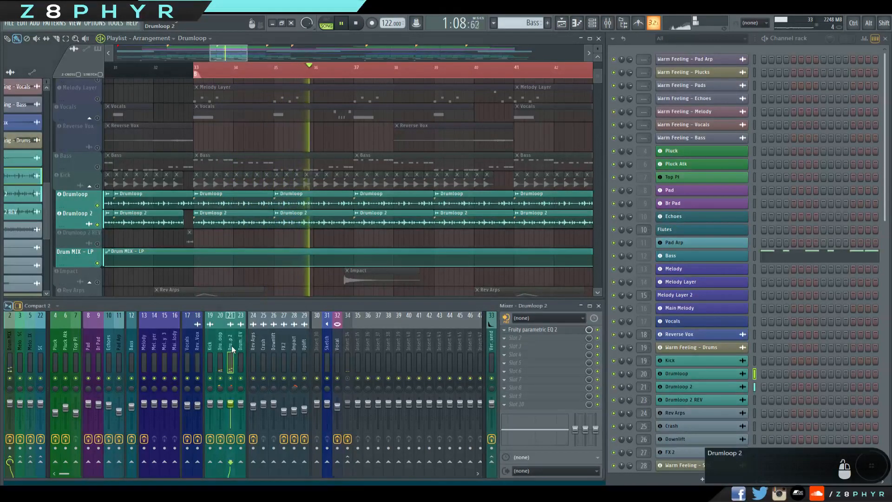
pyautogui.click(97, 205)
pyautogui.press('space')
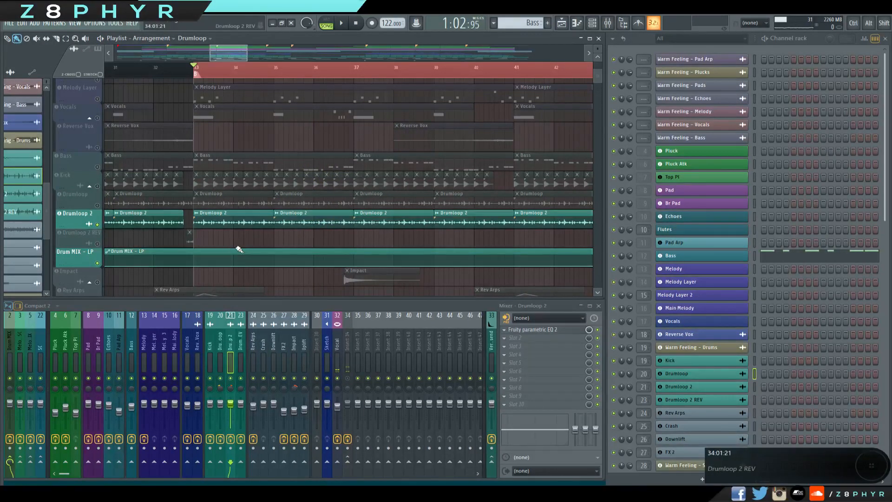
pyautogui.click(229, 214)
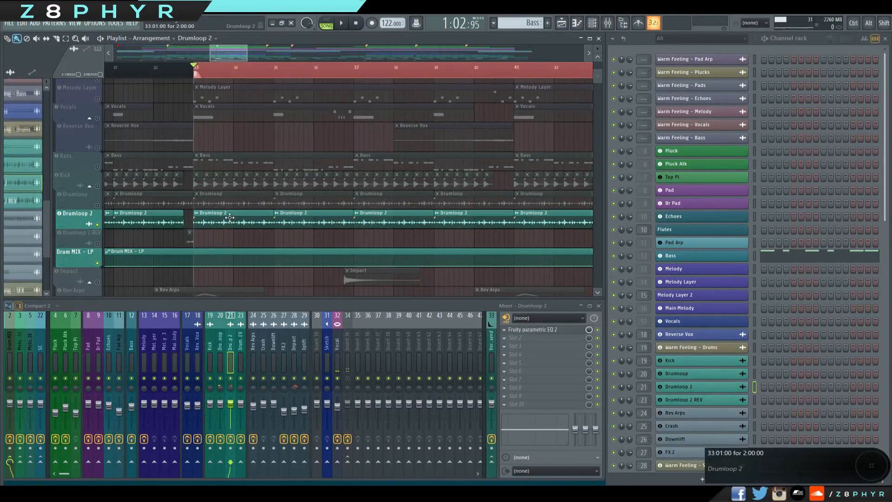
# Review the curve of Drumloop 2's Fruity parametric EQ 2.
pyautogui.click(530, 330)
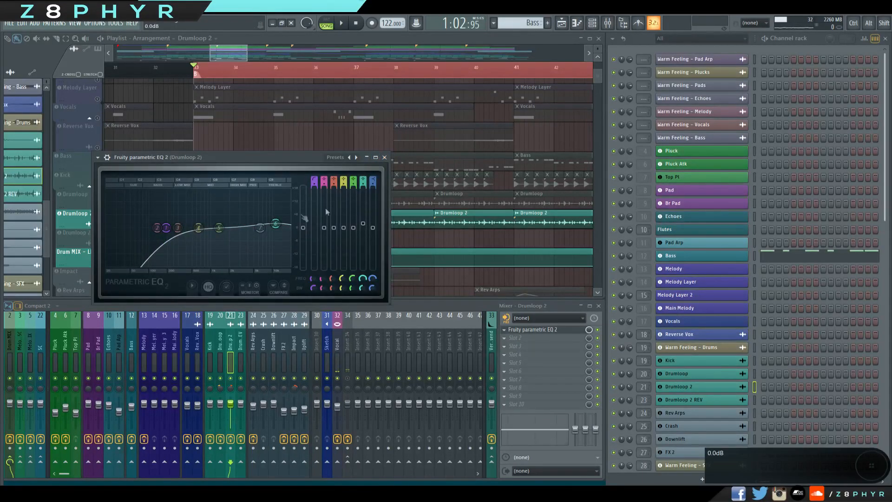
pyautogui.click(384, 158)
# Unmute the Drumloop 2 REV playlist track and enlarge it and Drumloop 2 around bar 33 to show the reversed clip.
pyautogui.scroll(5, 167, 239)
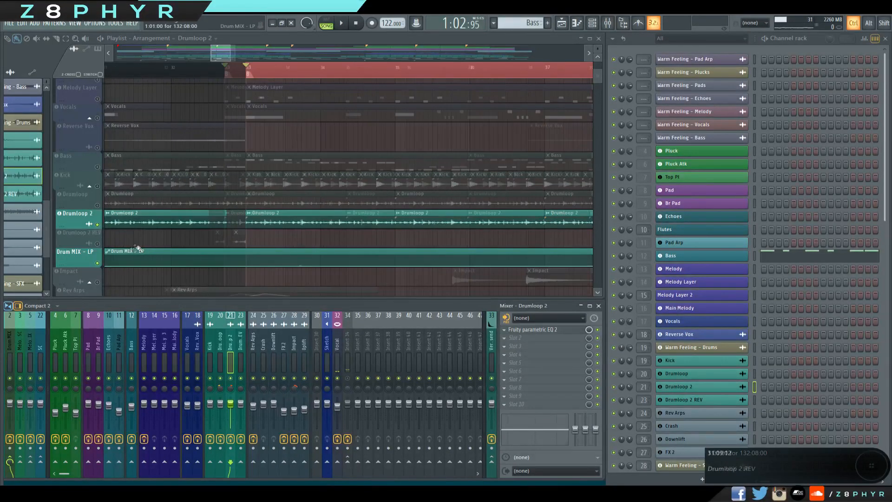
pyautogui.moveTo(244, 239); pyautogui.dragTo(278, 244)
pyautogui.moveTo(81, 253); pyautogui.dragTo(82, 301)
pyautogui.moveTo(82, 234); pyautogui.dragTo(83, 269)
pyautogui.scroll(-2, 199, 273)
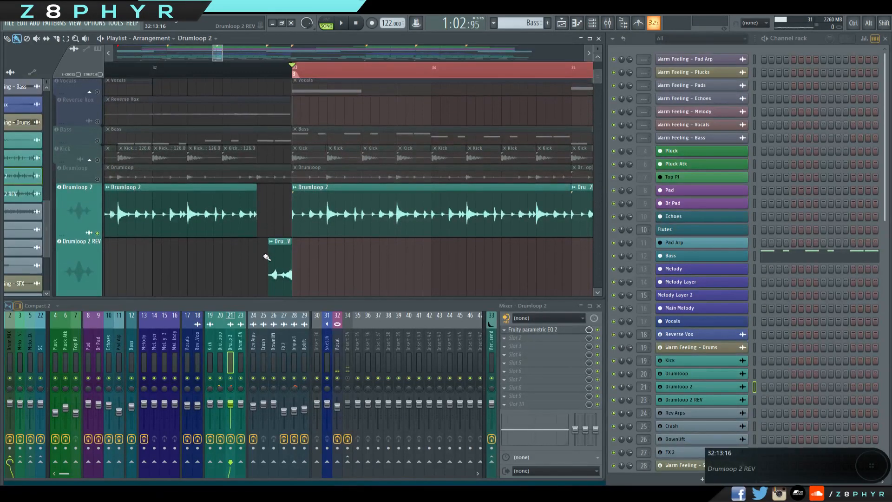
pyautogui.scroll(-2, 360, 233)
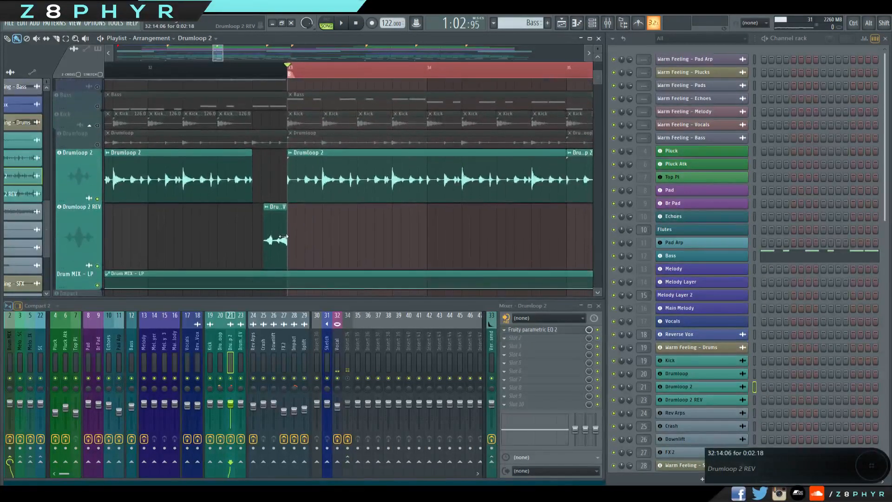
# Set the playlist time selection to start at 32:13 and play the transition into bar 33 with Drumloop 2 REV audible.
pyautogui.moveTo(276, 80); pyautogui.dragTo(255, 72)
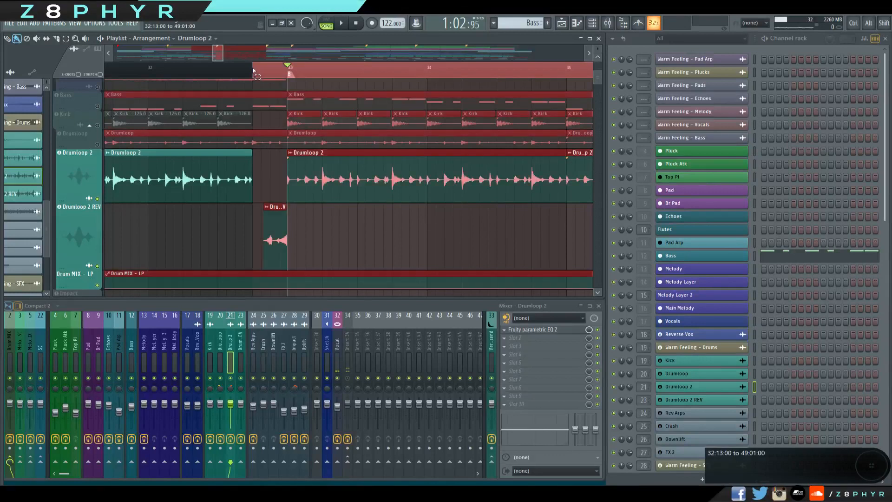
pyautogui.press('space')
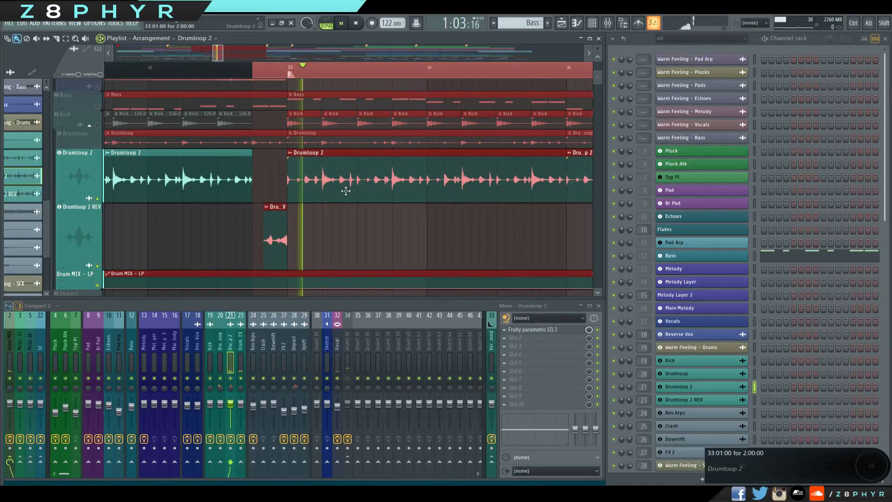
pyautogui.click(193, 70)
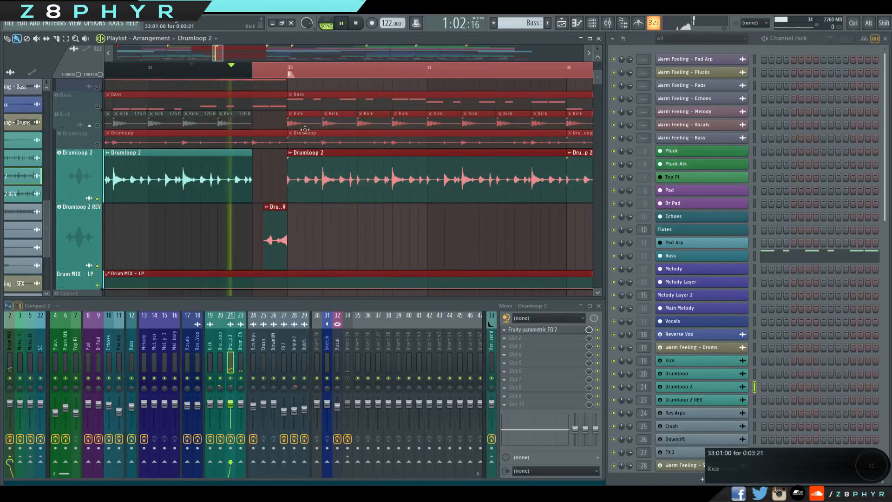
pyautogui.press('space')
pyautogui.press('space')
pyautogui.press('space')
# Play the same transition with Drumloop 2 REV muted for comparison, and unmute the track again.
pyautogui.click(98, 266)
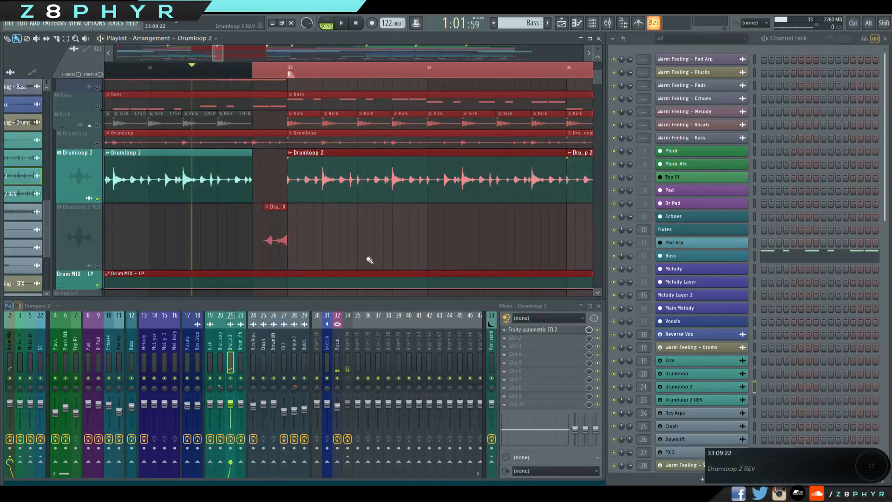
pyautogui.press('space')
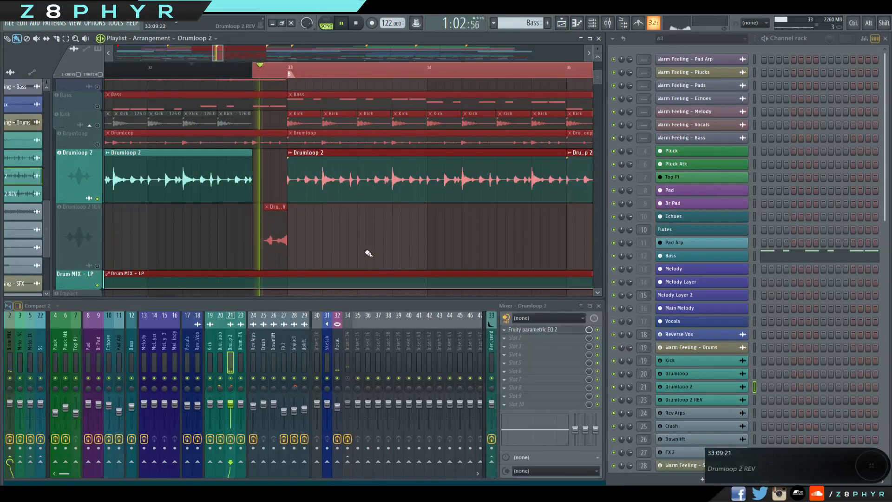
pyautogui.press('space')
pyautogui.click(98, 266)
# Clear the playlist time selection and replay the Drumloop 2 transition into bar 33.
pyautogui.scroll(-4, 441, 231)
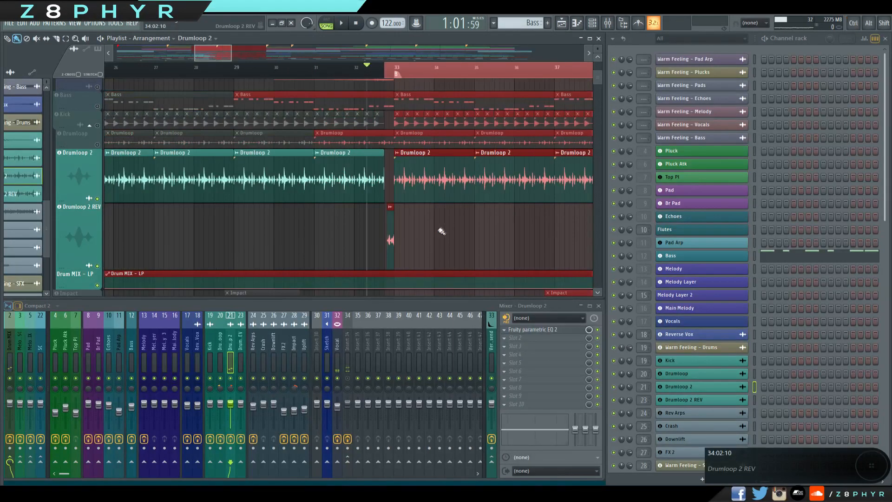
pyautogui.scroll(-3, 445, 220)
pyautogui.moveTo(446, 218); pyautogui.dragTo(331, 223)
pyautogui.keyDown('ctrl'); pyautogui.click(326, 73); pyautogui.keyUp('ctrl')
pyautogui.scroll(-3, 330, 223)
pyautogui.scroll(2, 337, 216)
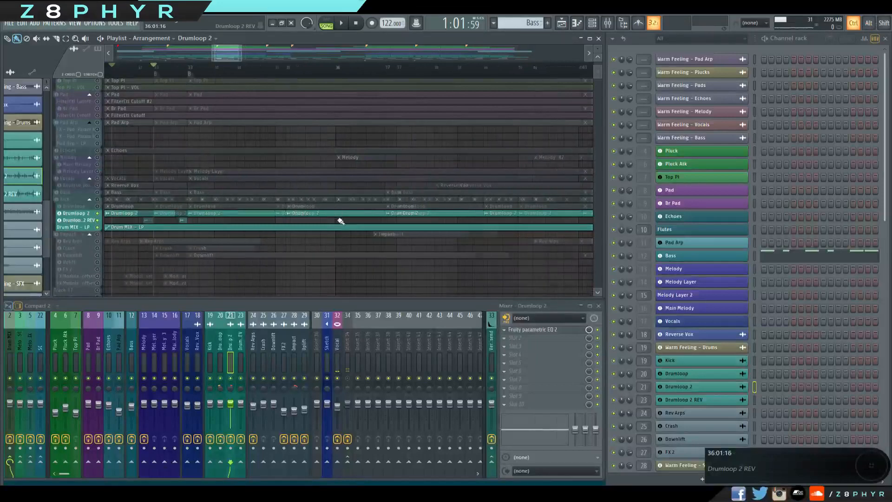
pyautogui.scroll(3, 343, 223)
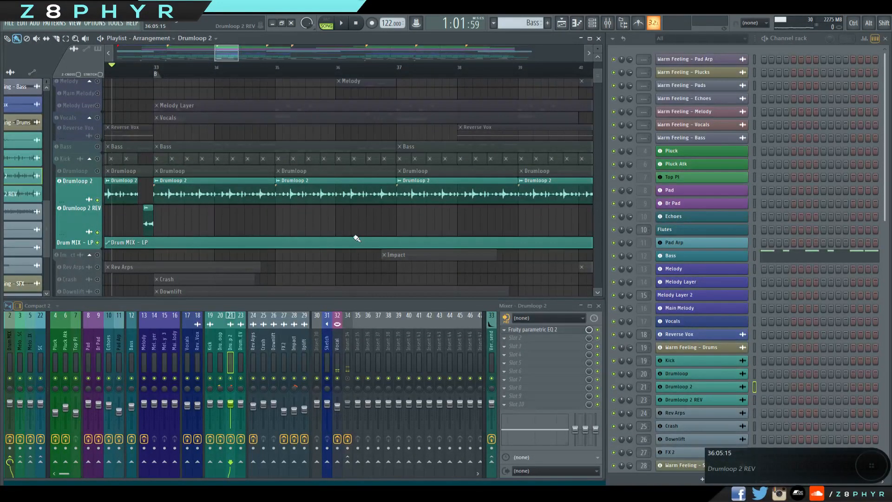
pyautogui.press('space')
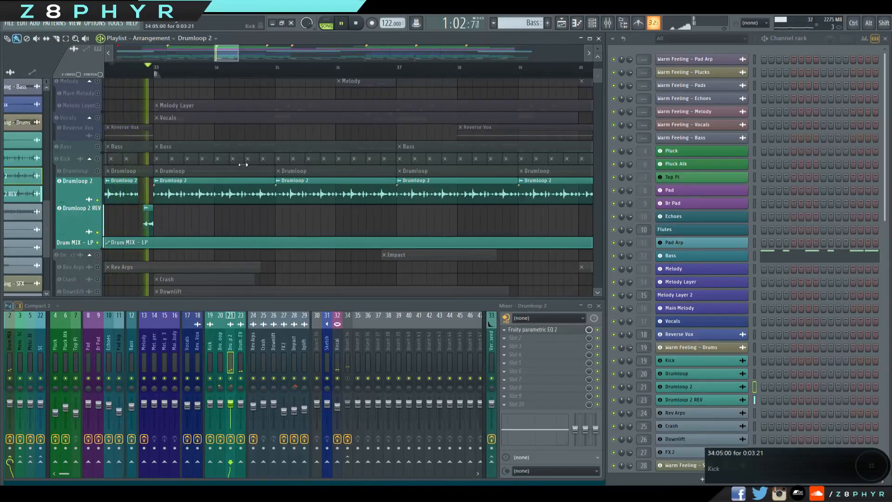
pyautogui.press('space')
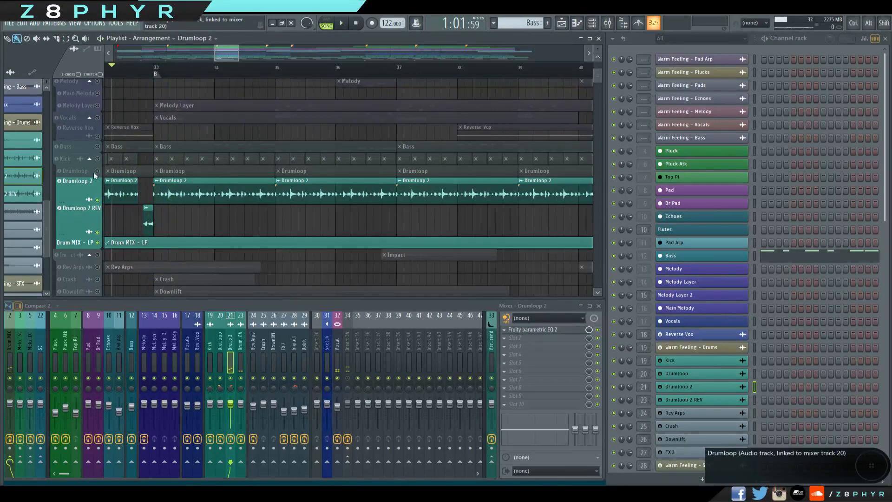
# Unmute the Drumloop and Kick playlist tracks and select the Drum MIX mixer track.
pyautogui.click(97, 170)
pyautogui.click(97, 159)
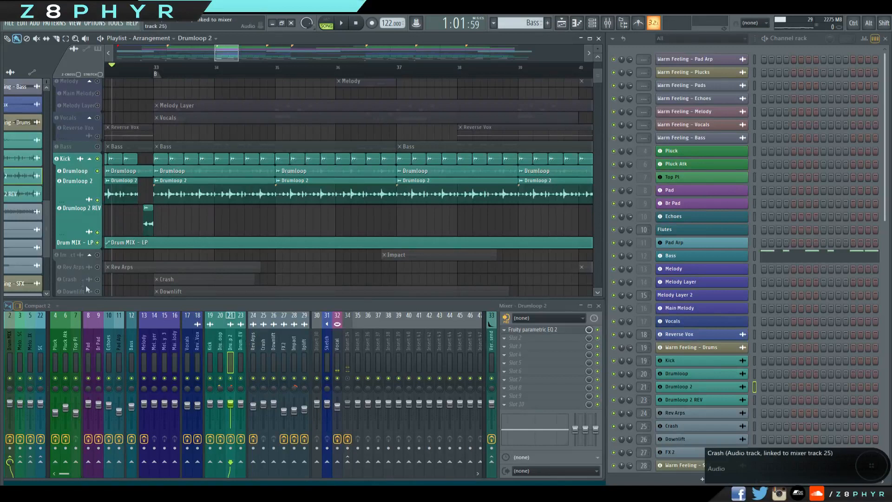
pyautogui.click(208, 341)
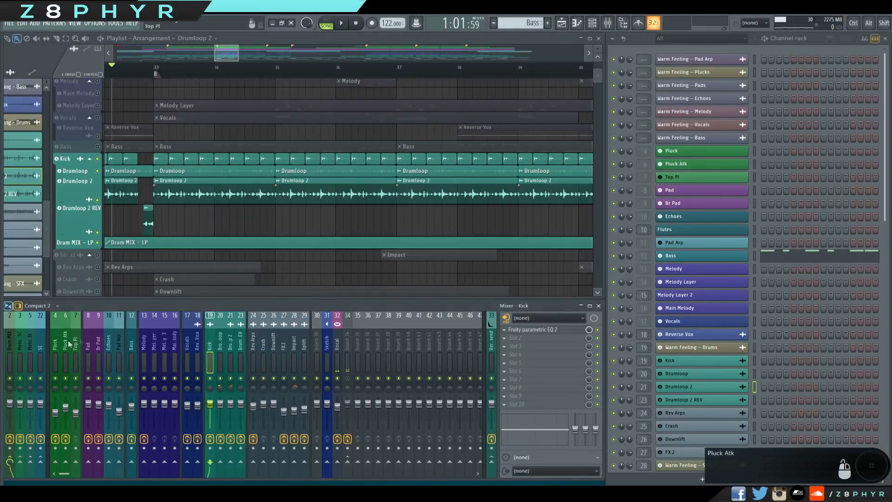
pyautogui.click(16, 346)
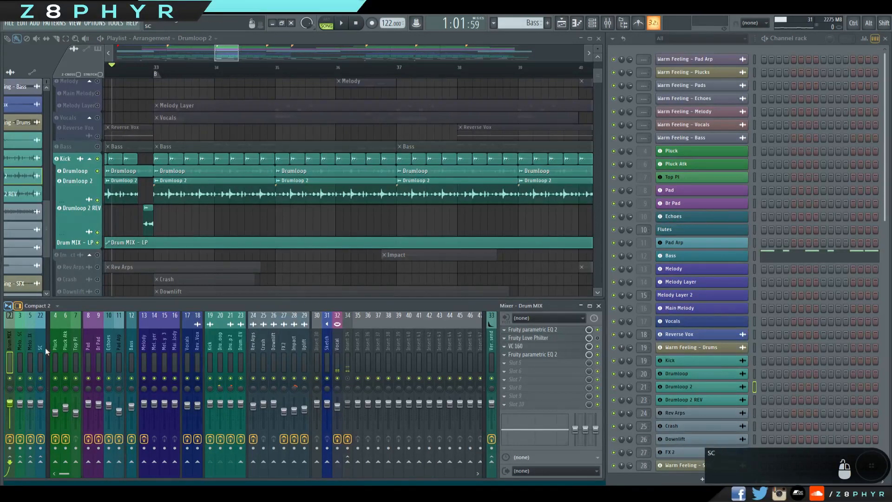
# Review the Drum MIX track's first Fruity parametric EQ 2 and its VC 160 compressor settings, playing the combined drums.
pyautogui.click(542, 331)
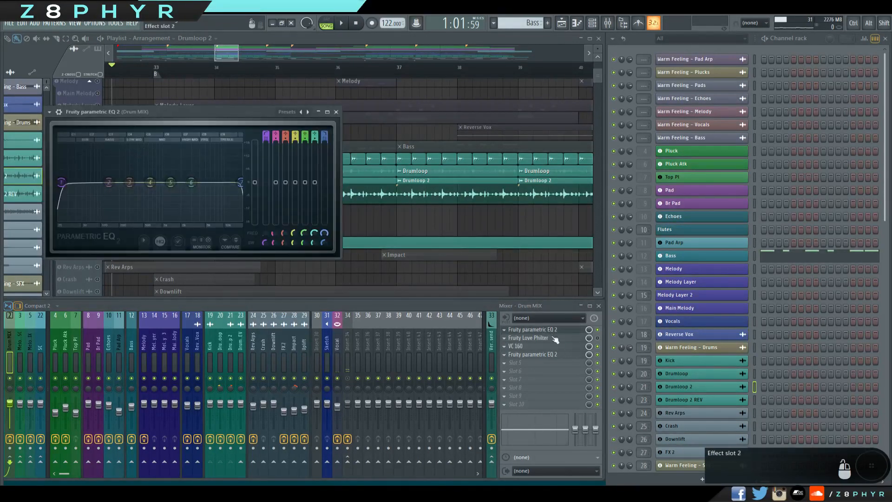
pyautogui.click(536, 331)
pyautogui.click(525, 354)
pyautogui.click(524, 348)
pyautogui.press('space')
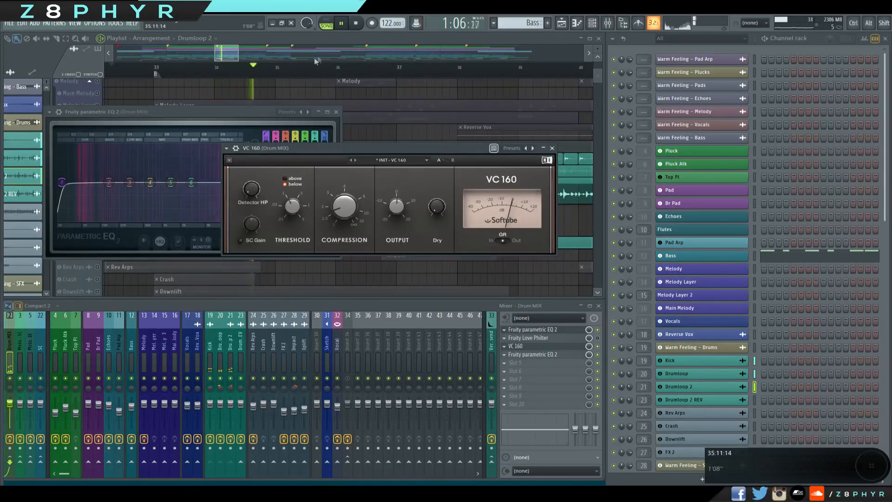
pyautogui.press('space')
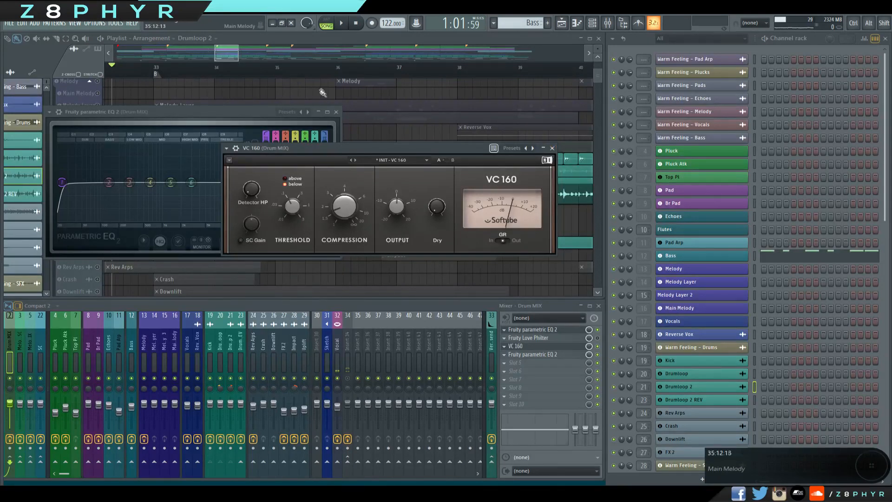
pyautogui.click(336, 113)
pyautogui.moveTo(383, 147); pyautogui.dragTo(373, 125)
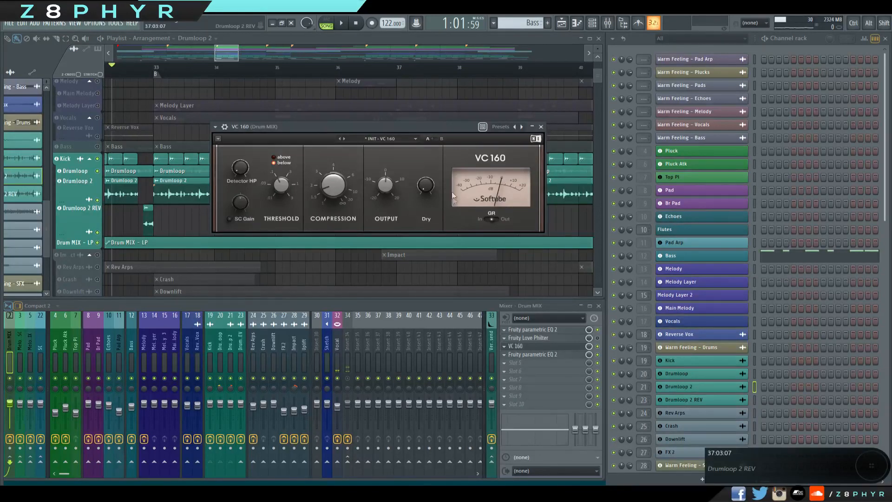
pyautogui.moveTo(419, 126); pyautogui.dragTo(478, 189)
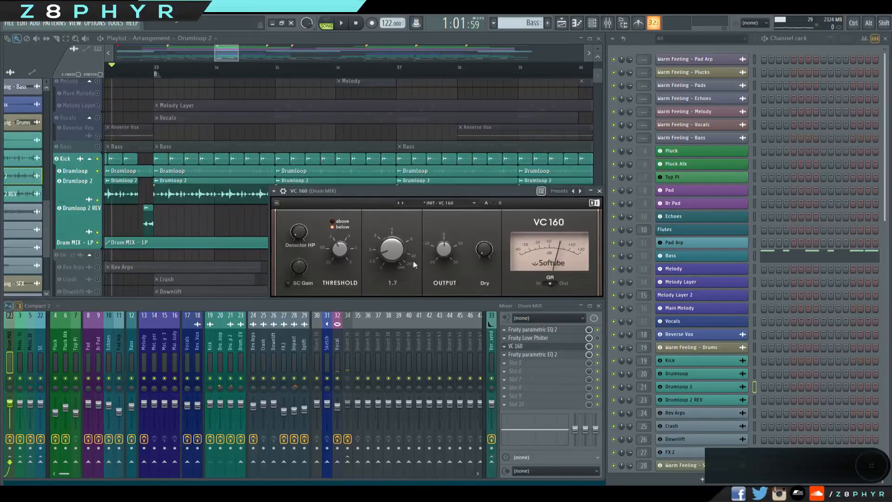
# Reduce the heights of the Drumloop 2 and Drumloop 2 REV playlist tracks.
pyautogui.moveTo(76, 204); pyautogui.dragTo(92, 194)
pyautogui.moveTo(83, 227); pyautogui.dragTo(80, 205)
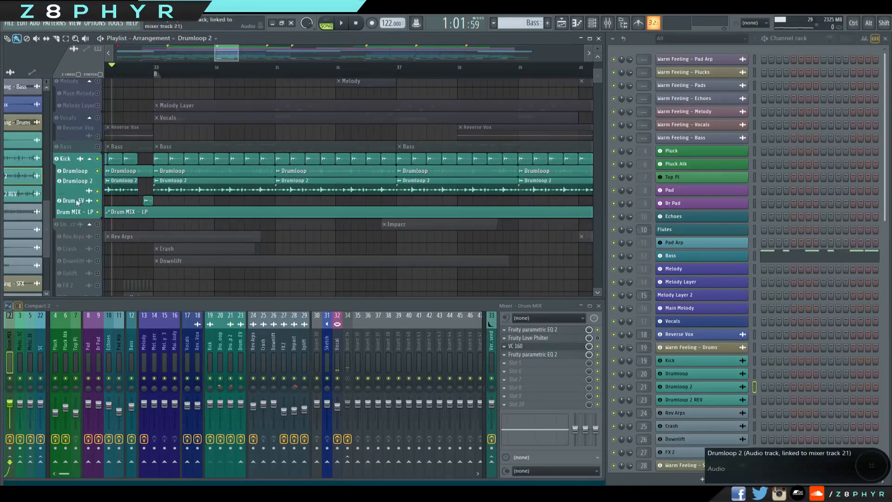
# Review the Drum MIX track's second Fruity parametric EQ 2, including the peaking boost of band 4.
pyautogui.click(539, 354)
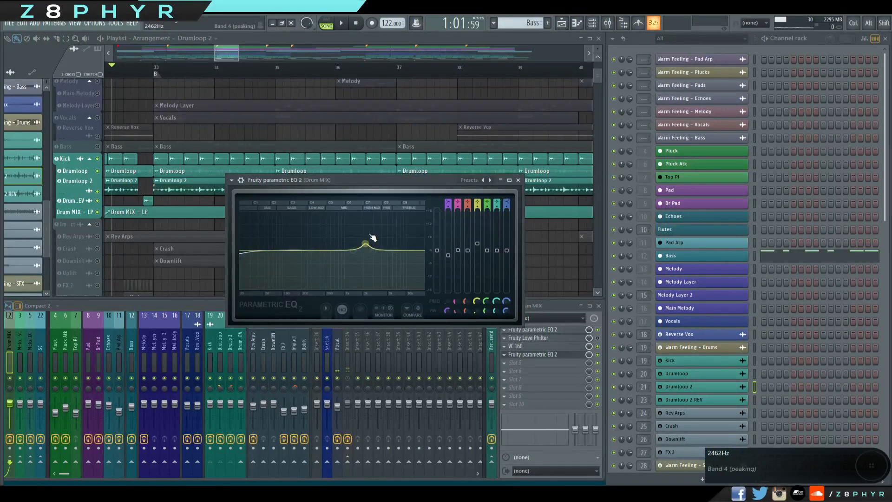
pyautogui.click(518, 181)
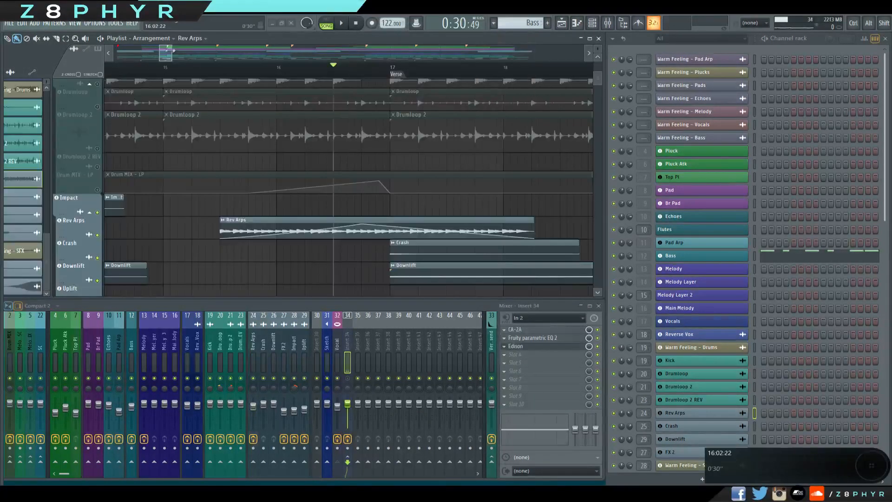
# Locate the Impact clips around the verse and examine the Impact clip's sample settings.
pyautogui.moveTo(170, 51); pyautogui.dragTo(301, 52)
pyautogui.keyDown('ctrl'); pyautogui.scroll(2, 166, 212); pyautogui.keyUp('ctrl')
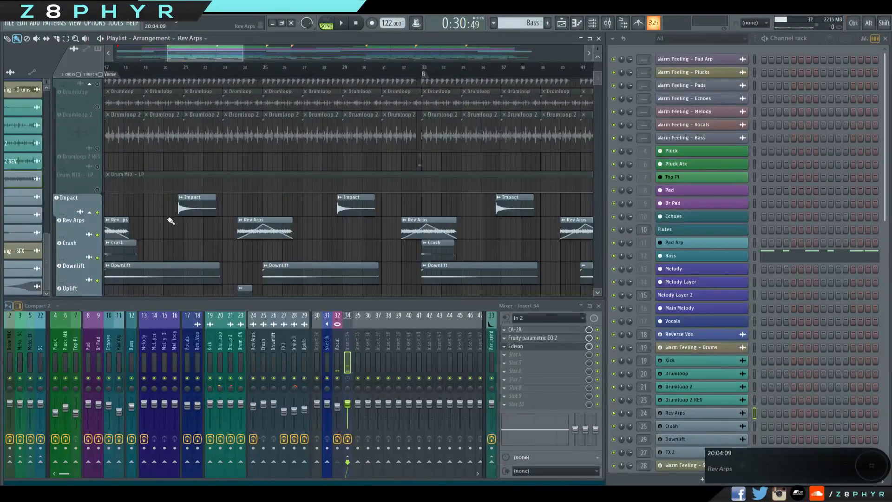
pyautogui.moveTo(182, 214); pyautogui.dragTo(313, 189)
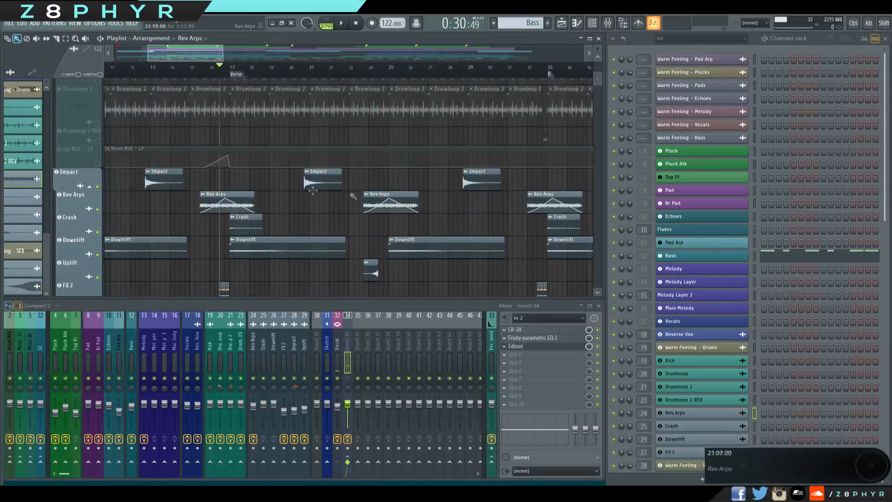
pyautogui.doubleClick(316, 179)
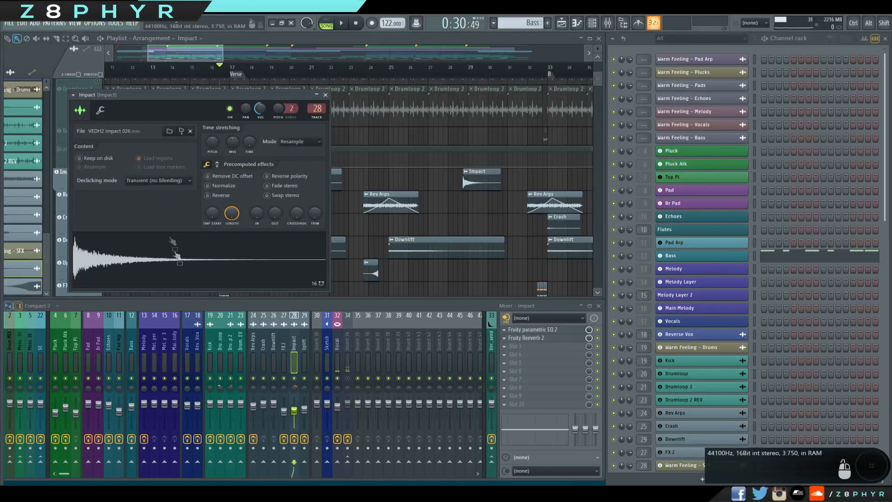
pyautogui.click(325, 95)
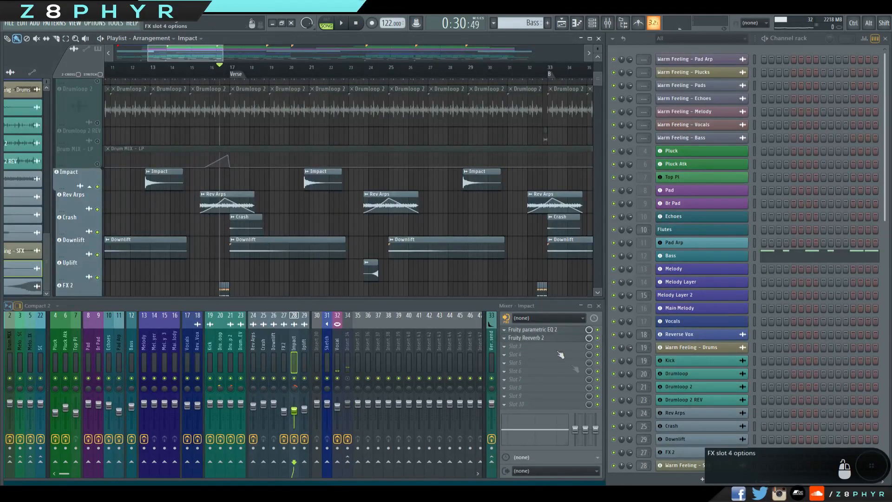
# Review the Fruity parametric EQ 2 and Fruity Reeverb 2 on the Impact mixer track.
pyautogui.click(552, 331)
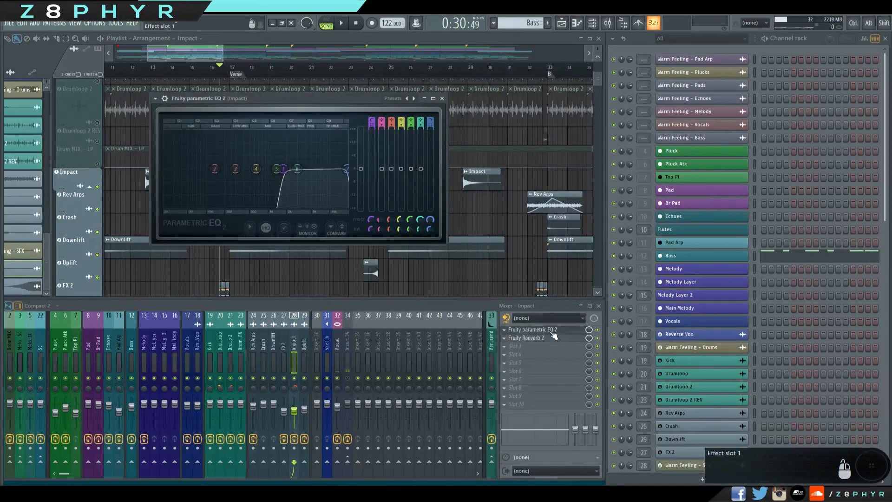
pyautogui.click(553, 336)
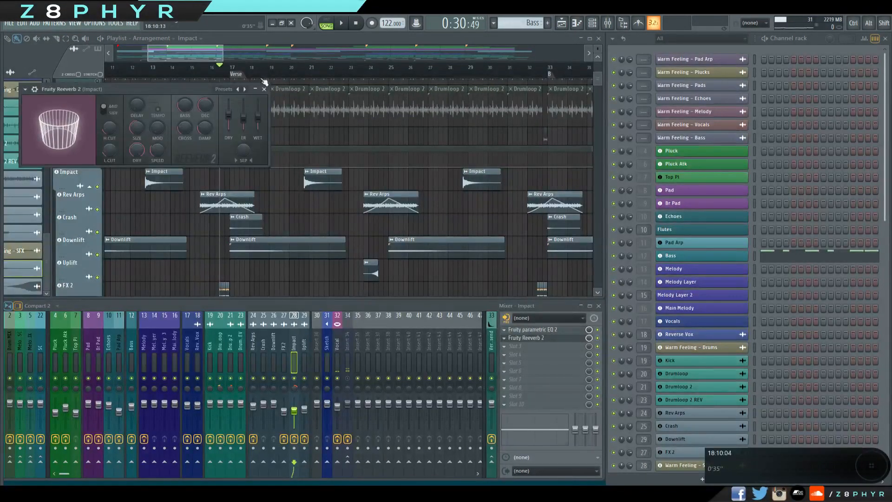
pyautogui.click(263, 88)
# Unmute the Drum MIX - LP, Drumloop 2 REV, Drumloop 2, Drumloop and Kick playlist tracks.
pyautogui.scroll(3, 180, 143)
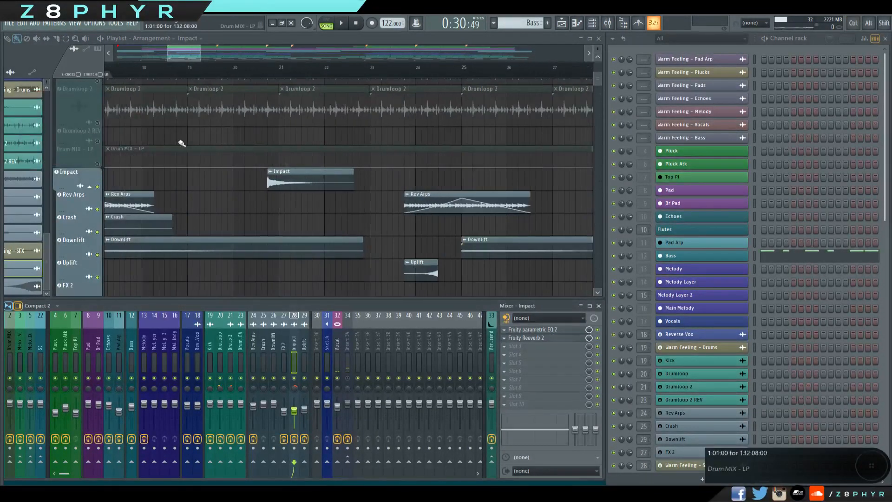
pyautogui.click(97, 164)
pyautogui.click(97, 141)
pyautogui.scroll(3, 282, 194)
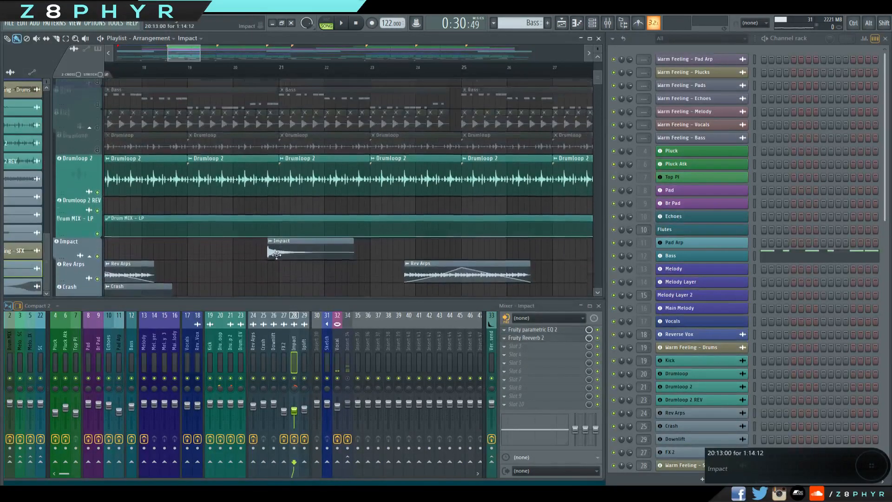
pyautogui.click(98, 157)
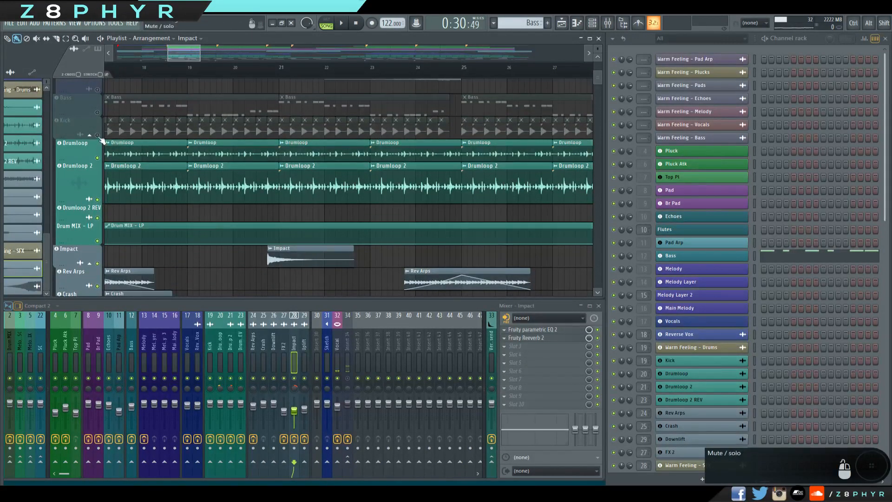
pyautogui.click(98, 135)
# Play the arrangement from the Verse marker at bar 17 to hear the Impact with the drums.
pyautogui.moveTo(309, 212); pyautogui.dragTo(377, 218)
pyautogui.scroll(-2, 376, 218)
pyautogui.click(238, 72)
pyautogui.press('space')
pyautogui.scroll(-4, 351, 204)
pyautogui.scroll(3, 399, 168)
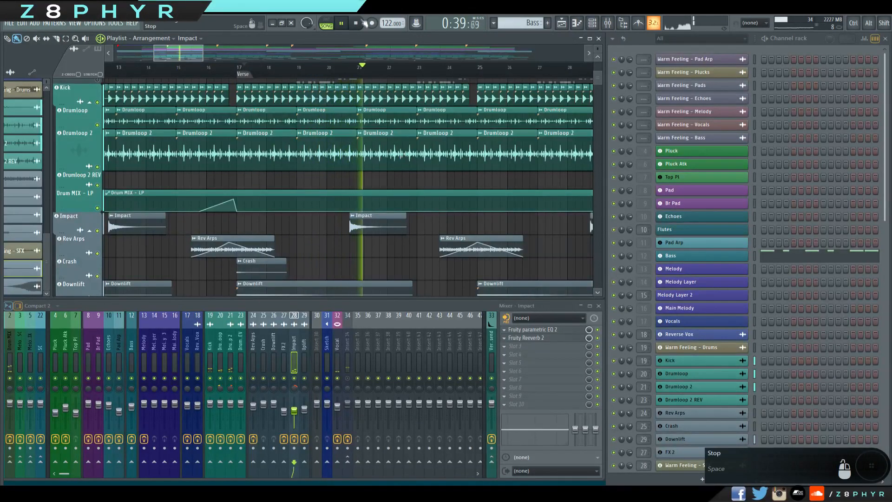
# Stop playback and select the Verse section, from bar 17 up to the B marker, on the playlist timeline.
pyautogui.press('space')
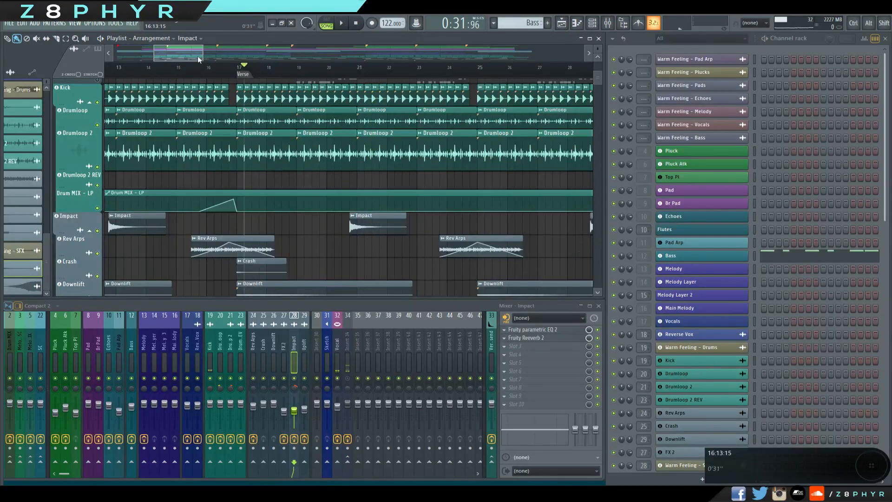
pyautogui.moveTo(202, 54); pyautogui.dragTo(305, 55)
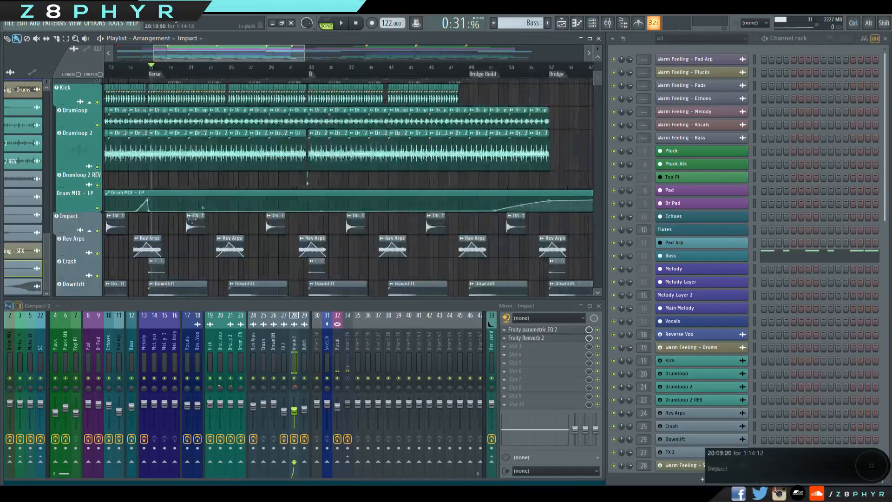
pyautogui.moveTo(193, 219); pyautogui.dragTo(263, 188)
pyautogui.scroll(4, 270, 222)
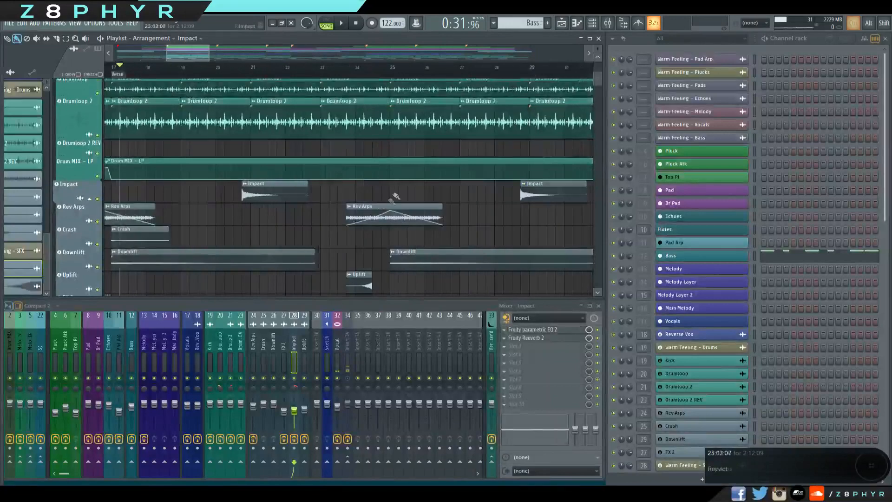
pyautogui.scroll(-3, 395, 196)
pyautogui.keyDown('ctrl'); pyautogui.doubleClick(209, 72); pyautogui.keyUp('ctrl')
pyautogui.keyDown('ctrl'); pyautogui.click(462, 217); pyautogui.keyUp('ctrl')
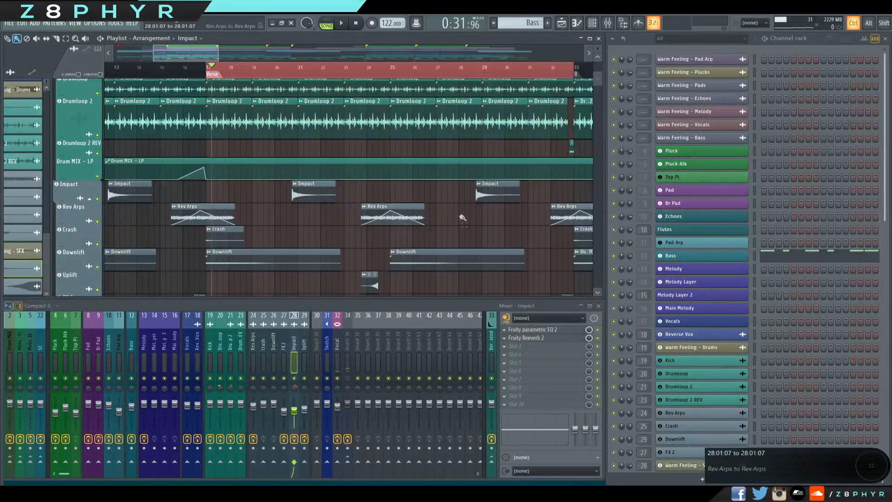
# Mute the Impact playlist track.
pyautogui.scroll(-3, 511, 195)
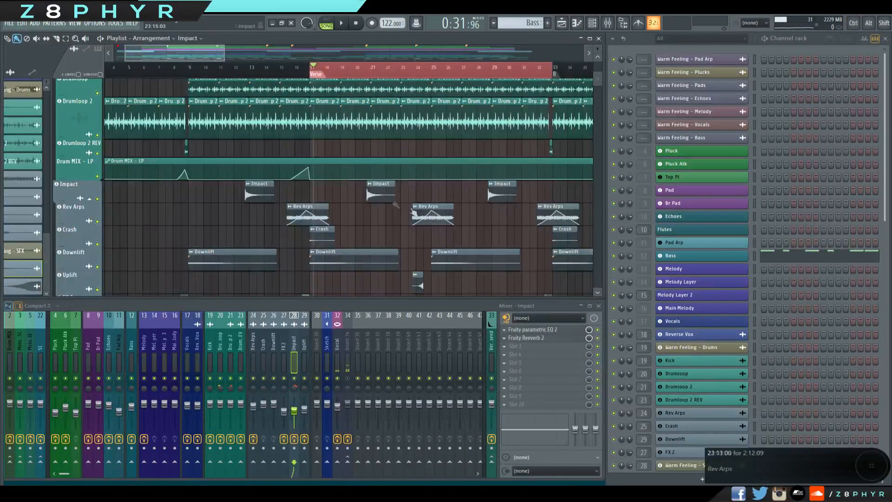
pyautogui.moveTo(495, 237); pyautogui.dragTo(443, 248)
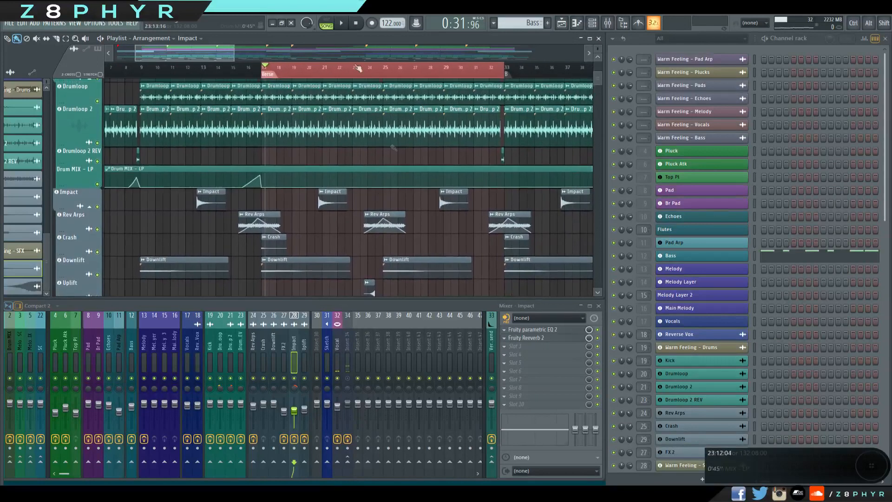
pyautogui.scroll(-5, 80, 142)
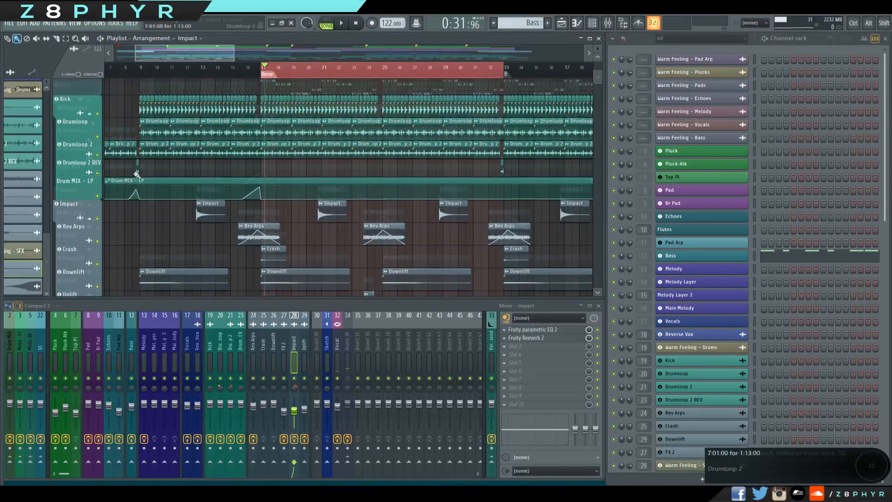
pyautogui.click(97, 107)
pyautogui.scroll(3, 241, 123)
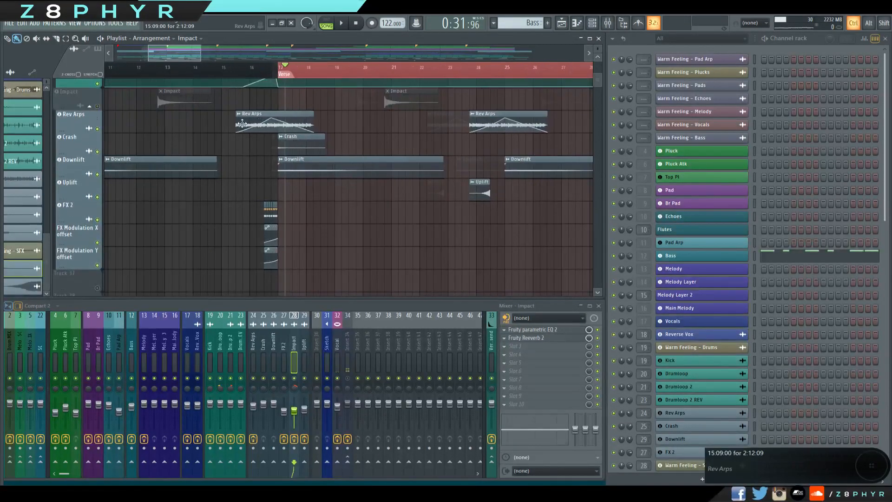
# Open the Rev Arps clip's sample settings with its target mixer track, and preview the sample.
pyautogui.doubleClick(252, 116)
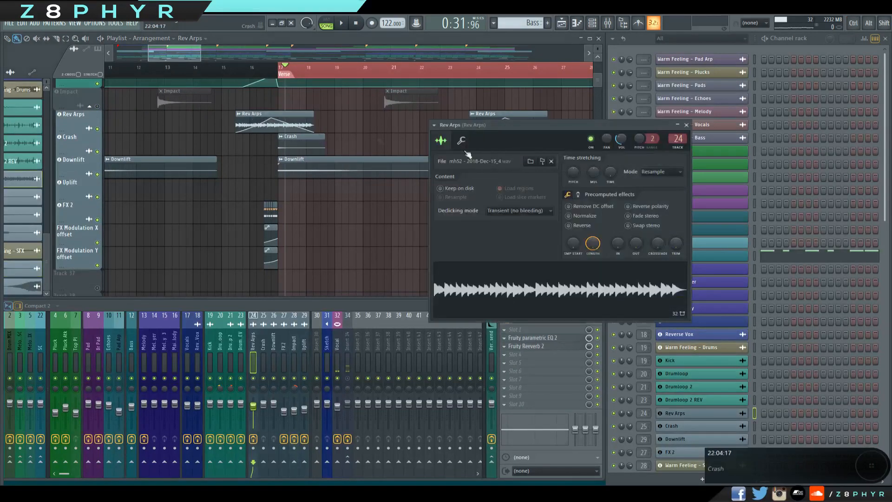
pyautogui.doubleClick(677, 138)
pyautogui.scroll(7, 303, 187)
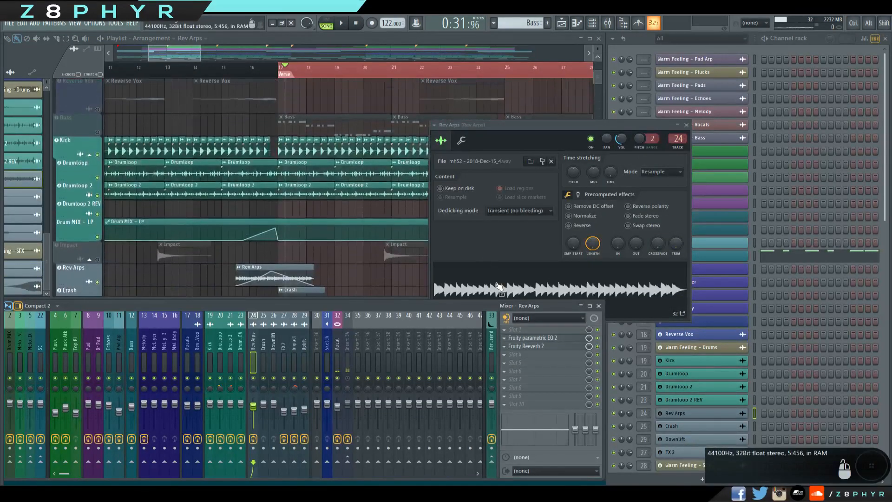
pyautogui.click(500, 287)
# Examine the Pad, Br Pad and Pad Arp playlist tracks, and return to the Rev Arps clip at the verse.
pyautogui.scroll(-8, 304, 143)
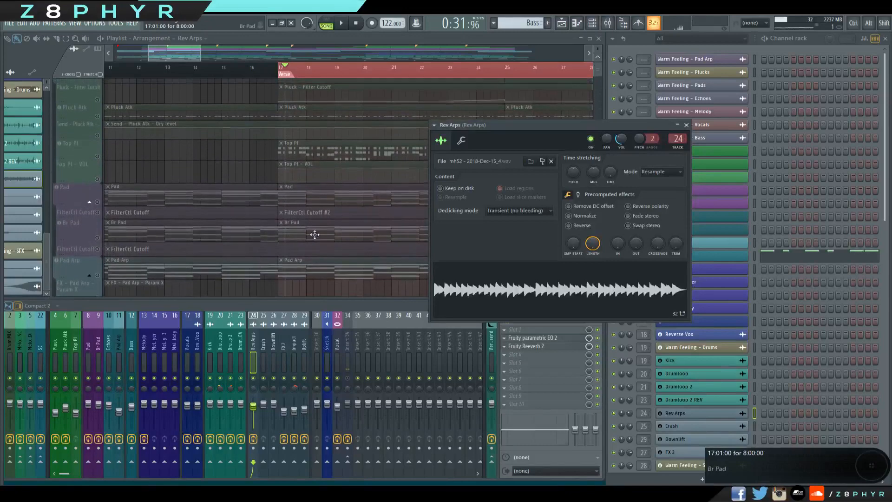
pyautogui.scroll(-4, 314, 235)
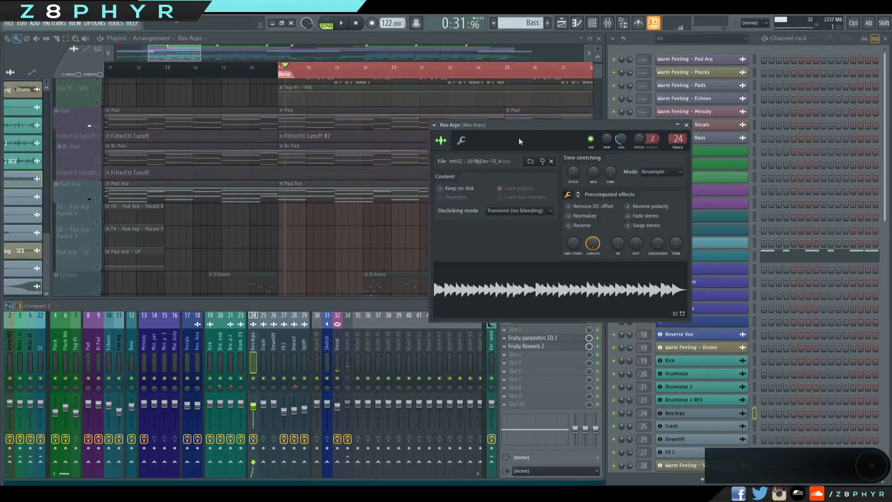
pyautogui.scroll(-8, 315, 233)
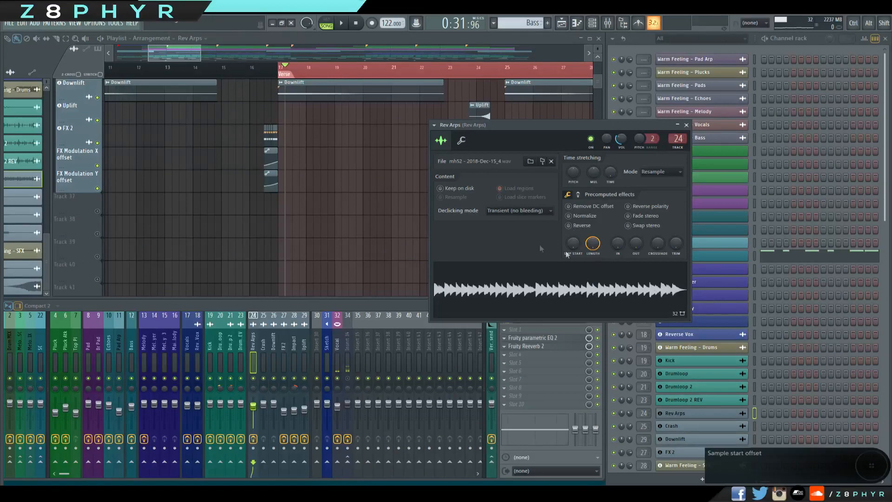
pyautogui.scroll(3, 324, 155)
pyautogui.scroll(4, 323, 156)
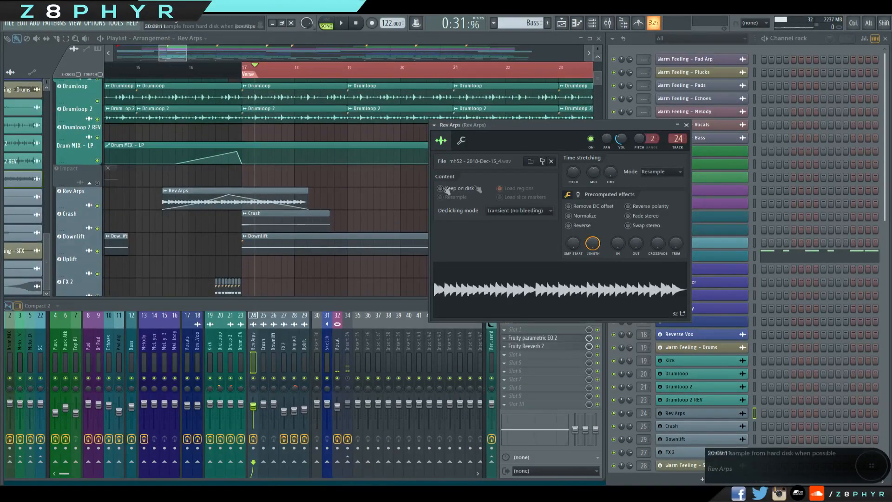
pyautogui.moveTo(597, 127); pyautogui.dragTo(553, 124)
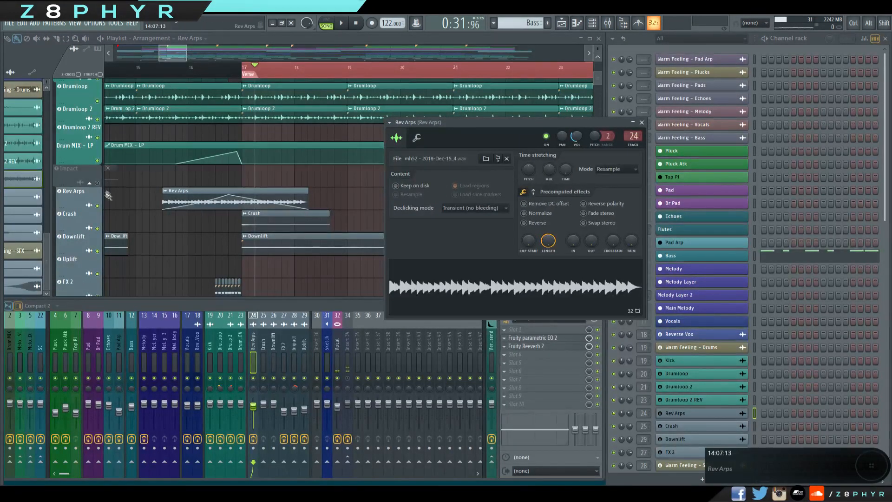
# Play the arrangement from around the start of the Rev Arps clip in bar 15 with the drums.
pyautogui.click(164, 91)
pyautogui.press('space')
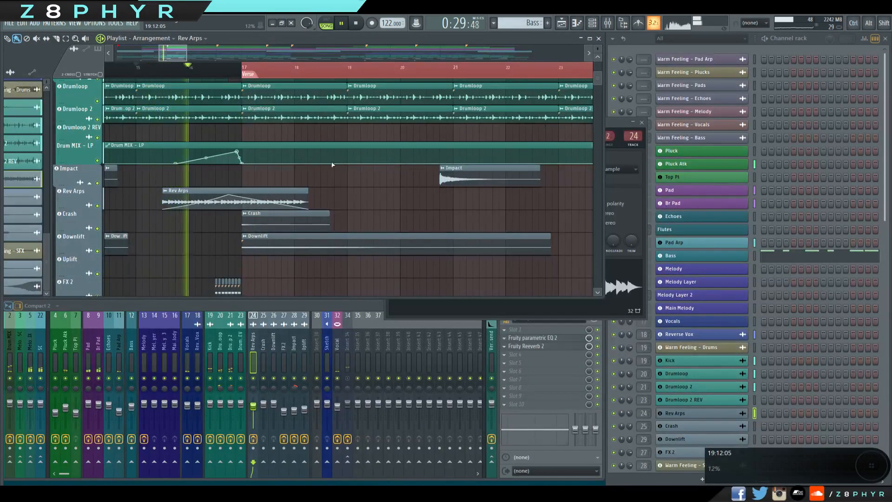
pyautogui.press('space')
# Mute the drum playlist tracks and replay the Rev Arps lead-in to the verse.
pyautogui.keyDown('alt'); pyautogui.click(97, 183); pyautogui.keyUp('alt')
pyautogui.keyDown('alt'); pyautogui.click(98, 184); pyautogui.keyUp('alt')
pyautogui.keyDown('alt'); pyautogui.click(98, 184); pyautogui.keyUp('alt')
pyautogui.press('space')
pyautogui.press('space')
pyautogui.click(355, 21)
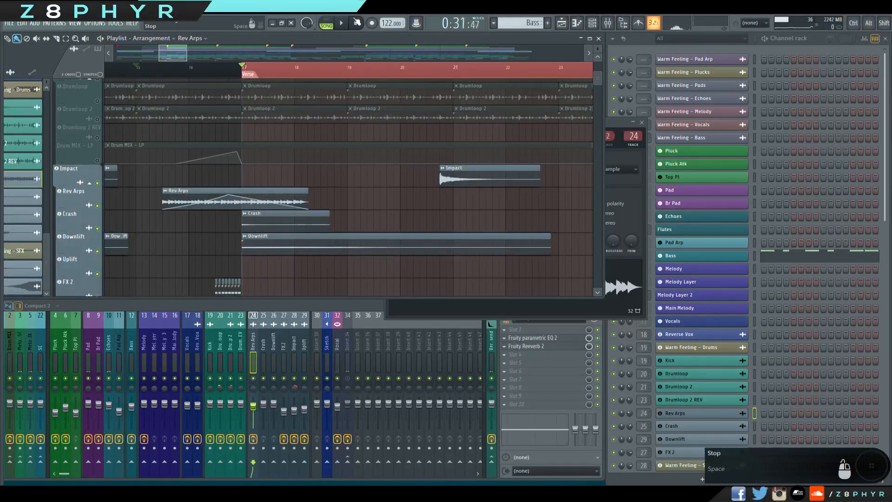
# Reopen the Rev Arps sample settings and review Fruity parametric EQ 2 and Fruity Reeverb 2 on its mixer track.
pyautogui.moveTo(381, 199); pyautogui.dragTo(410, 190)
pyautogui.keyDown('ctrl'); pyautogui.click(216, 171); pyautogui.keyUp('ctrl')
pyautogui.keyDown('ctrl'); pyautogui.click(429, 195); pyautogui.keyUp('ctrl')
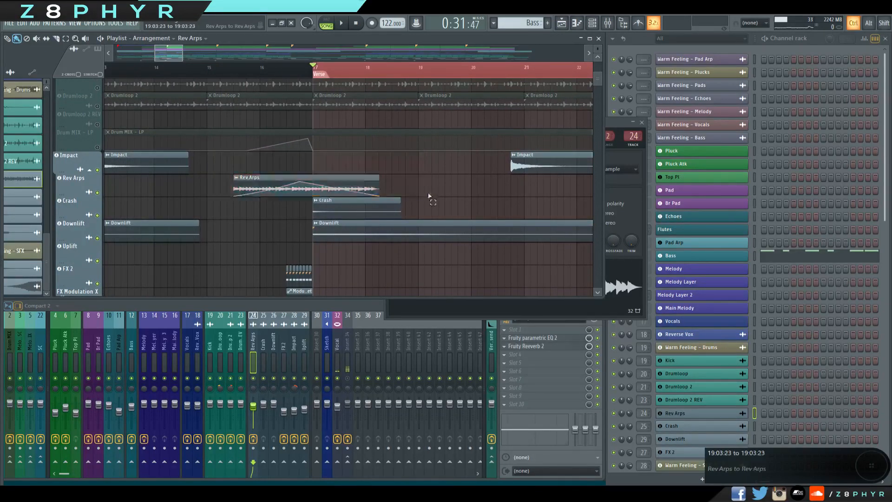
pyautogui.doubleClick(261, 175)
pyautogui.doubleClick(634, 136)
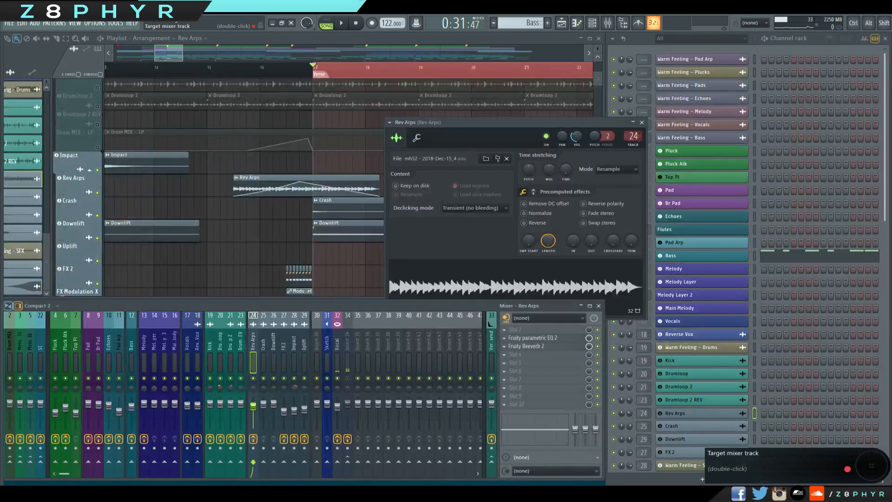
pyautogui.click(534, 338)
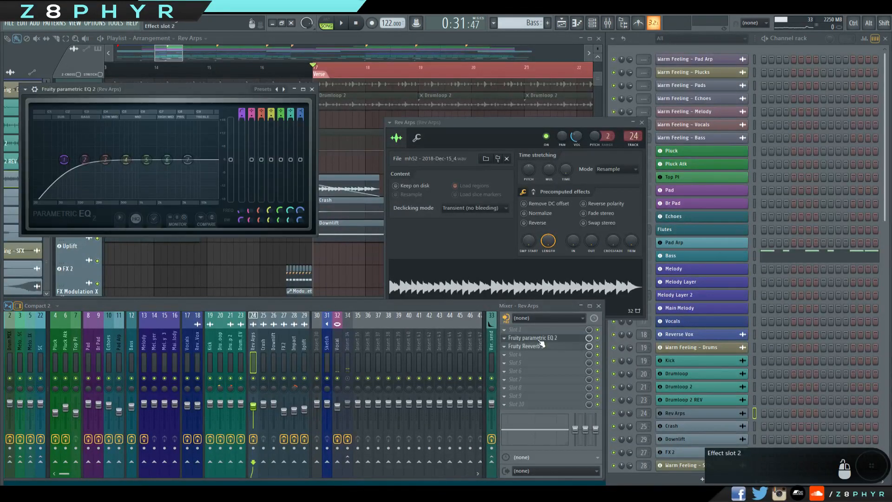
pyautogui.click(539, 340)
pyautogui.click(539, 346)
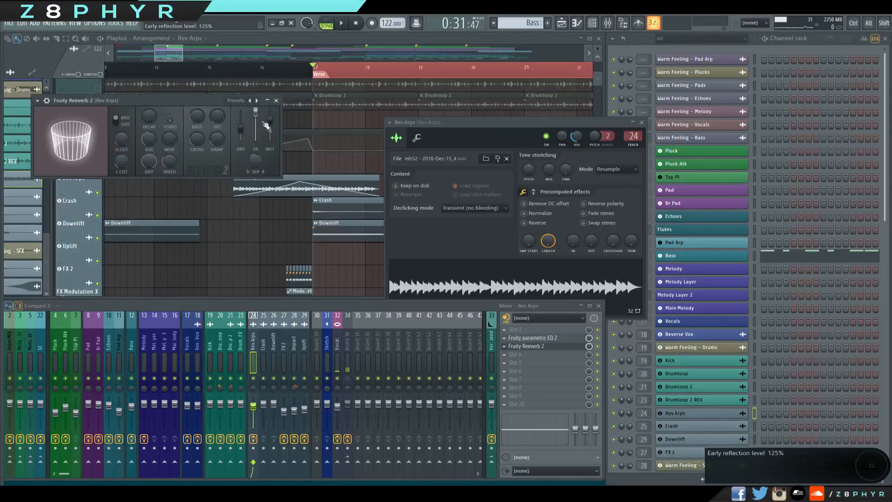
pyautogui.click(276, 101)
# Preview the Rev Arps sample while switching Fruity Reeverb 2 off and back on to compare the sound.
pyautogui.click(457, 280)
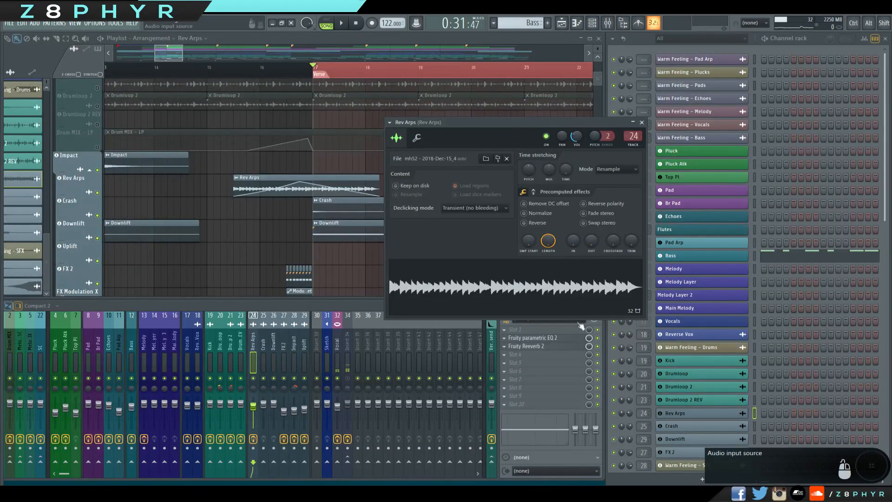
pyautogui.click(598, 347)
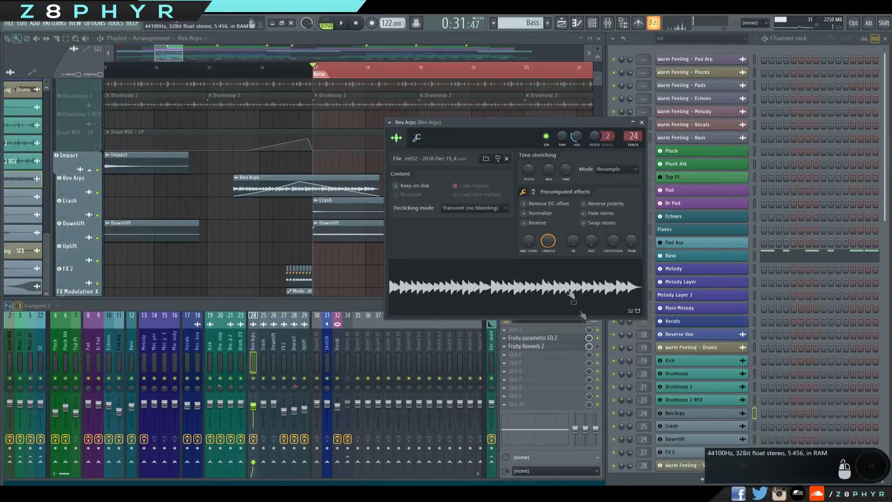
pyautogui.click(598, 346)
pyautogui.click(574, 297)
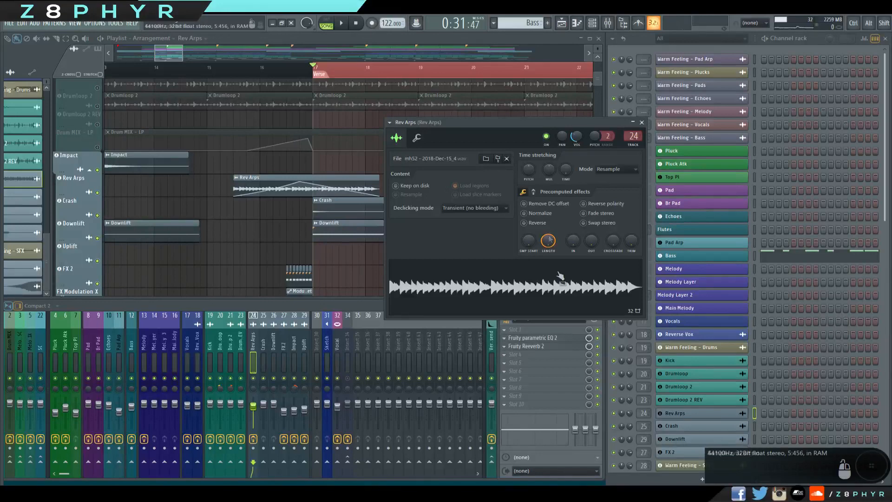
# Recheck the Fruity Reeverb 2 settings on the Rev Arps mixer track and close the effect and sample windows.
pyautogui.click(548, 346)
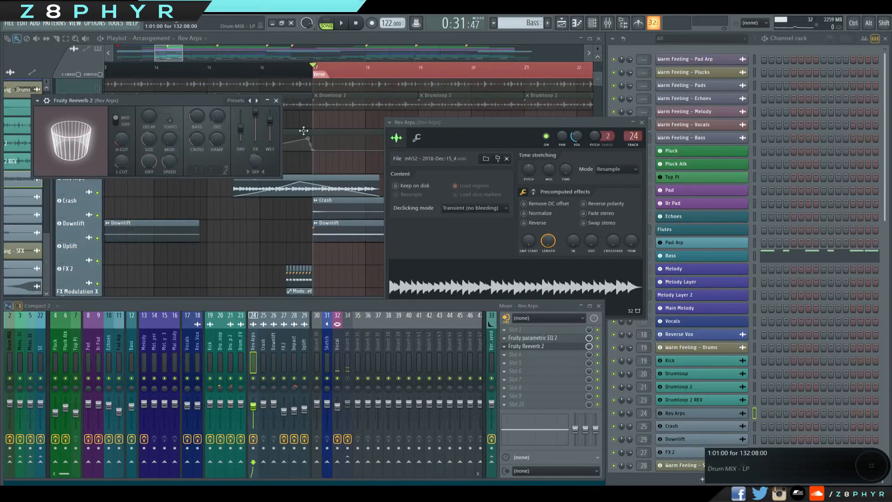
pyautogui.click(276, 101)
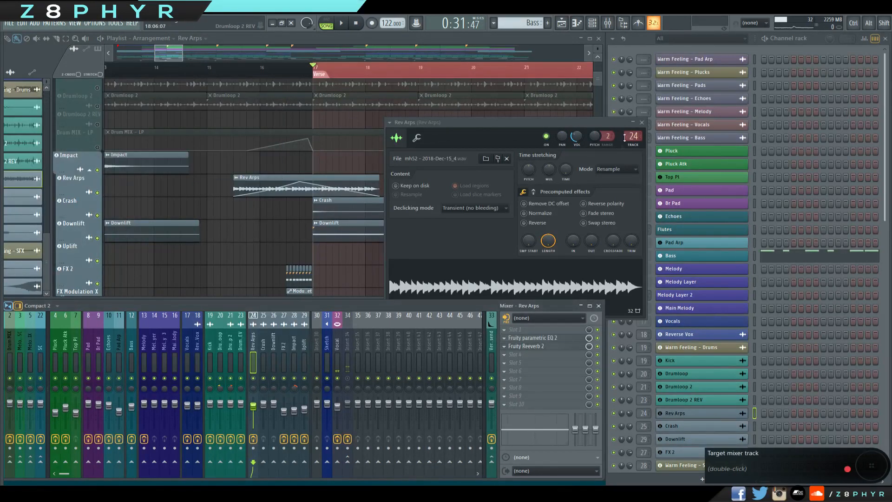
pyautogui.click(641, 123)
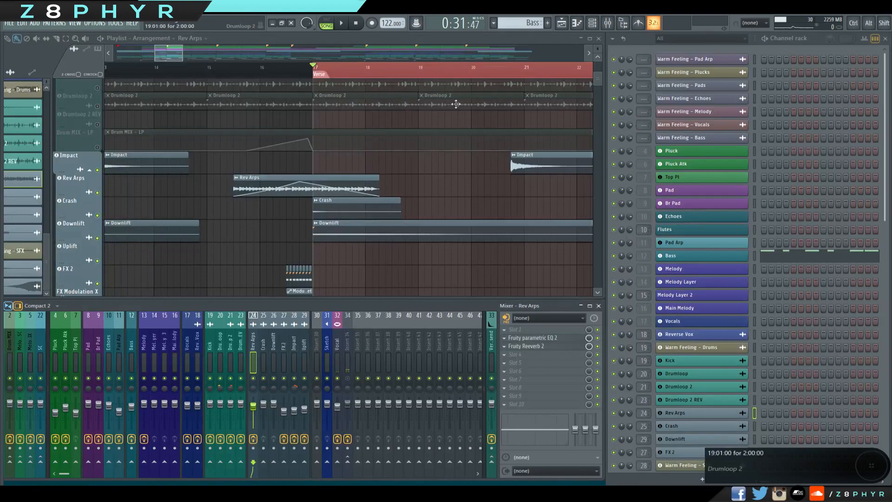
# Examine the Crash clip's sample settings and close its window.
pyautogui.scroll(-4, 325, 135)
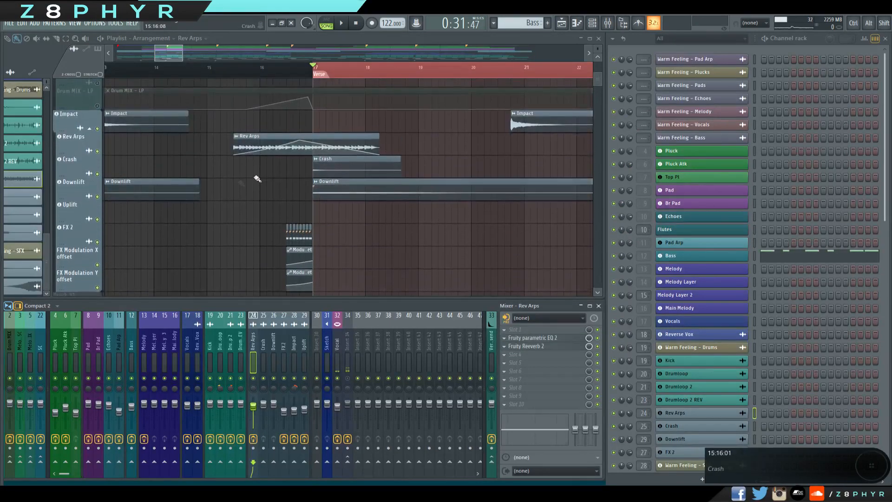
pyautogui.doubleClick(337, 134)
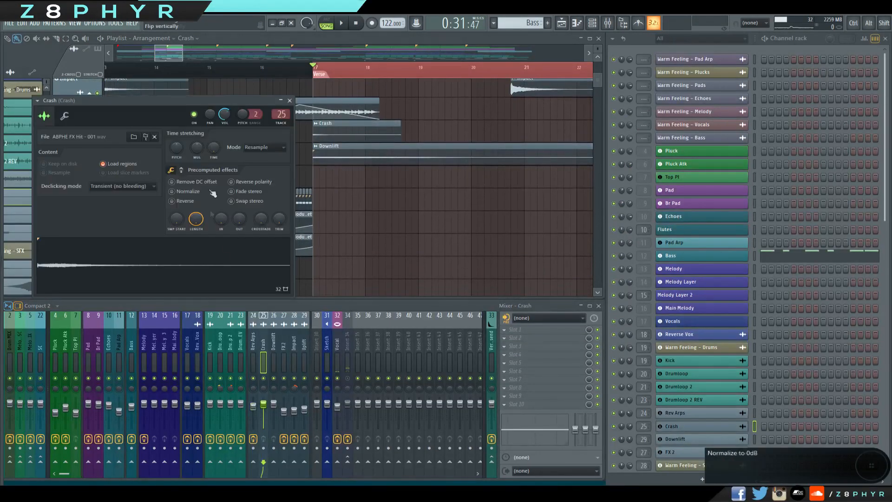
pyautogui.click(290, 100)
# Open the Downlift clip's sample settings and review Fruity delay 2 on its Uplift mixer track.
pyautogui.scroll(-3, 446, 197)
pyautogui.moveTo(290, 161); pyautogui.dragTo(385, 75)
pyautogui.moveTo(383, 195); pyautogui.dragTo(296, 193)
pyautogui.doubleClick(297, 218)
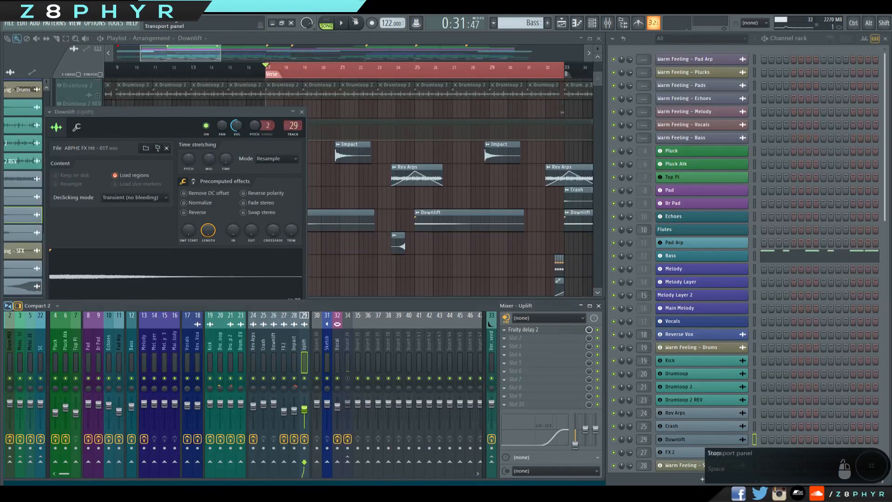
pyautogui.click(525, 329)
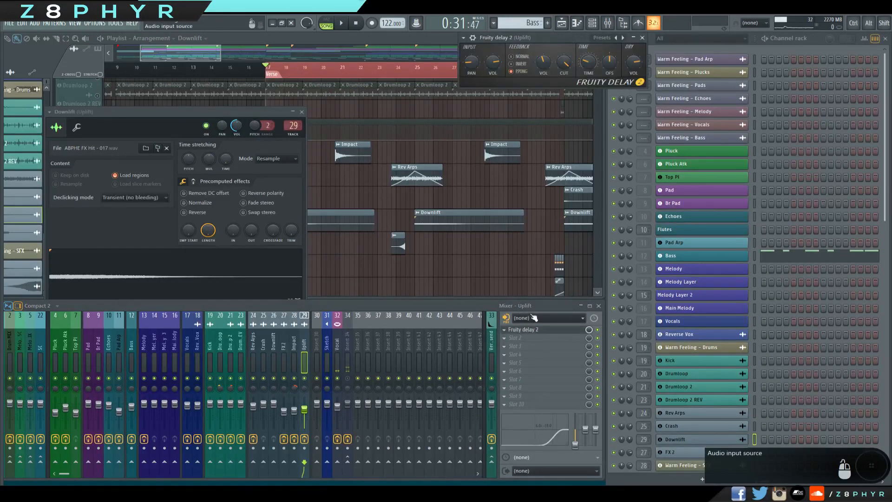
# Play the SFX tracks from midway through bar 23 to hear the Uplift lead into the Downlift, and stop.
pyautogui.click(203, 52)
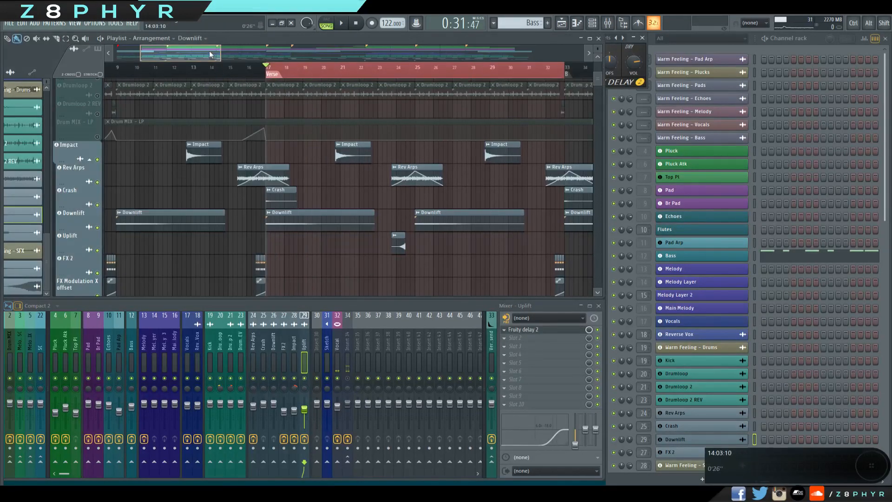
pyautogui.moveTo(412, 198); pyautogui.dragTo(360, 193)
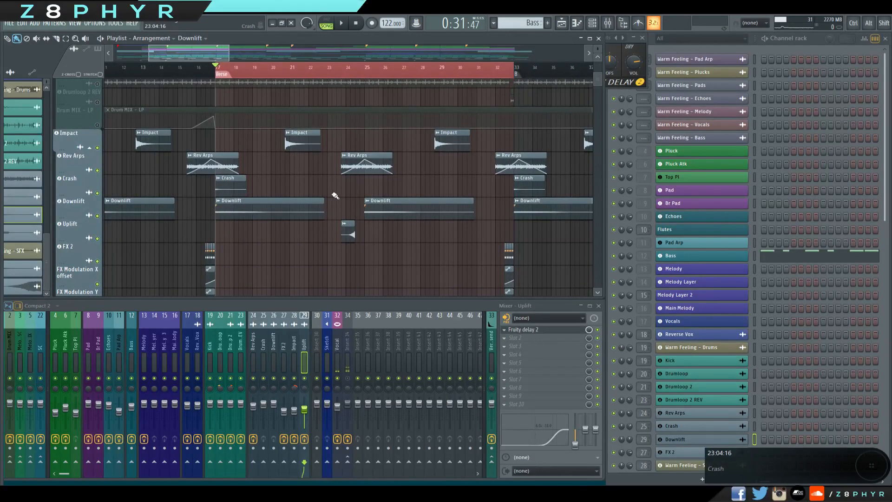
pyautogui.moveTo(358, 197); pyautogui.dragTo(310, 190)
pyautogui.click(289, 69)
pyautogui.moveTo(357, 244); pyautogui.dragTo(360, 215)
pyautogui.scroll(1, 360, 214)
pyautogui.press('space')
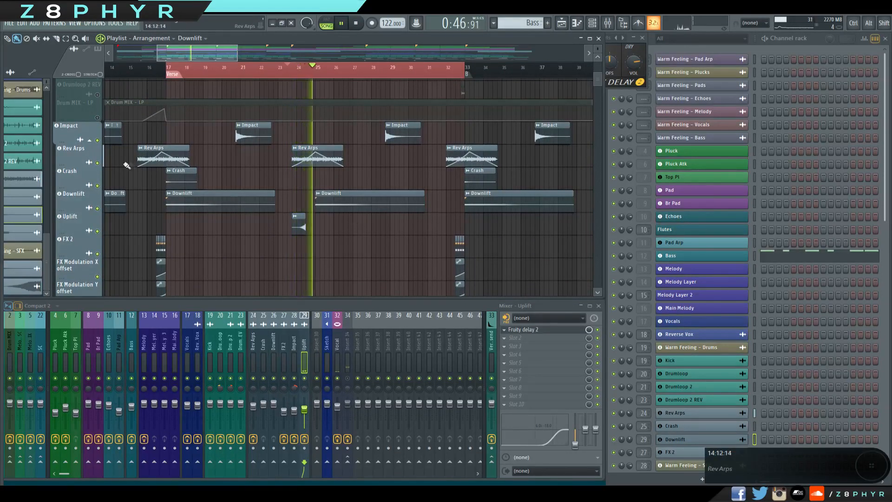
pyautogui.click(354, 24)
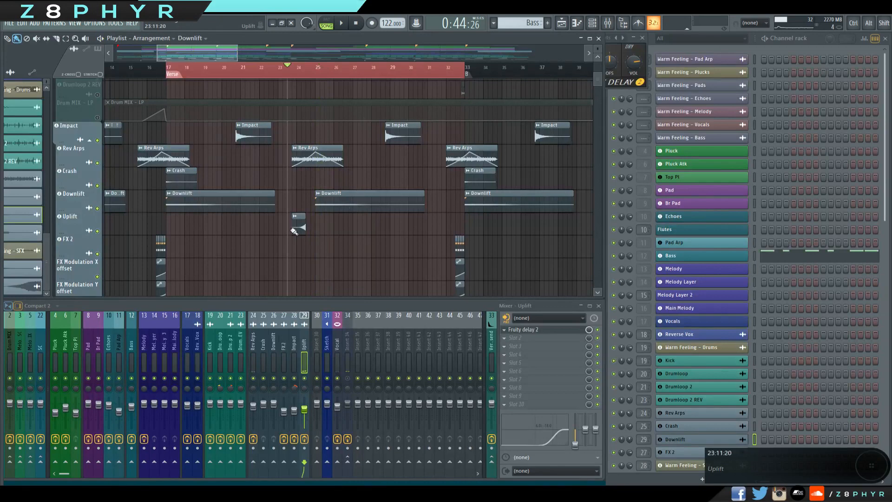
# Open the Uplift clip's sample settings and examine its waveform and target mixer track.
pyautogui.doubleClick(295, 227)
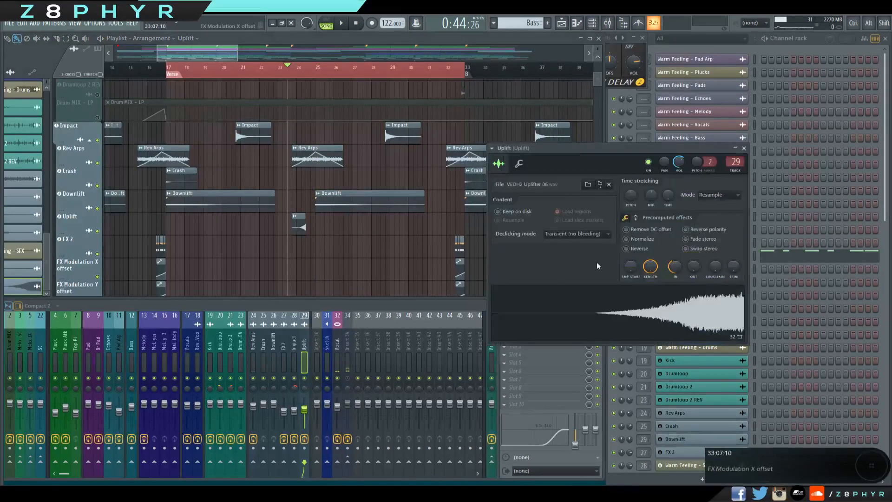
pyautogui.doubleClick(736, 161)
pyautogui.moveTo(235, 200); pyautogui.dragTo(305, 235)
pyautogui.keyDown('ctrl'); pyautogui.click(302, 231); pyautogui.keyUp('ctrl')
pyautogui.doubleClick(300, 229)
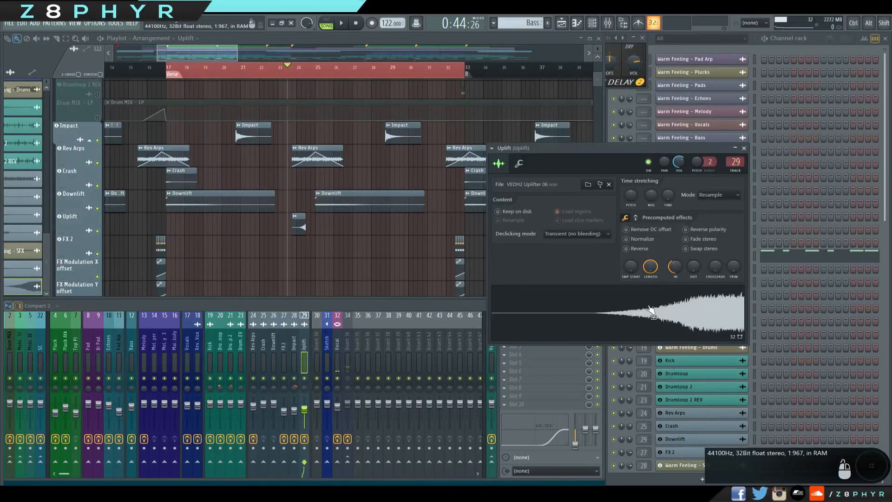
pyautogui.click(359, 25)
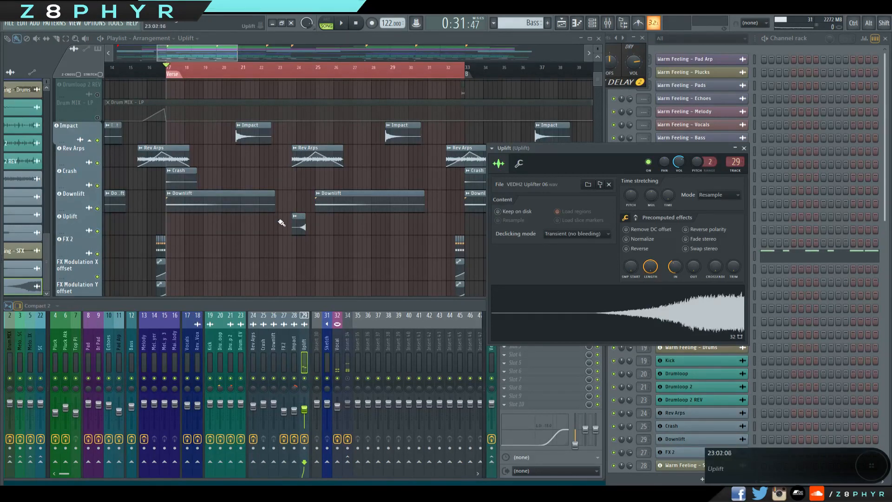
# Solo the FX 2 playlist track, play it from bar 16 into the Verse, and stop.
pyautogui.moveTo(243, 221); pyautogui.dragTo(293, 260)
pyautogui.scroll(3, 293, 261)
pyautogui.moveTo(378, 250); pyautogui.dragTo(492, 275)
pyautogui.moveTo(412, 269); pyautogui.dragTo(369, 216)
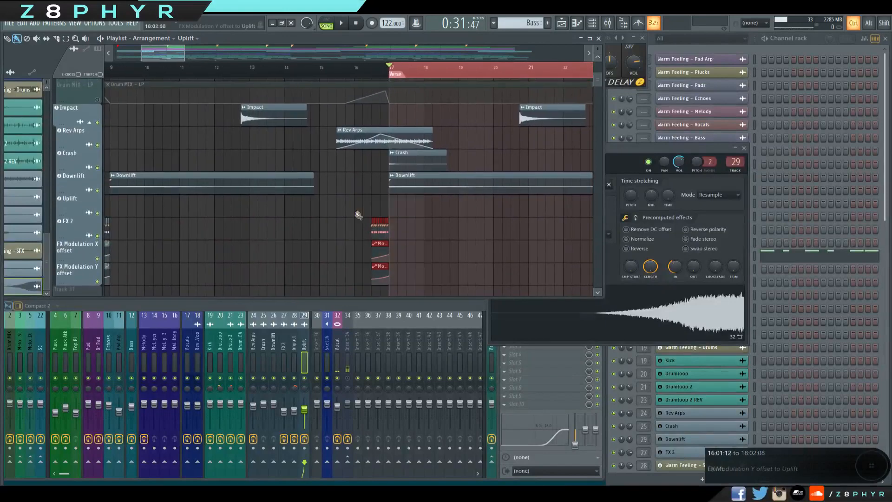
pyautogui.rightClick(98, 236)
pyautogui.click(365, 75)
pyautogui.press('space')
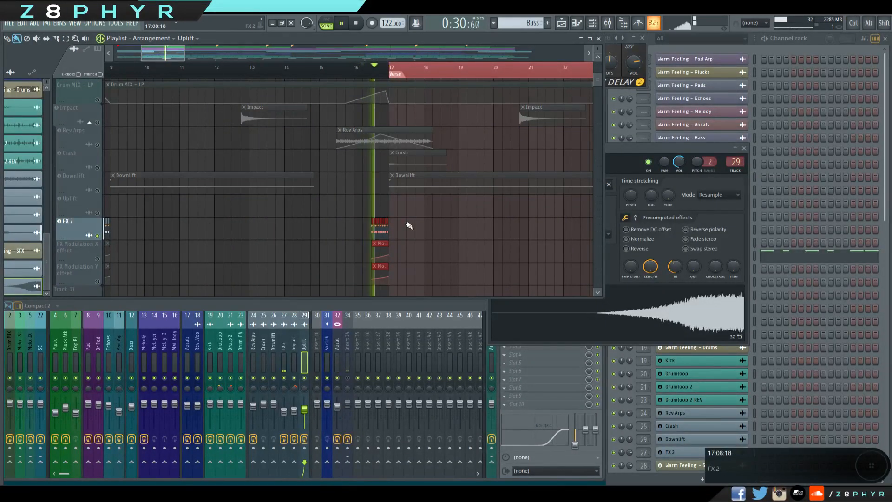
pyautogui.press('space')
# Unmute the FX Modulation X offset and Y offset tracks and replay FX 2 from bar 16.
pyautogui.click(97, 258)
pyautogui.click(97, 281)
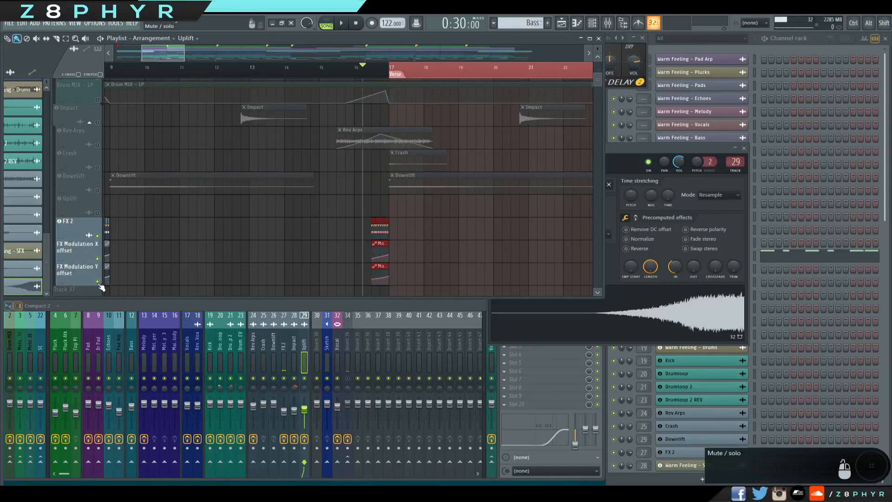
pyautogui.press('space')
pyautogui.press('space')
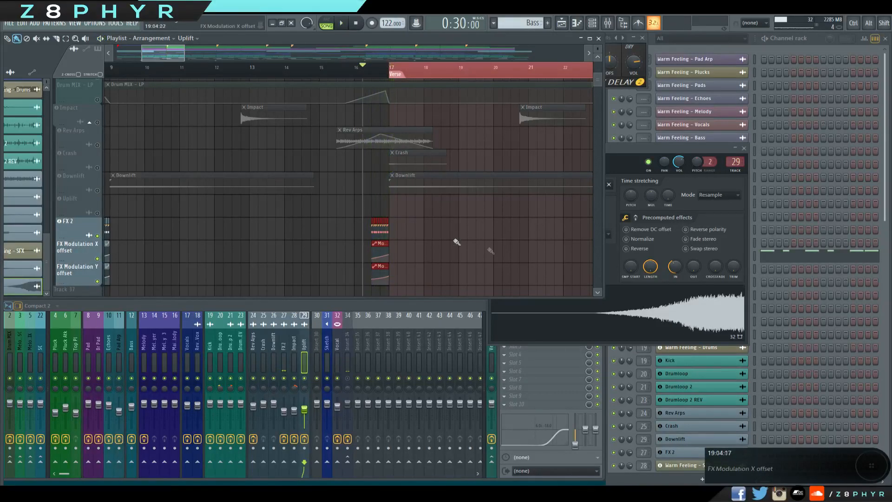
# Open the FX 2 clip's sample settings, preview its sample, and close the window.
pyautogui.doubleClick(377, 227)
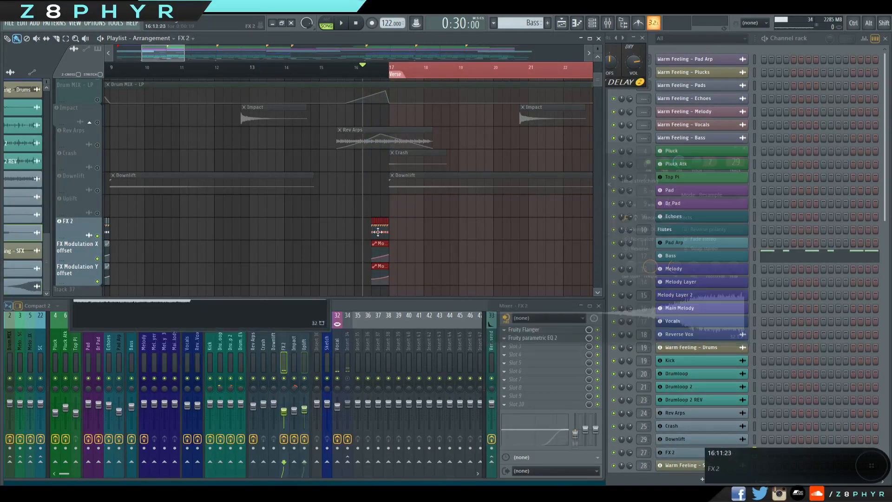
pyautogui.click(231, 327)
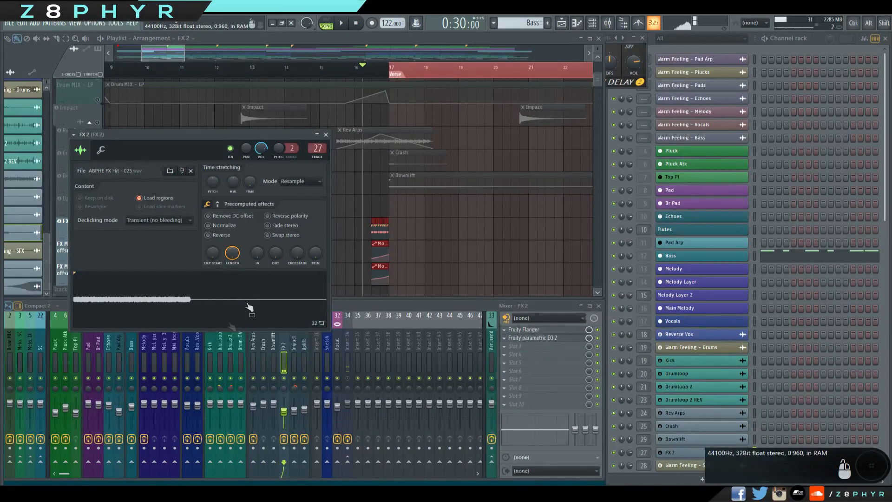
pyautogui.click(326, 134)
pyautogui.keyDown('ctrl'); pyautogui.moveTo(160, 249); pyautogui.dragTo(186, 263); pyautogui.keyUp('ctrl')
# Review the Fruity Flanger and Fruity parametric EQ 2 on the FX 2 mixer track, and close both.
pyautogui.click(552, 331)
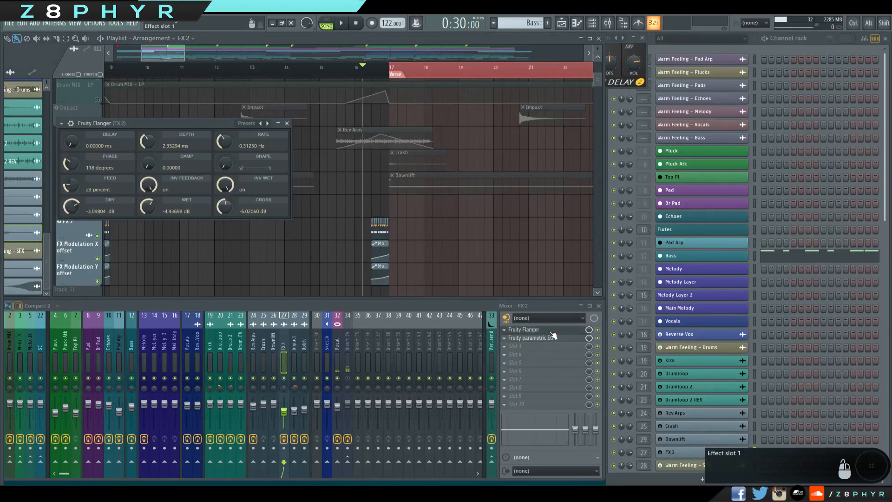
pyautogui.click(515, 339)
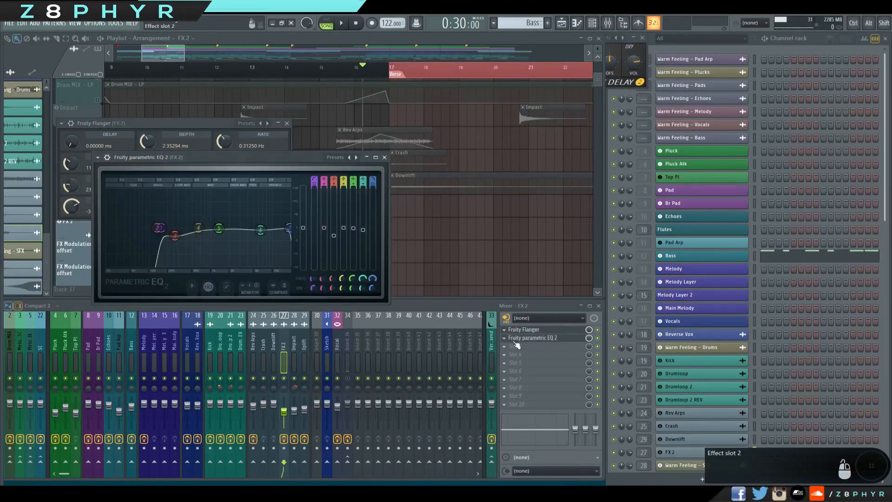
pyautogui.click(384, 157)
pyautogui.click(286, 123)
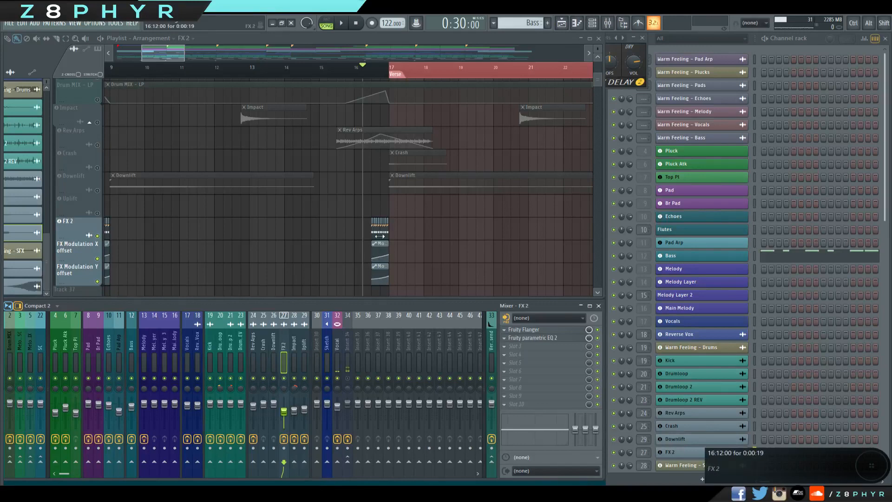
# Check the Mod X and Mod Y controls in the FX 2 sample's miscellaneous functions and close its window.
pyautogui.doubleClick(380, 235)
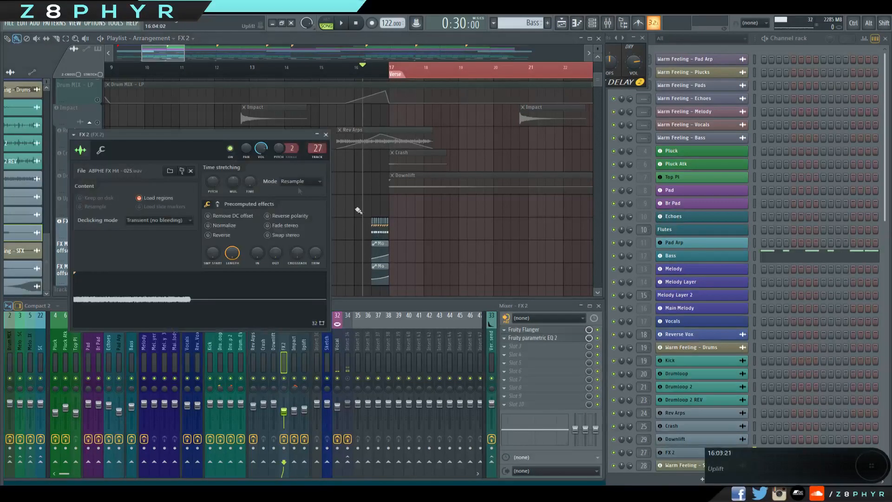
pyautogui.click(101, 150)
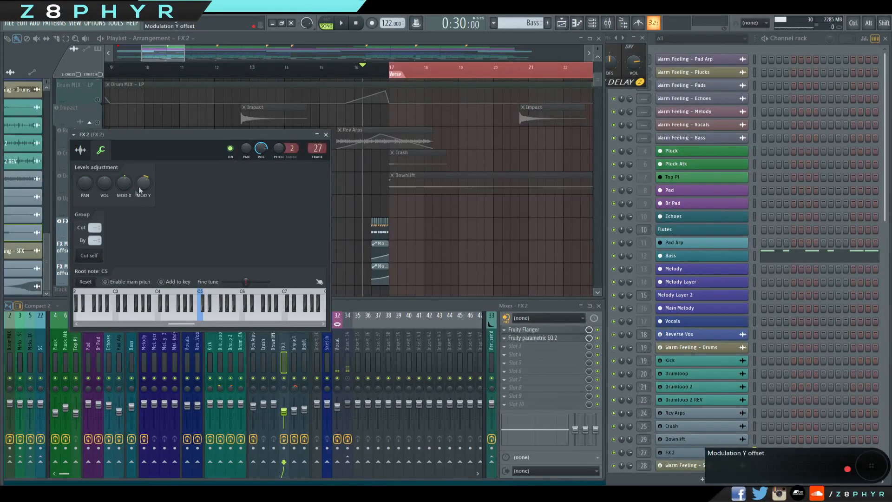
pyautogui.click(85, 151)
pyautogui.click(326, 134)
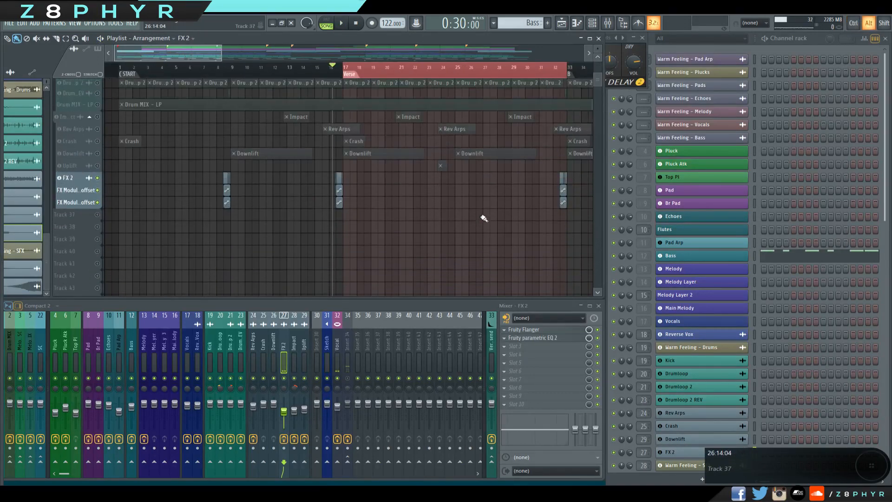
# Turn every playlist track back on and look over the full arrangement from START to Out.
pyautogui.scroll(5, 468, 187)
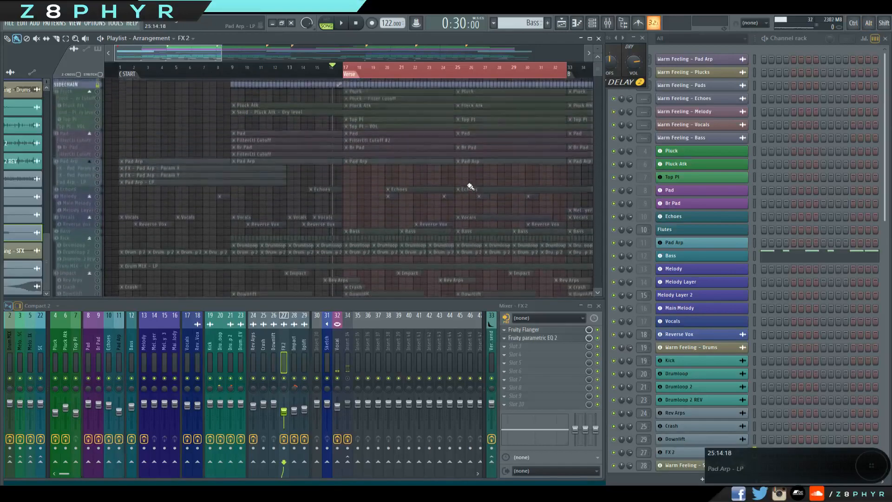
pyautogui.press('ctrl')
pyautogui.scroll(-2, 460, 195)
pyautogui.scroll(-3, 459, 195)
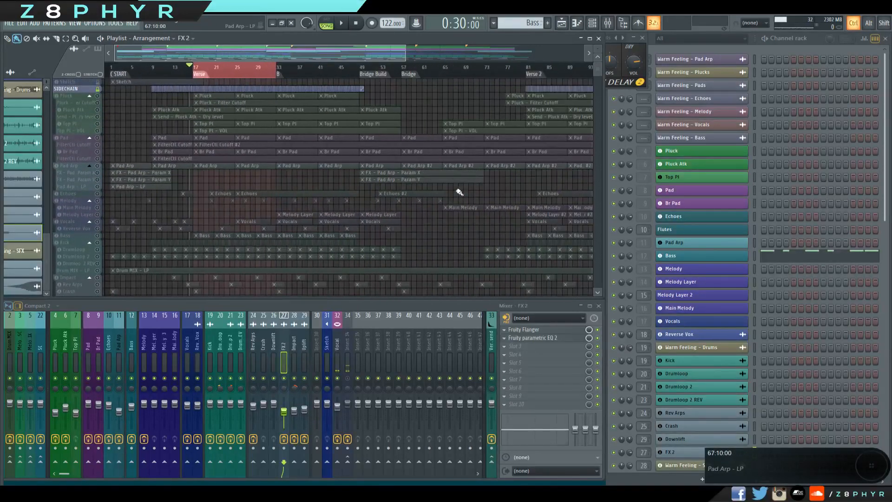
pyautogui.press('alt')
pyautogui.scroll(3, 454, 190)
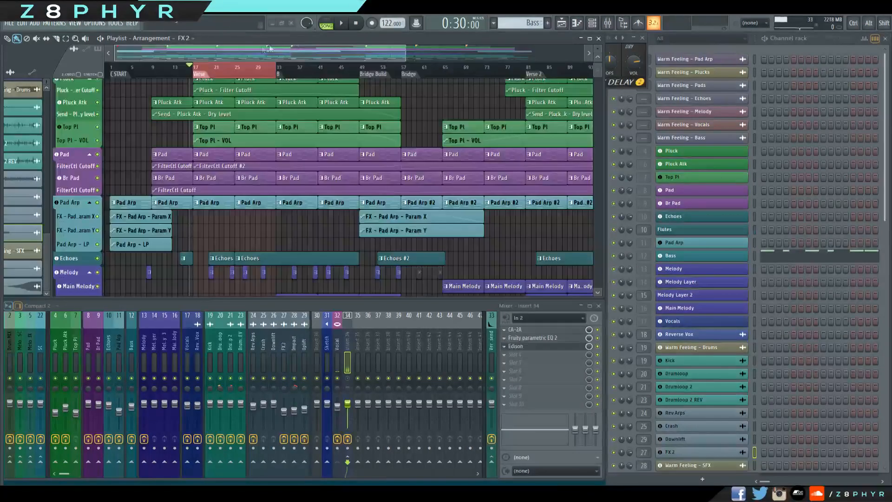
pyautogui.click(251, 50)
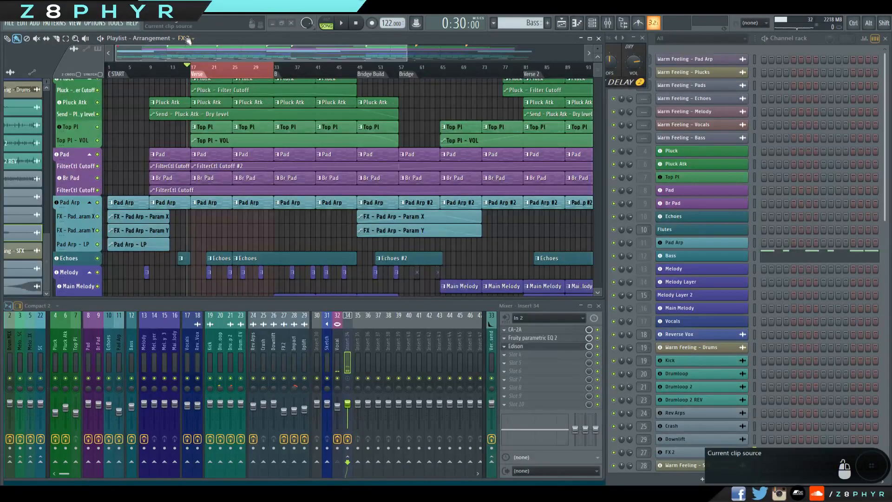
pyautogui.scroll(-3, 246, 154)
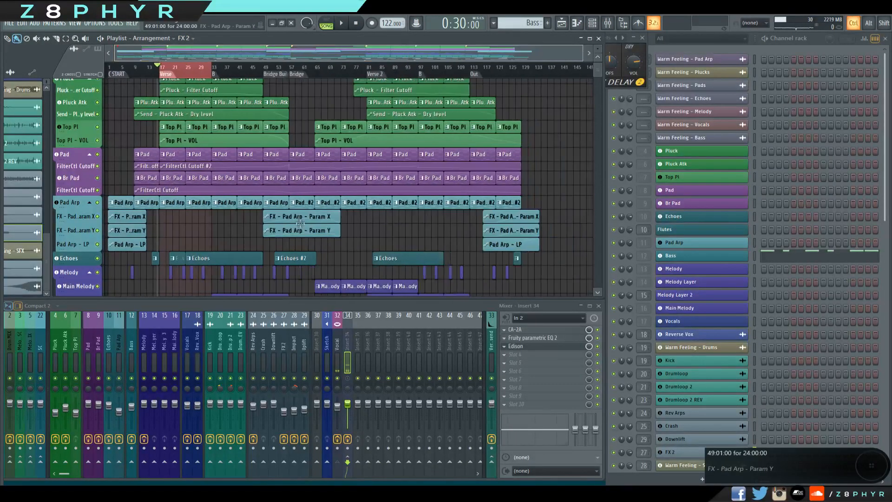
pyautogui.scroll(-4, 278, 214)
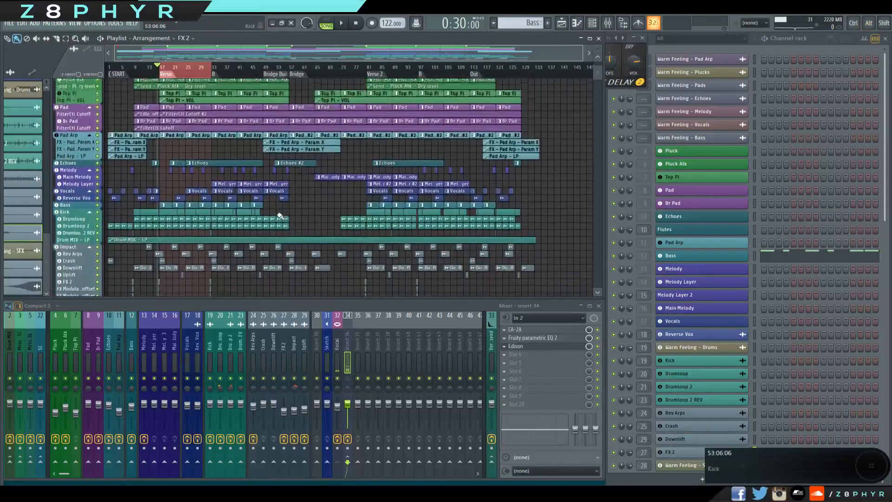
pyautogui.scroll(3, 185, 176)
pyautogui.moveTo(185, 177); pyautogui.dragTo(225, 177)
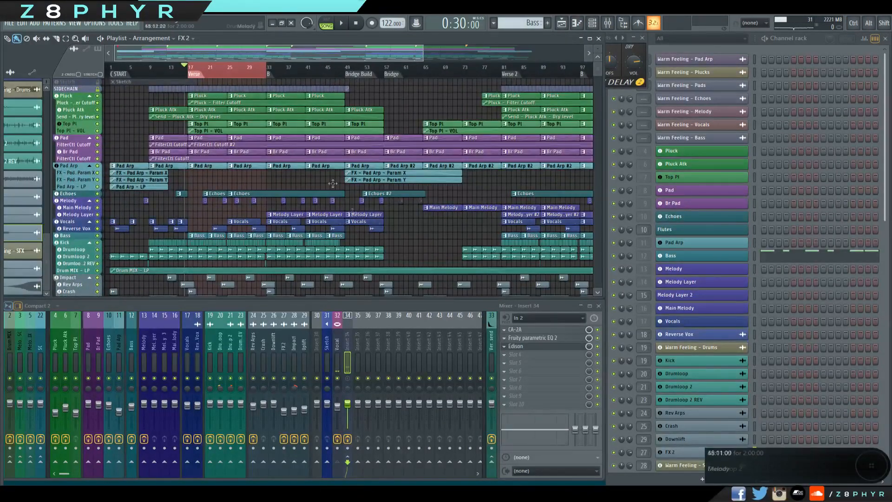
# Move the mixer window up over the playlist and enlarge it to show all the mixer tracks.
pyautogui.click(281, 331)
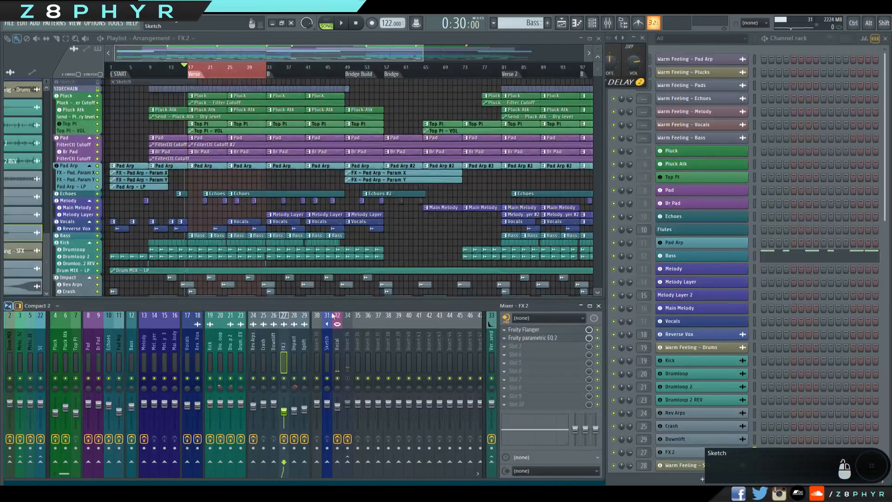
pyautogui.moveTo(367, 300); pyautogui.dragTo(385, 287)
pyautogui.moveTo(461, 290); pyautogui.dragTo(568, 181)
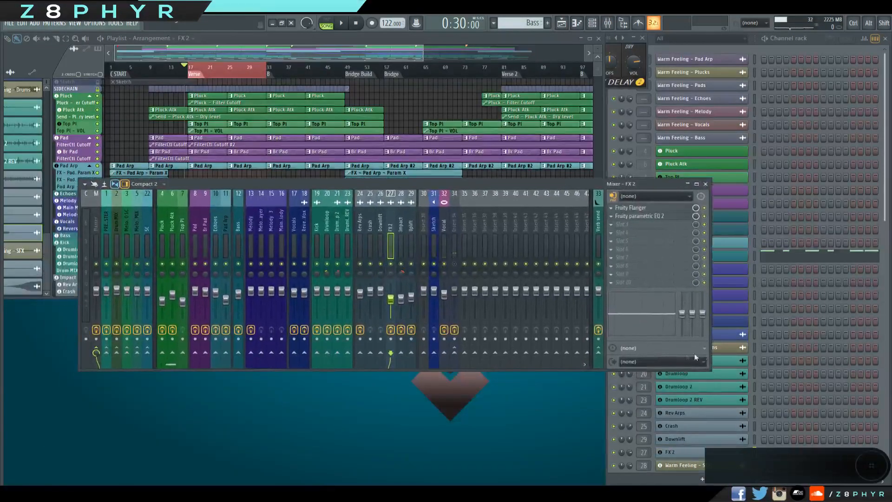
pyautogui.moveTo(711, 370); pyautogui.dragTo(856, 440)
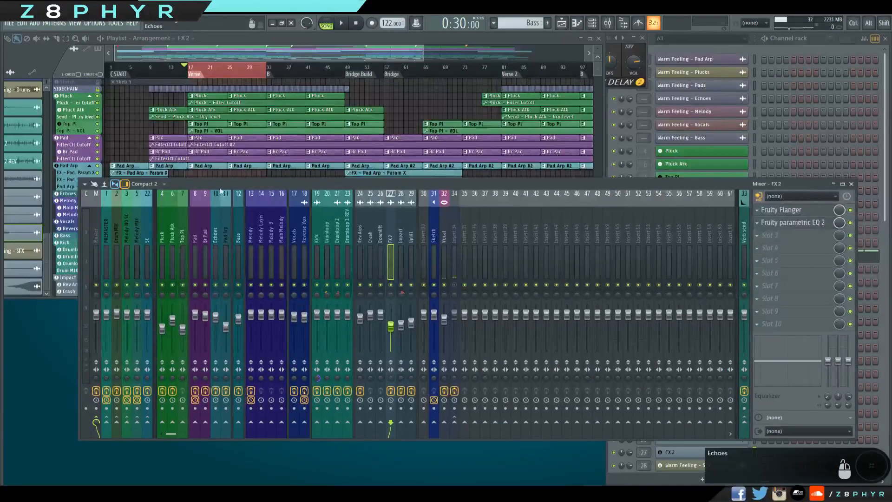
pyautogui.moveTo(221, 189); pyautogui.dragTo(238, 190)
# Examine how the Pluck tracks, Melody MIX and Melody NO SC buses are routed towards PREMASTER.
pyautogui.click(115, 228)
pyautogui.moveTo(143, 228); pyautogui.dragTo(179, 234)
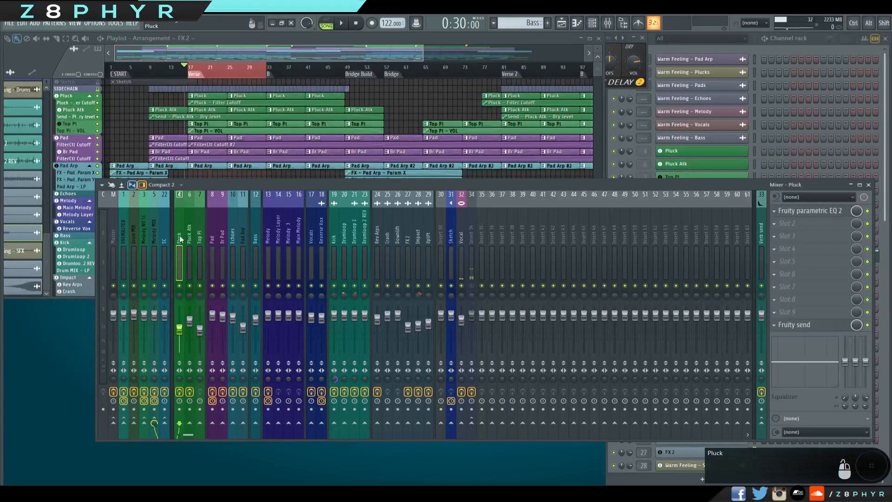
pyautogui.click(152, 238)
pyautogui.moveTo(155, 235)
pyautogui.mouseDown()
pyautogui.moveTo(209, 235)
pyautogui.moveTo(153, 226)
pyautogui.mouseUp()
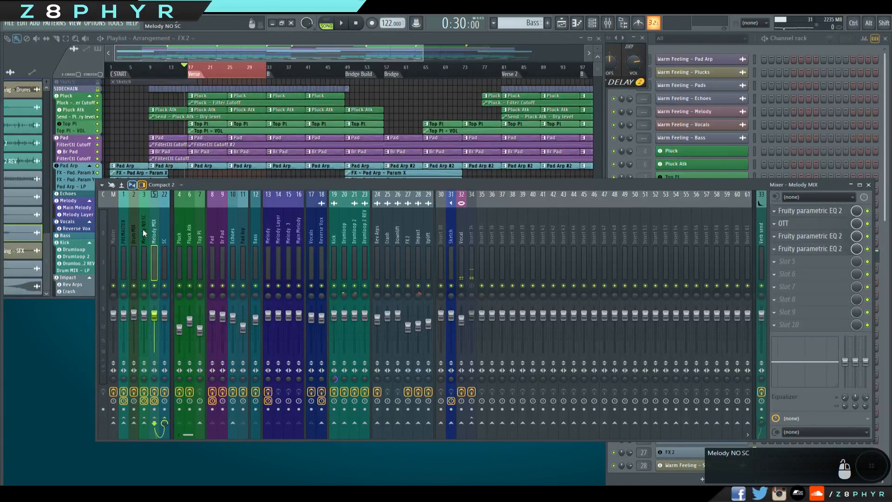
pyautogui.click(143, 229)
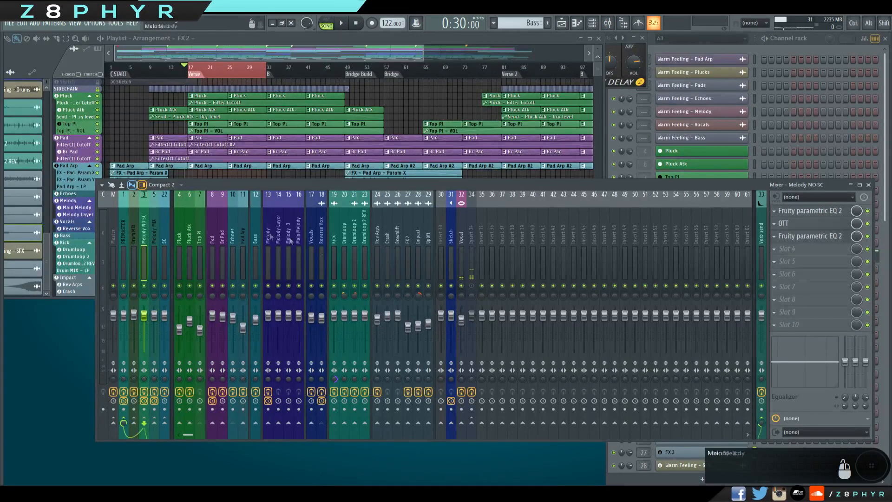
pyautogui.click(128, 230)
pyautogui.click(123, 229)
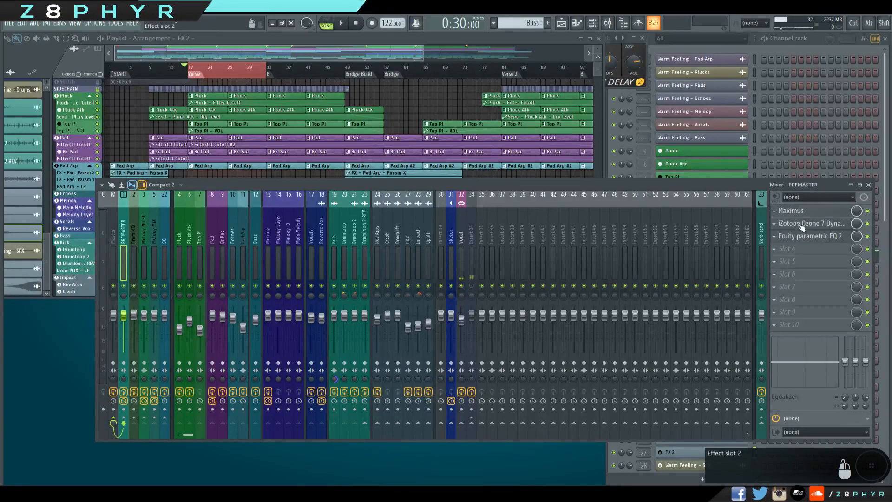
# Recheck the Pluck routing and compare the effect chains of Melody NO SC and Melody MIX.
pyautogui.click(191, 220)
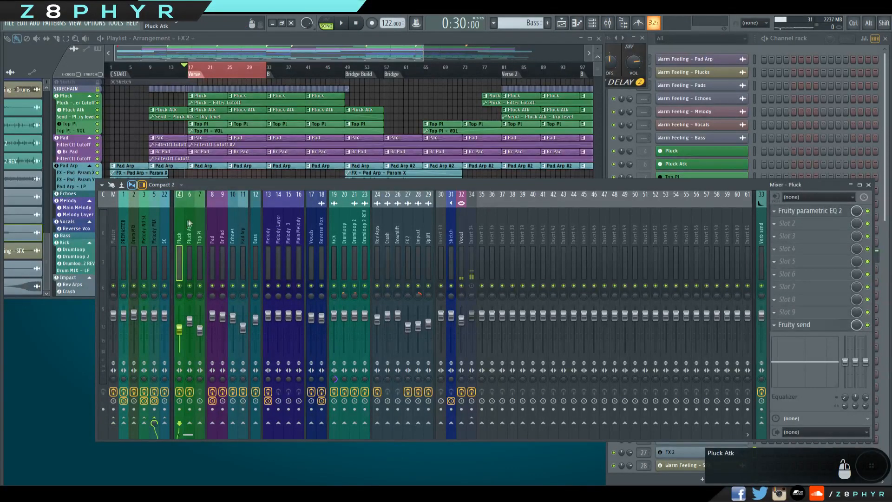
pyautogui.click(197, 224)
pyautogui.click(145, 221)
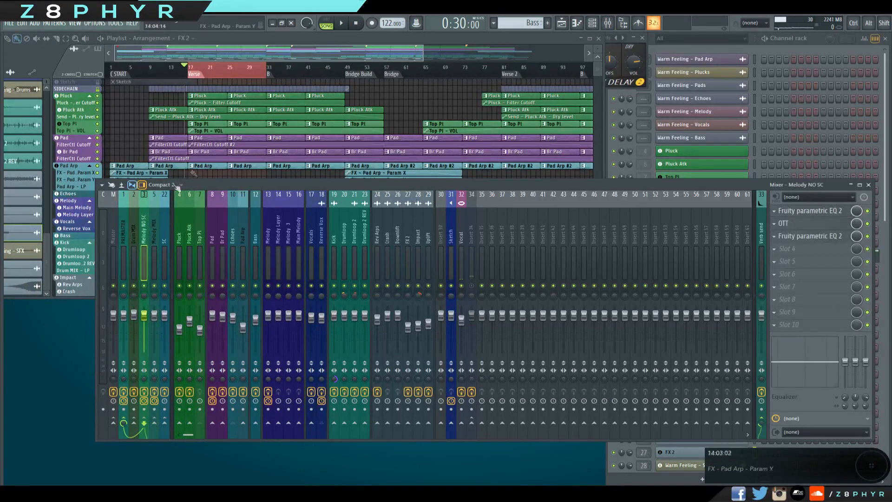
pyautogui.click(155, 227)
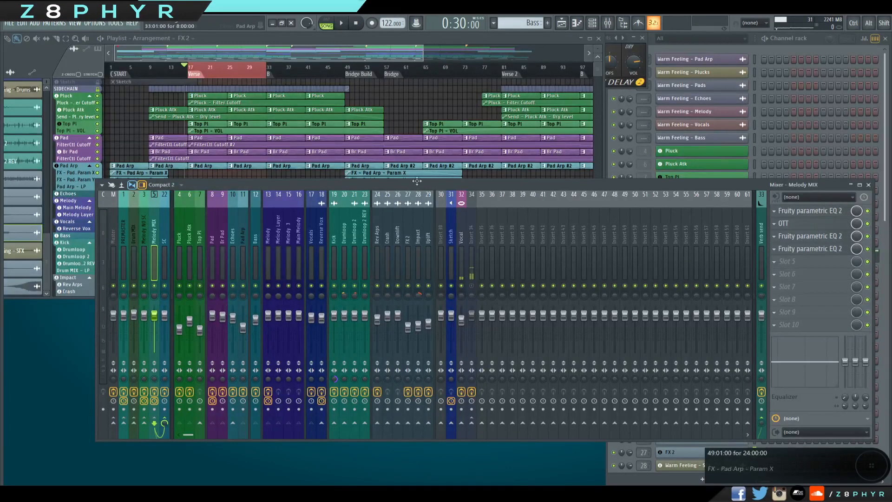
pyautogui.click(148, 234)
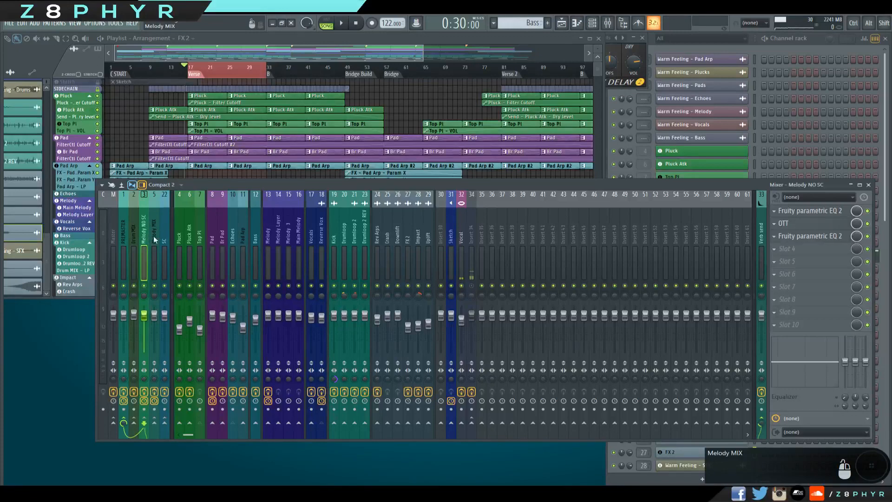
# Open the first Fruity parametric EQ 2 on the Melody MIX bus.
pyautogui.click(160, 240)
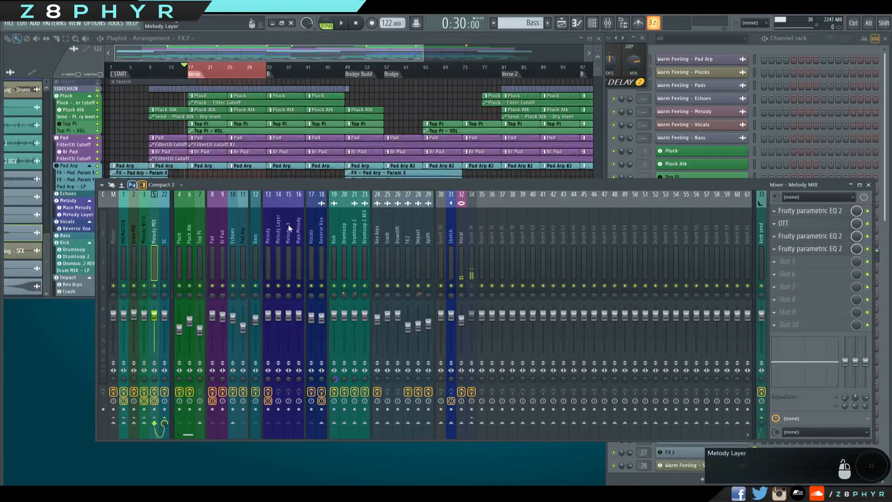
pyautogui.click(812, 212)
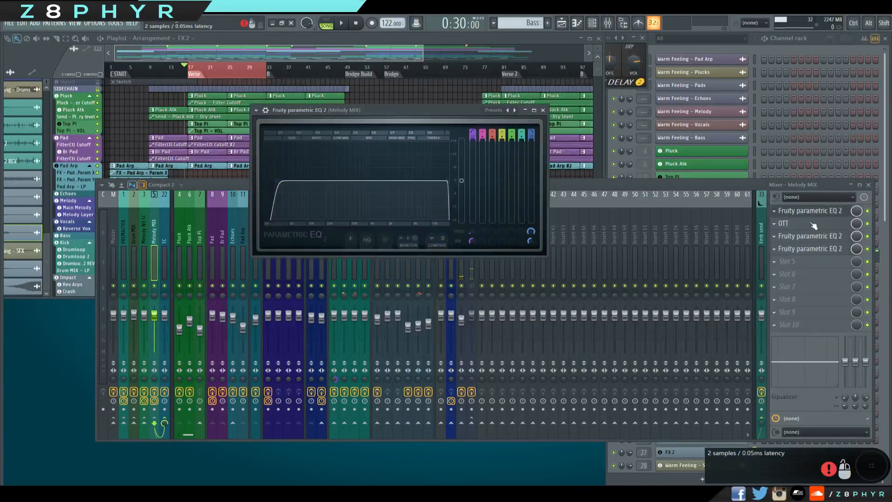
# Inspect the OTT compressor and compare the two Fruity parametric EQ 2 instances after it on the Melody MIX bus.
pyautogui.click(814, 225)
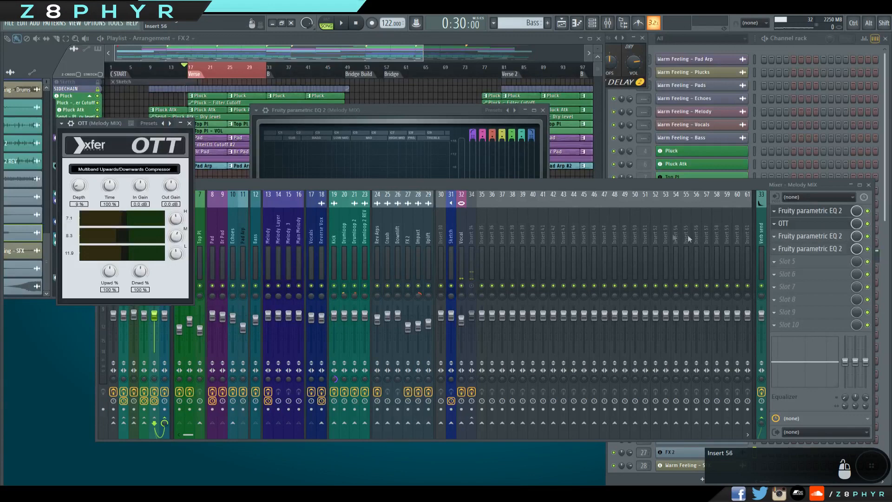
pyautogui.click(189, 123)
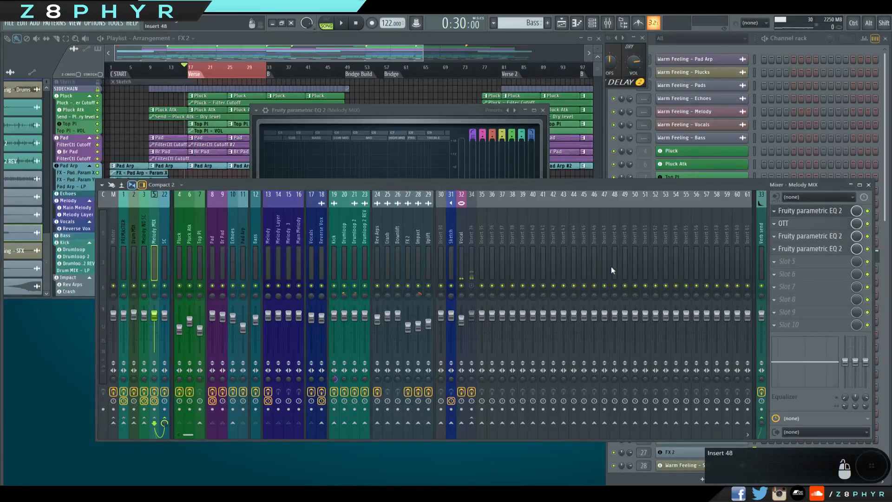
pyautogui.click(829, 239)
pyautogui.click(829, 239)
pyautogui.click(826, 251)
pyautogui.click(826, 251)
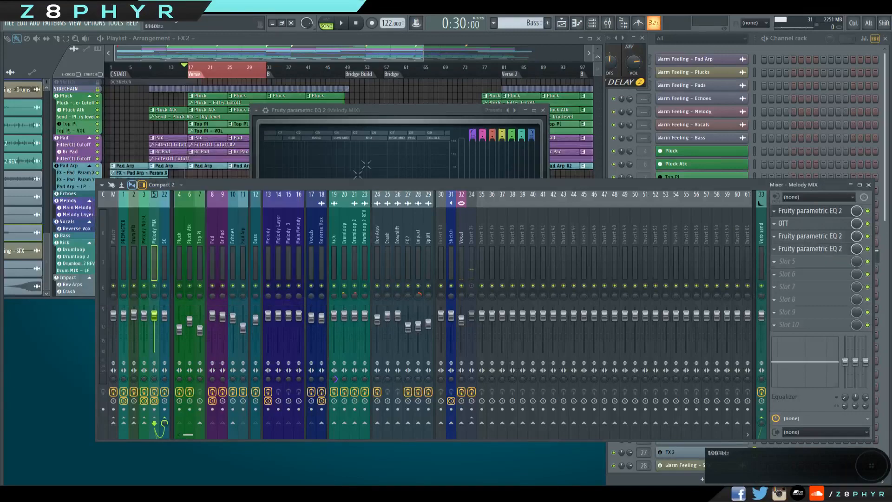
pyautogui.click(812, 242)
pyautogui.click(814, 246)
pyautogui.click(816, 240)
pyautogui.click(816, 241)
pyautogui.click(810, 249)
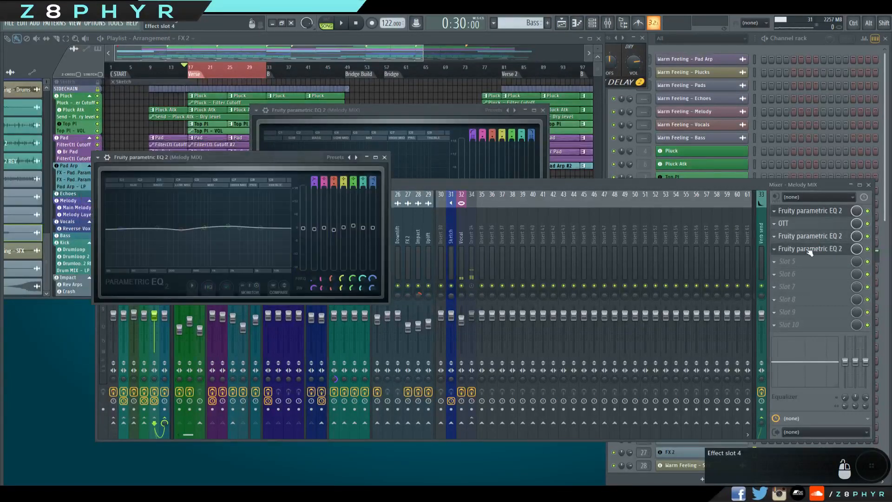
pyautogui.click(809, 250)
pyautogui.click(816, 240)
pyautogui.click(816, 240)
pyautogui.click(816, 251)
pyautogui.click(384, 157)
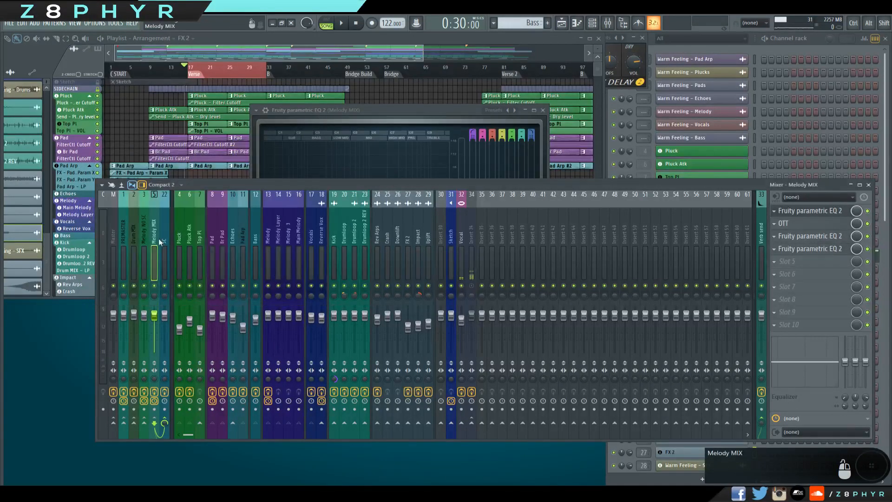
# Trace the routing of the Pluck, Pluck Atk and Top Pl tracks through Melody MIX to the SC bus.
pyautogui.click(163, 240)
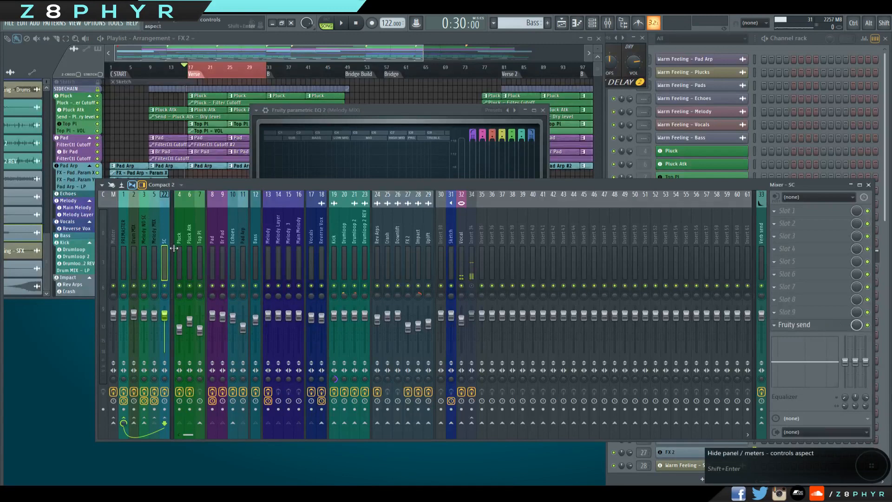
pyautogui.click(155, 235)
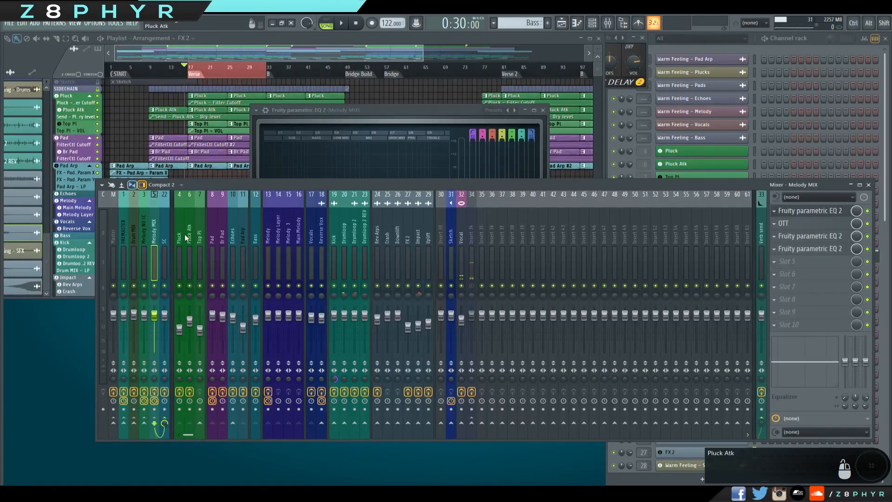
pyautogui.click(198, 234)
pyautogui.keyDown('ctrl'); pyautogui.keyDown('shift'); pyautogui.click(190, 235); pyautogui.keyUp('shift'); pyautogui.keyUp('ctrl')
pyautogui.keyDown('ctrl'); pyautogui.keyDown('shift'); pyautogui.click(180, 235); pyautogui.keyUp('shift'); pyautogui.keyUp('ctrl')
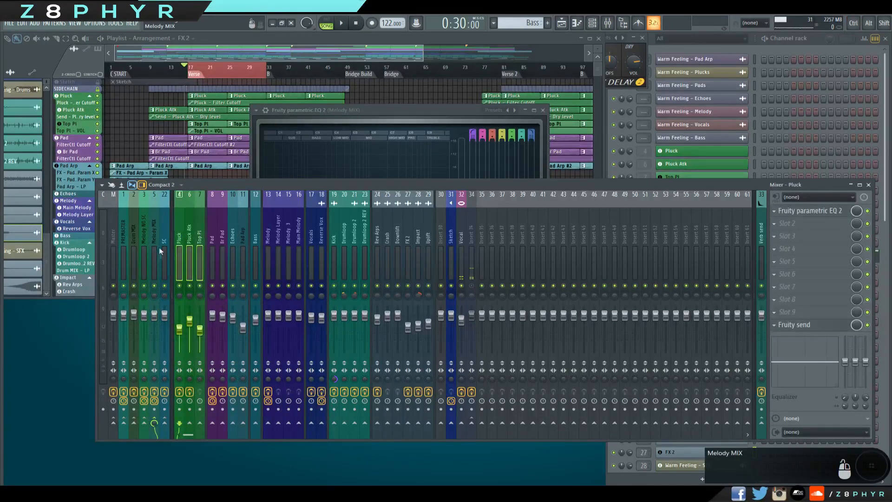
pyautogui.click(155, 227)
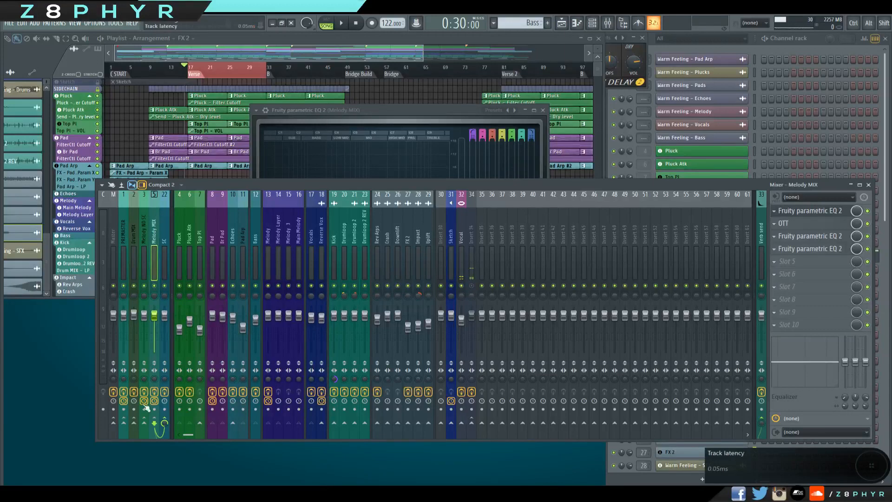
# Check the Fruity send on the SC track and recheck the Melody MIX routing into SC.
pyautogui.click(163, 246)
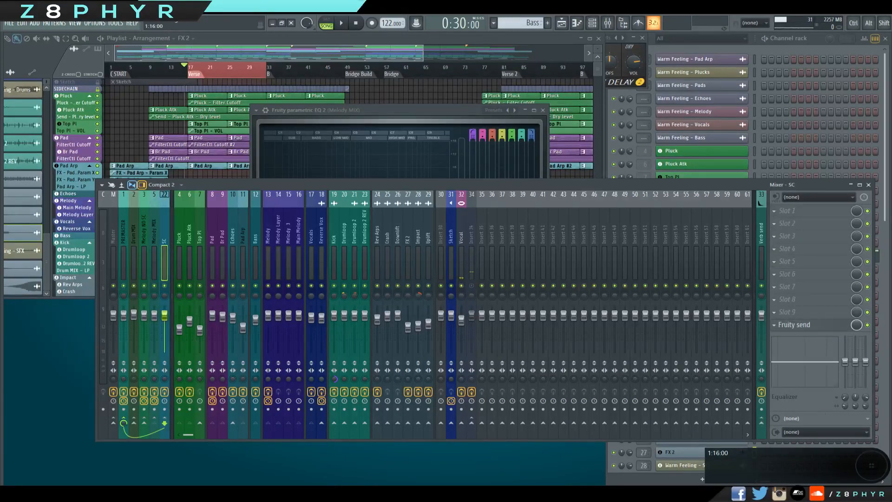
pyautogui.click(829, 325)
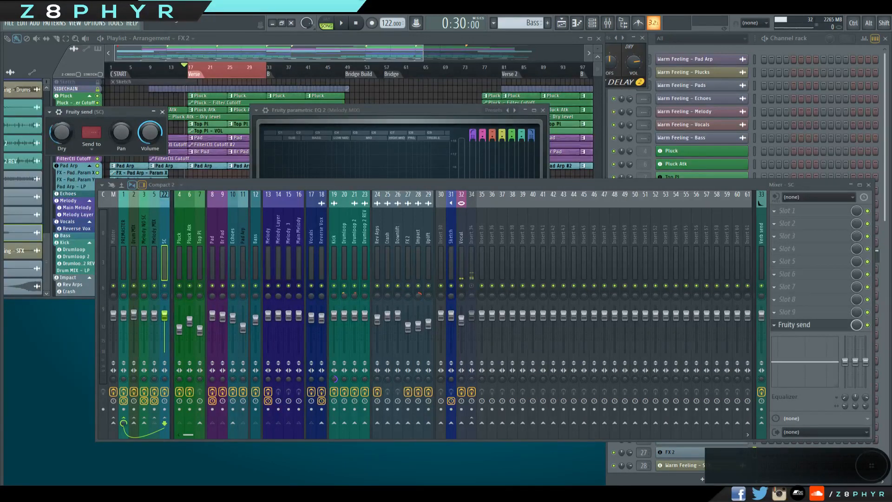
pyautogui.click(162, 112)
pyautogui.click(153, 217)
pyautogui.click(164, 215)
# Enlarge the SIDECHAIN track in the playlist and examine its volume-ducking curves around the start of the Verse.
pyautogui.click(79, 89)
pyautogui.scroll(2, 92, 96)
pyautogui.scroll(1, 94, 98)
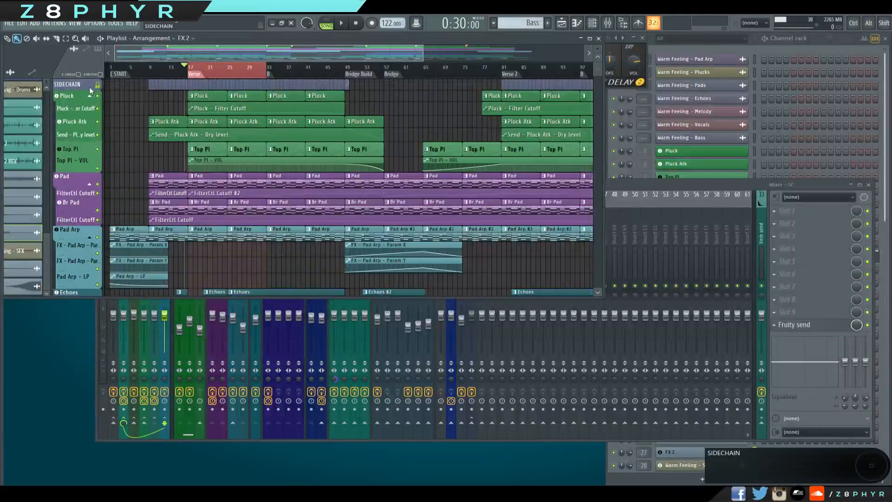
pyautogui.moveTo(90, 91); pyautogui.dragTo(93, 238)
pyautogui.scroll(4, 158, 171)
pyautogui.scroll(5, 352, 209)
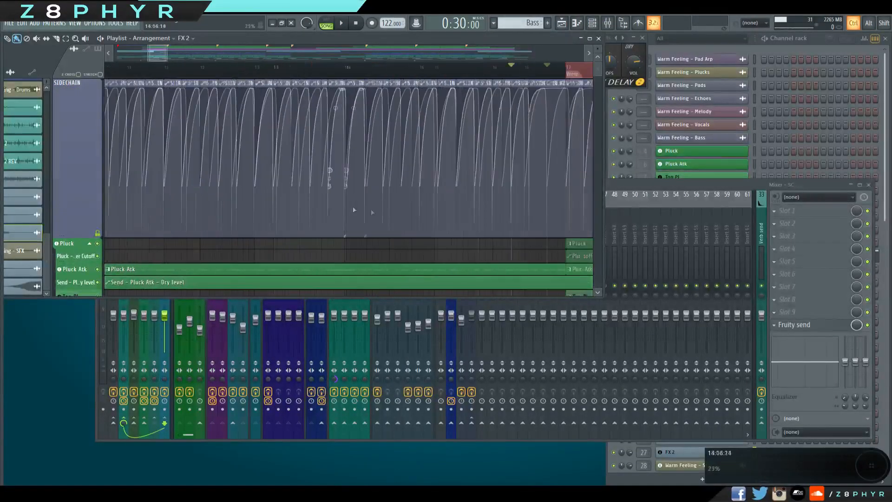
pyautogui.scroll(-4, 472, 204)
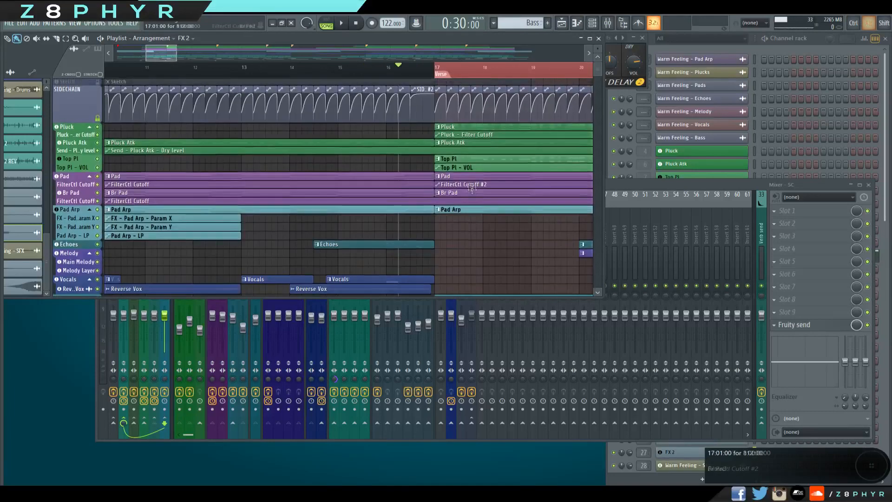
pyautogui.scroll(2, 443, 135)
pyautogui.moveTo(407, 139); pyautogui.dragTo(268, 153)
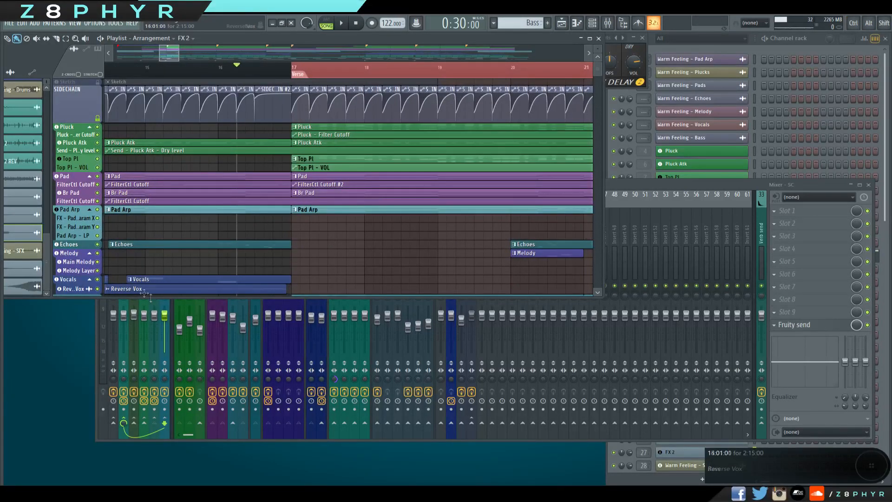
# Bring the mixer back to the front and inspect the OTT and both Fruity parametric EQ 2 instances on Melody NO SC.
pyautogui.click(620, 193)
pyautogui.click(145, 236)
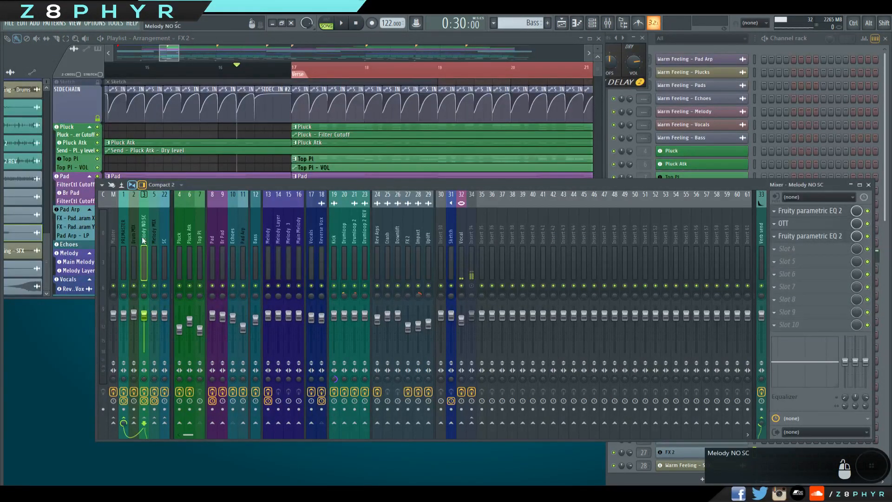
pyautogui.click(815, 224)
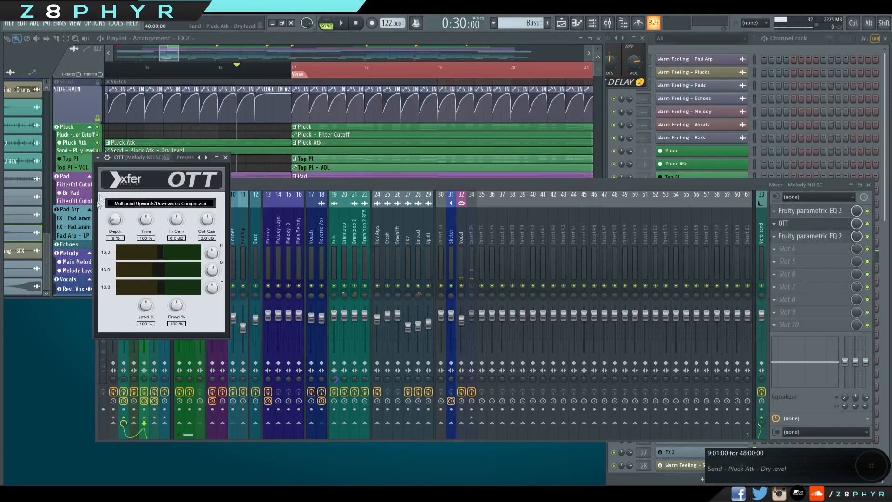
pyautogui.click(225, 158)
pyautogui.click(808, 210)
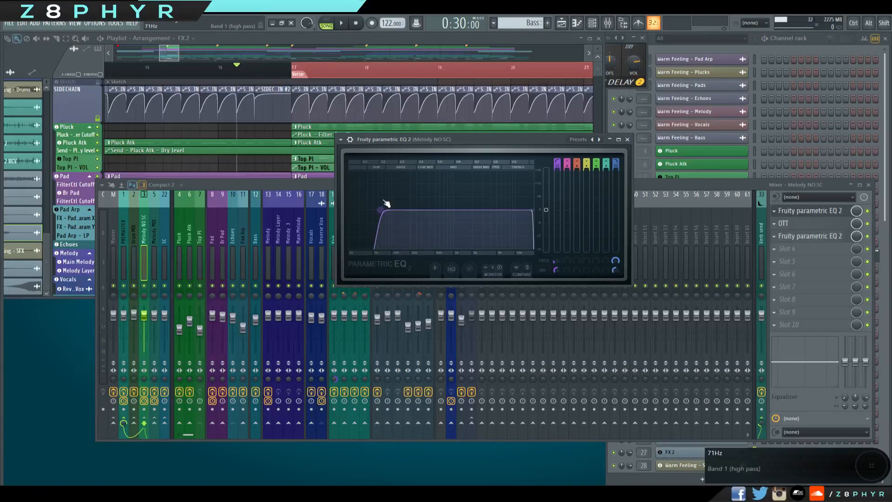
pyautogui.click(808, 236)
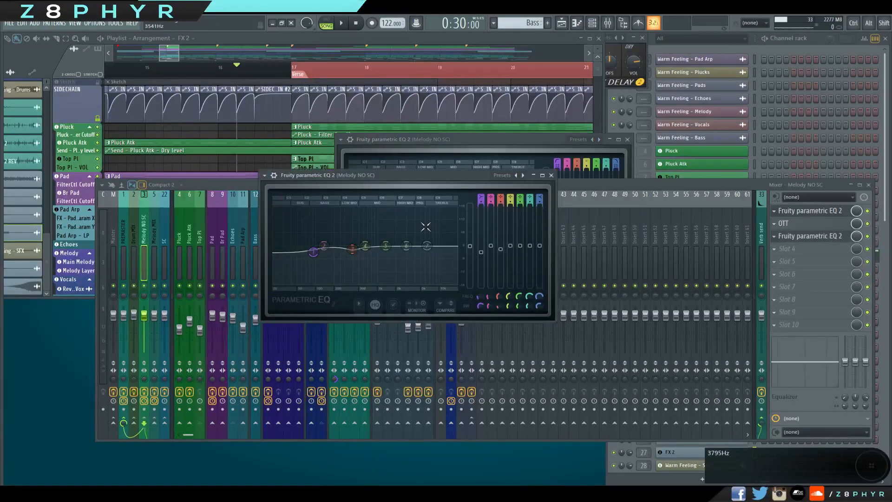
pyautogui.click(550, 175)
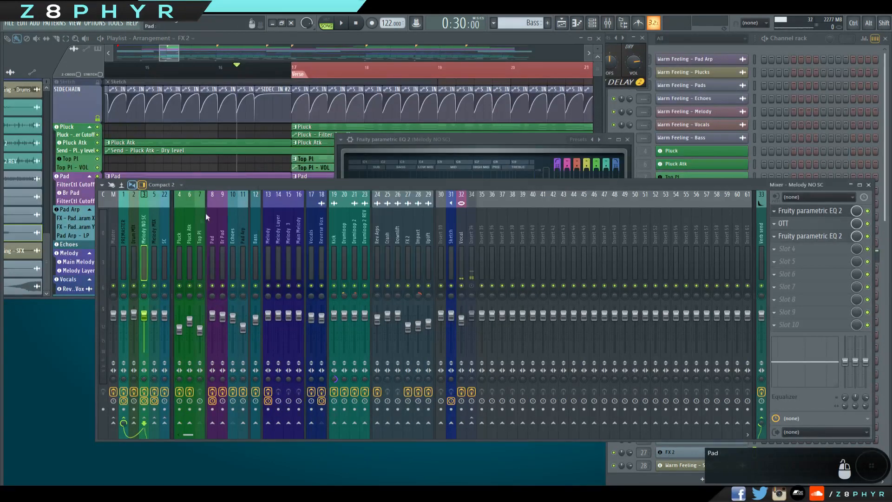
# Inspect the VC 160 compressor settings on the Drum MIX bus.
pyautogui.click(135, 235)
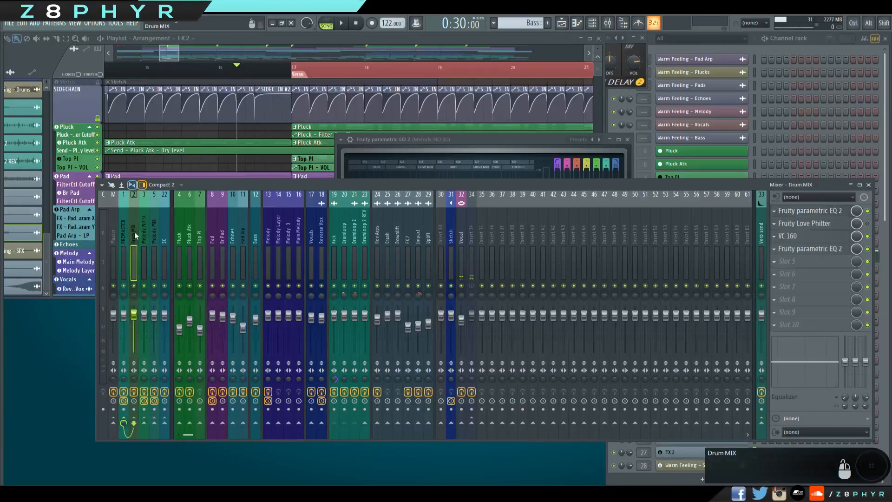
pyautogui.click(805, 233)
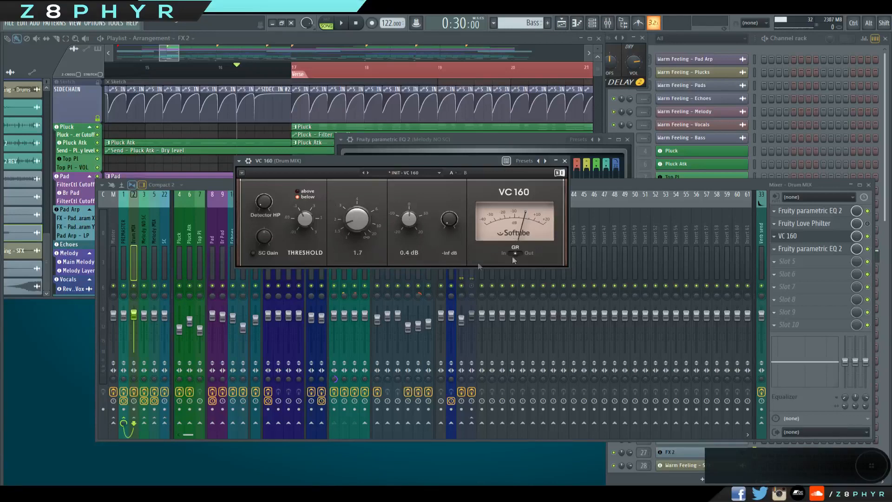
pyautogui.moveTo(464, 161); pyautogui.dragTo(570, 198)
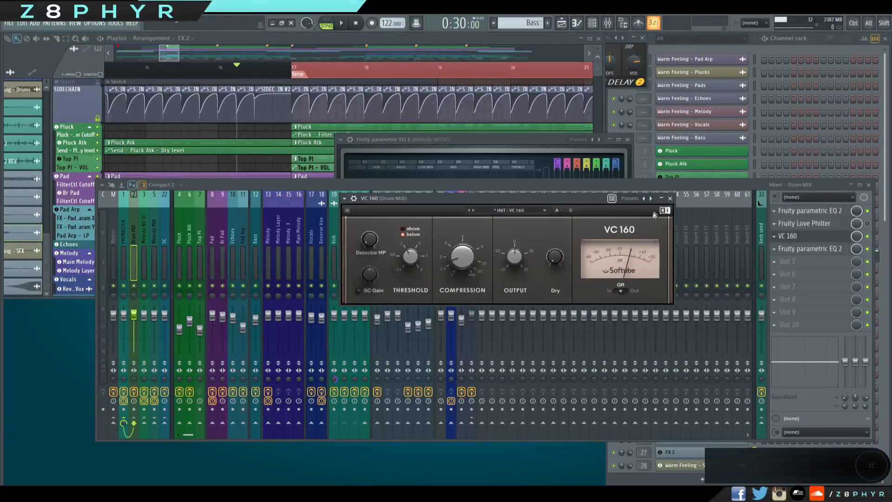
pyautogui.click(670, 199)
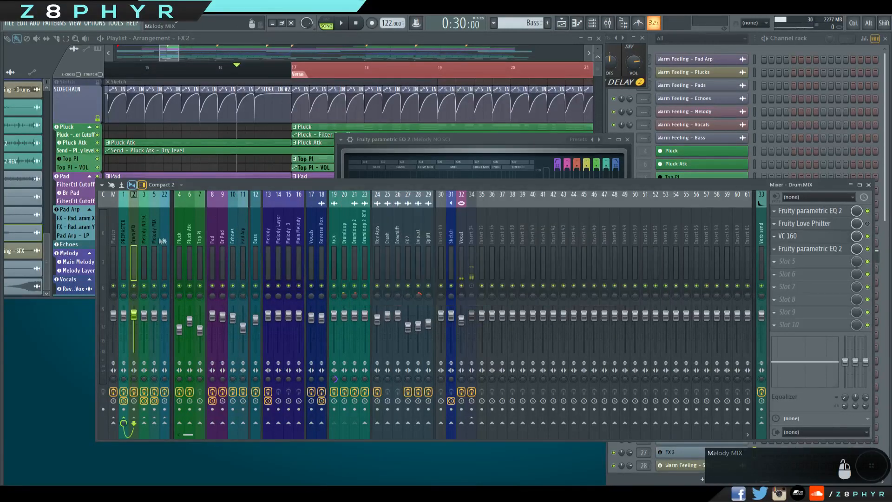
pyautogui.click(811, 238)
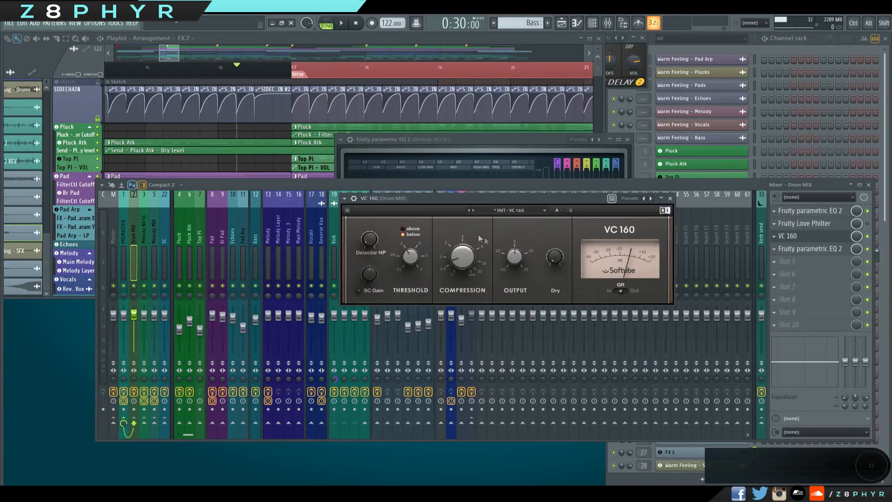
pyautogui.click(670, 198)
# Open Maximus on the PREMASTER track and compare its low, mid, high and master band settings.
pyautogui.click(123, 228)
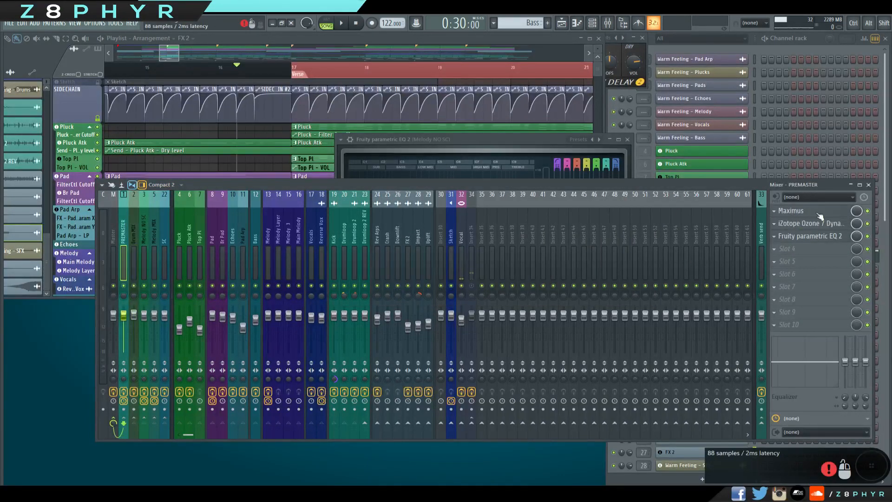
pyautogui.click(792, 211)
pyautogui.click(415, 250)
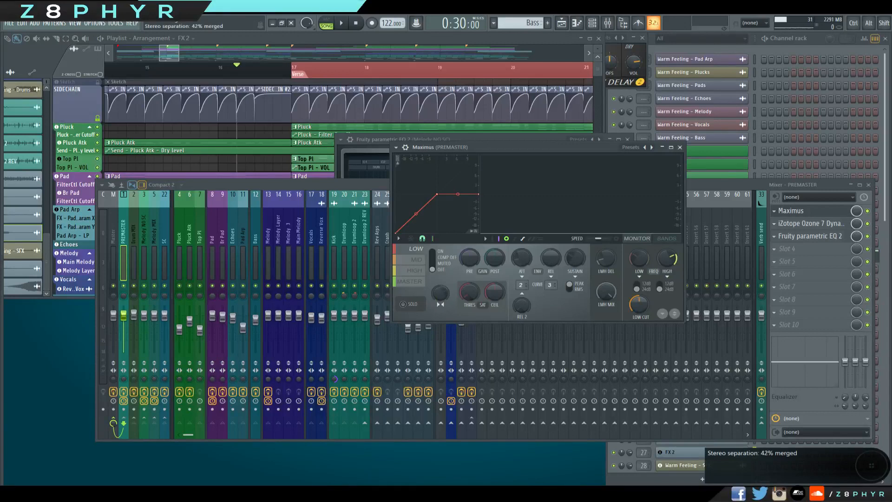
pyautogui.click(414, 260)
pyautogui.click(415, 270)
pyautogui.click(416, 281)
pyautogui.scroll(3, 419, 275)
pyautogui.scroll(-3, 420, 276)
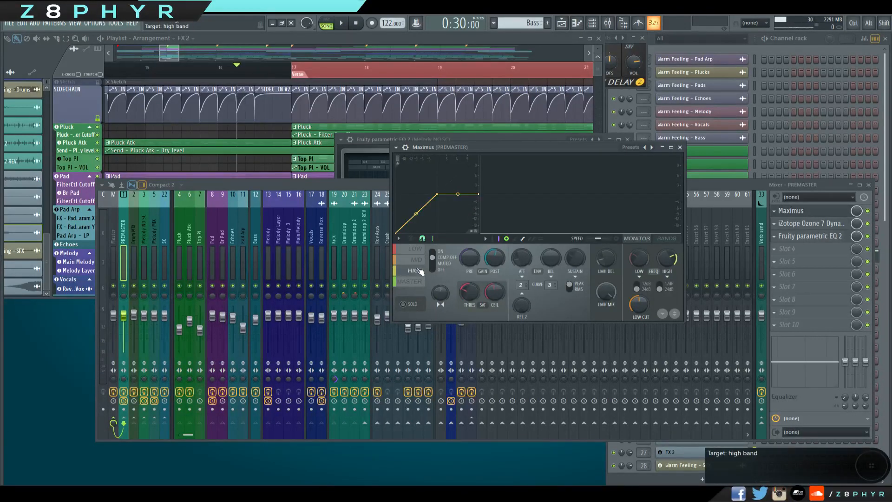
pyautogui.click(419, 272)
pyautogui.click(419, 259)
pyautogui.click(414, 268)
pyautogui.click(416, 279)
pyautogui.click(418, 268)
pyautogui.click(417, 260)
# Enlarge the Maximus window and reposition it over the mixer while checking its bands, closing it when finished.
pyautogui.moveTo(683, 322); pyautogui.dragTo(782, 362)
pyautogui.click(418, 299)
pyautogui.click(417, 321)
pyautogui.moveTo(687, 147); pyautogui.dragTo(593, 146)
pyautogui.click(683, 147)
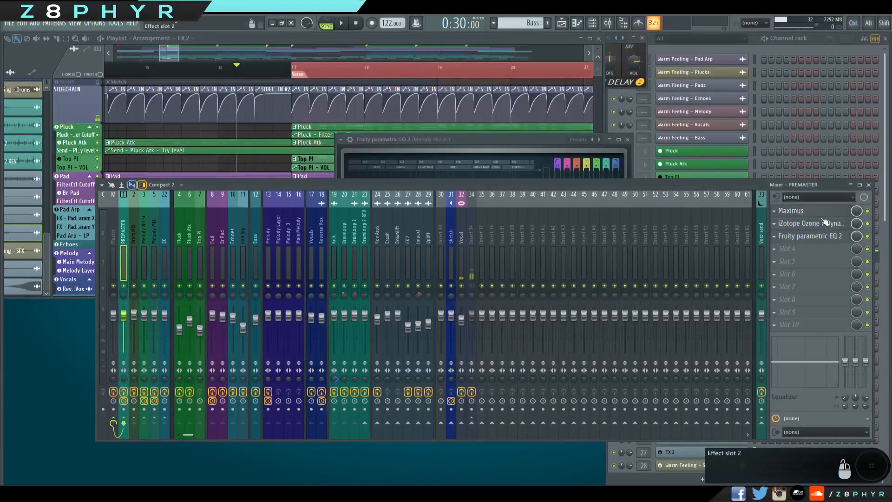
# Inspect the iZotope Ozone 7 Dynamics settings on the PREMASTER track, dismissing its preset manager.
pyautogui.click(822, 211)
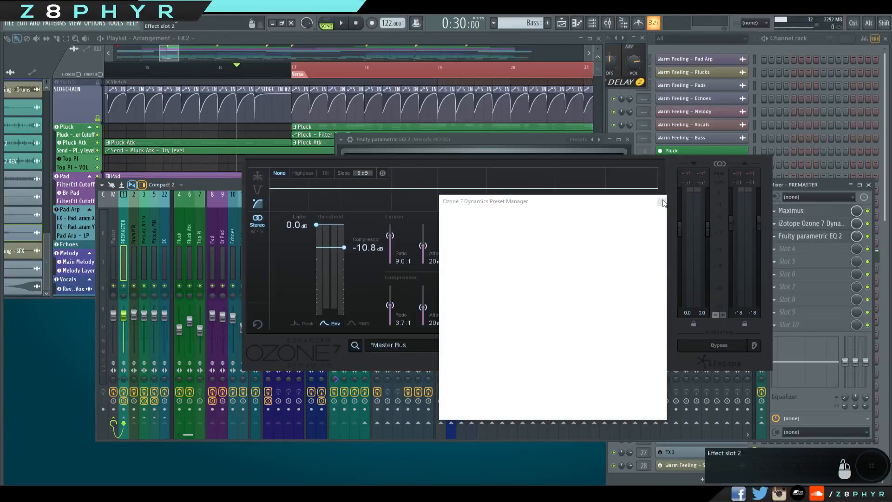
pyautogui.click(661, 202)
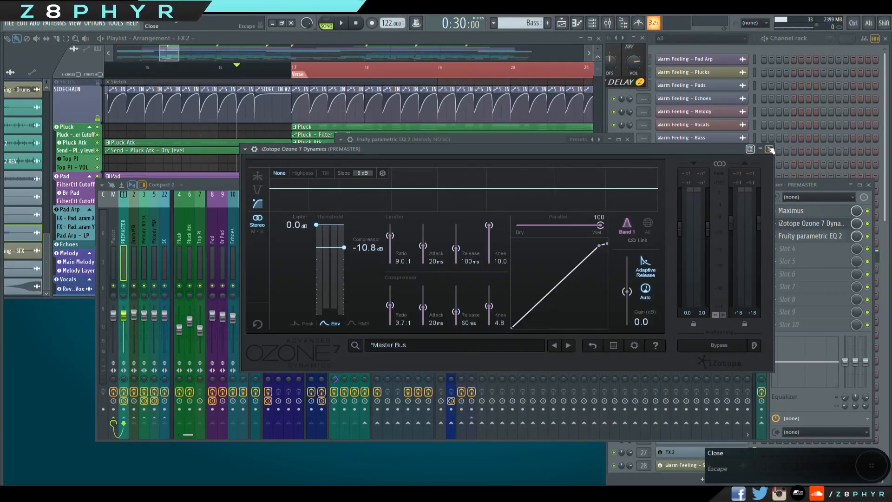
pyautogui.click(769, 148)
# Reopen Maximus on PREMASTER and recheck the low, mid and high band compression curves.
pyautogui.click(789, 211)
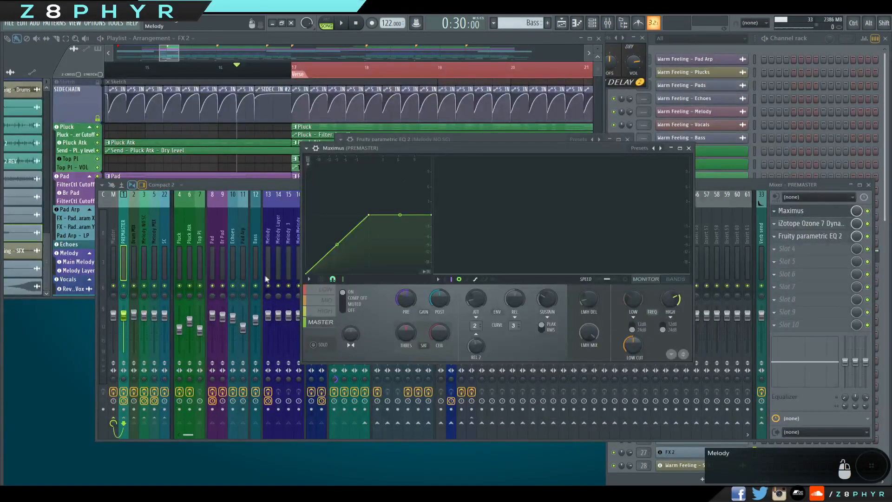
pyautogui.click(326, 310)
pyautogui.click(330, 301)
pyautogui.click(329, 310)
pyautogui.click(329, 301)
pyautogui.click(330, 290)
pyautogui.click(328, 302)
pyautogui.click(327, 310)
pyautogui.click(329, 302)
pyautogui.click(688, 148)
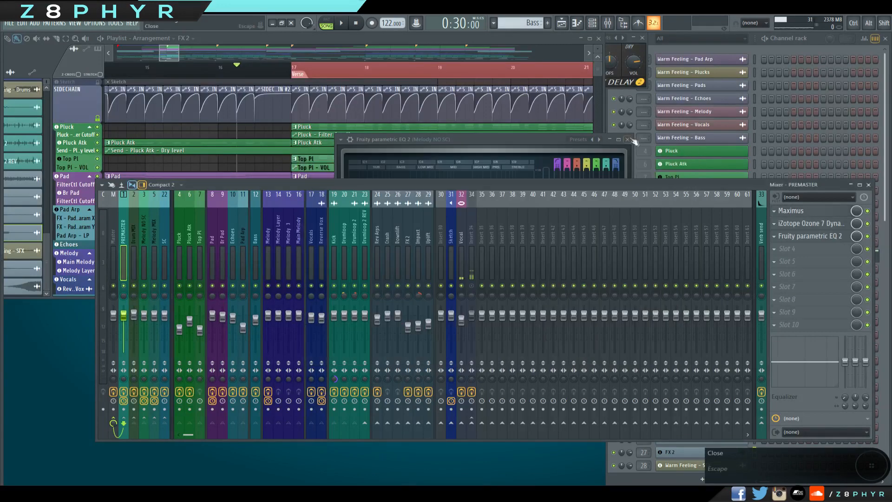
# Close the leftover EQ window and reopen the second Fruity parametric EQ 2 on the Melody NO SC bus.
pyautogui.click(627, 139)
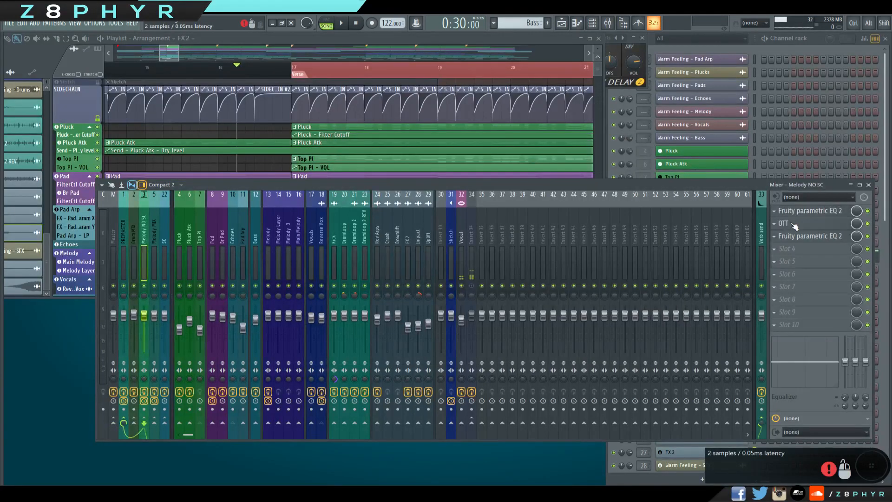
pyautogui.click(806, 236)
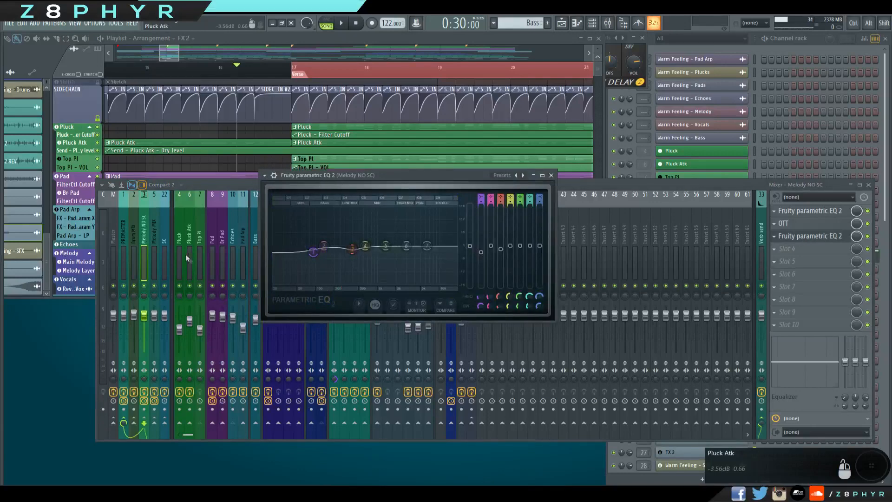
# Inspect the Fruity parametric EQ 2 curve on the PREMASTER track and close its window.
pyautogui.click(123, 239)
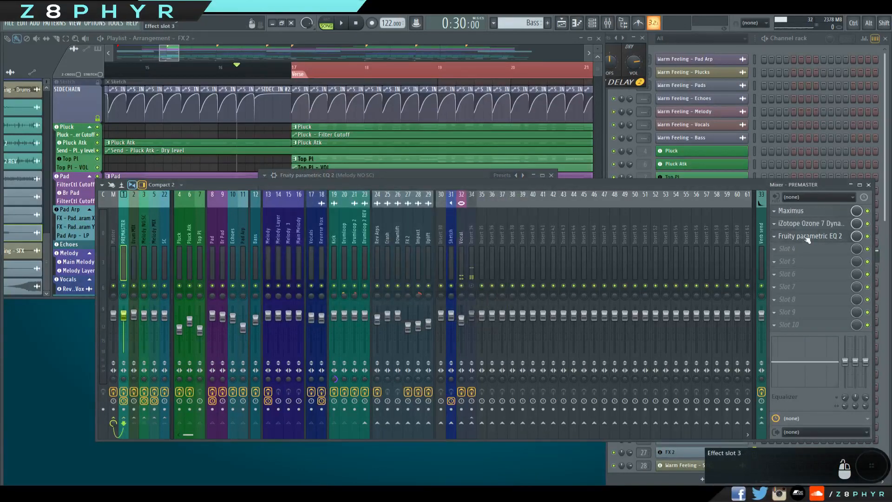
pyautogui.click(807, 238)
pyautogui.moveTo(261, 130); pyautogui.dragTo(430, 150)
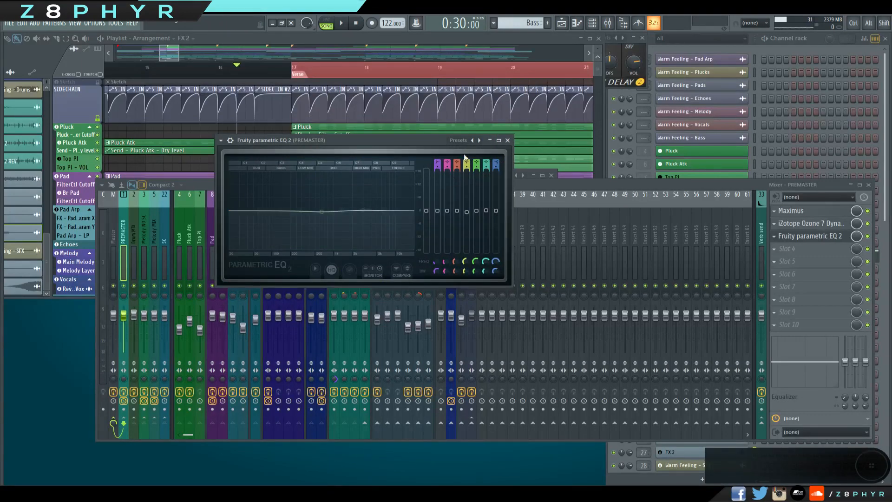
pyautogui.click(507, 140)
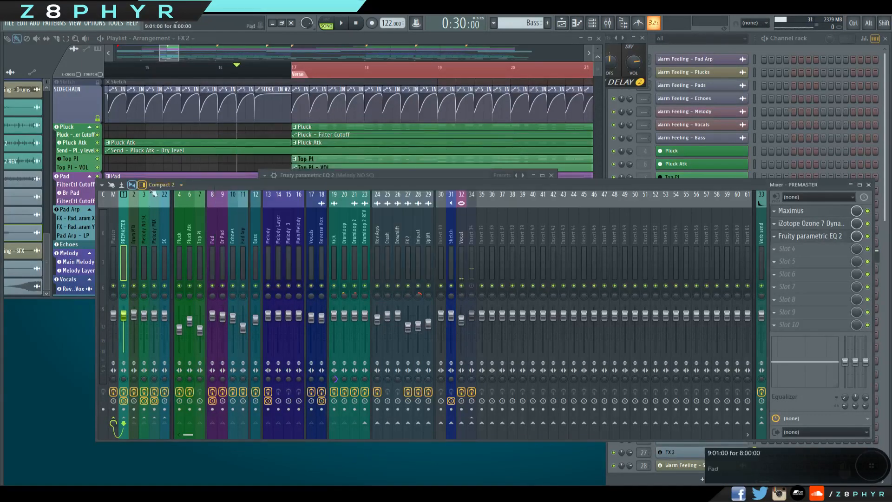
# Check the Fruity parametric EQ 2 and the SPAN analyzer on the Master track, closing each one.
pyautogui.click(115, 228)
pyautogui.click(831, 212)
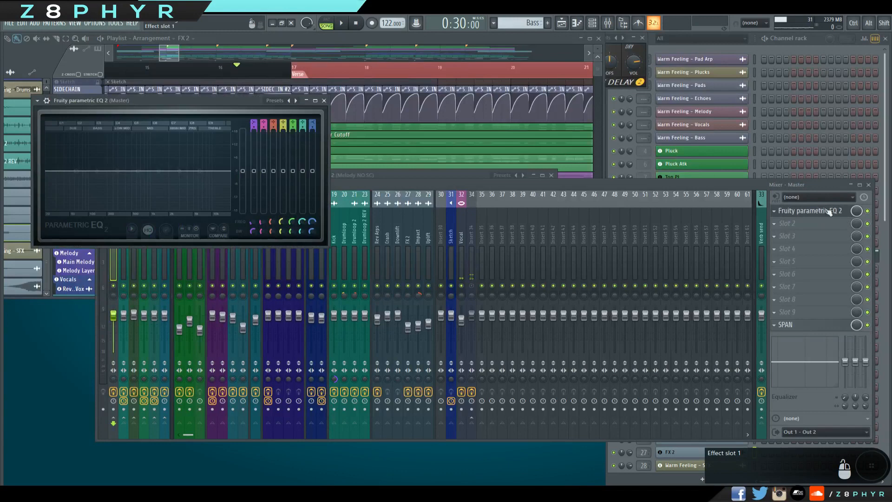
pyautogui.click(324, 100)
pyautogui.click(805, 324)
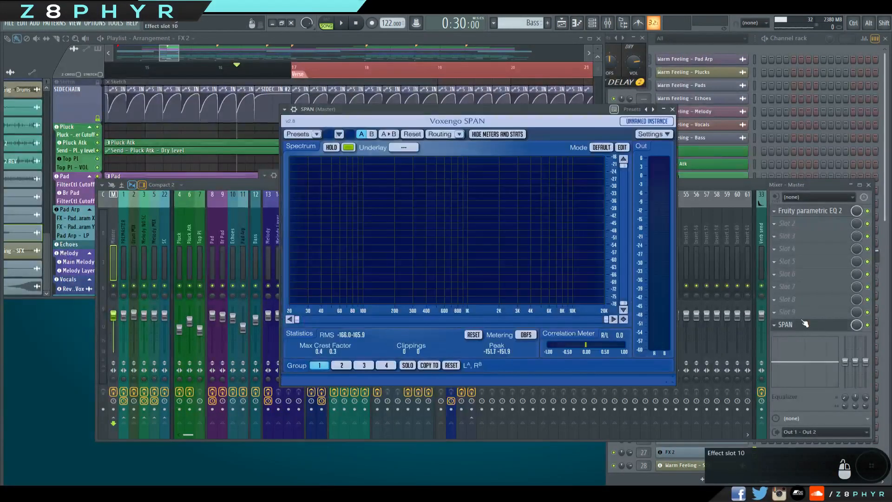
pyautogui.click(805, 324)
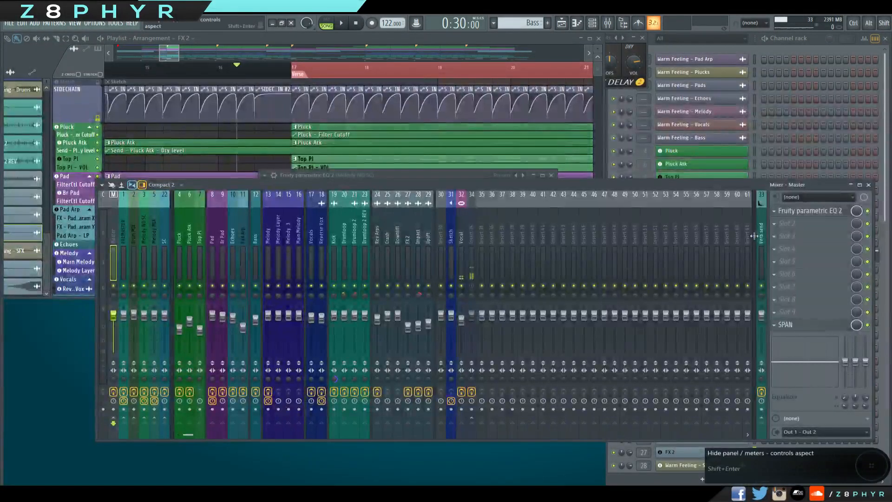
# Select the Verb send track and inspect the low-end band of its Fruity parametric EQ 2.
pyautogui.click(761, 236)
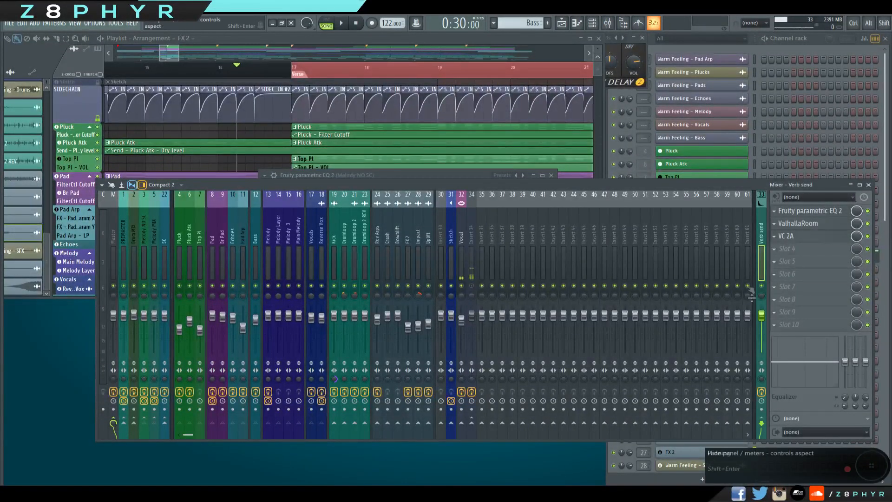
pyautogui.click(796, 210)
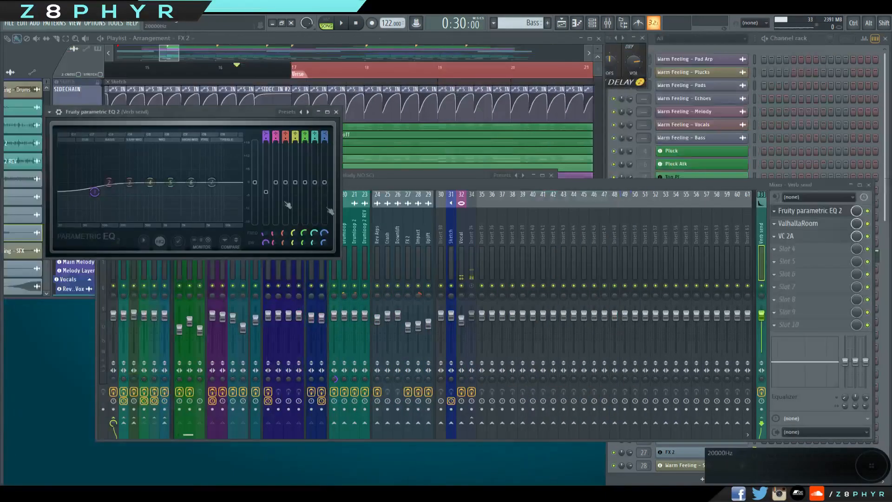
pyautogui.hotkey('alt', 'F8')
pyautogui.moveTo(240, 115); pyautogui.dragTo(330, 85)
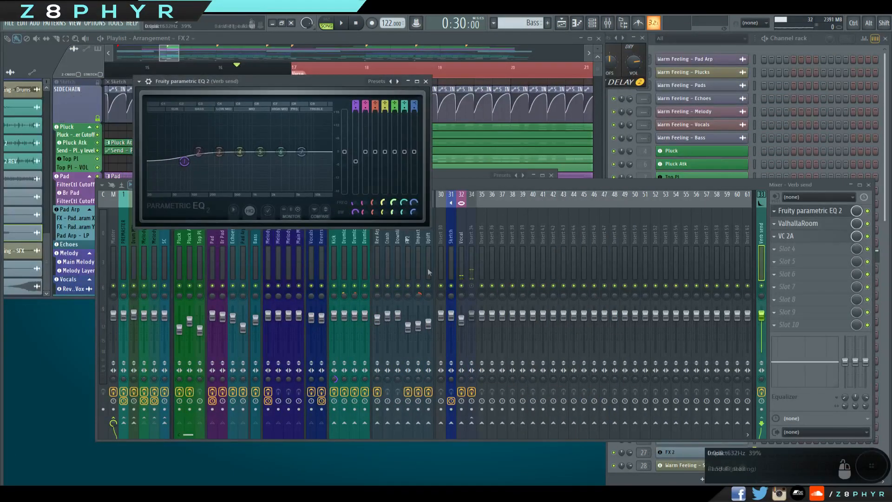
pyautogui.moveTo(185, 161)
pyautogui.mouseDown()
pyautogui.moveTo(188, 131)
pyautogui.moveTo(190, 161)
pyautogui.mouseUp()
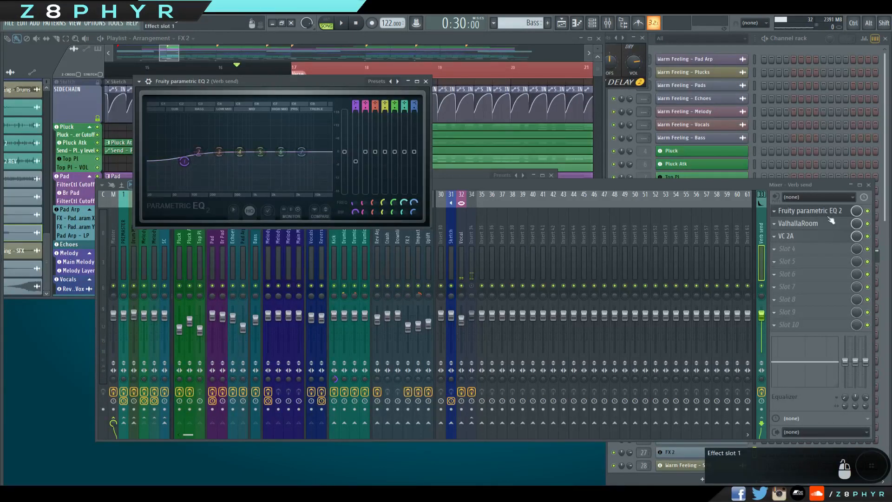
# Inspect the ValhallaRoom and VC 2A settings on the Verb send track, closing the ValhallaRoom window.
pyautogui.click(815, 224)
pyautogui.moveTo(453, 113); pyautogui.dragTo(559, 127)
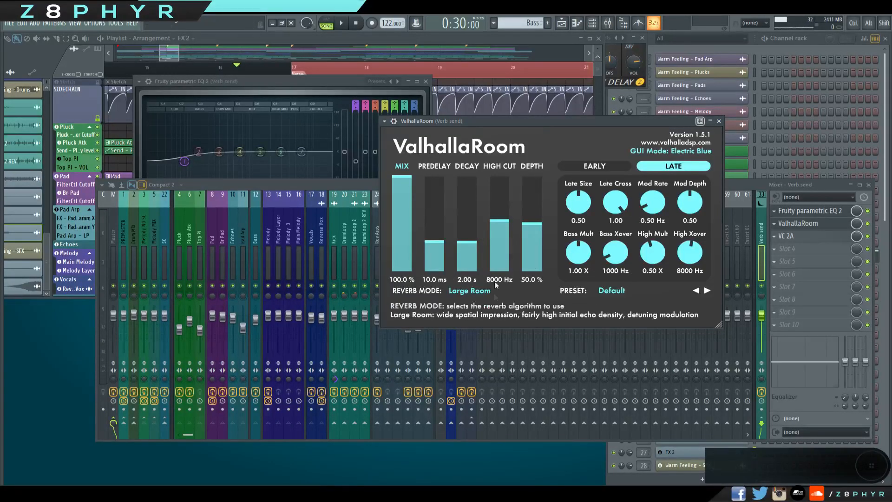
pyautogui.click(797, 236)
pyautogui.moveTo(592, 205); pyautogui.dragTo(531, 90)
pyautogui.click(719, 121)
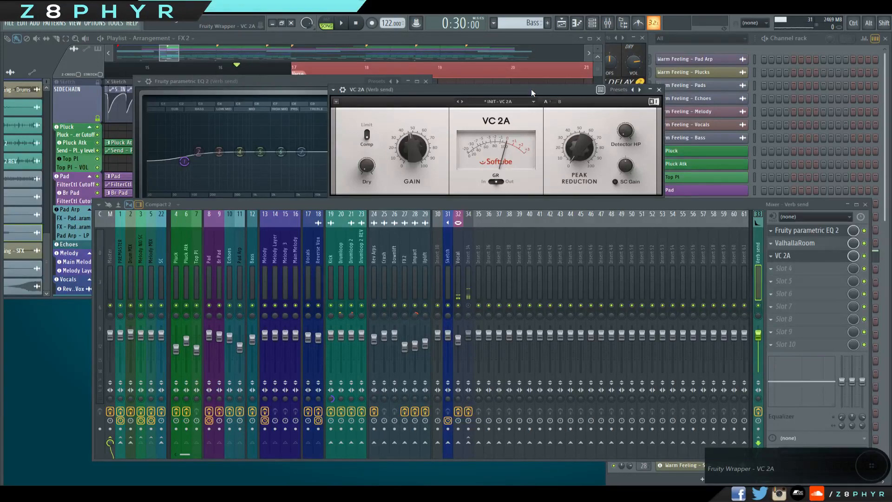
# Reposition the VC 2A window above the mixer while examining its gain and peak reduction controls.
pyautogui.moveTo(531, 89); pyautogui.dragTo(470, 37)
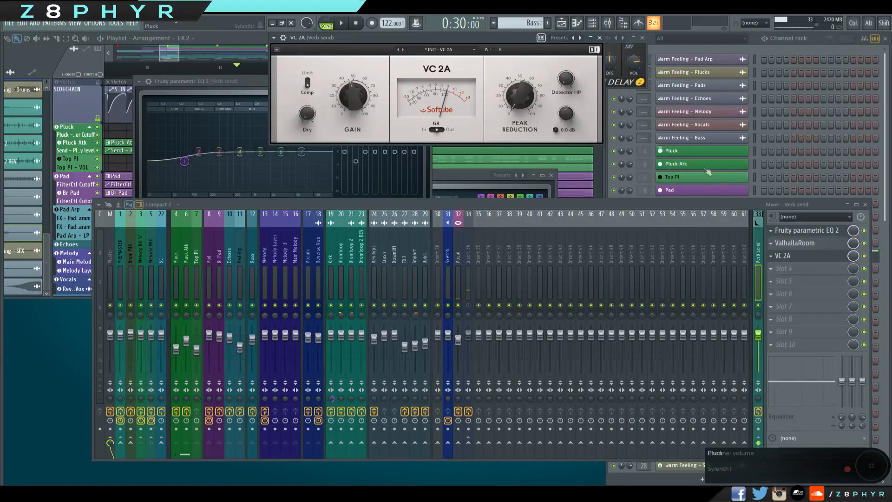
pyautogui.moveTo(490, 37); pyautogui.dragTo(500, 60)
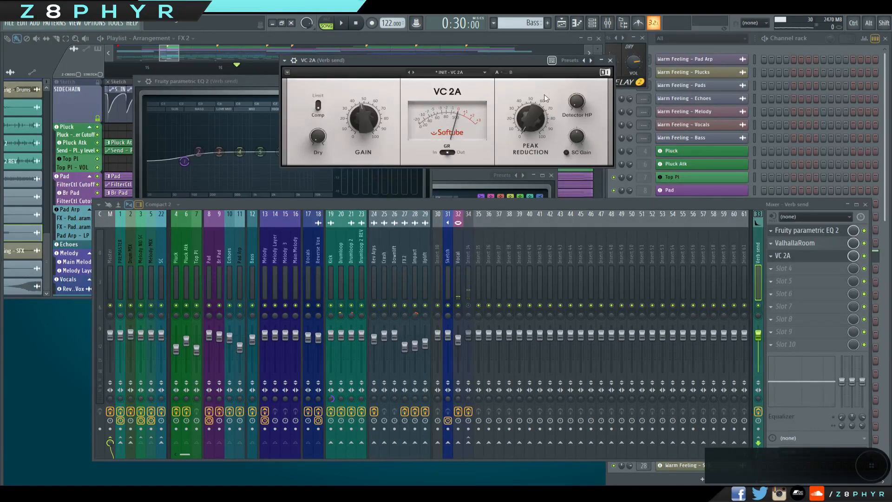
pyautogui.moveTo(520, 62); pyautogui.dragTo(509, 40)
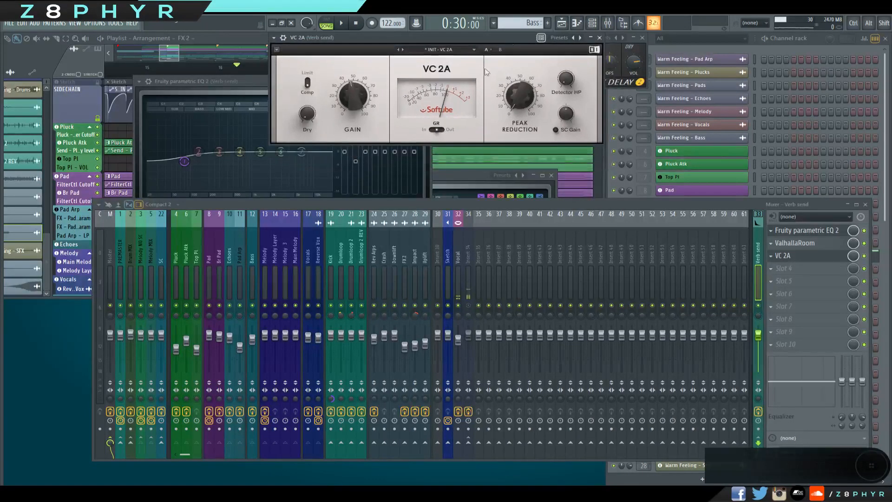
# Check the Master and Vocal effect slots and close the VC 2A and both remaining EQ windows.
pyautogui.click(103, 264)
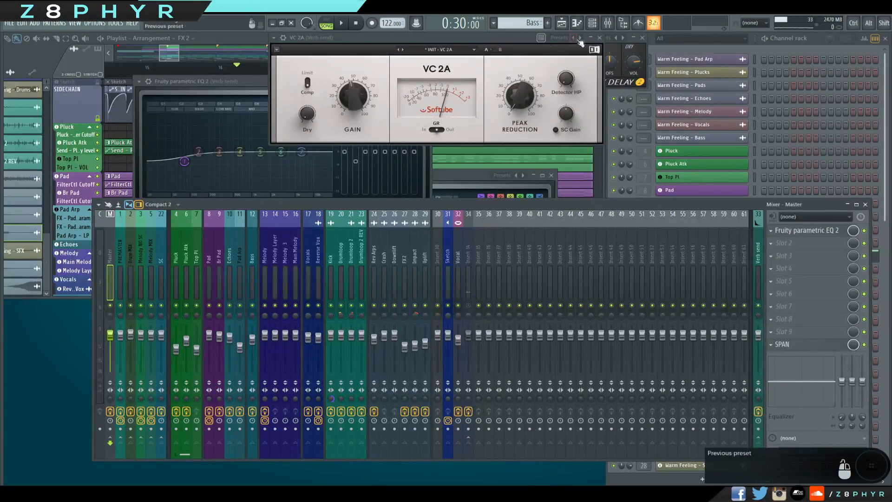
pyautogui.click(461, 253)
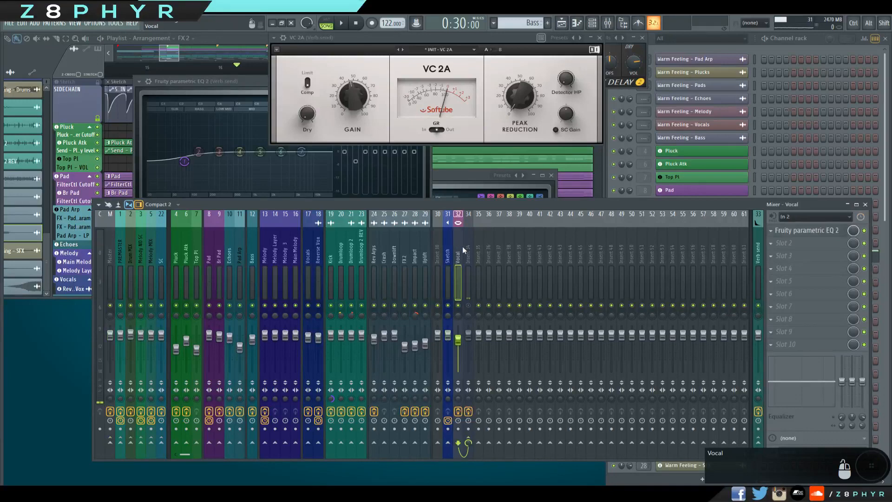
pyautogui.click(599, 38)
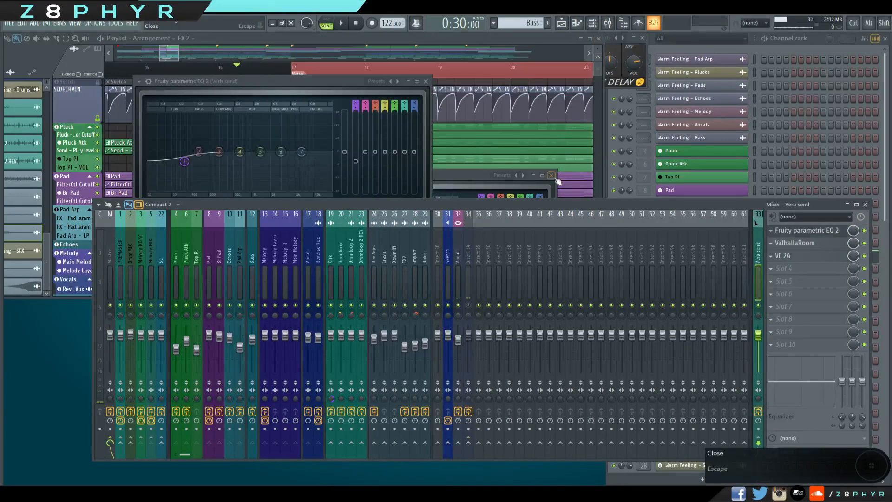
pyautogui.click(552, 176)
pyautogui.click(425, 81)
# Maximize the playlist to show the whole arrangement and extend the time selection from the Verse marker to bar 121.
pyautogui.moveTo(178, 50); pyautogui.dragTo(573, 118)
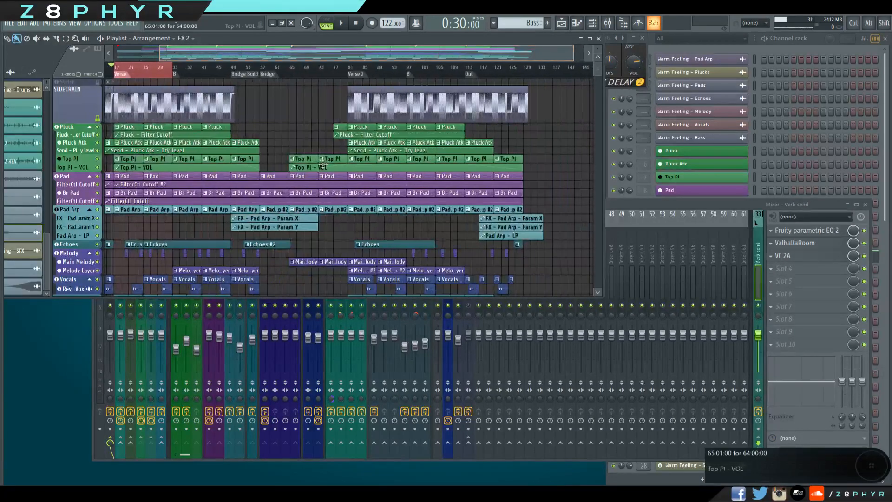
pyautogui.scroll(-3, 316, 195)
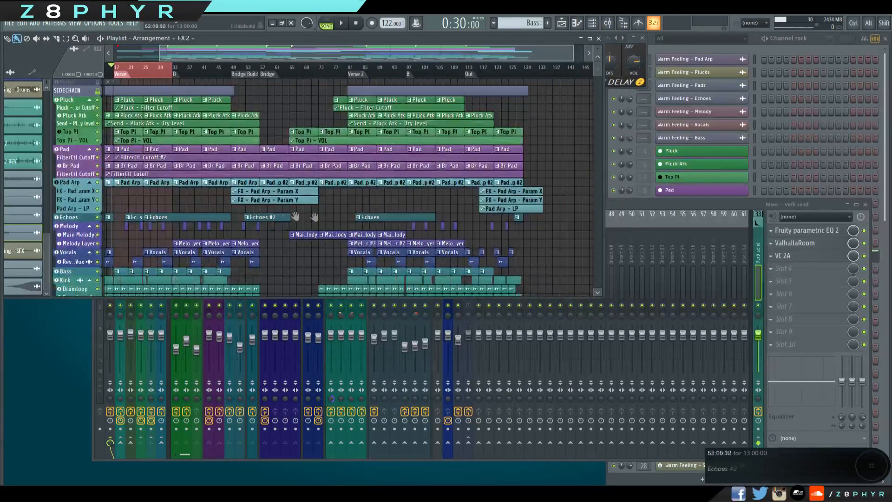
pyautogui.scroll(4, 314, 216)
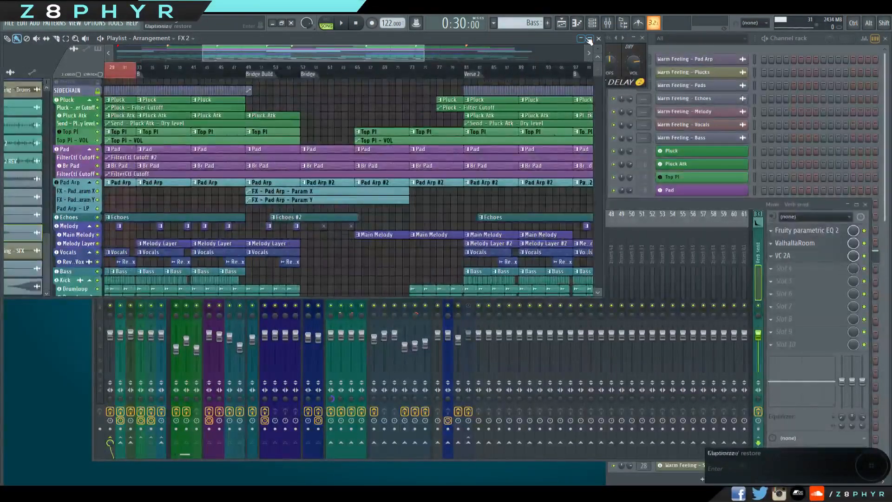
pyautogui.click(589, 40)
pyautogui.scroll(-4, 564, 245)
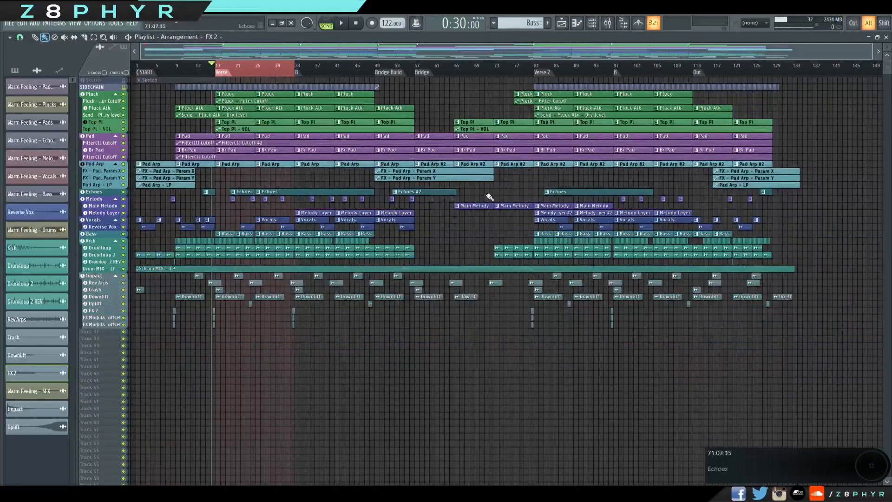
pyautogui.rightClick(737, 69)
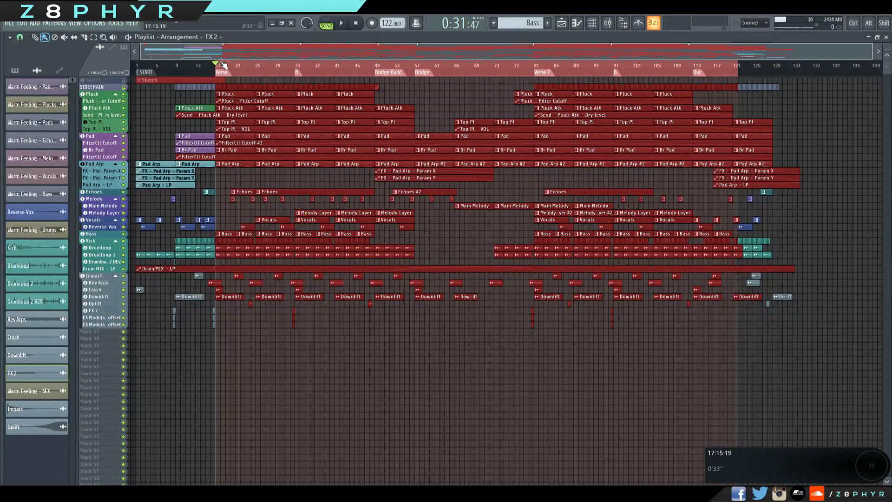
pyautogui.click(454, 375)
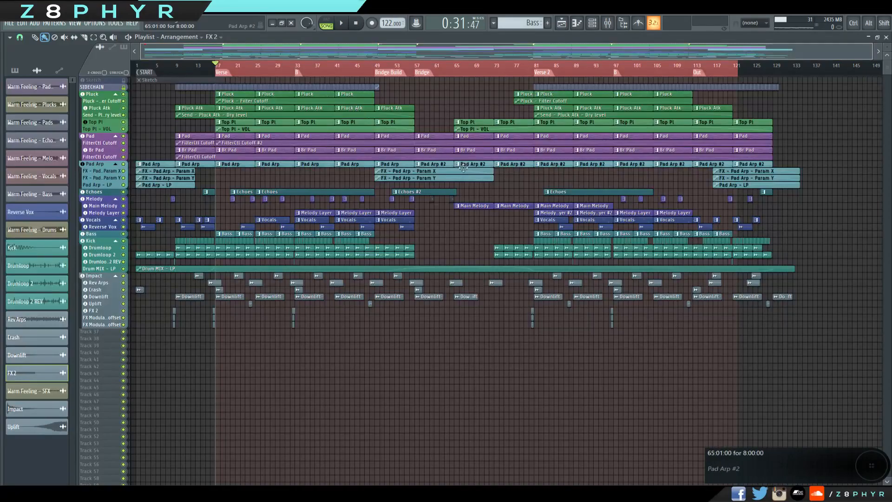
# Open the Sketch pattern at the start of the arrangement in the piano roll and examine its chord and melody notes.
pyautogui.scroll(2, 486, 189)
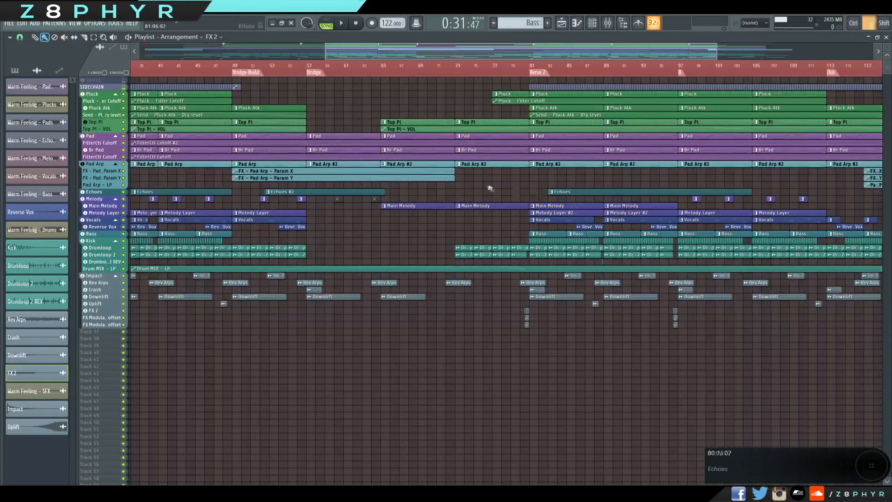
pyautogui.scroll(3, 491, 188)
pyautogui.moveTo(491, 189); pyautogui.dragTo(711, 285)
pyautogui.scroll(-2, 710, 286)
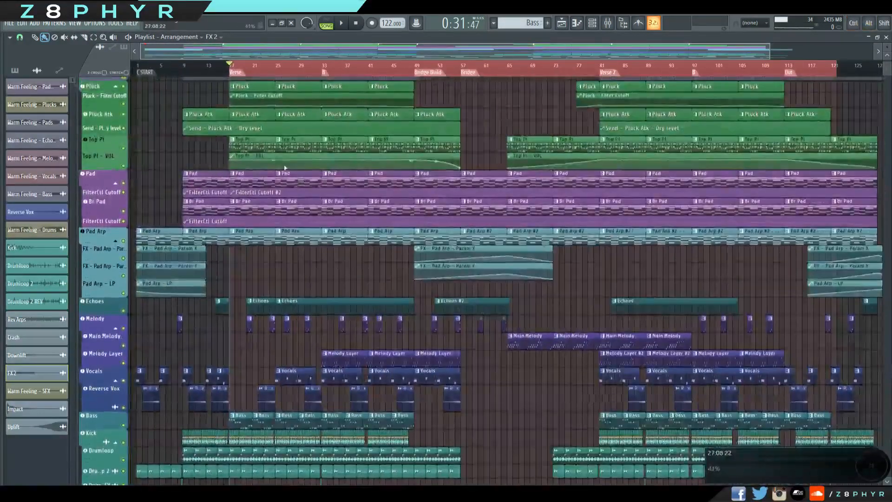
pyautogui.scroll(1, 185, 100)
pyautogui.doubleClick(170, 79)
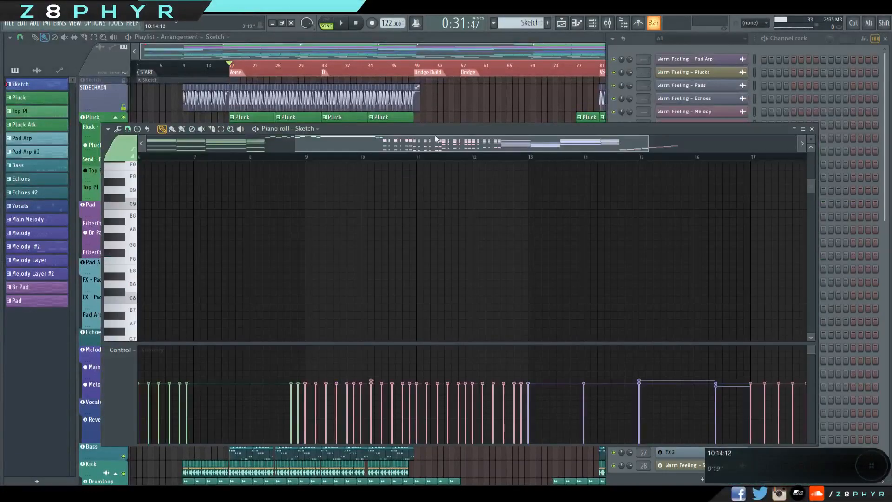
pyautogui.hscroll(-3, 264, 256)
pyautogui.hscroll(-3, 265, 256)
pyautogui.scroll(-10, 277, 251)
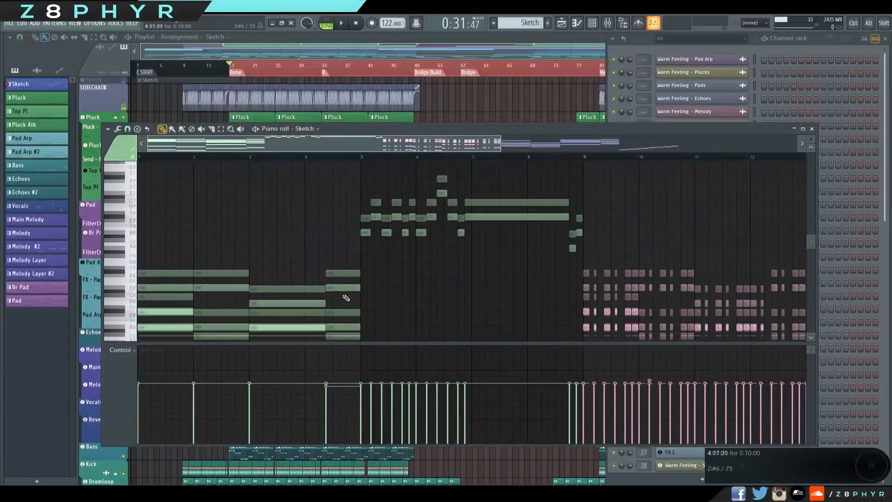
pyautogui.scroll(6, 374, 298)
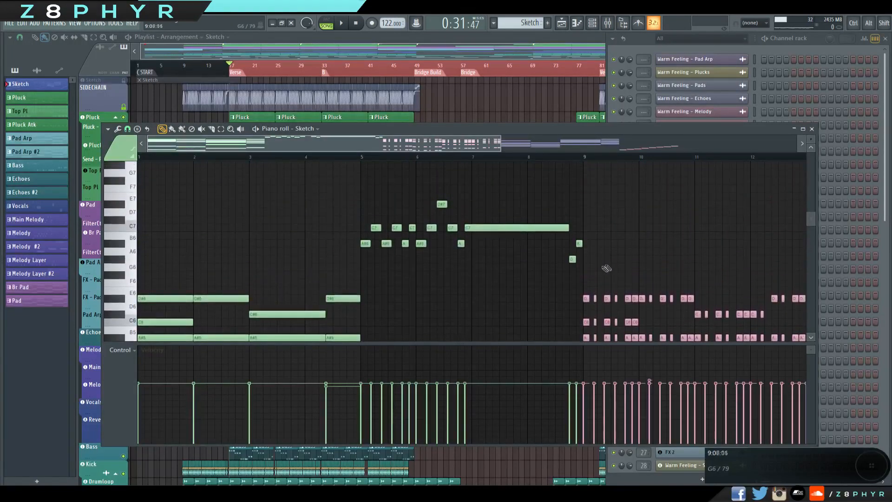
# Enlarge the piano roll's note area by shrinking the control lane while reviewing the Sketch chords and melody.
pyautogui.moveTo(579, 276); pyautogui.dragTo(148, 337)
pyautogui.keyDown('ctrl'); pyautogui.click(347, 224); pyautogui.keyUp('ctrl')
pyautogui.scroll(-3, 409, 274)
pyautogui.keyDown('ctrl'); pyautogui.click(392, 314); pyautogui.keyUp('ctrl')
pyautogui.scroll(-4, 394, 321)
pyautogui.moveTo(408, 343); pyautogui.dragTo(188, 416)
pyautogui.moveTo(404, 413); pyautogui.dragTo(149, 336)
pyautogui.keyDown('ctrl'); pyautogui.click(163, 317); pyautogui.keyUp('ctrl')
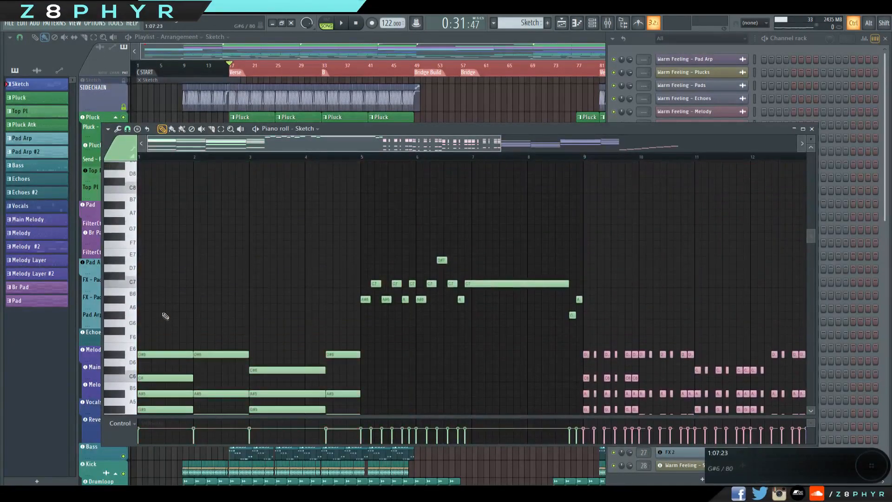
# Close the Sketch piano roll and return the song position to bar 1.
pyautogui.click(811, 129)
pyautogui.moveTo(168, 66); pyautogui.dragTo(142, 63)
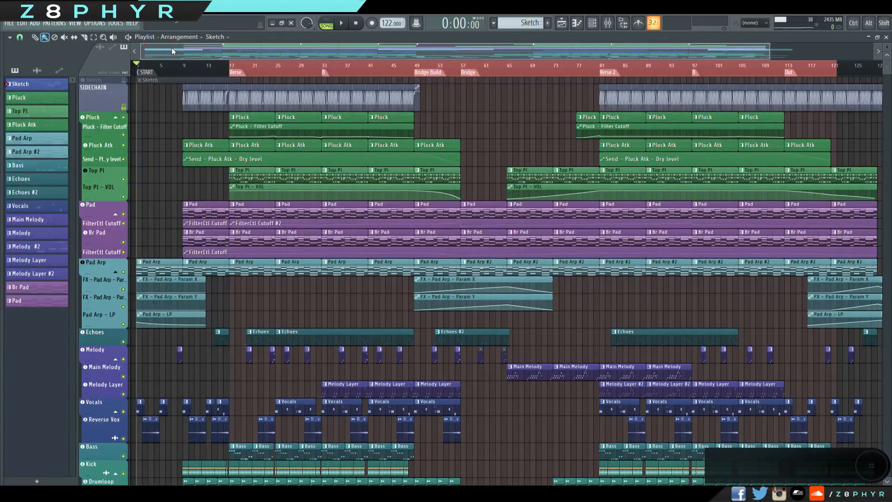